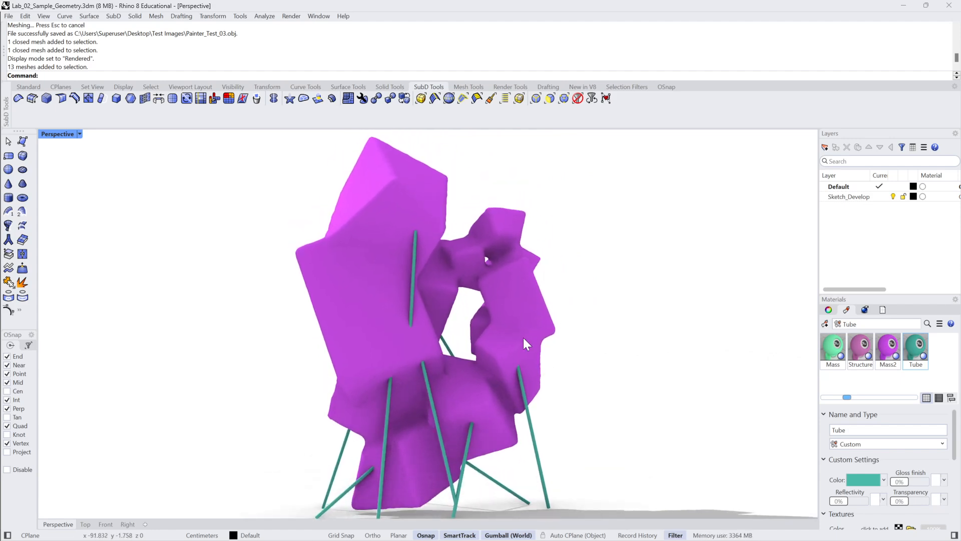
Switch from the Rhino model to Adobe Substance 3D Painter.
right_drag(523, 337, 530, 379)
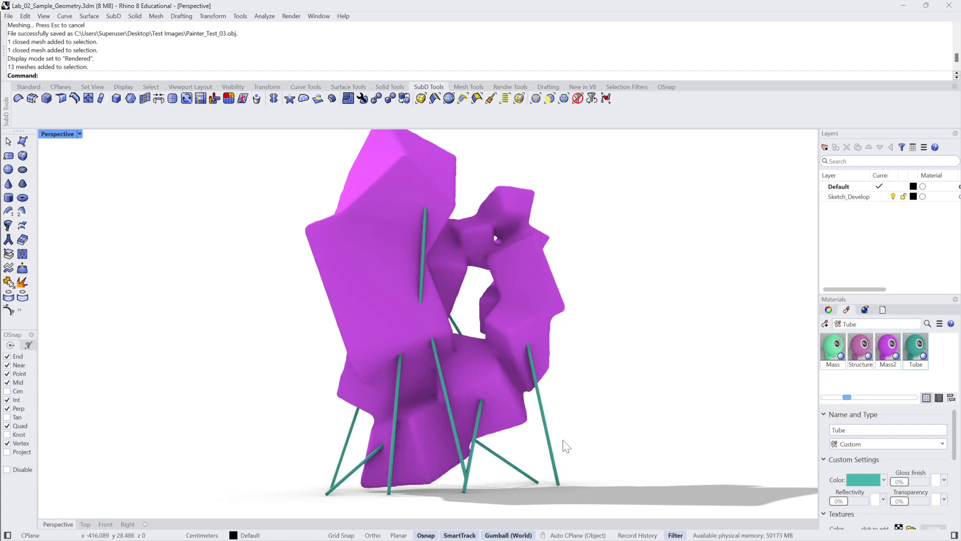
shift+right_drag(611, 410, 617, 416)
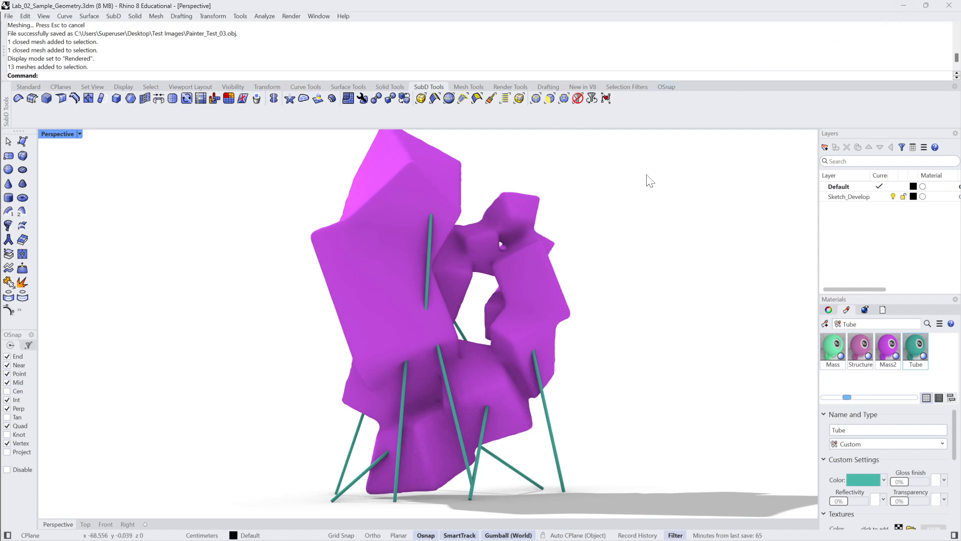
click(909, 3)
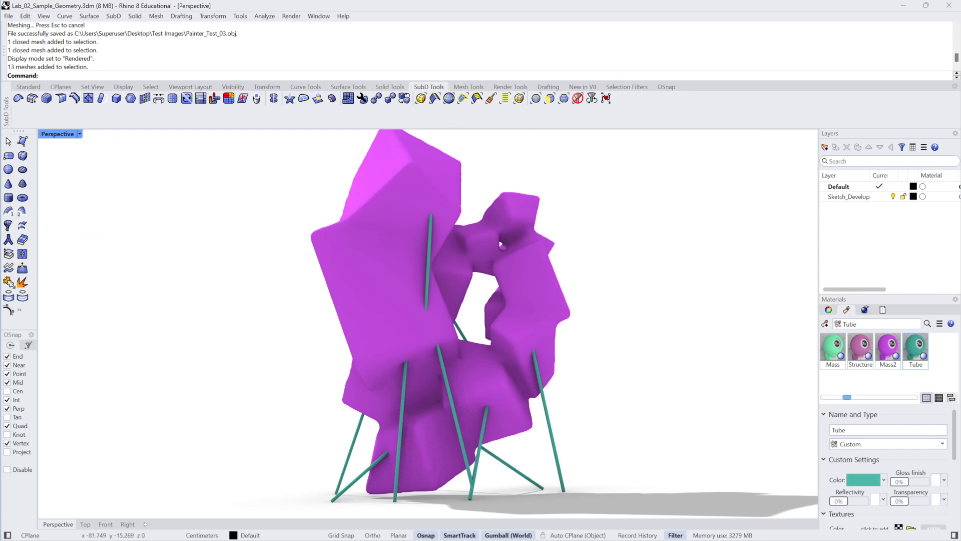
key(alt+Tab)
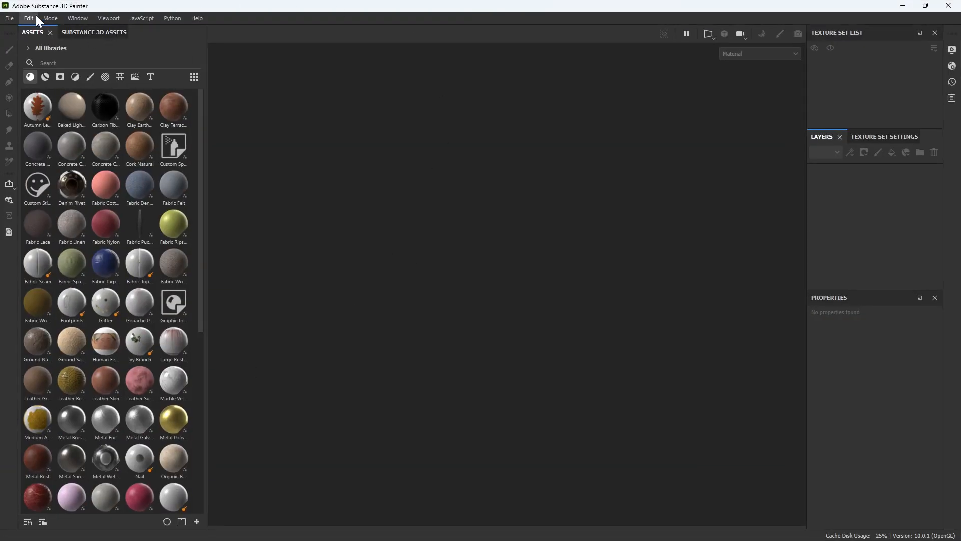
Set up a new project with the ASM - PBR Metallic Roughness (starter_assets) template and a document resolution of 2048.
click(10, 19)
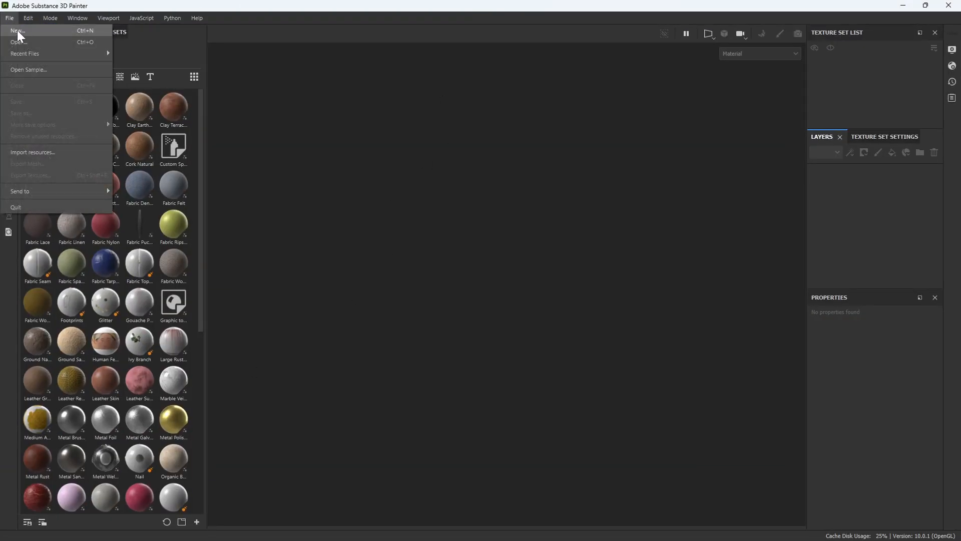
click(15, 31)
click(516, 144)
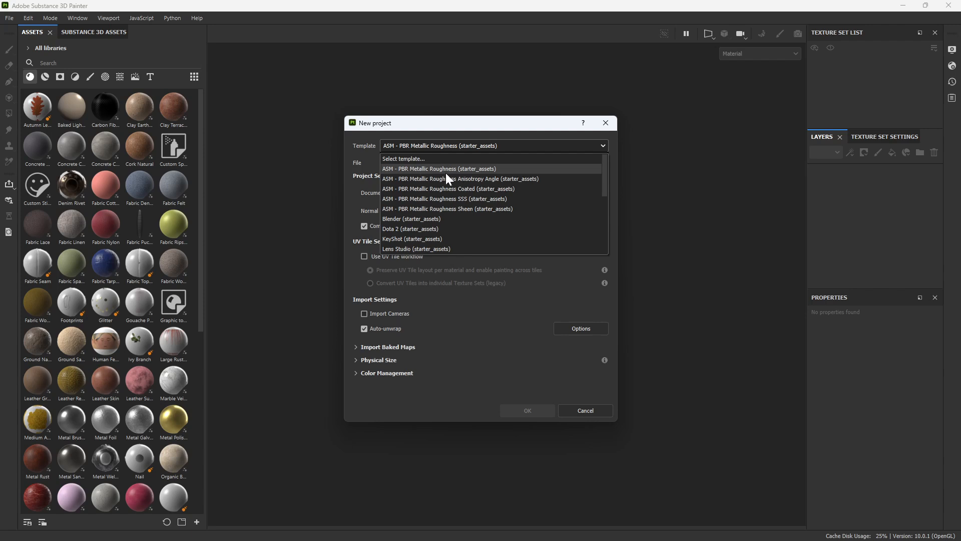
click(448, 171)
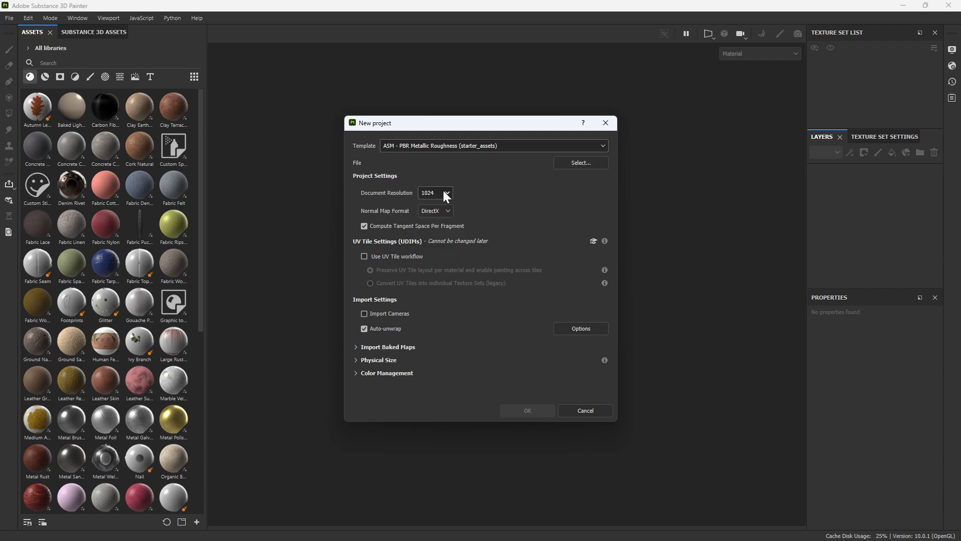
click(447, 195)
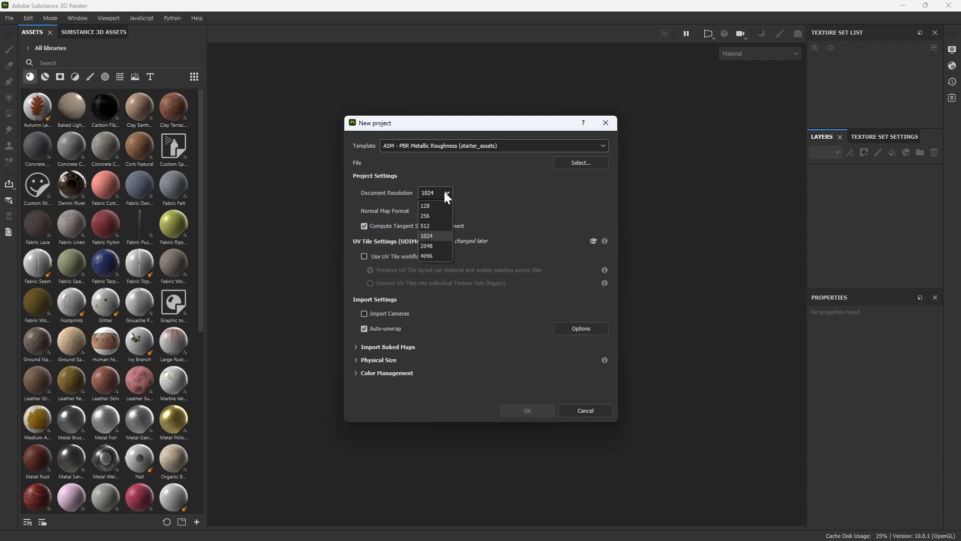
click(434, 245)
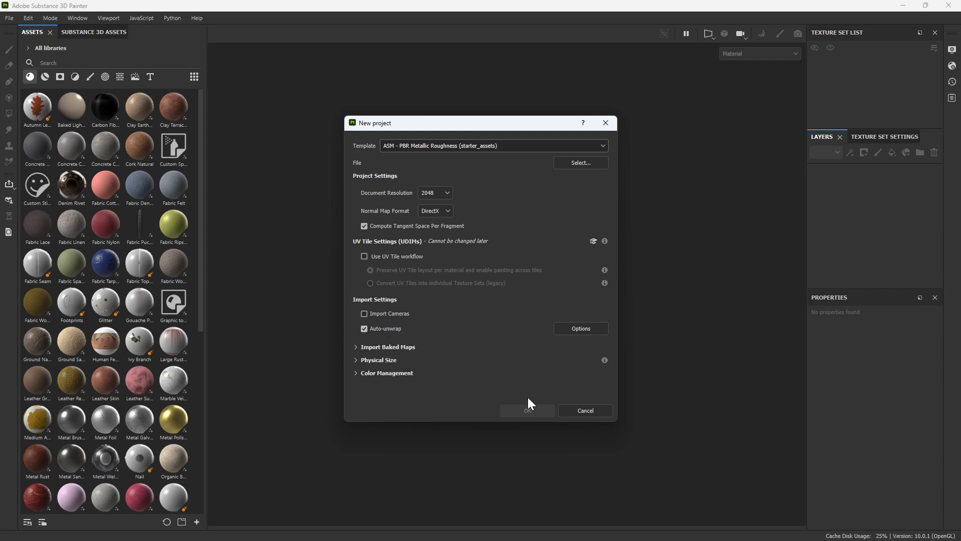
Select Painter_Test_03.obj from the Test Images folder as the mesh file and create the project.
click(580, 164)
click(611, 240)
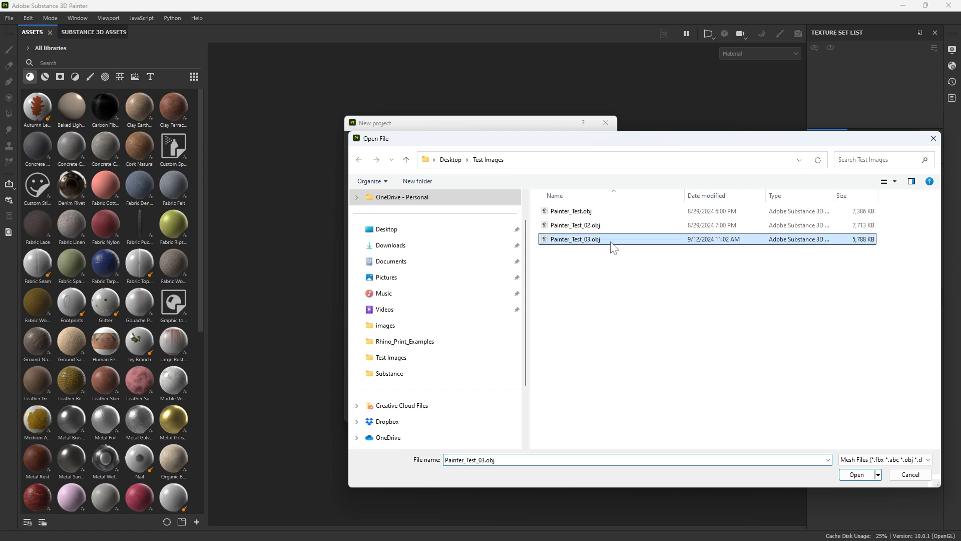
click(860, 474)
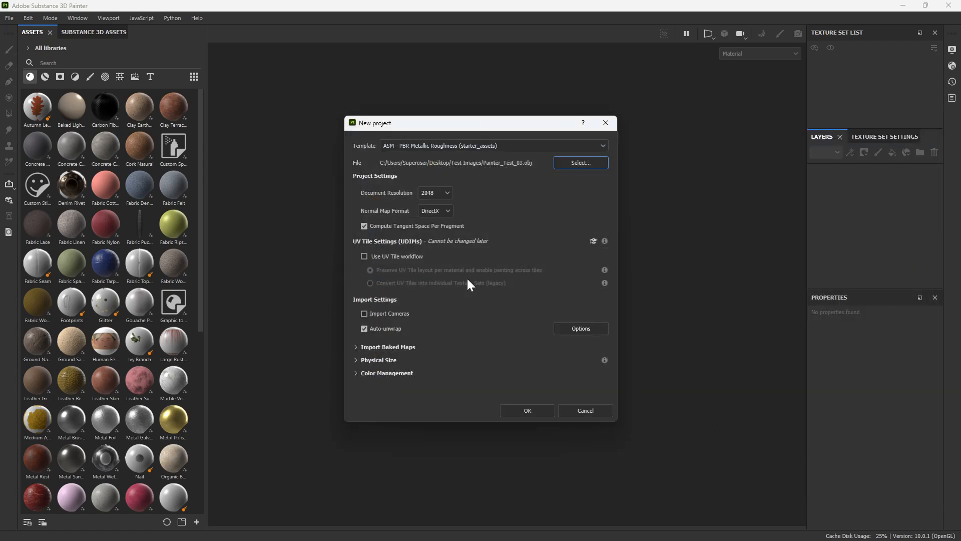
click(523, 412)
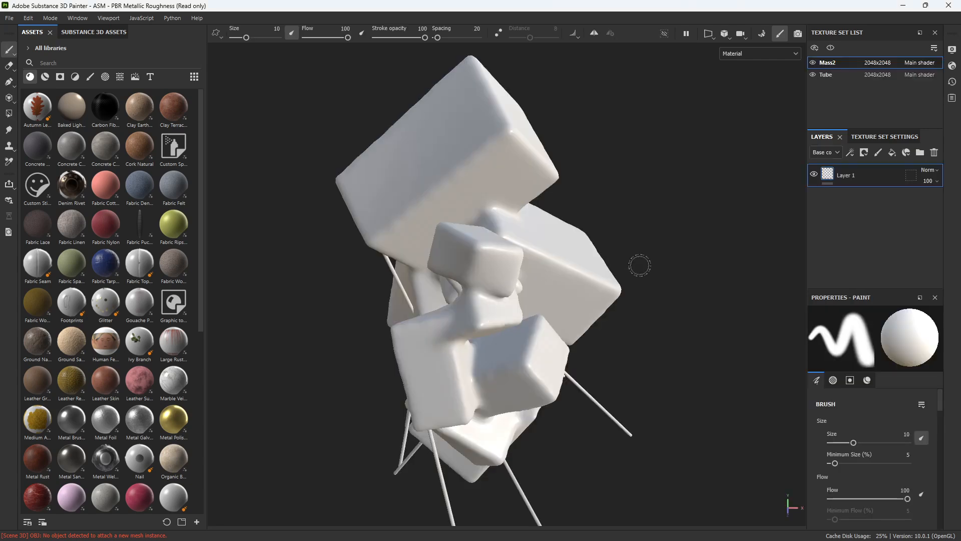
Show the 3D model and its 2D UV layout side by side, with the whole UV layout in frame.
scroll(628, 283, down, 3)
alt+drag(629, 284, 677, 252)
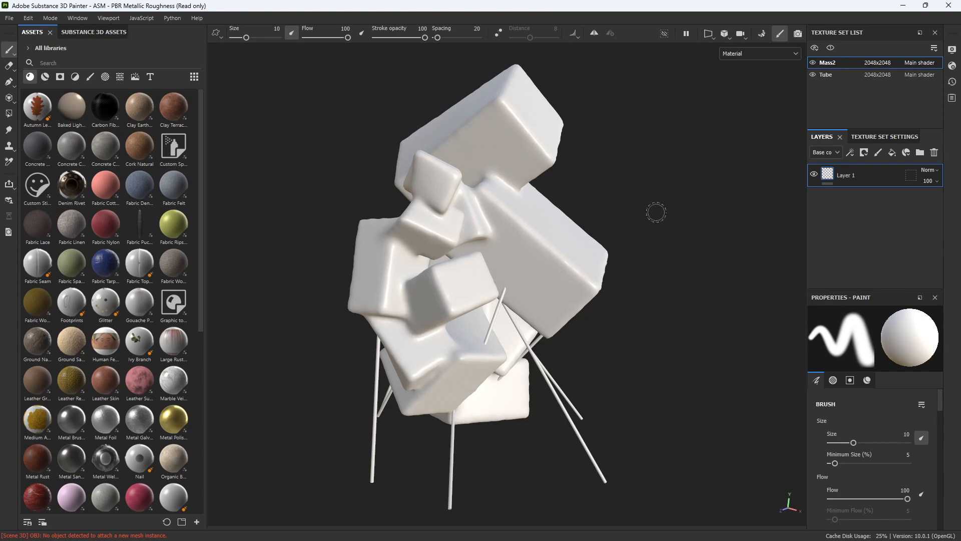
key(F1)
scroll(656, 213, down, 5)
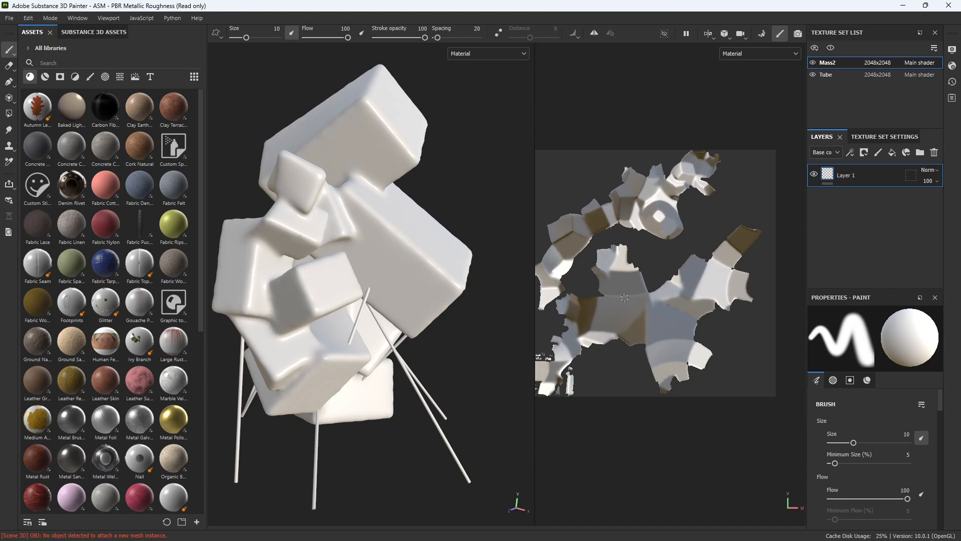
scroll(649, 298, down, 1)
scroll(582, 239, up, 1)
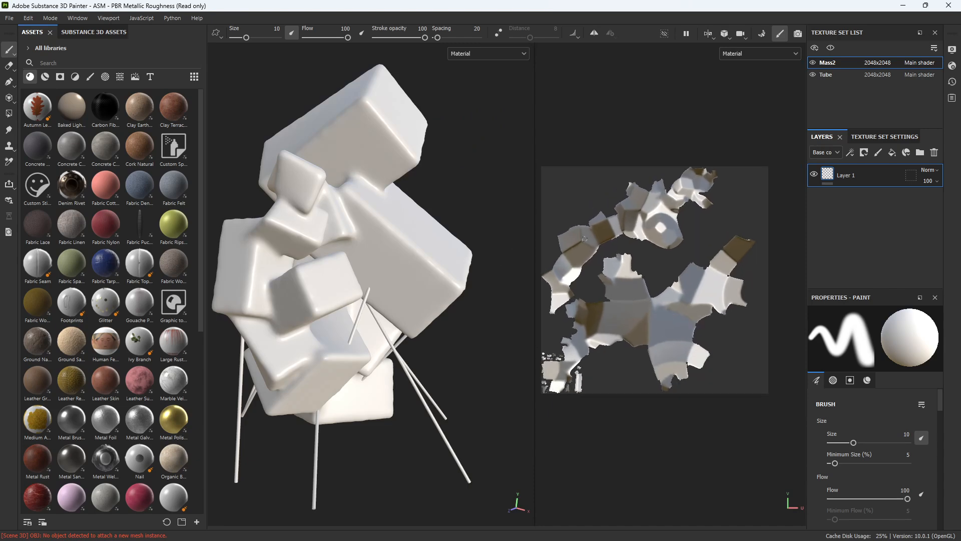
Compare the 2D-only and 3D-only views with the split view and examine the model from another angle.
key(F2)
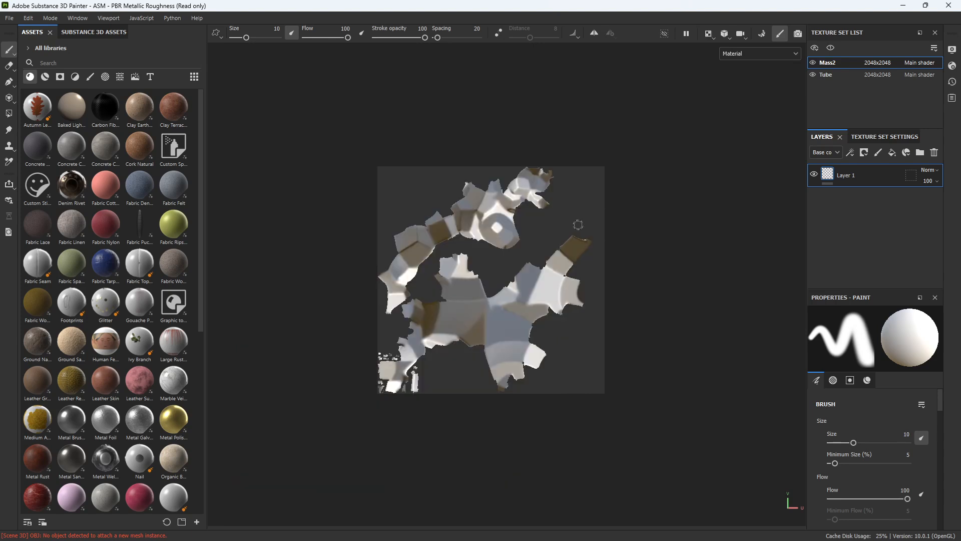
key(F1)
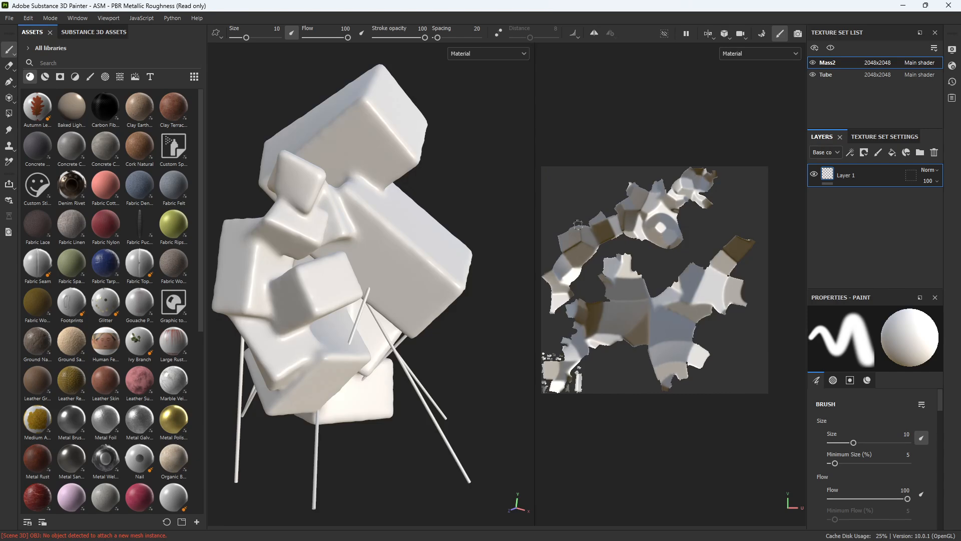
key(F3)
key(F1)
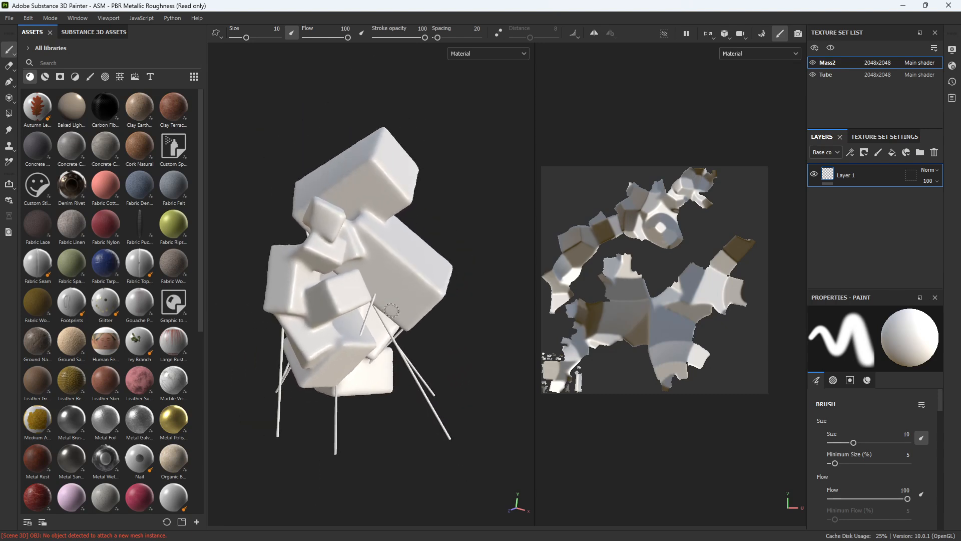
scroll(391, 311, down, 2)
scroll(392, 311, up, 2)
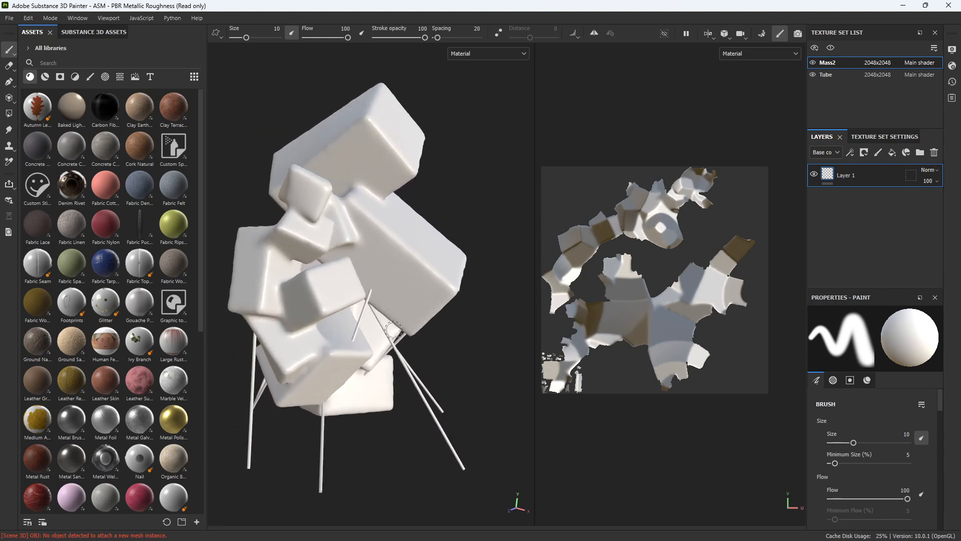
mouse_move(476, 355)
alt+mouse_down()
mouse_move(405, 380)
mouse_move(480, 350)
mouse_move(425, 362)
mouse_move(470, 353)
alt+mouse_up()
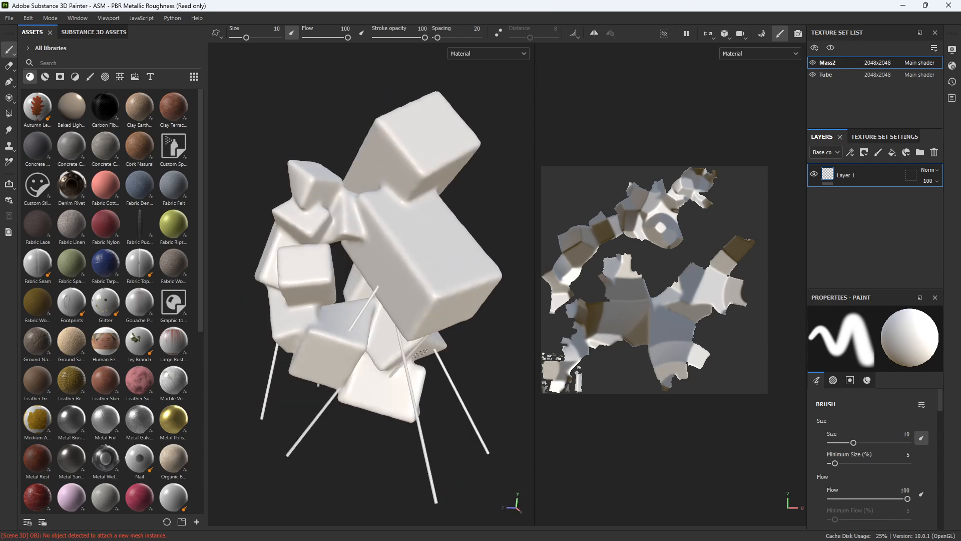
mouse_move(455, 347)
alt+right_down()
mouse_move(453, 363)
mouse_move(459, 271)
mouse_move(450, 295)
mouse_move(429, 253)
mouse_move(441, 322)
alt+right_up()
alt+drag(473, 337, 493, 315)
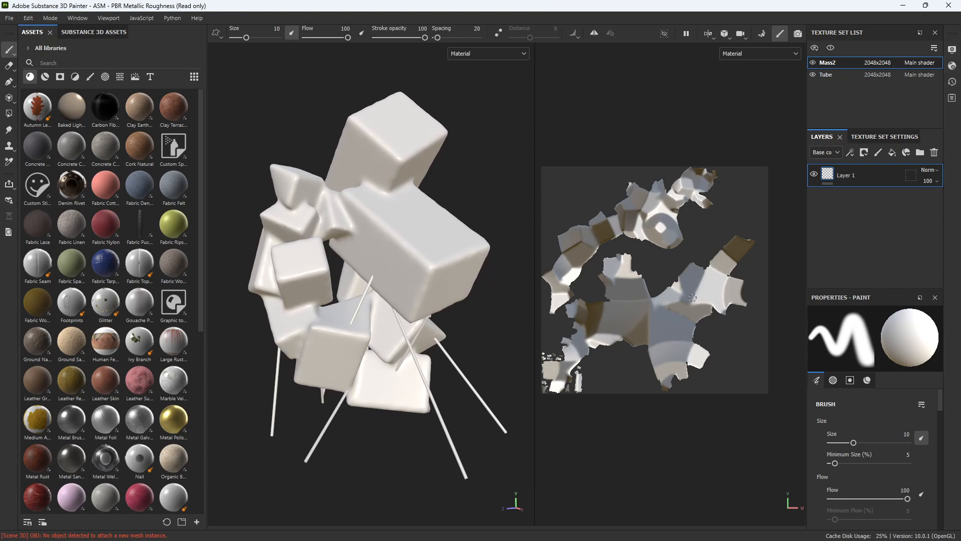
Try Cave Entry Forest as the environment map in the display settings.
click(952, 50)
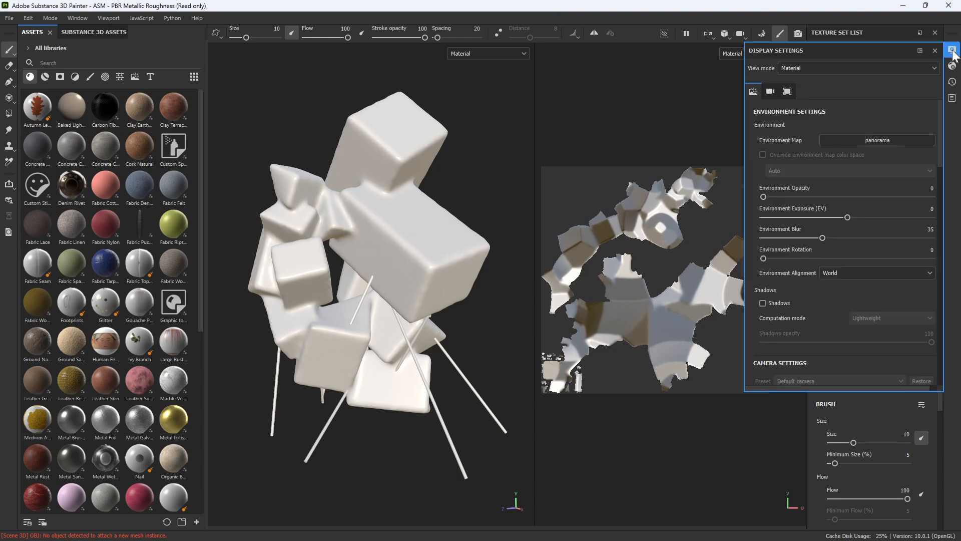
click(874, 142)
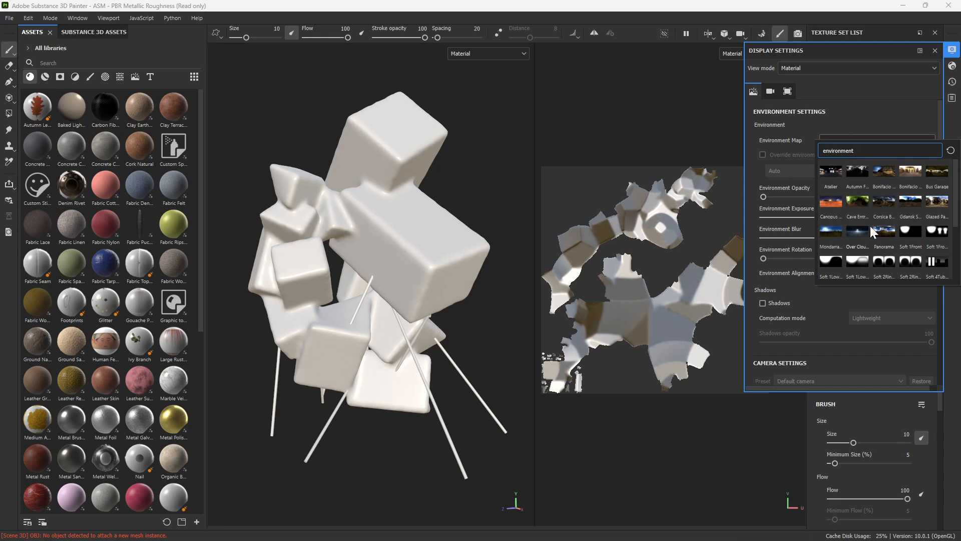
click(861, 197)
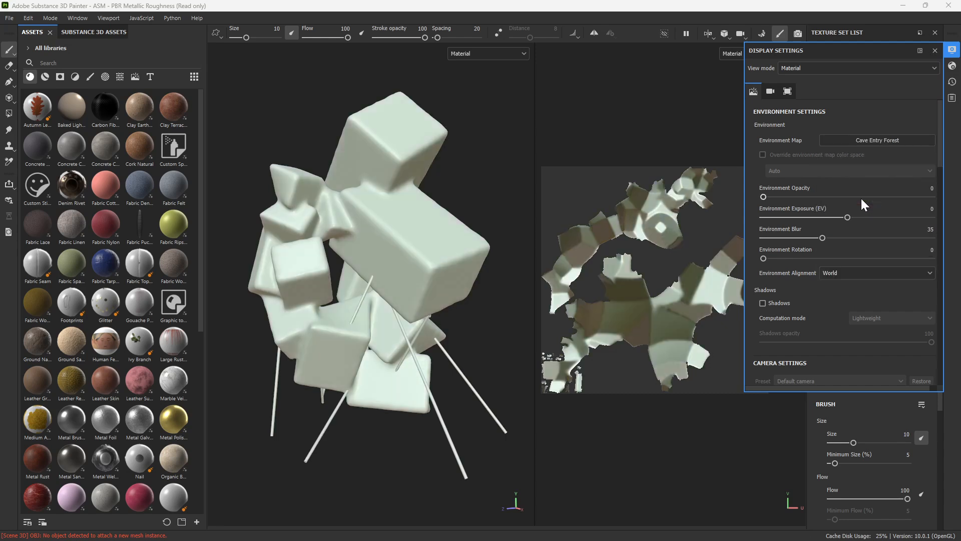
Set the environment map to Studio 02 and close the display settings.
click(875, 140)
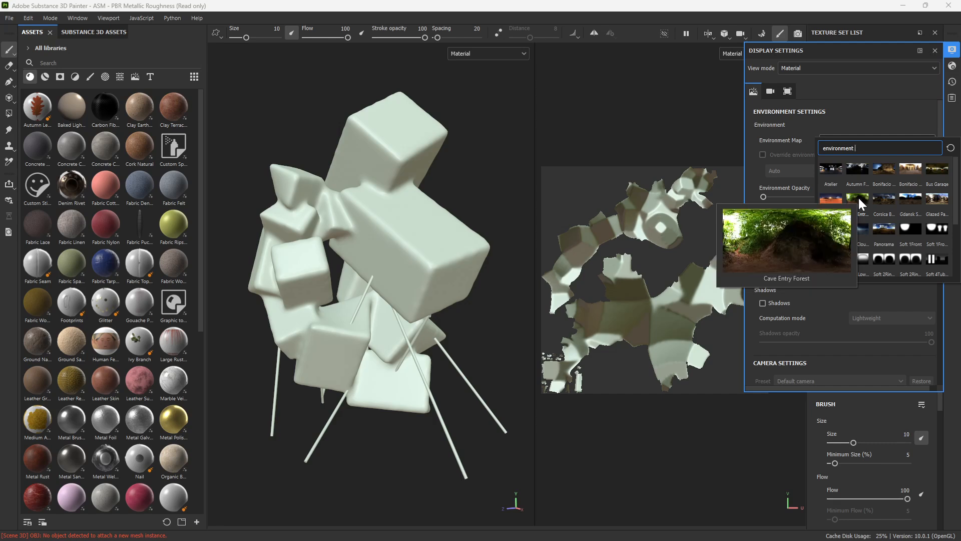
scroll(858, 196, down, 3)
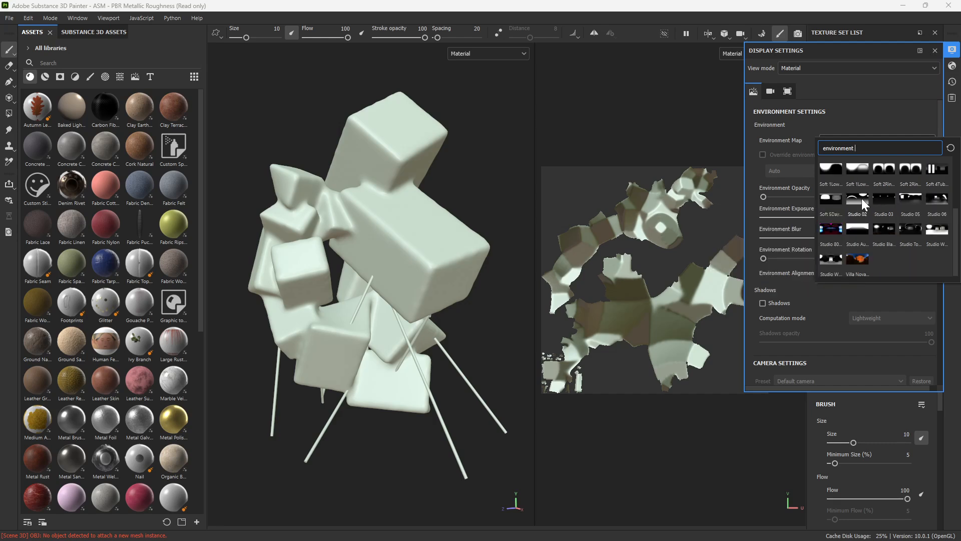
click(859, 198)
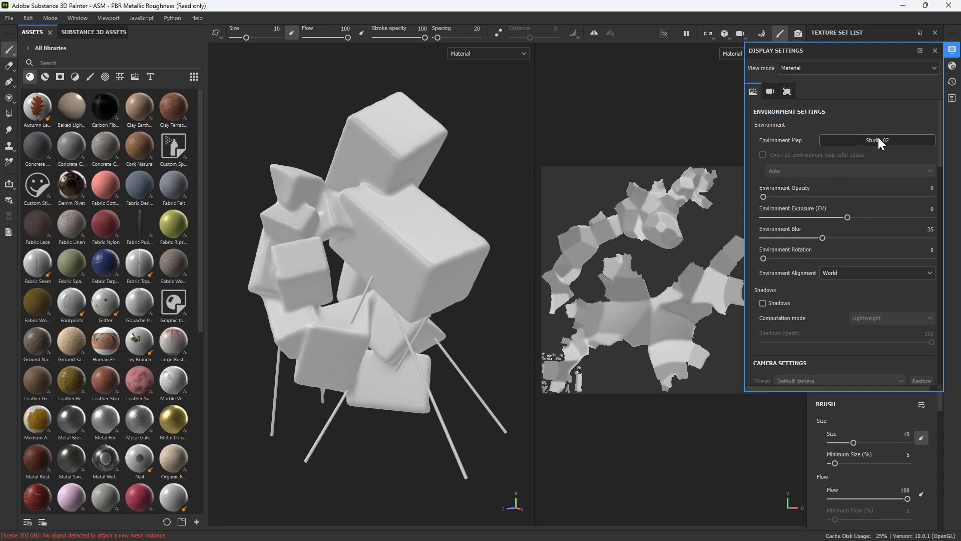
click(935, 51)
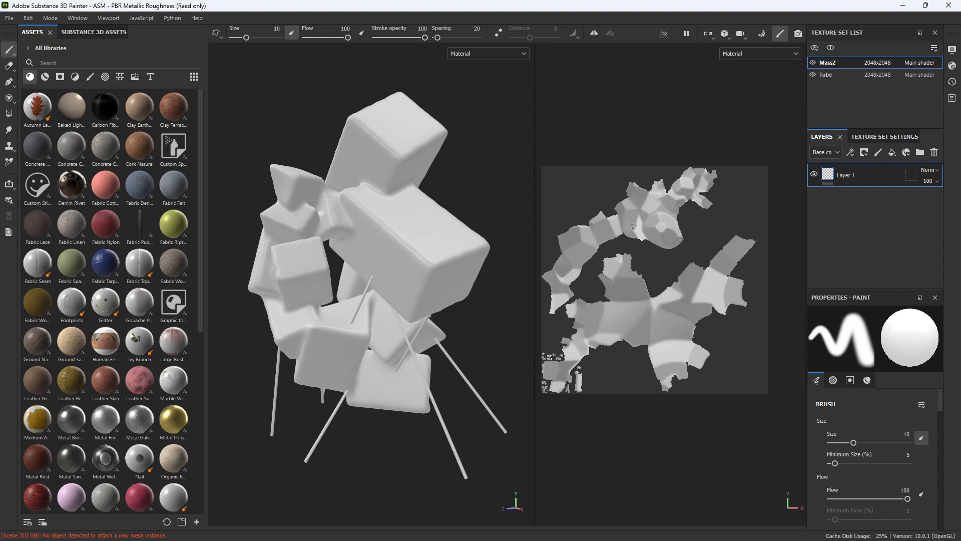
Switch to the 3D-only view and look at the model from the other side.
key(F2)
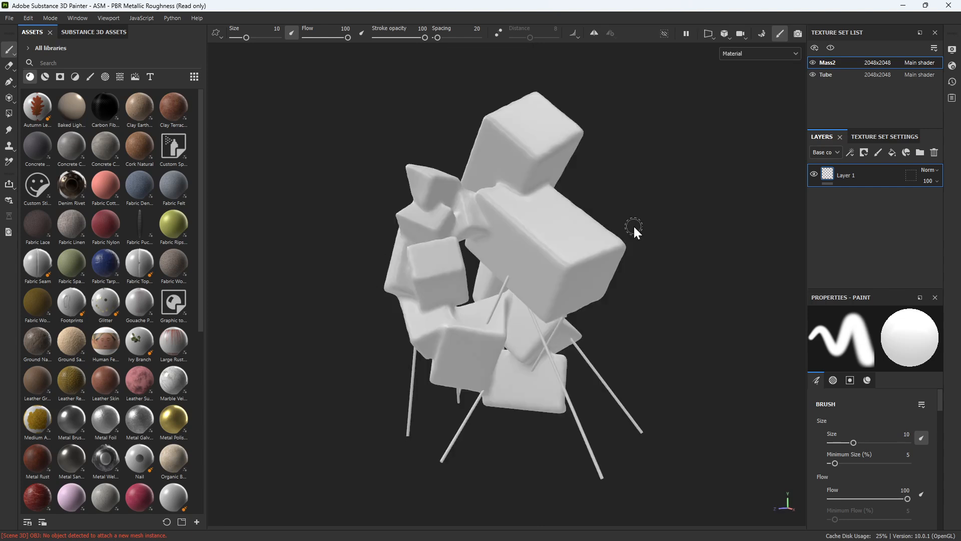
scroll(634, 227, up, 1)
alt+drag(671, 215, 526, 193)
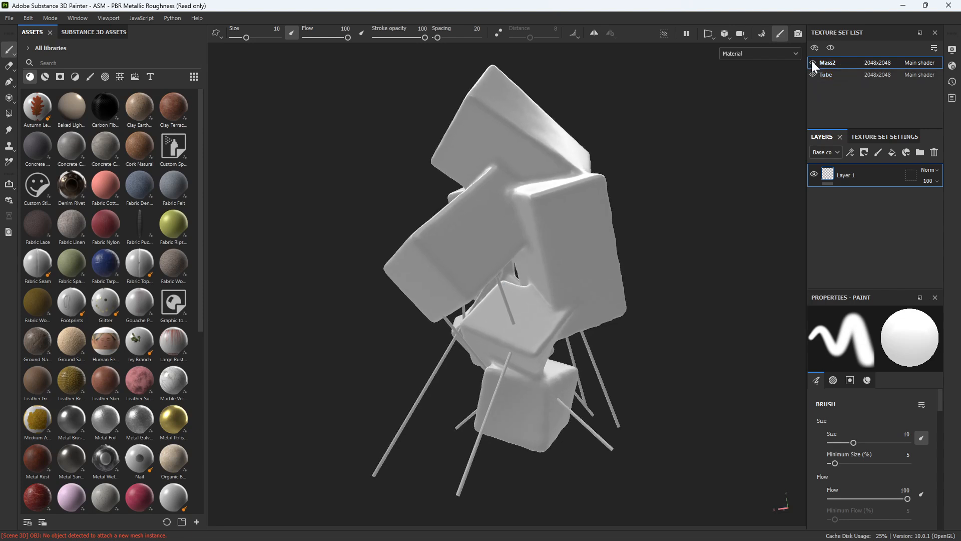
Hide the Mass2 texture set, make Tube the active texture set, and show Mass2 again.
click(812, 62)
click(812, 61)
click(813, 63)
click(834, 74)
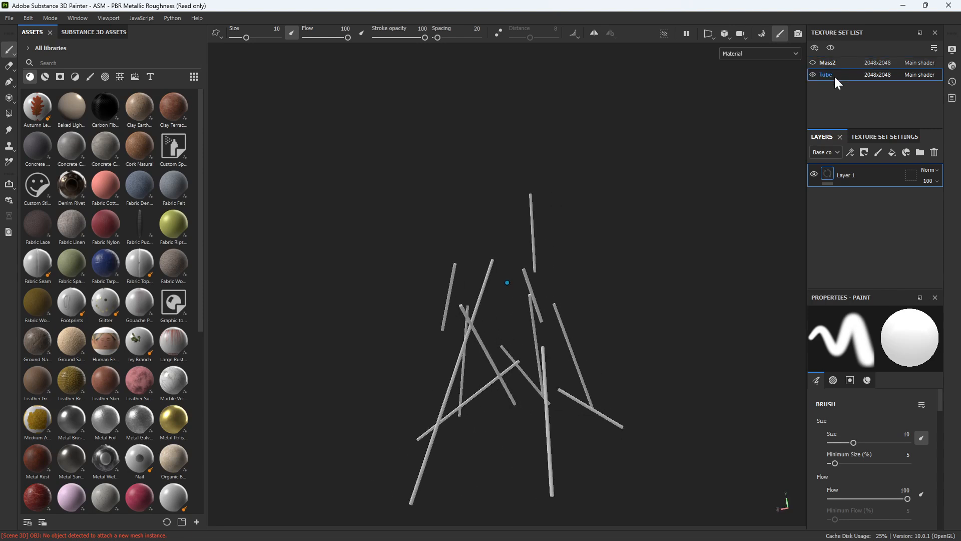
click(813, 63)
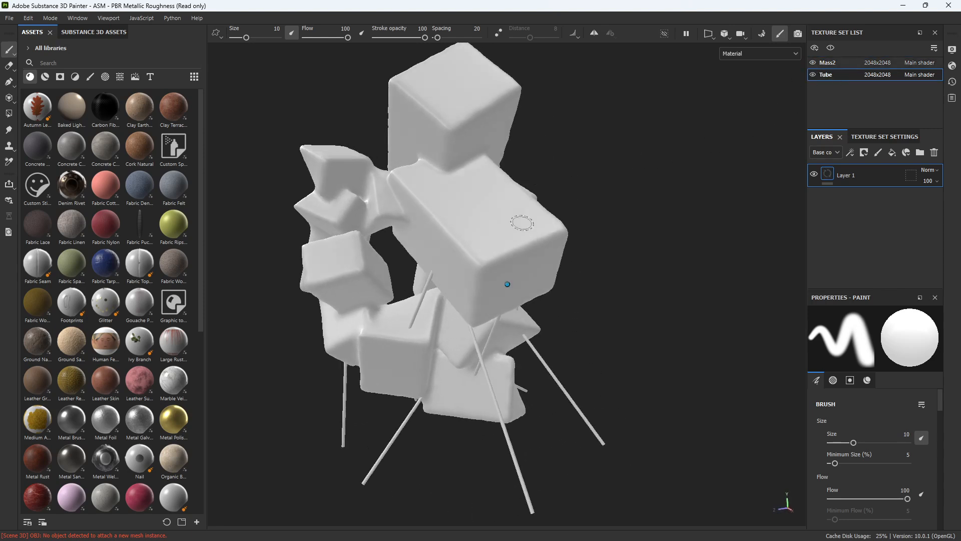
alt+drag(596, 217, 666, 176)
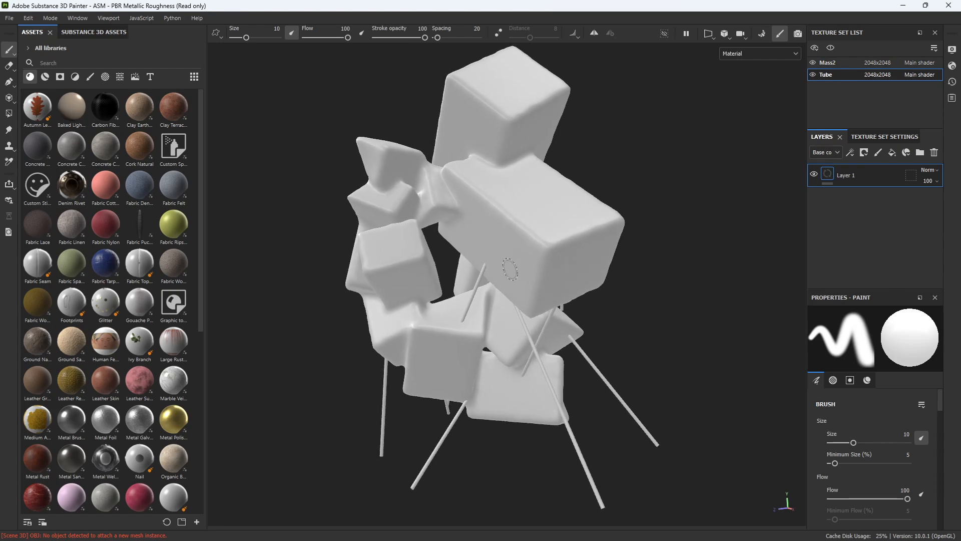
Toggle the Mass2 texture set off and back on, and hide the Tube texture set.
click(813, 63)
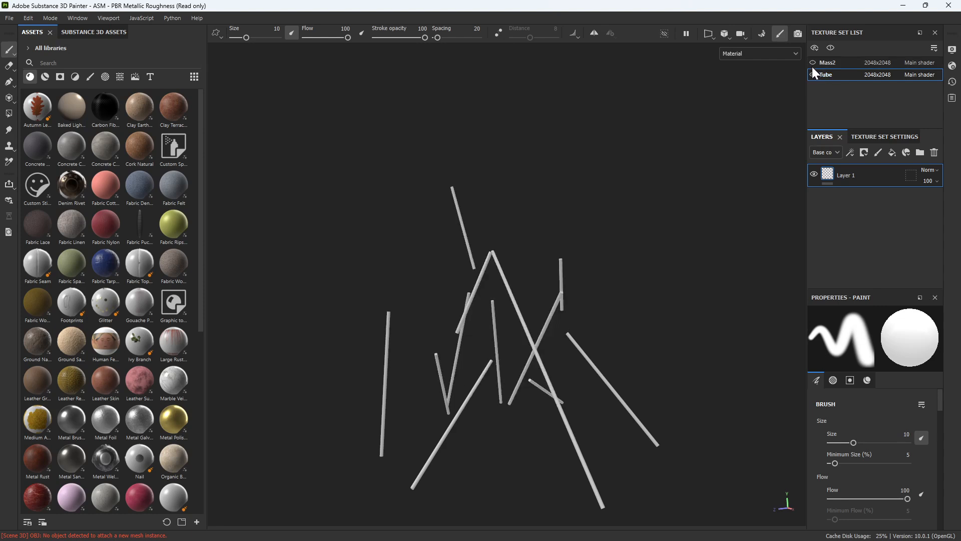
click(812, 64)
click(812, 74)
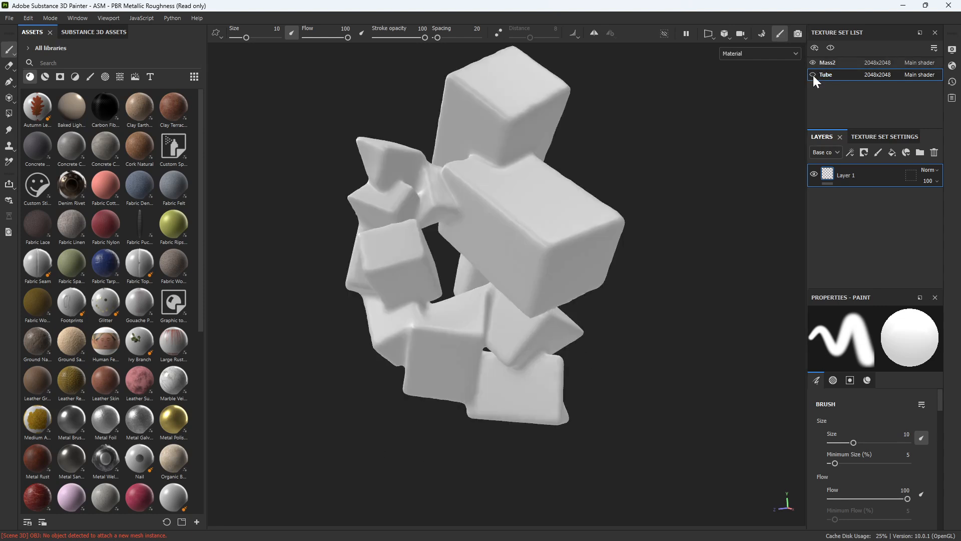
Show the Tube texture set and make Mass2 active for painting, undoing a trial brush stroke on the large block.
click(813, 74)
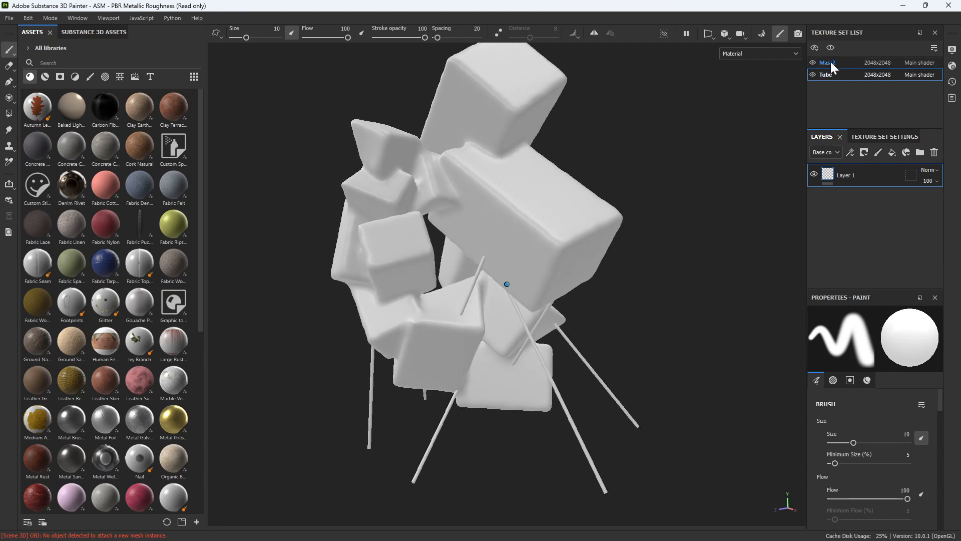
click(830, 63)
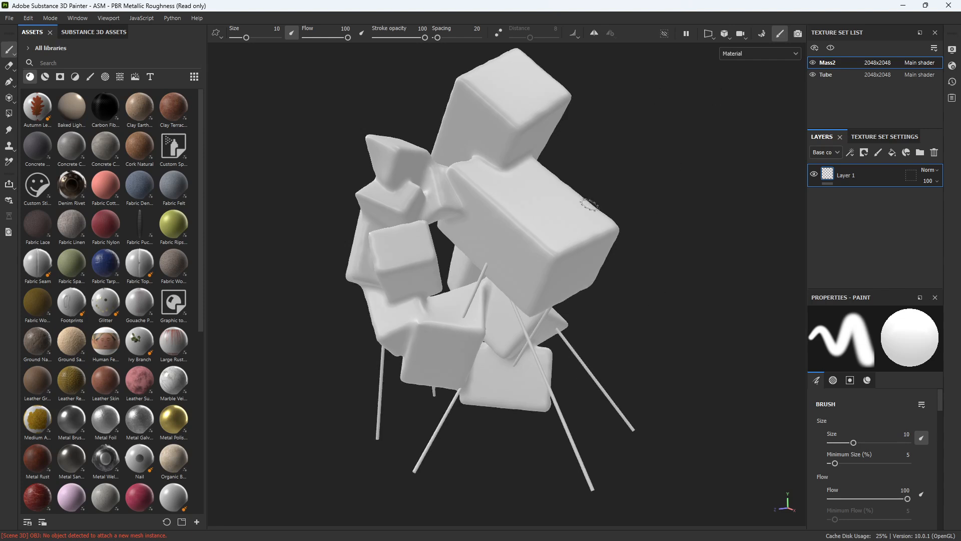
drag(510, 186, 556, 241)
key(ctrl+z)
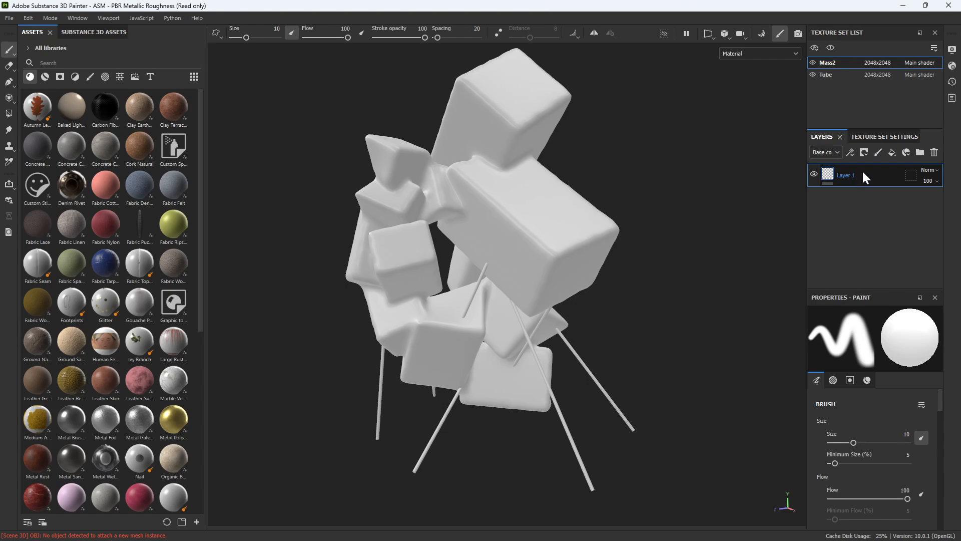
Add two paint layers above Layer 1 and delete them, and do the same with a fill layer.
click(878, 155)
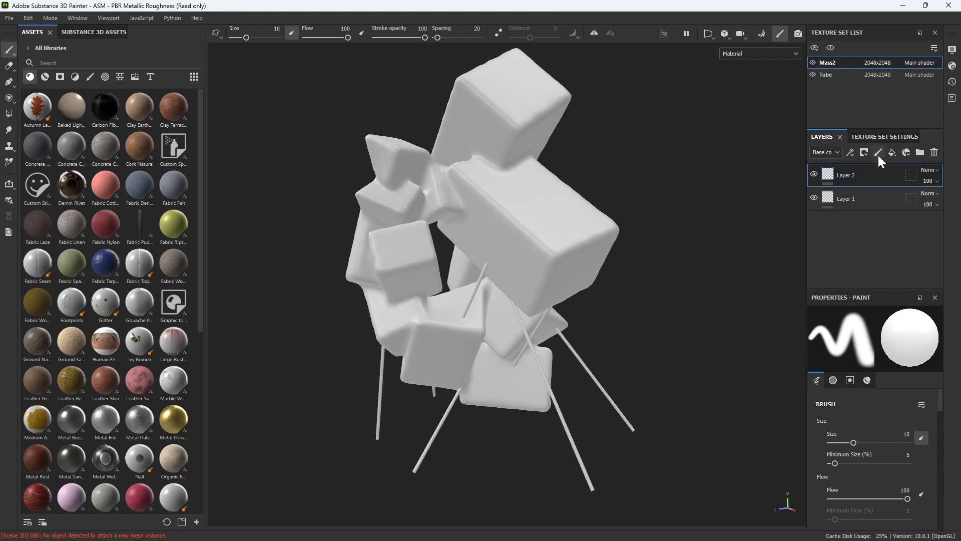
click(878, 154)
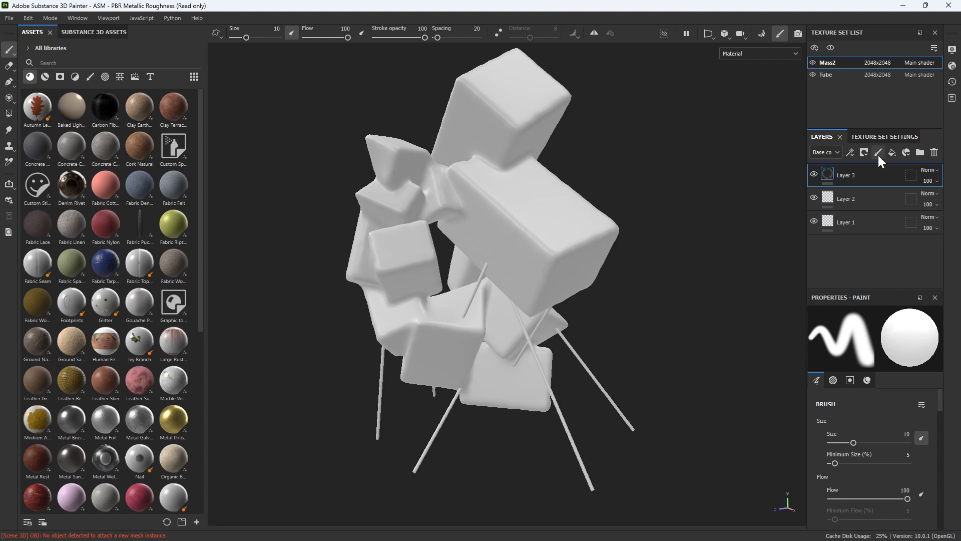
click(934, 153)
click(934, 152)
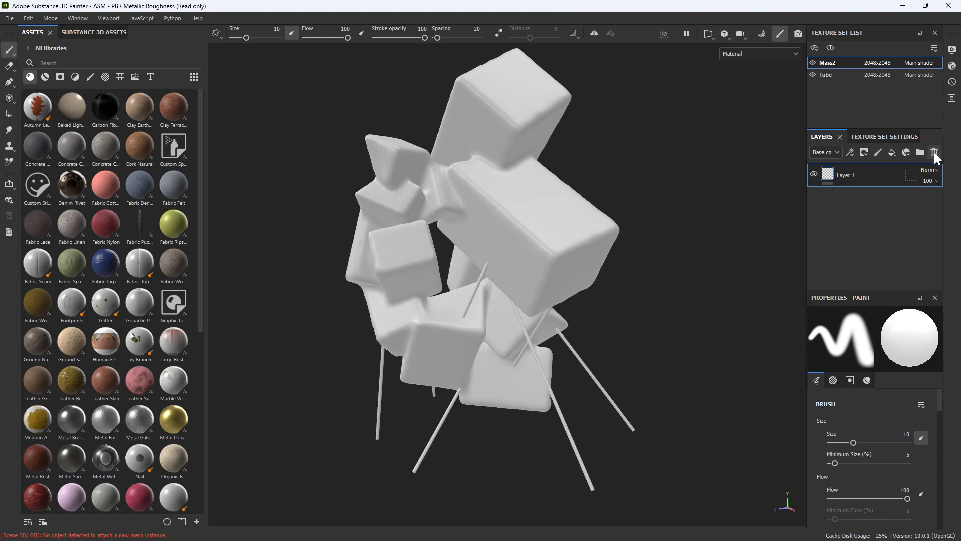
click(891, 154)
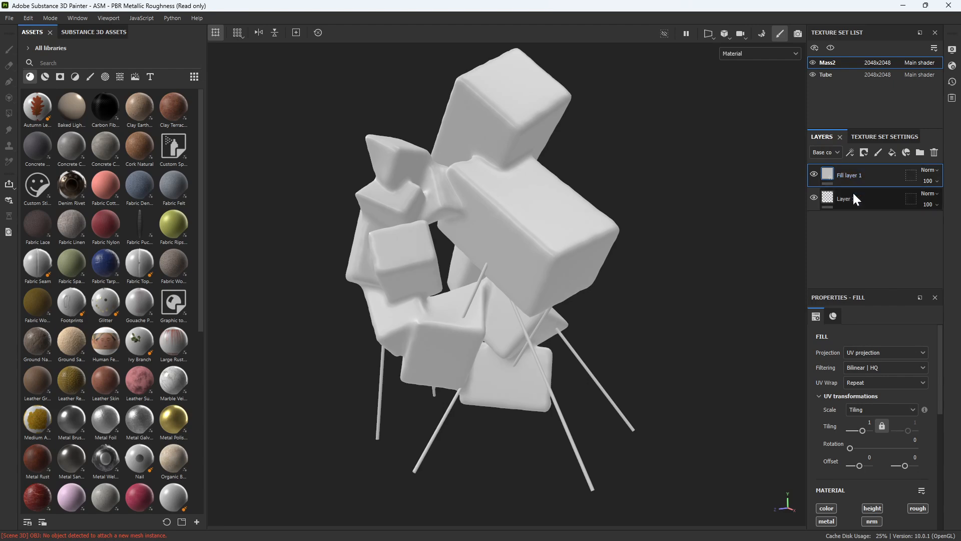
click(933, 154)
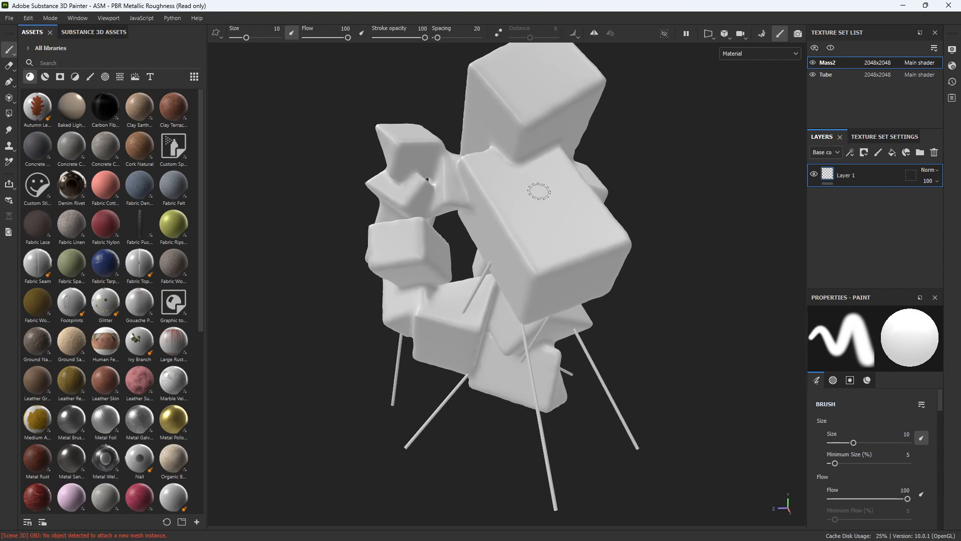
Paint a winding white stroke over the large block on Layer 1 and set the brush material's height to 1.
mouse_move(533, 187)
mouse_down()
mouse_move(523, 215)
mouse_move(553, 280)
mouse_move(550, 315)
mouse_up()
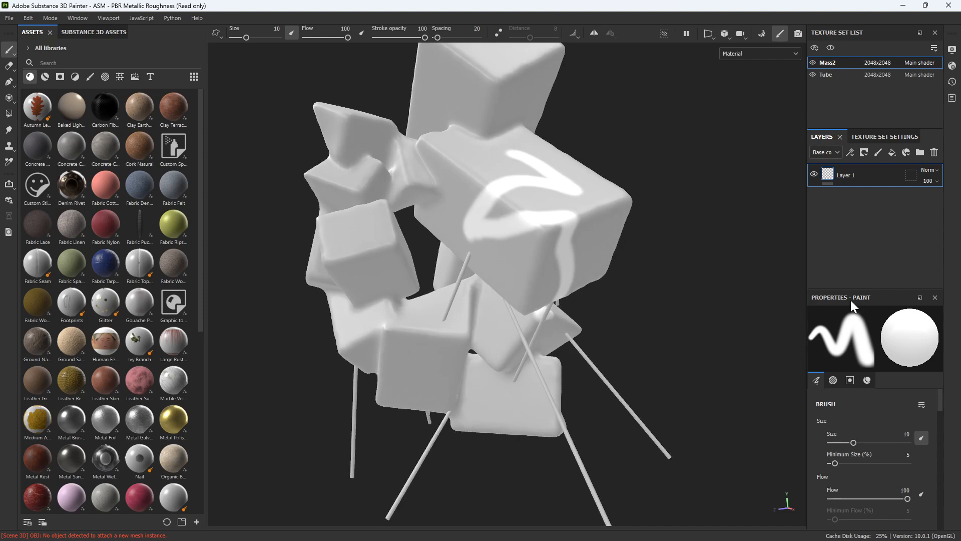
drag(863, 289, 863, 220)
scroll(890, 425, down, 8)
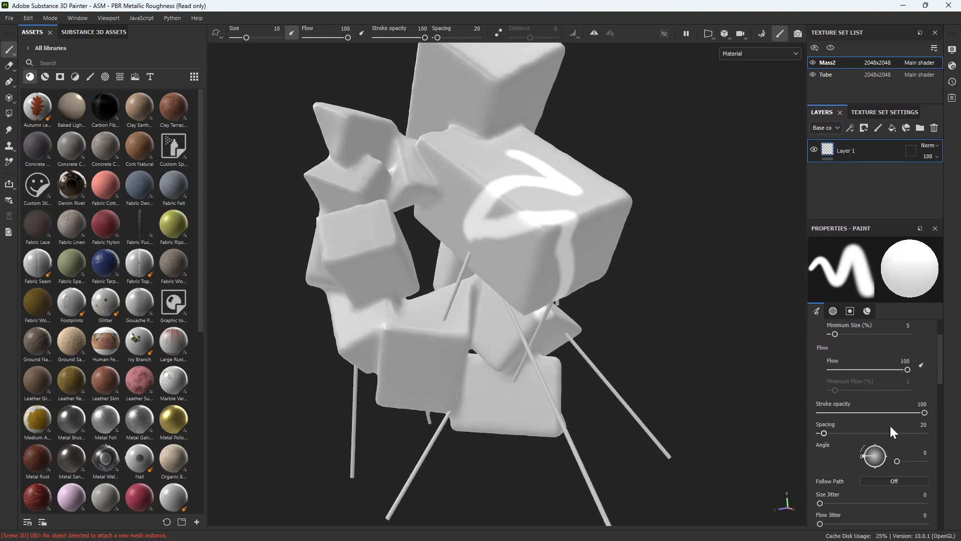
scroll(854, 418, down, 3)
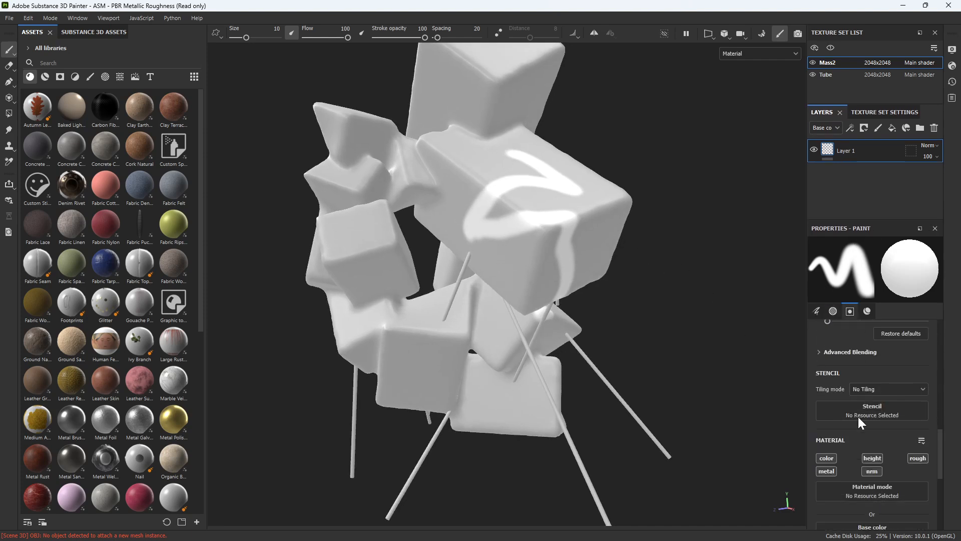
scroll(881, 391, down, 5)
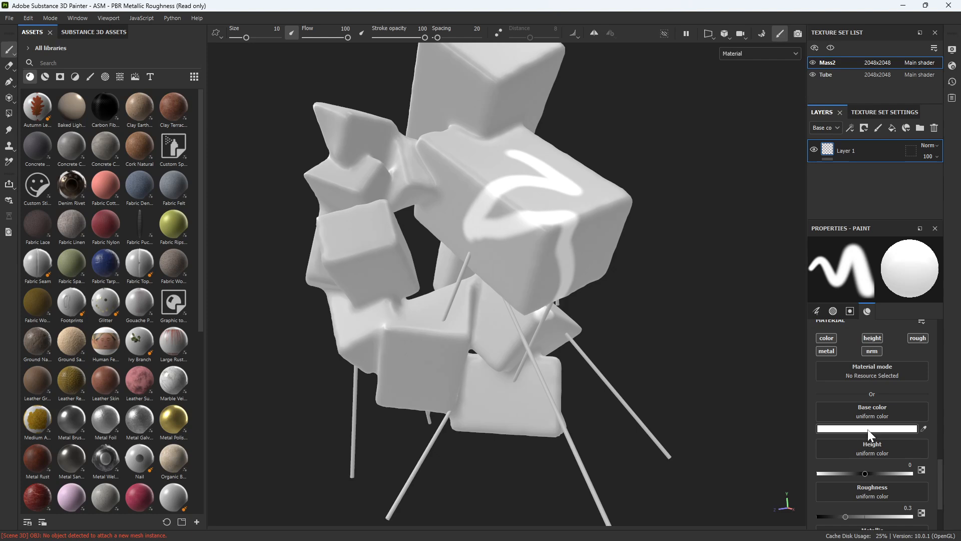
scroll(871, 459, down, 1)
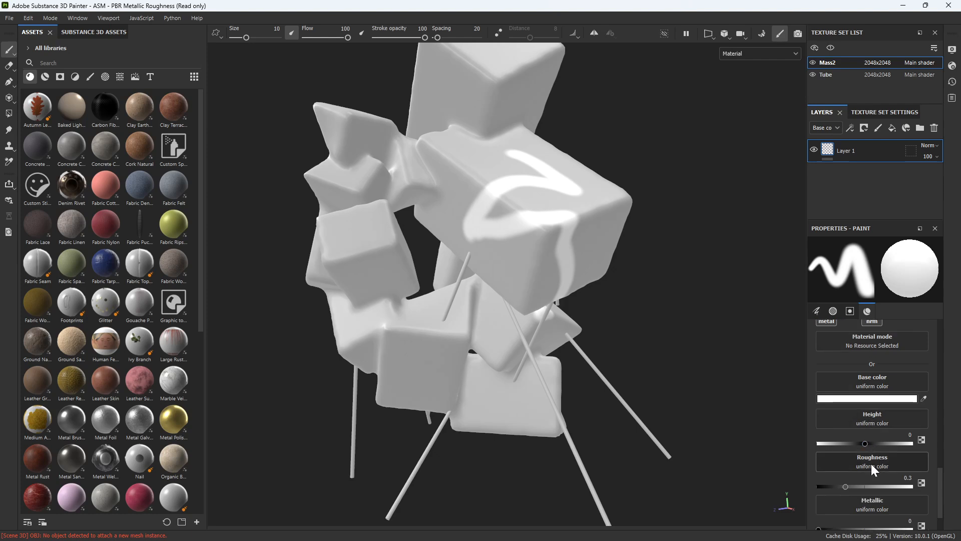
scroll(871, 461, down, 1)
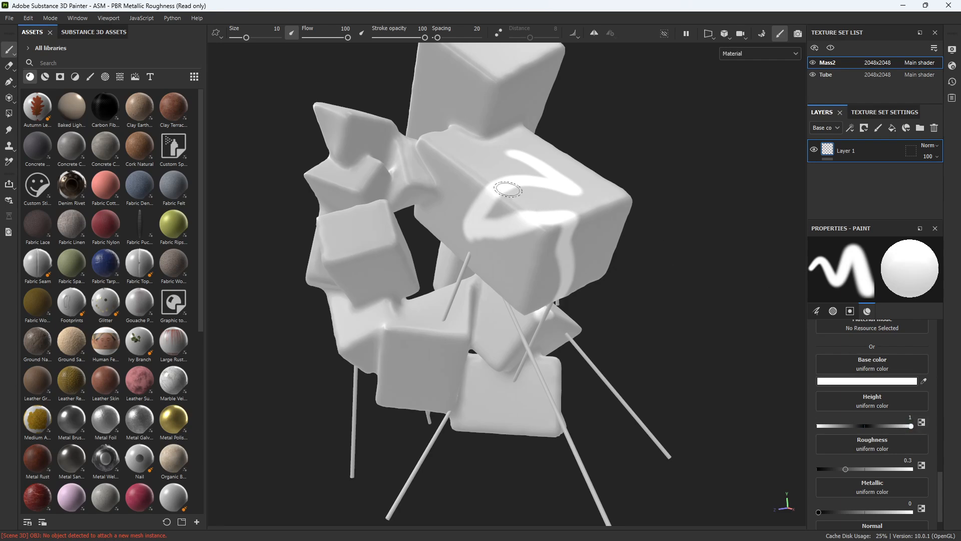
Paint a raised stroke across the first one on the large block and check it from several angles.
drag(559, 187, 585, 232)
alt+drag(648, 209, 566, 188)
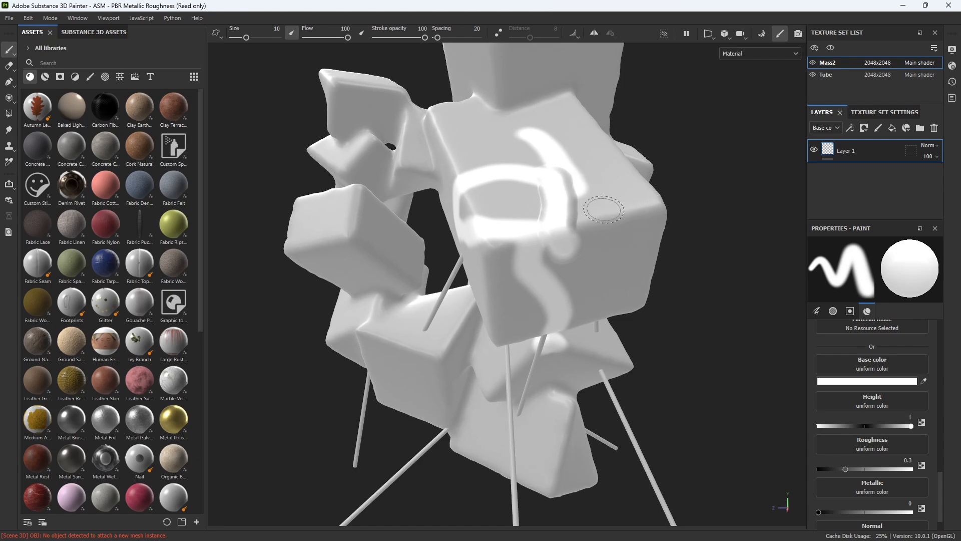
mouse_move(607, 214)
alt+mouse_down()
mouse_move(628, 222)
mouse_move(599, 231)
mouse_move(646, 206)
mouse_move(678, 154)
mouse_move(812, 145)
alt+mouse_up()
scroll(781, 135, down, 5)
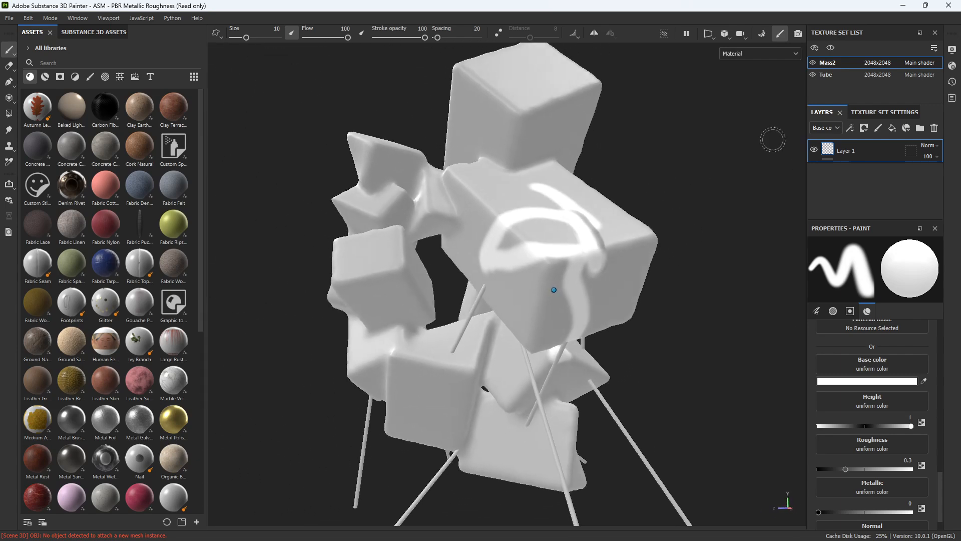
Set the displacement scale in the shader settings to 0.1, with Height as the source channel.
click(952, 65)
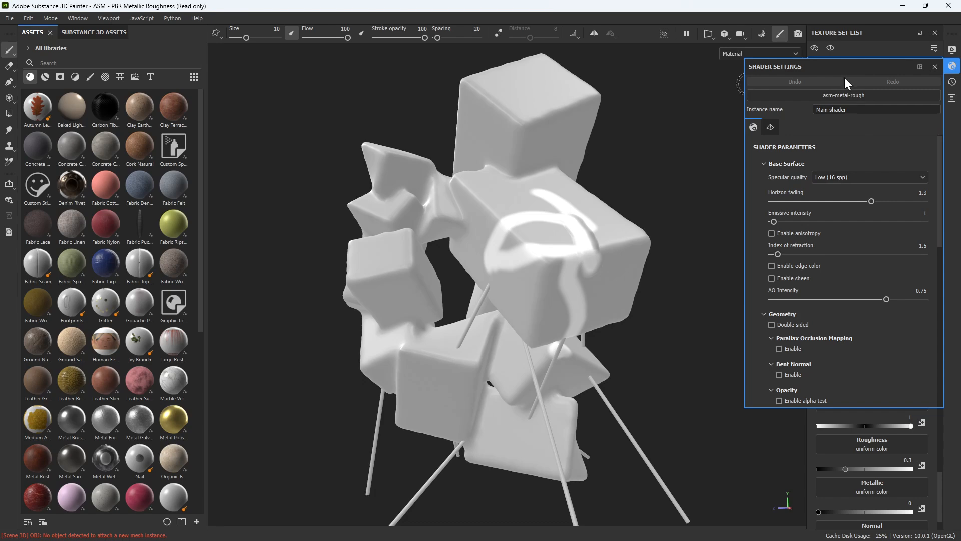
click(952, 50)
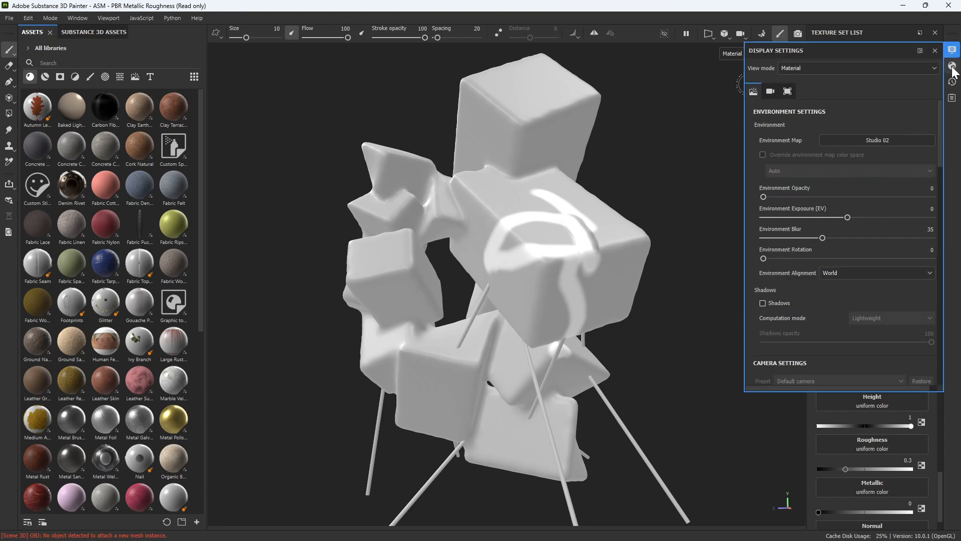
click(951, 66)
scroll(853, 207, down, 10)
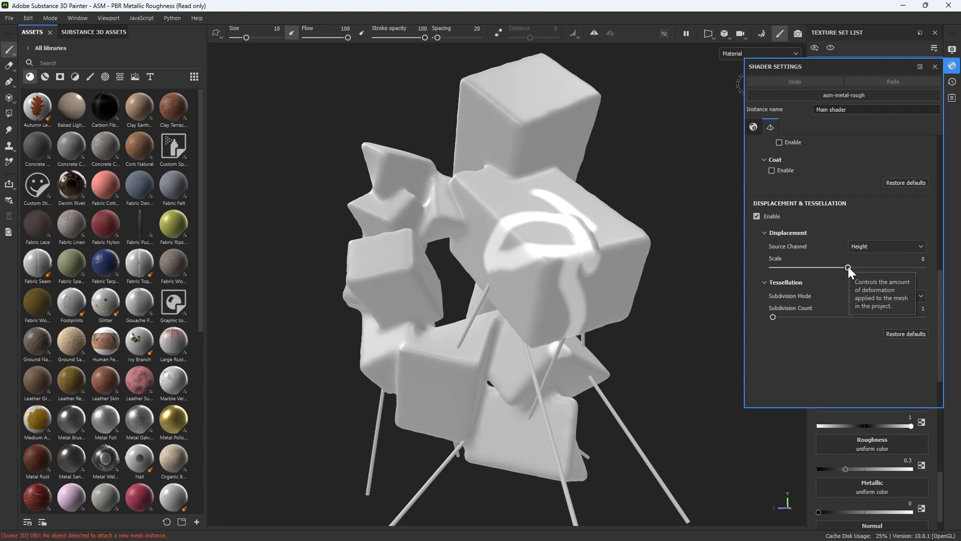
drag(848, 266, 857, 265)
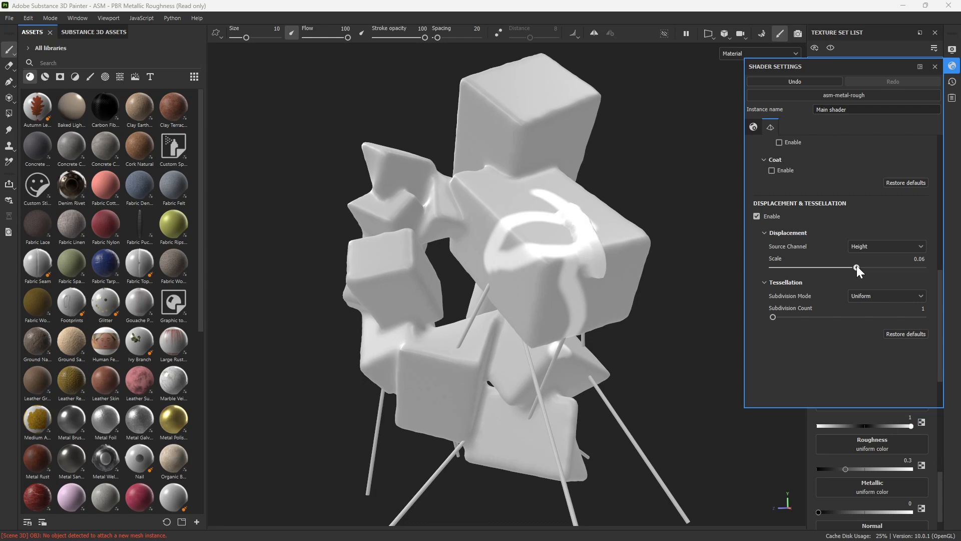
click(891, 256)
text(.1)
key(Return)
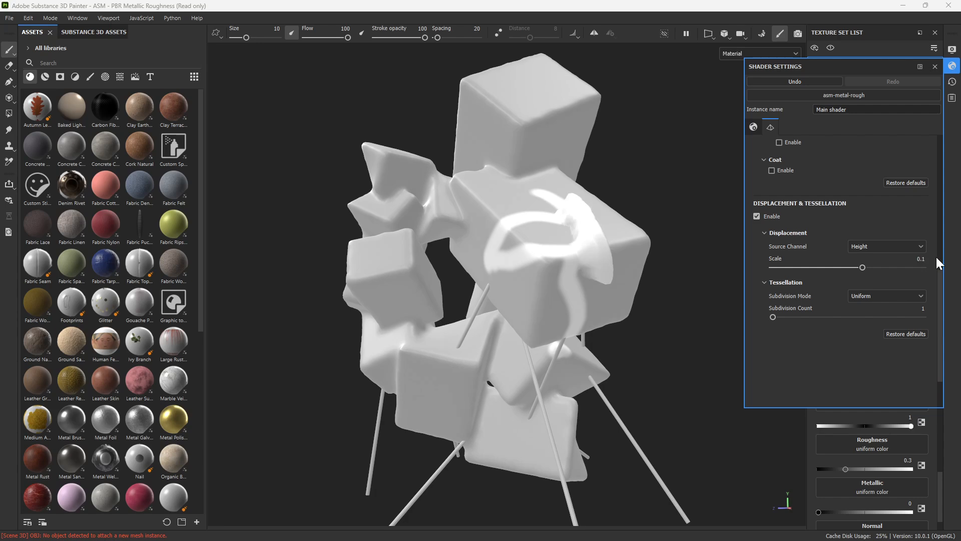
Set the tessellation subdivision count to 32 and the displacement scale to 0.075, and close the shader settings.
scroll(492, 293, up, 5)
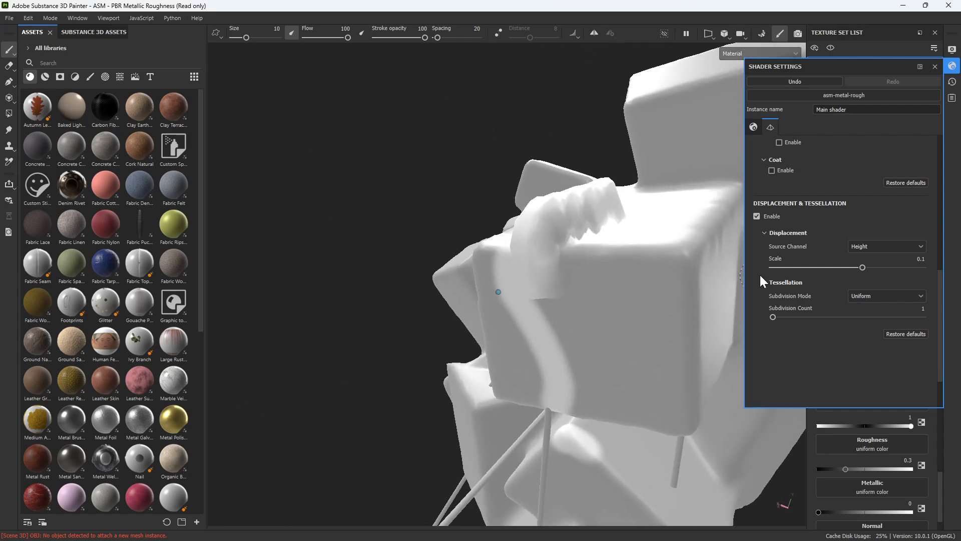
drag(773, 316, 953, 317)
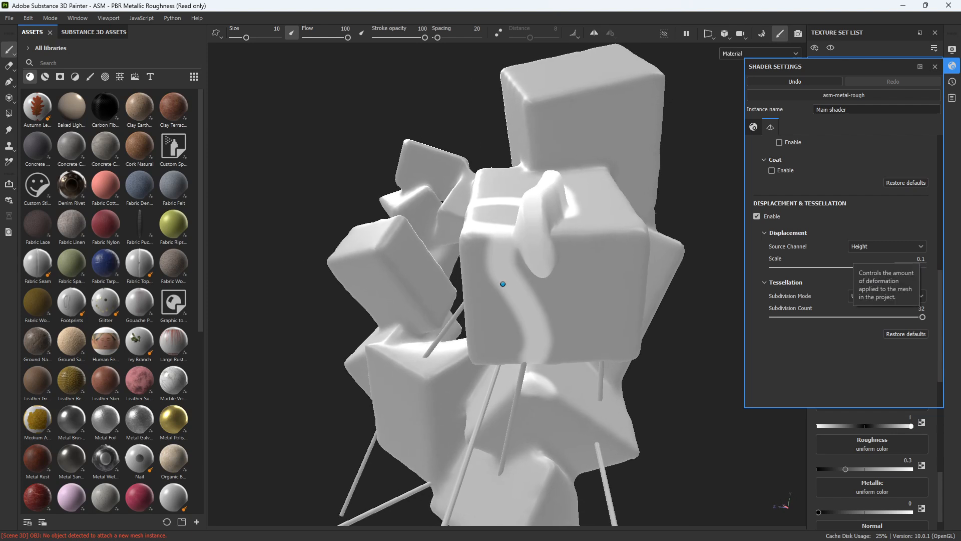
click(862, 267)
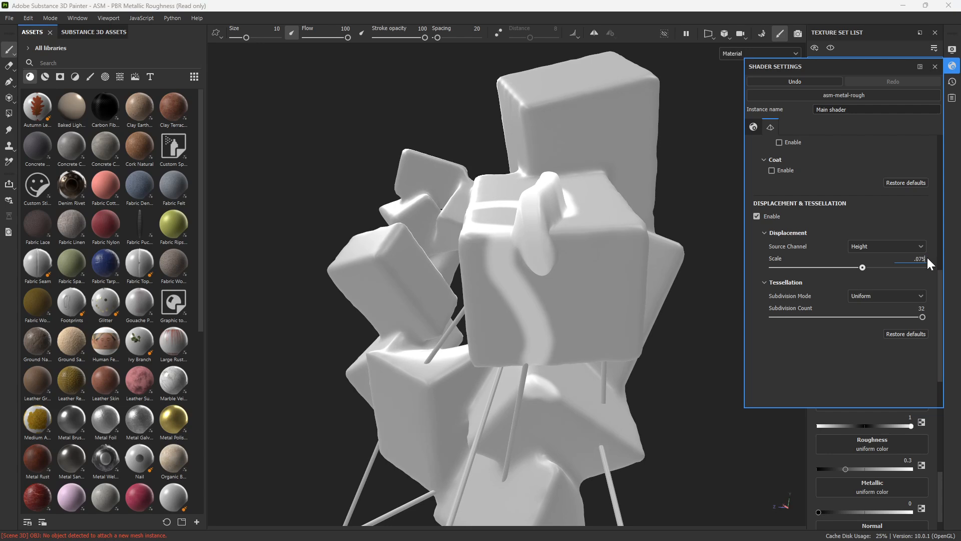
key(Return)
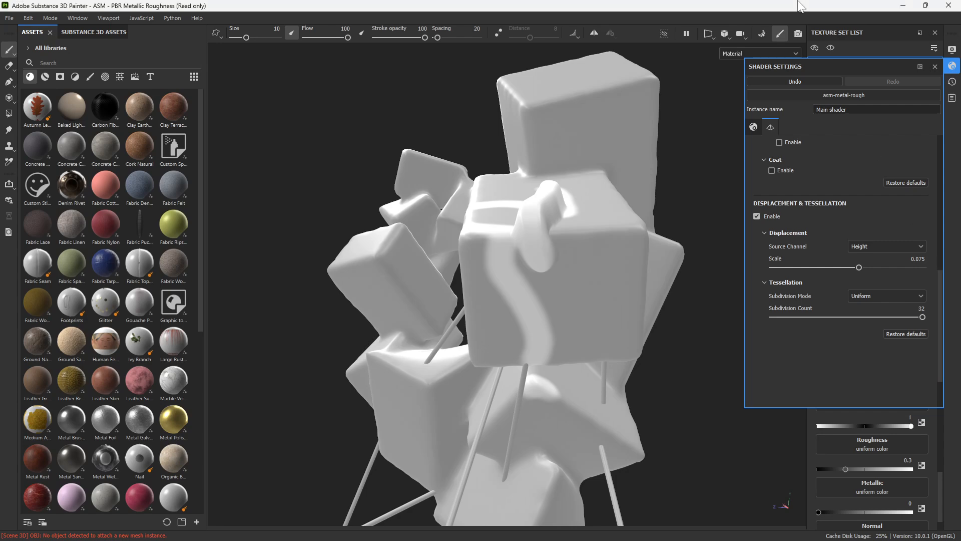
click(934, 66)
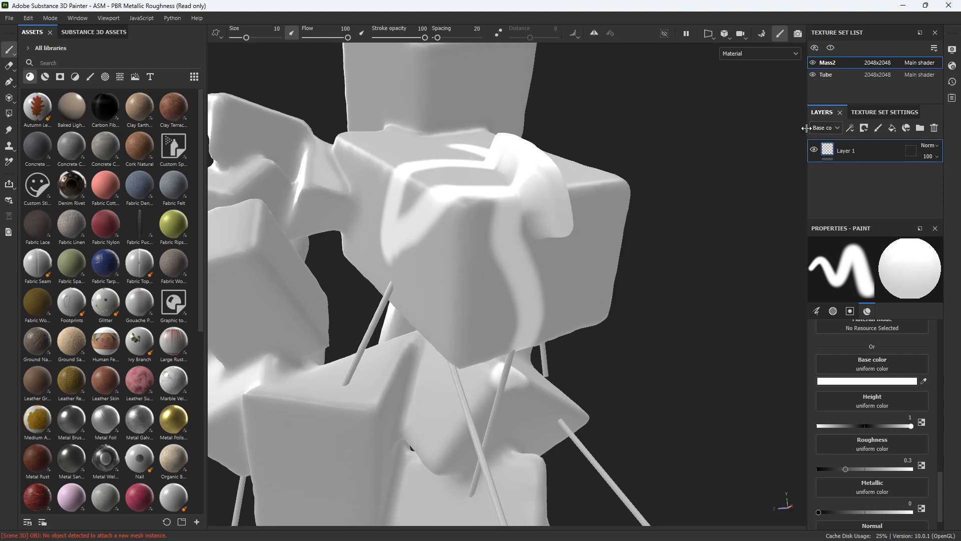
Widen the layer stack area and reduce Layer 1's opacity in the Height channel to 40.
drag(806, 128, 774, 129)
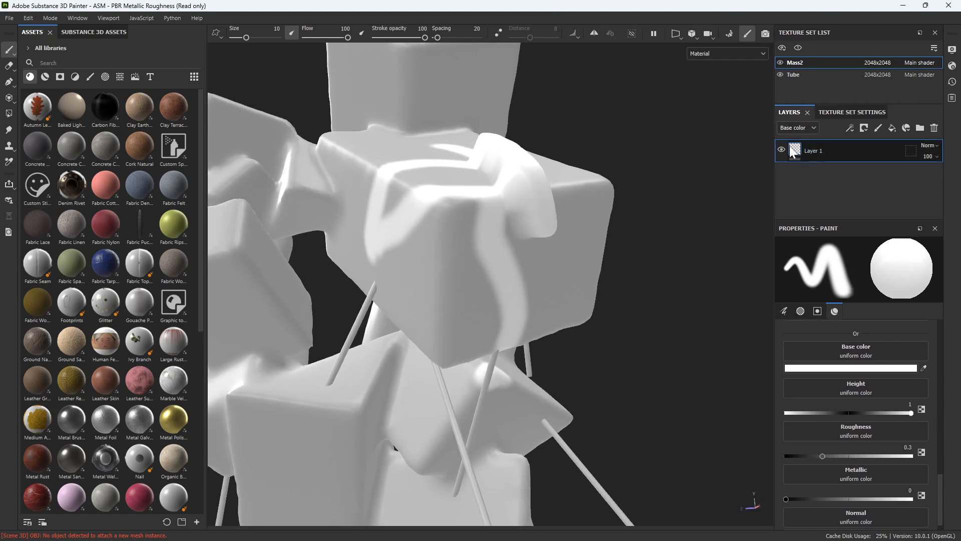
click(815, 126)
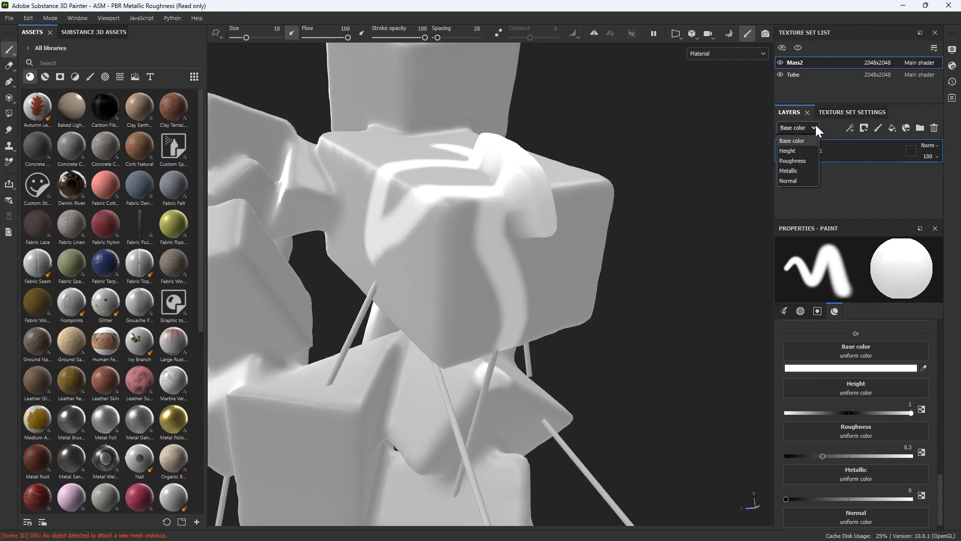
click(800, 150)
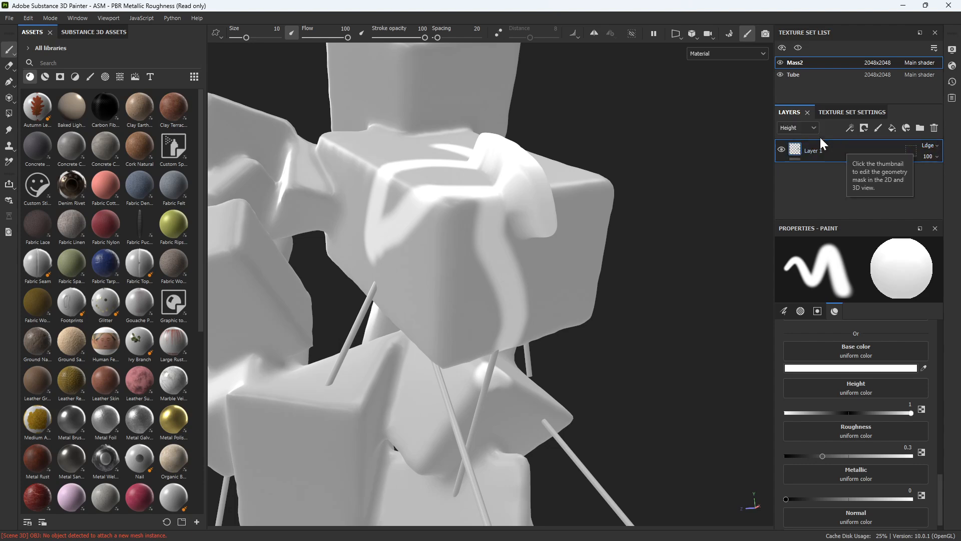
click(936, 156)
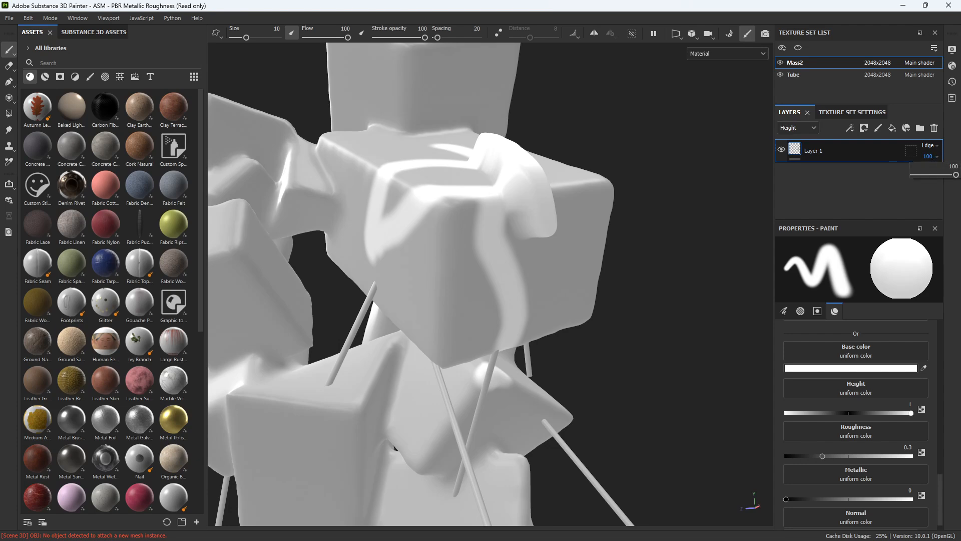
mouse_move(955, 175)
mouse_down()
mouse_move(914, 176)
mouse_move(932, 176)
mouse_up()
Paint a vertical raised stroke on the large block's side face and a horizontal one across its front corner.
mouse_move(450, 216)
alt+mouse_down()
mouse_move(590, 213)
mouse_move(578, 208)
mouse_move(574, 271)
alt+mouse_up()
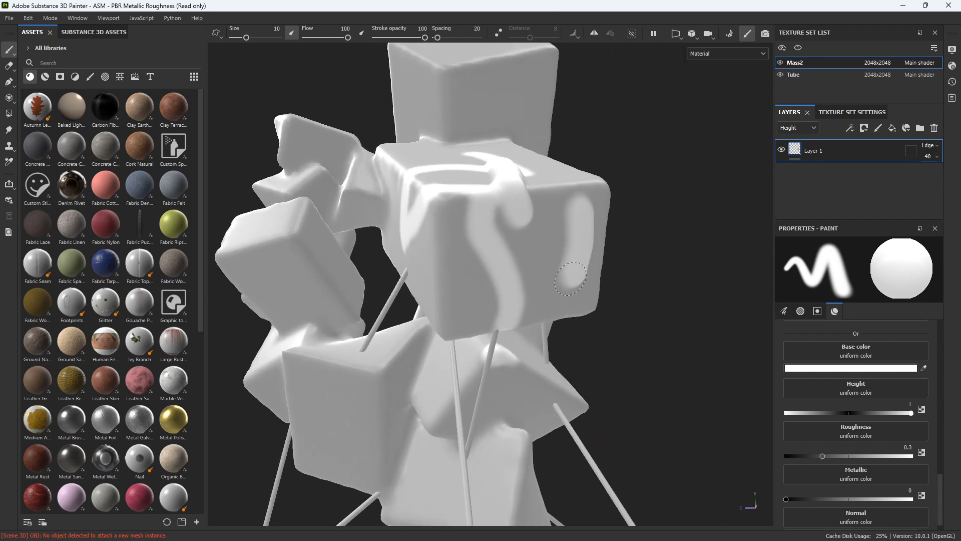
mouse_move(490, 284)
alt+mouse_down()
mouse_move(641, 279)
mouse_move(598, 258)
alt+mouse_up()
alt+drag(538, 189, 480, 216)
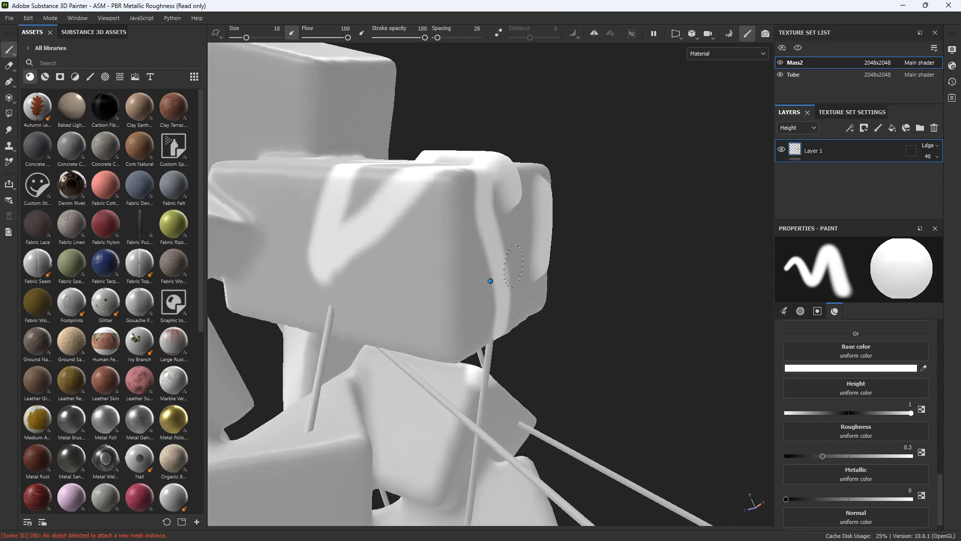
mouse_move(500, 262)
mouse_down()
mouse_move(425, 276)
mouse_move(490, 283)
mouse_move(515, 262)
mouse_move(484, 278)
mouse_up()
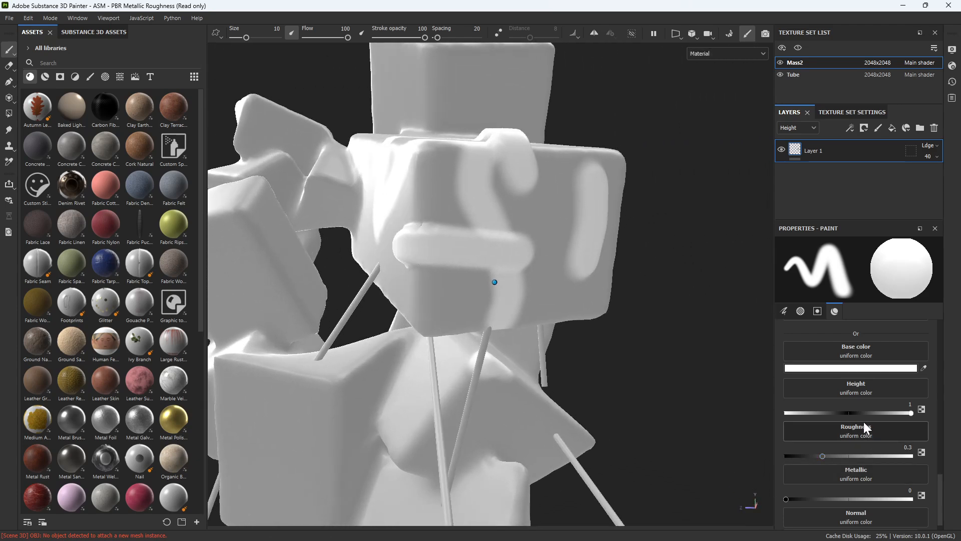
Set the brush material's height to -1 for painting recessed strokes.
scroll(863, 421, down, 1)
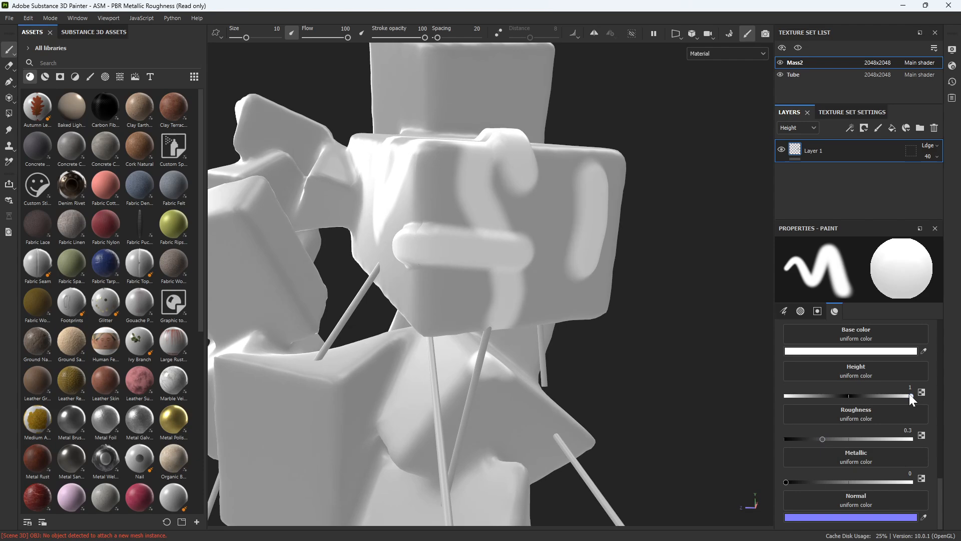
drag(910, 394, 782, 395)
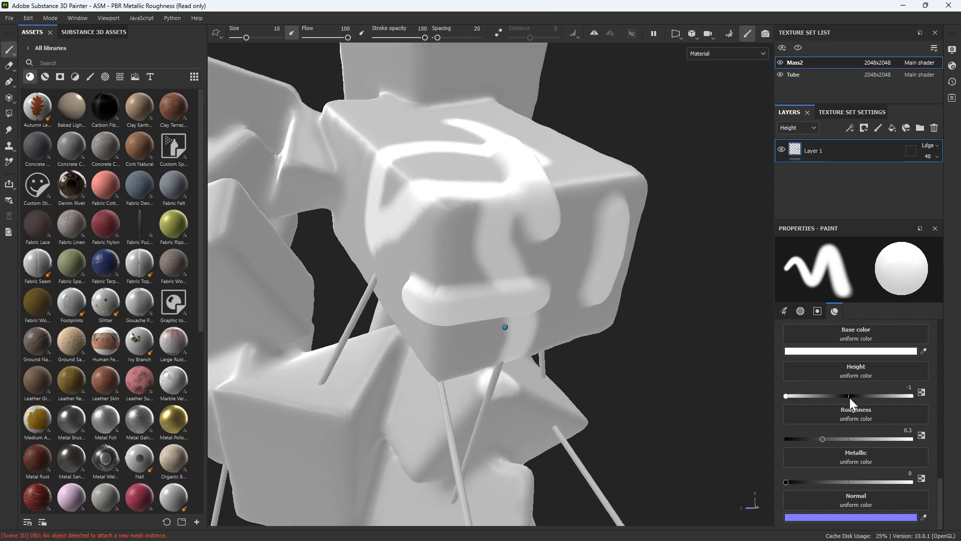
Paint recessed strokes on the large block's top face, carrying one over the edge onto its side face.
mouse_move(469, 203)
mouse_down()
mouse_move(452, 209)
mouse_move(384, 289)
mouse_up()
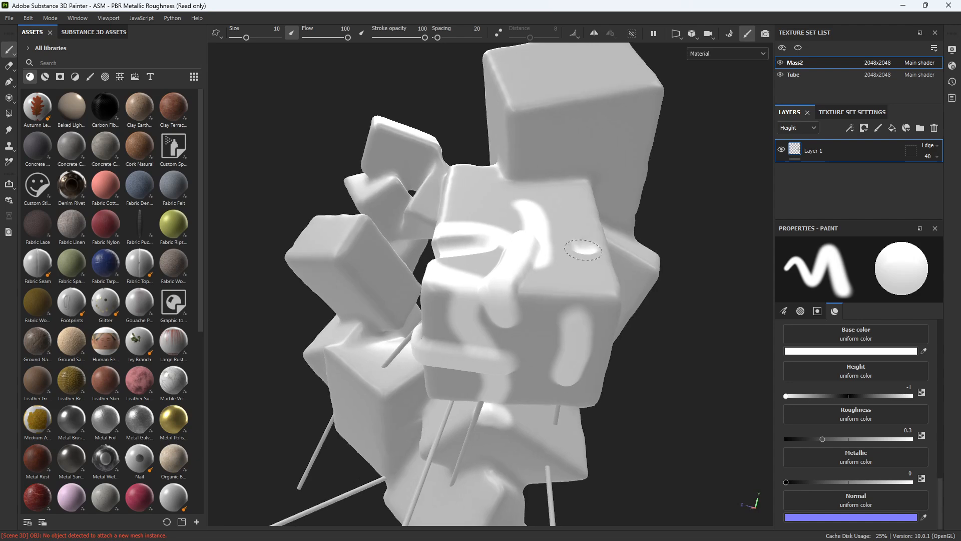
drag(591, 270, 613, 315)
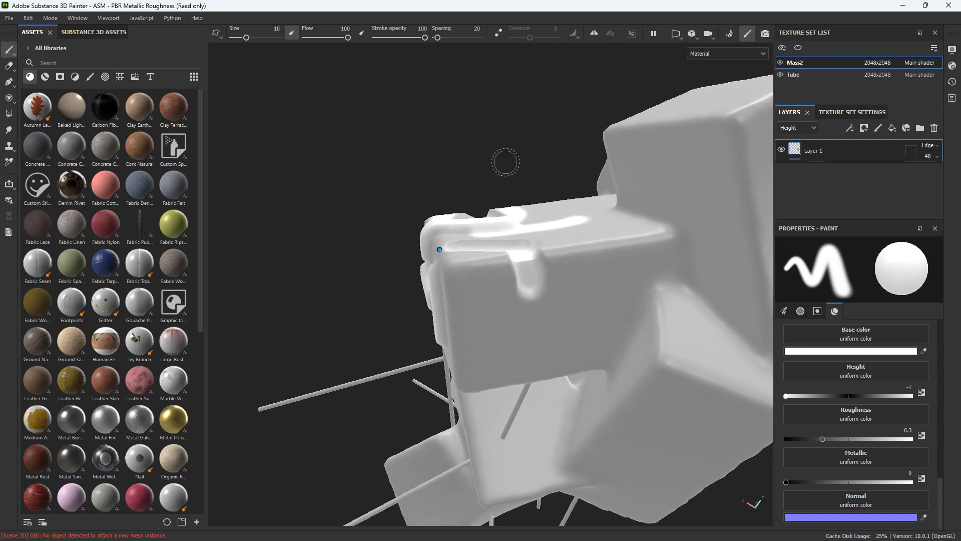
Show the 3D and 2D views side by side and examine the painted strokes in the Height channel on the UV layout.
key(F1)
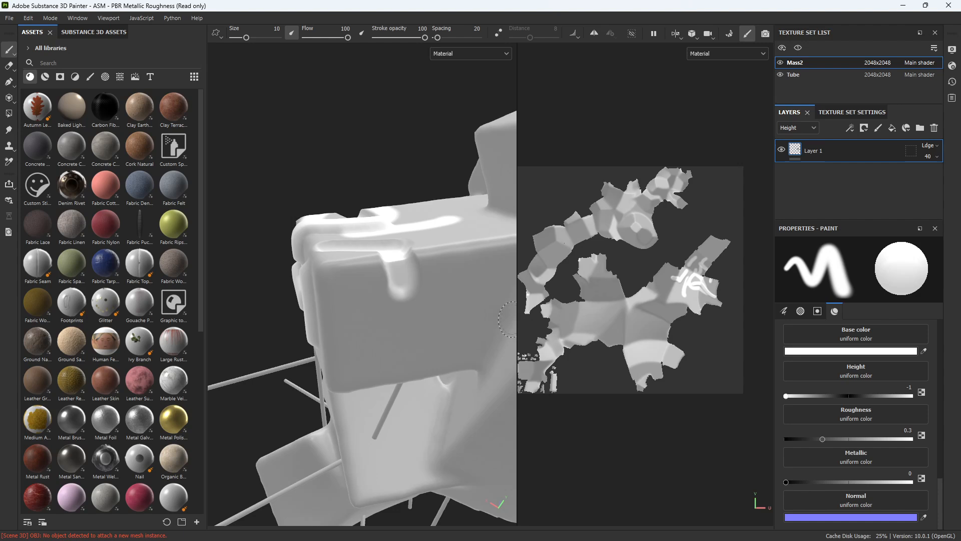
drag(516, 319, 419, 316)
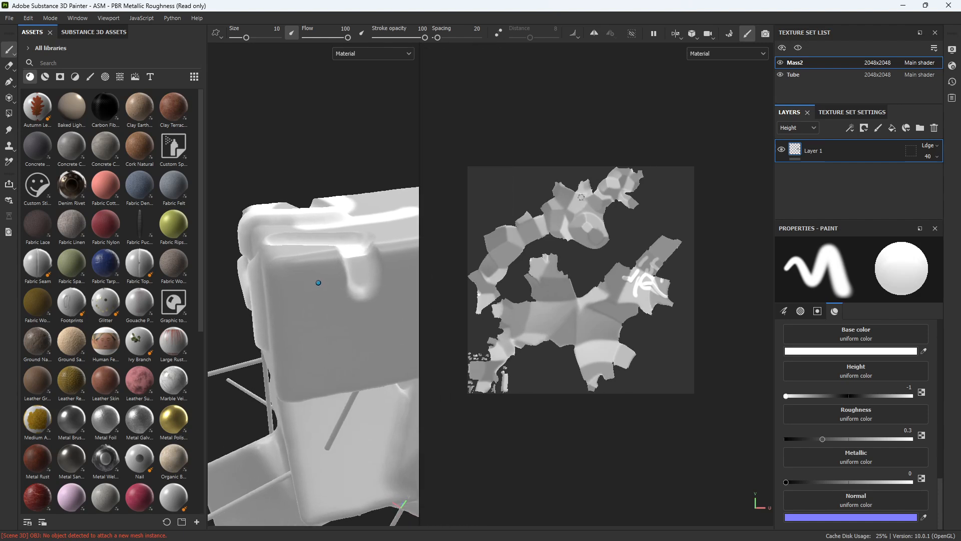
click(744, 52)
click(723, 104)
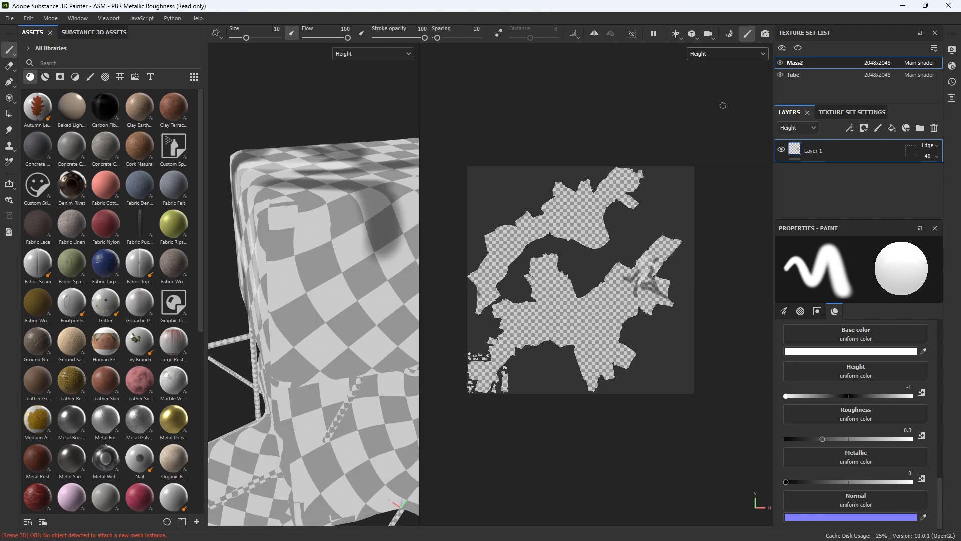
scroll(678, 317, up, 8)
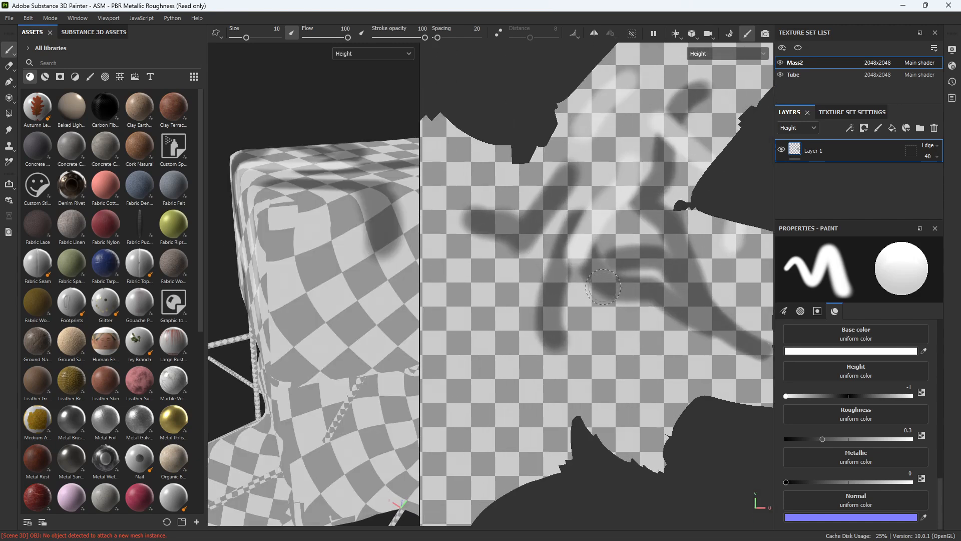
scroll(641, 286, up, 2)
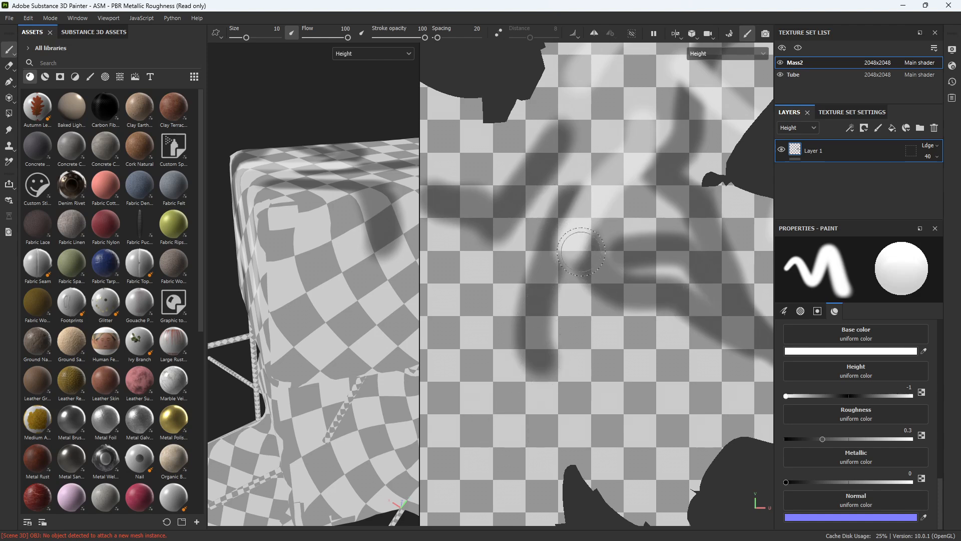
scroll(581, 251, down, 5)
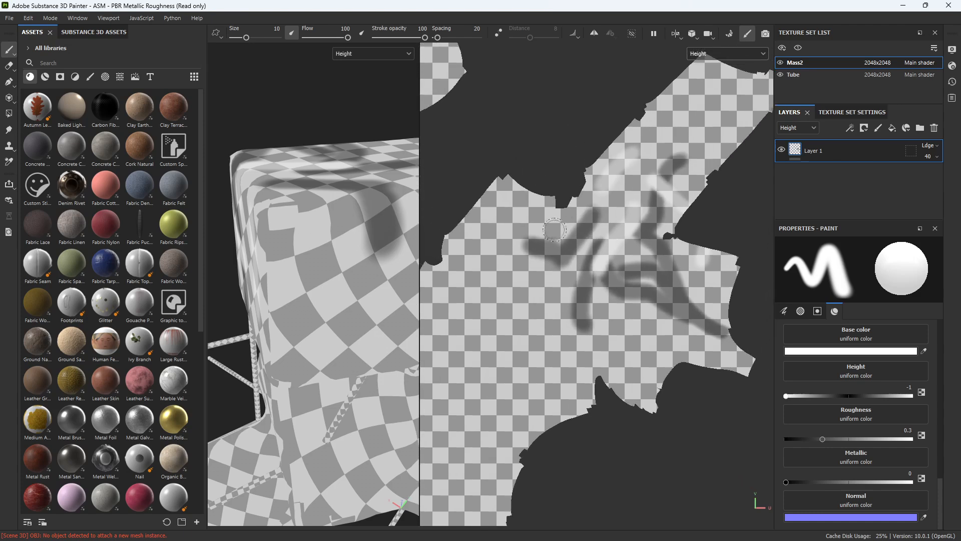
scroll(554, 230, down, 1)
Display the Normal+Height+Mesh channel to examine the strokes, and return the viewport to Material display.
click(730, 55)
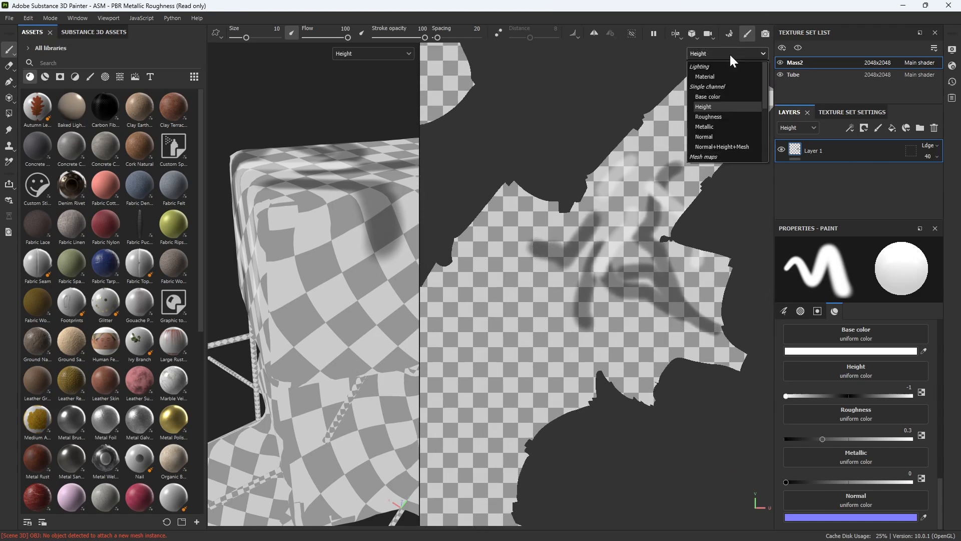
click(716, 146)
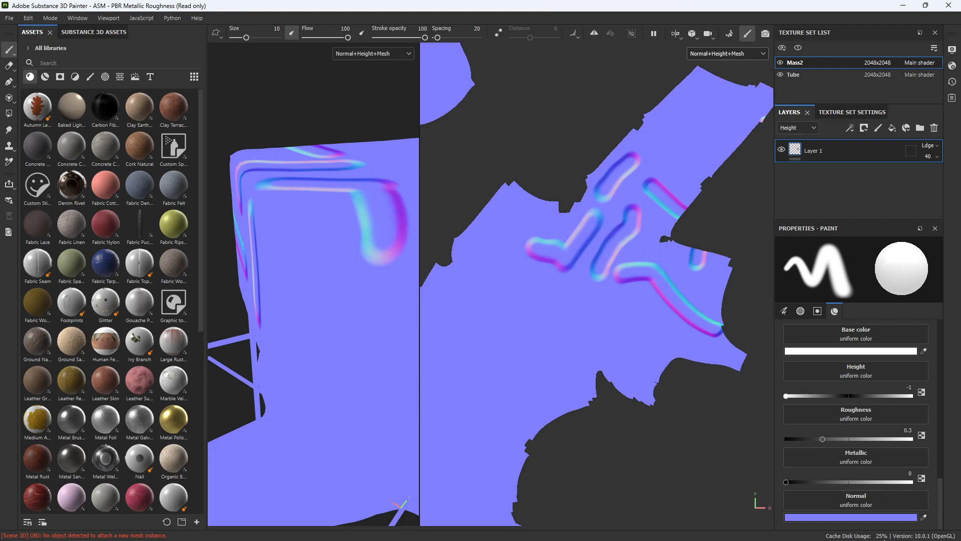
click(722, 53)
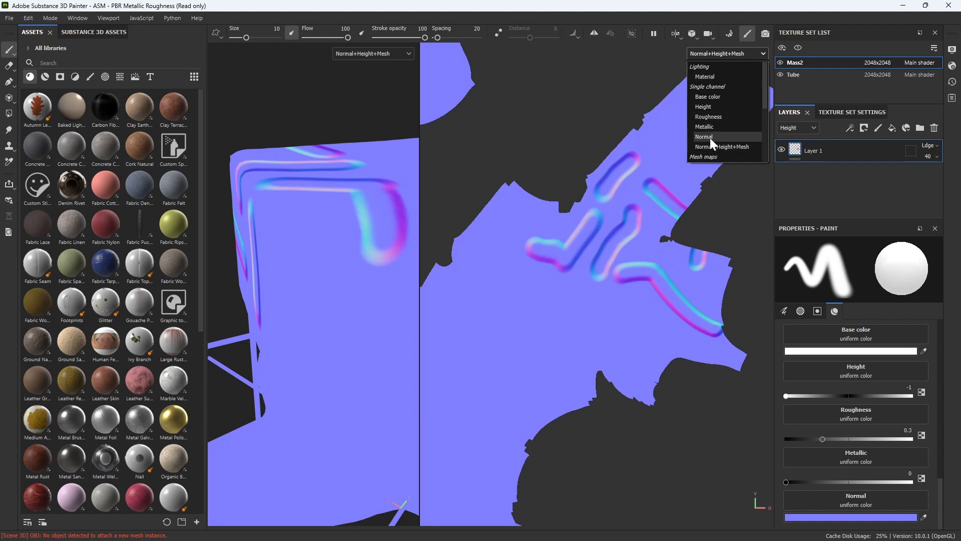
click(707, 79)
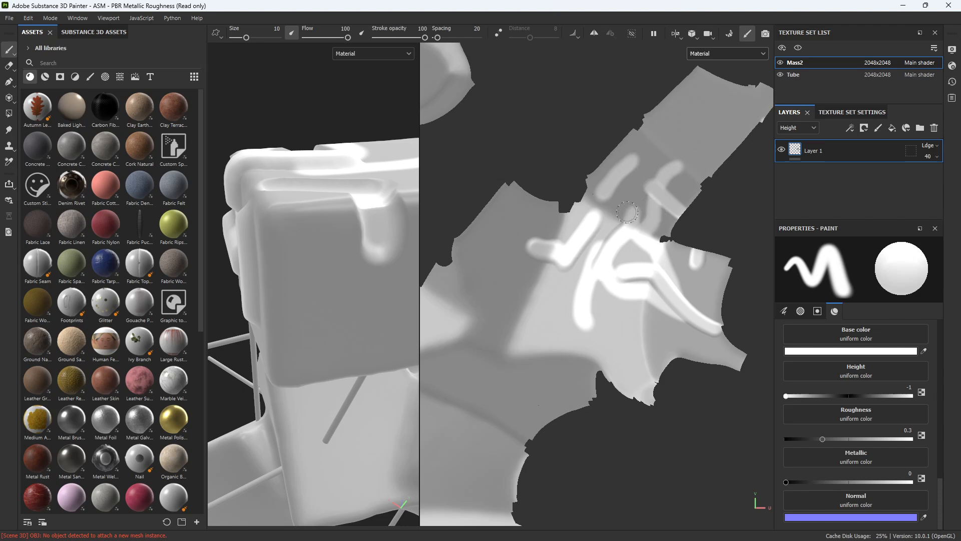
Set the brush material's base color to red (D93131), undo a trial stroke on the UV layout, and return to the 3D-only view.
click(865, 351)
click(812, 392)
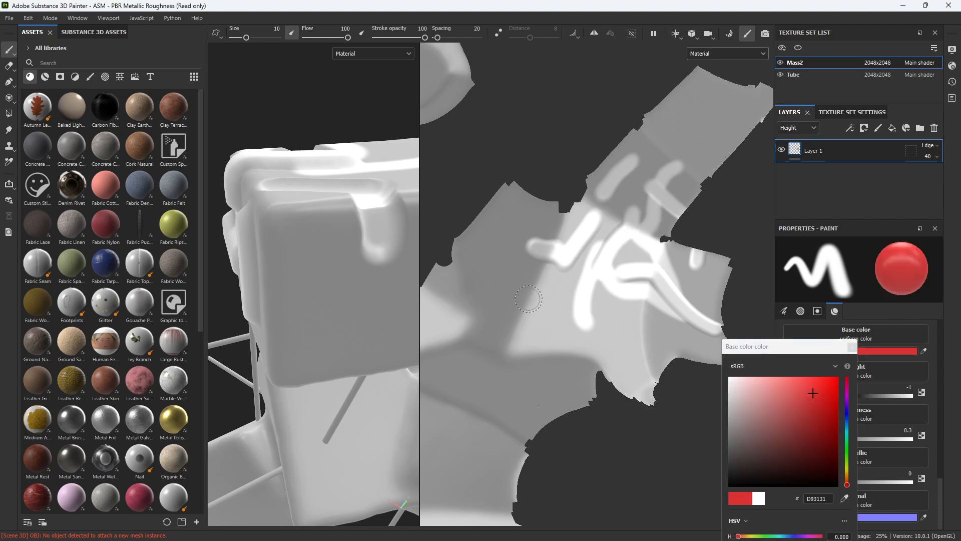
mouse_move(524, 300)
mouse_down()
mouse_move(500, 322)
mouse_move(555, 350)
mouse_up()
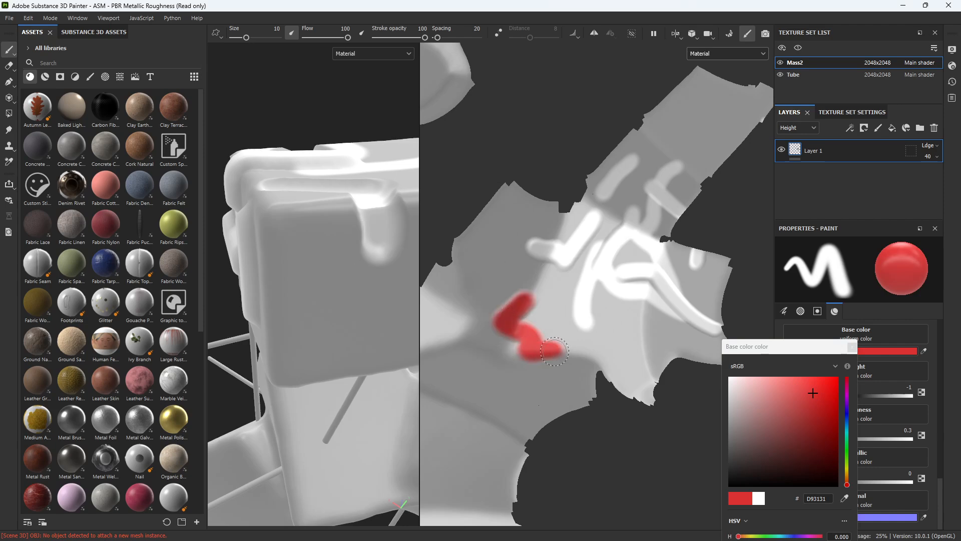
key(ctrl+z)
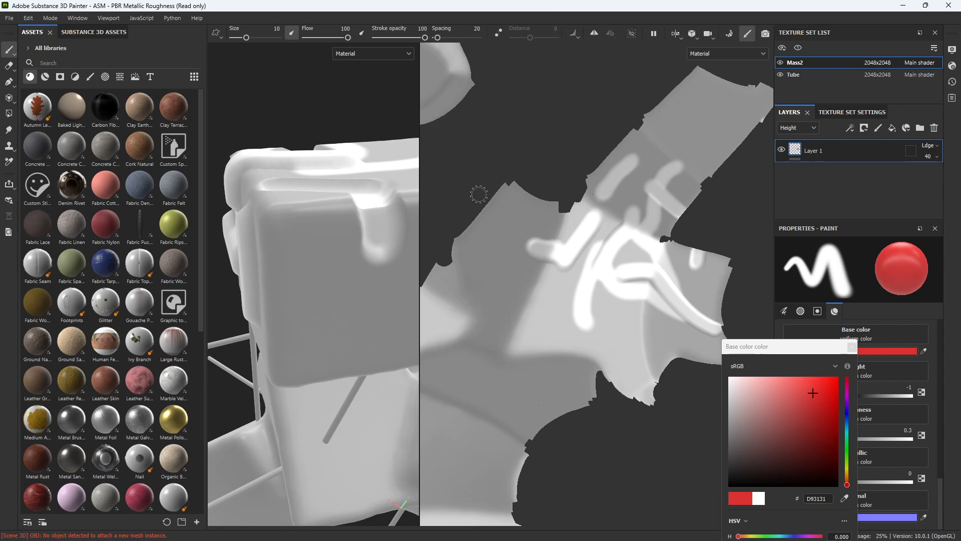
key(F2)
Paint two red recessed strokes down the large block's side face, one on each side of the existing drip.
drag(503, 207, 491, 284)
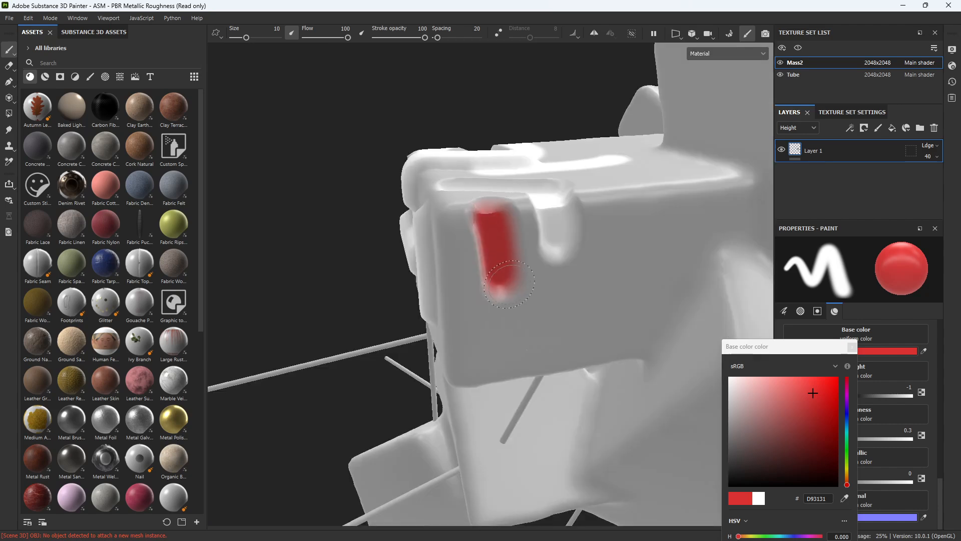
alt+drag(601, 249, 530, 201)
mouse_move(609, 185)
mouse_down()
mouse_move(611, 241)
mouse_move(625, 265)
mouse_move(637, 228)
mouse_up()
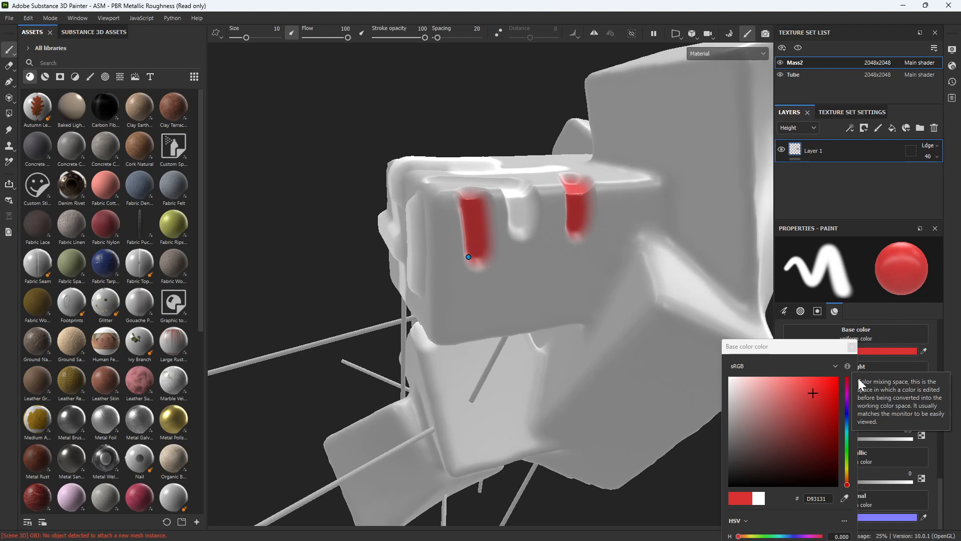
Close the color picker and set the brush material's height to 0 for painting color without relief.
click(851, 346)
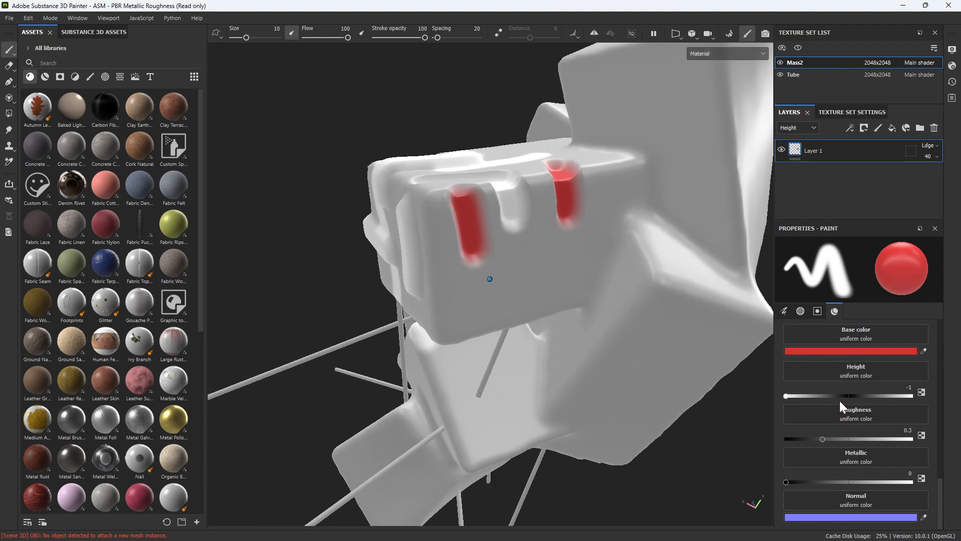
drag(785, 397, 849, 396)
alt+drag(489, 283, 553, 312)
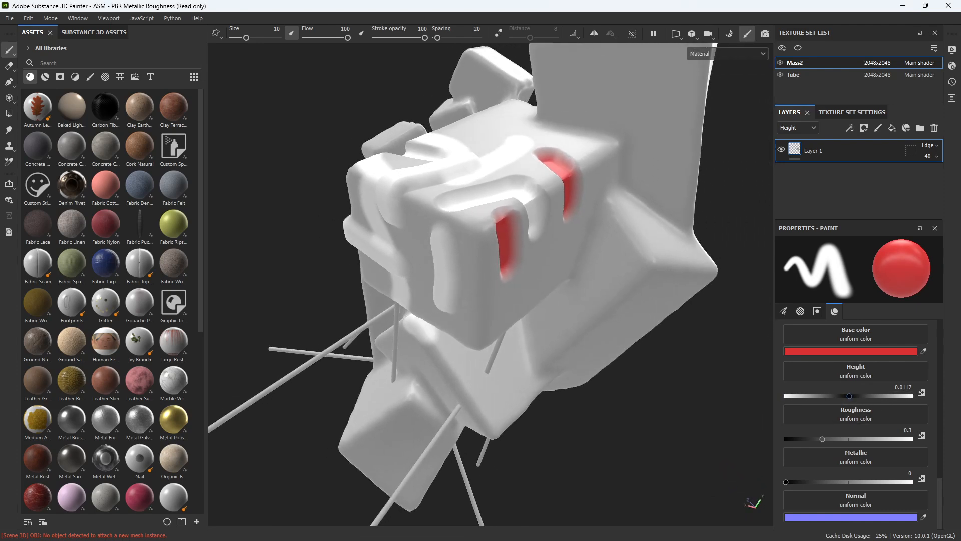
text(0)
key(Return)
Paint flat red strokes on the neighbouring block and over the existing recessed stroke, and undo those over the recess.
alt+drag(693, 215, 700, 216)
mouse_move(623, 220)
mouse_down()
mouse_move(629, 298)
mouse_move(601, 371)
mouse_up()
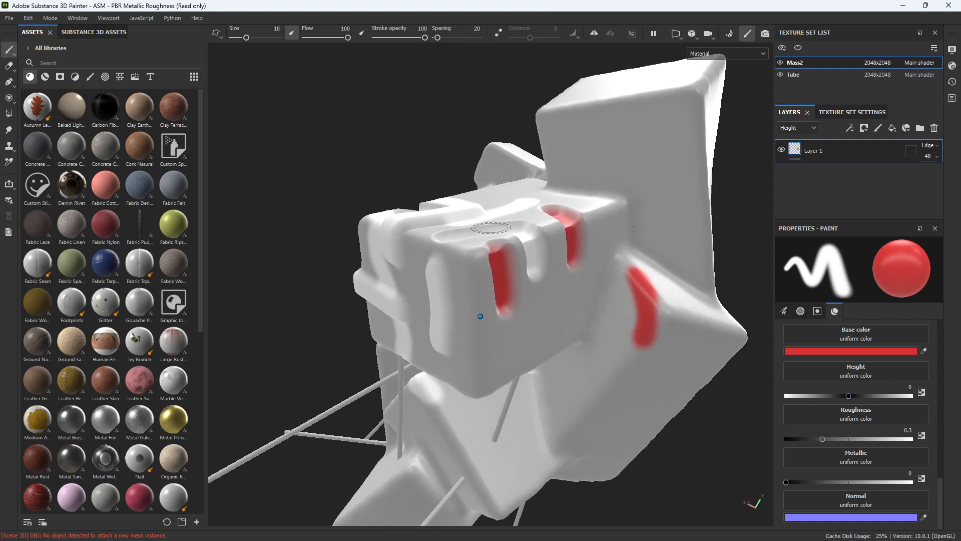
alt+right_drag(600, 370, 624, 380)
drag(522, 225, 534, 265)
alt+drag(465, 263, 495, 315)
drag(457, 221, 404, 287)
mouse_move(538, 300)
alt+mouse_down()
mouse_move(554, 268)
mouse_move(608, 240)
mouse_move(650, 272)
mouse_move(645, 278)
alt+mouse_up()
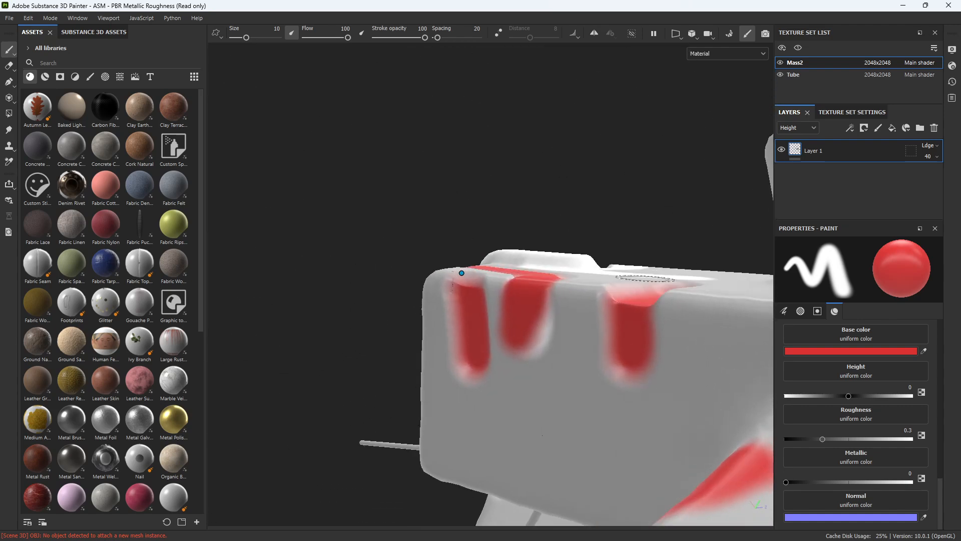
key(ctrl+z)
key(ctrl+z)
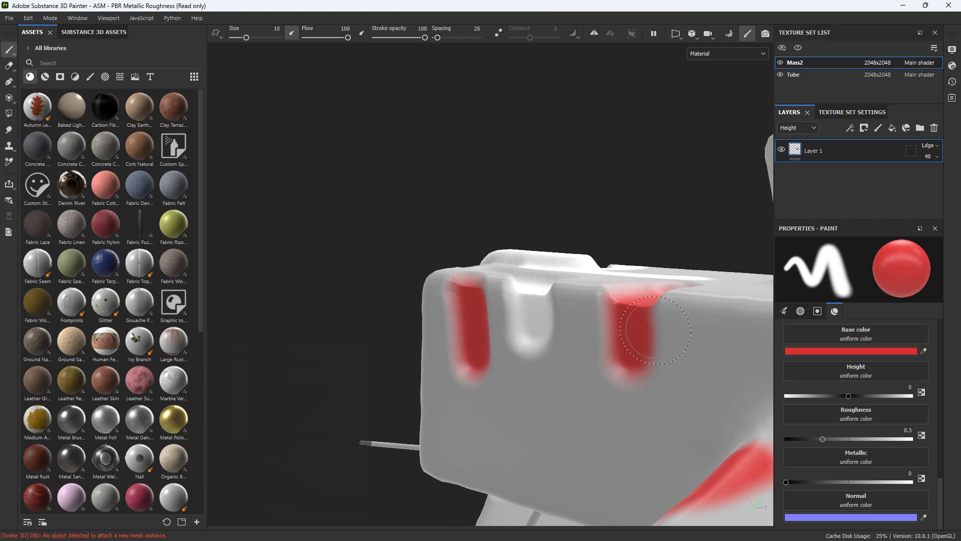
Paint flat red color along the recessed stroke at the large block's upper edge and the start of its drip.
mouse_move(656, 331)
alt+mouse_down()
mouse_move(877, 406)
mouse_move(548, 300)
alt+mouse_up()
click(552, 315)
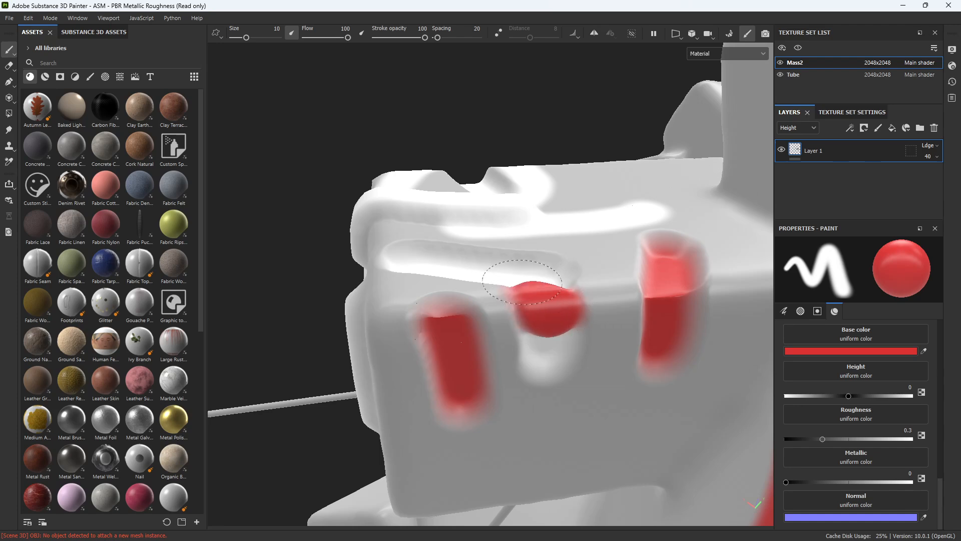
drag(439, 260, 361, 257)
drag(477, 267, 563, 266)
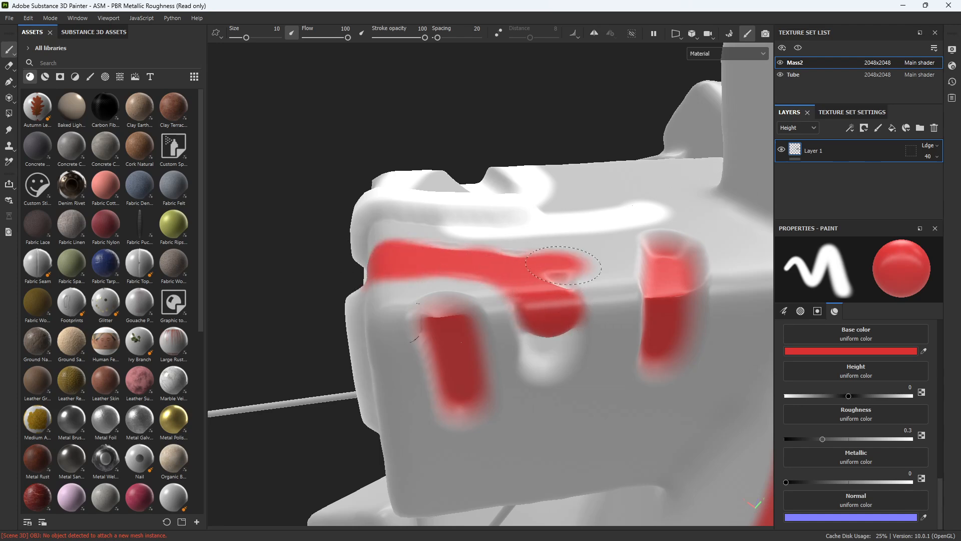
mouse_move(446, 257)
alt+mouse_down()
mouse_move(346, 275)
mouse_move(354, 291)
alt+mouse_up()
mouse_move(489, 281)
alt+mouse_down()
mouse_move(462, 384)
mouse_move(479, 308)
mouse_move(513, 277)
mouse_move(599, 339)
alt+mouse_up()
Undo all the red strokes on the model, keeping the earlier white raised and recessed strokes.
key(ctrl+z)
key(ctrl+z)
key(ctrl+z)
key(ctrl+z)
key(ctrl+z)
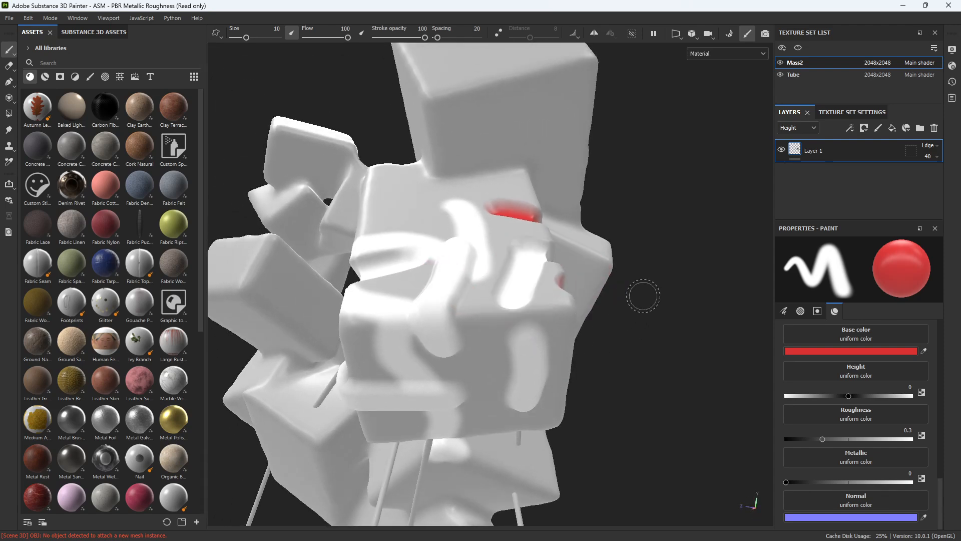
mouse_move(630, 295)
alt+mouse_down()
mouse_move(613, 311)
mouse_move(533, 295)
mouse_move(511, 280)
mouse_move(581, 366)
mouse_move(822, 251)
alt+mouse_up()
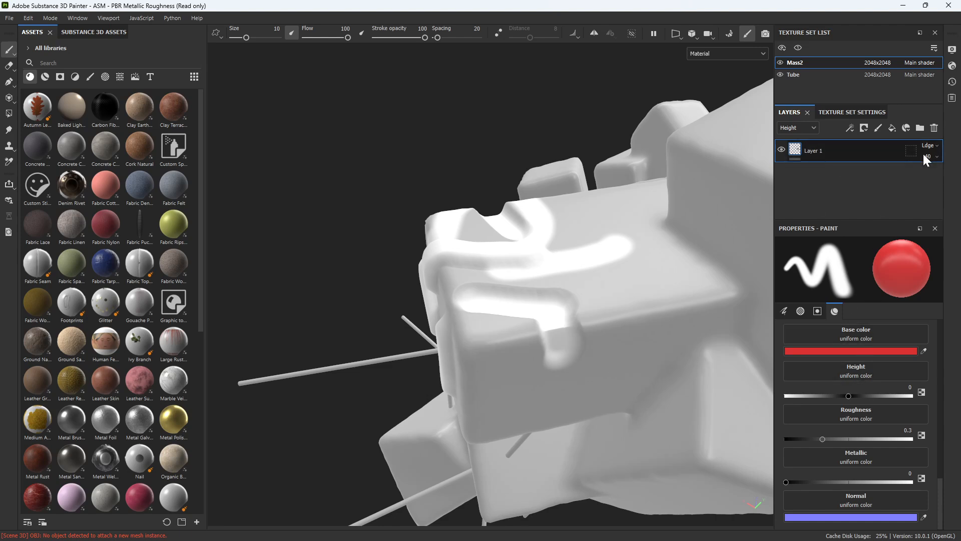
Switch the layer stack to the Base color channel and set Layer 1's opacity there to 0.
click(797, 130)
click(802, 140)
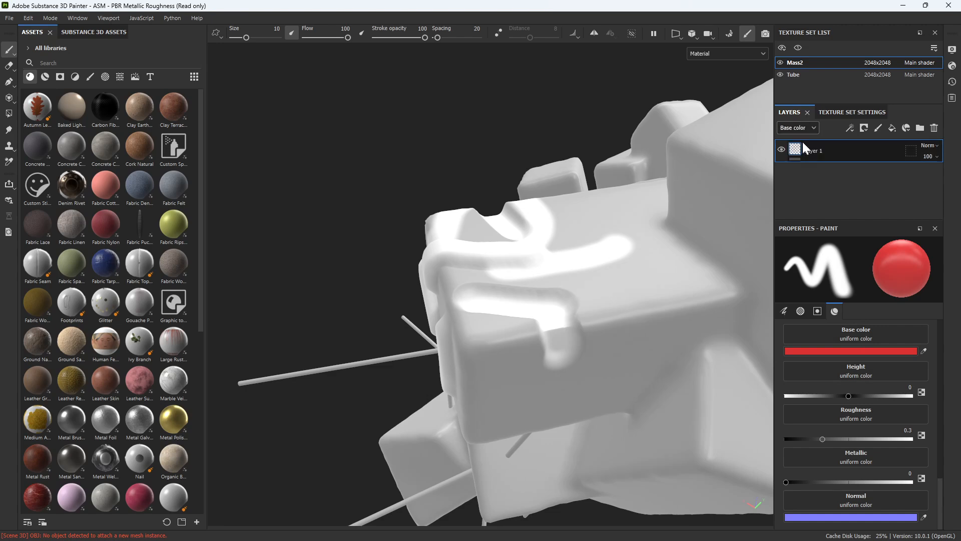
click(937, 156)
drag(956, 176, 894, 176)
click(894, 176)
alt+drag(491, 284, 711, 220)
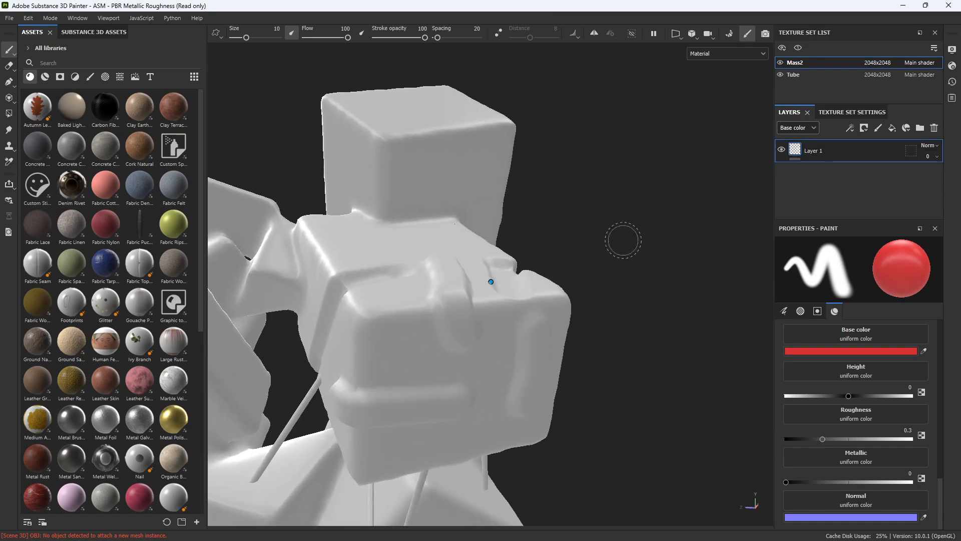
alt+drag(397, 305, 596, 250)
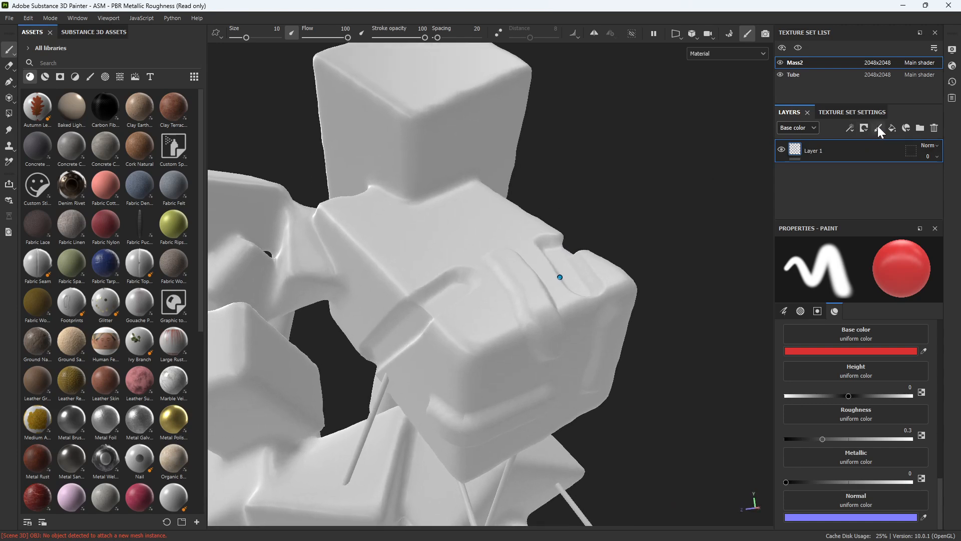
Add a new paint layer above Layer 1 and paint a flat red stroke across the large block's top face.
click(878, 128)
mouse_move(471, 289)
mouse_down()
mouse_move(420, 314)
mouse_move(379, 363)
mouse_move(473, 276)
mouse_move(457, 270)
mouse_move(483, 241)
mouse_up()
mouse_move(483, 242)
alt+mouse_down()
mouse_move(538, 245)
mouse_move(711, 345)
alt+mouse_up()
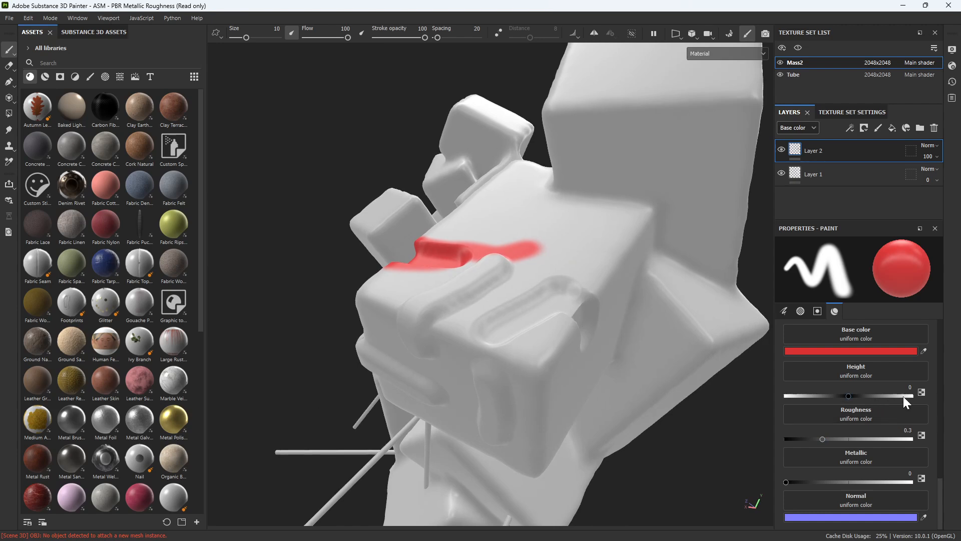
Paint flat red color on Layer 2 over the recessed stroke at the block's edge and down its drip.
mouse_move(483, 339)
mouse_down()
mouse_move(563, 301)
mouse_move(581, 334)
mouse_move(587, 312)
mouse_up()
alt+drag(587, 311, 511, 245)
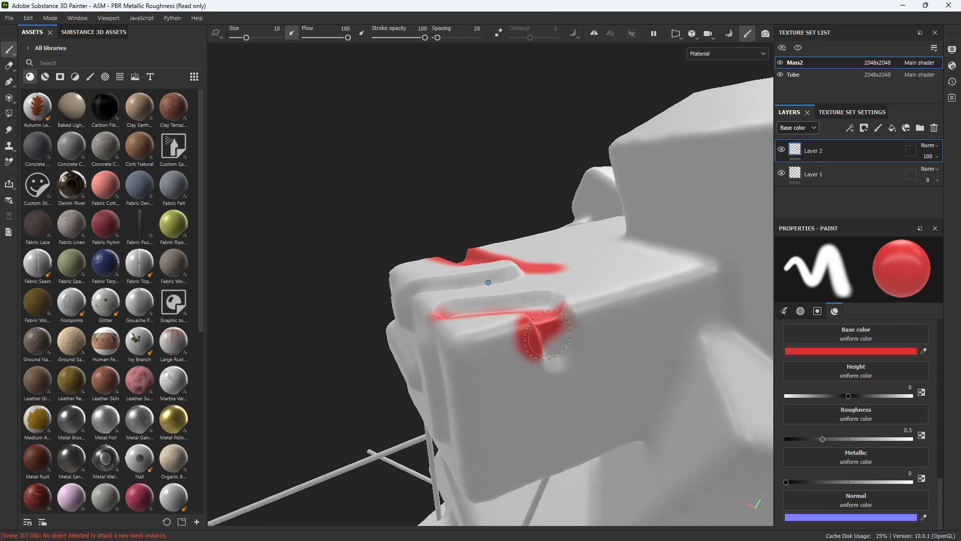
mouse_move(556, 346)
mouse_down()
mouse_move(565, 362)
mouse_move(558, 350)
mouse_up()
mouse_move(548, 295)
alt+mouse_down()
mouse_move(534, 338)
mouse_move(480, 336)
mouse_move(530, 331)
alt+mouse_up()
mouse_move(575, 301)
alt+mouse_down()
mouse_move(729, 327)
mouse_move(656, 328)
mouse_move(681, 306)
mouse_move(857, 293)
mouse_move(829, 294)
mouse_move(850, 328)
alt+mouse_up()
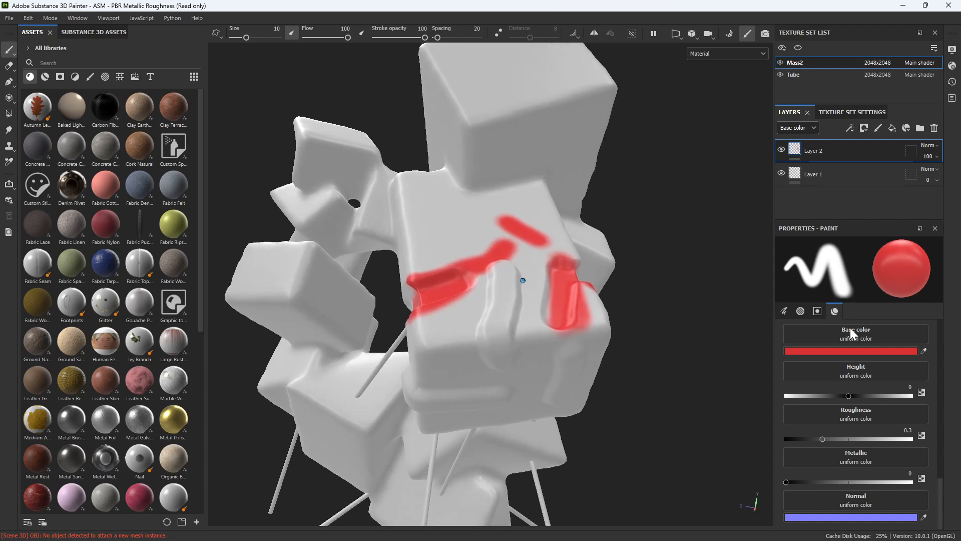
Assign the Concrete Coarse material to the brush and paint concrete strokes along the recessed groove on the block's top face.
scroll(861, 340, up, 2)
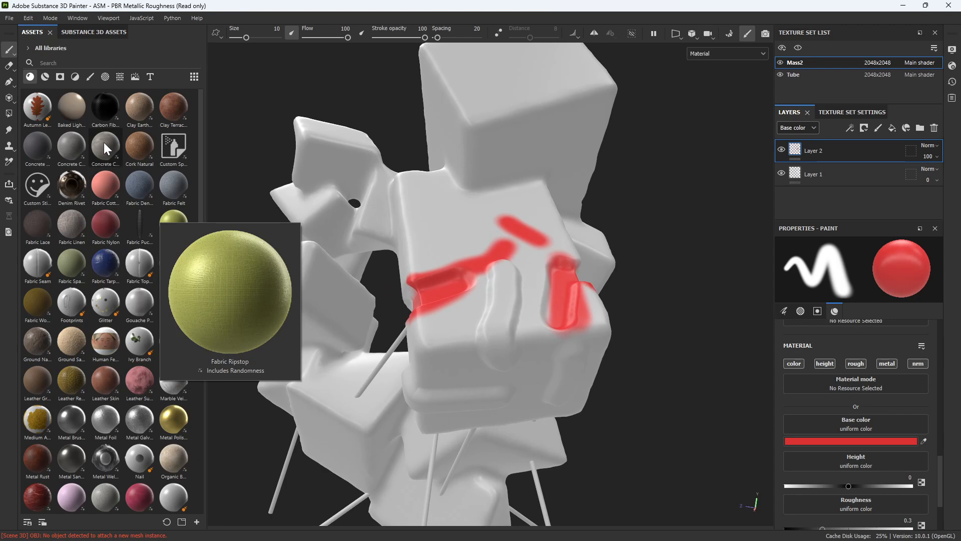
drag(106, 147, 857, 386)
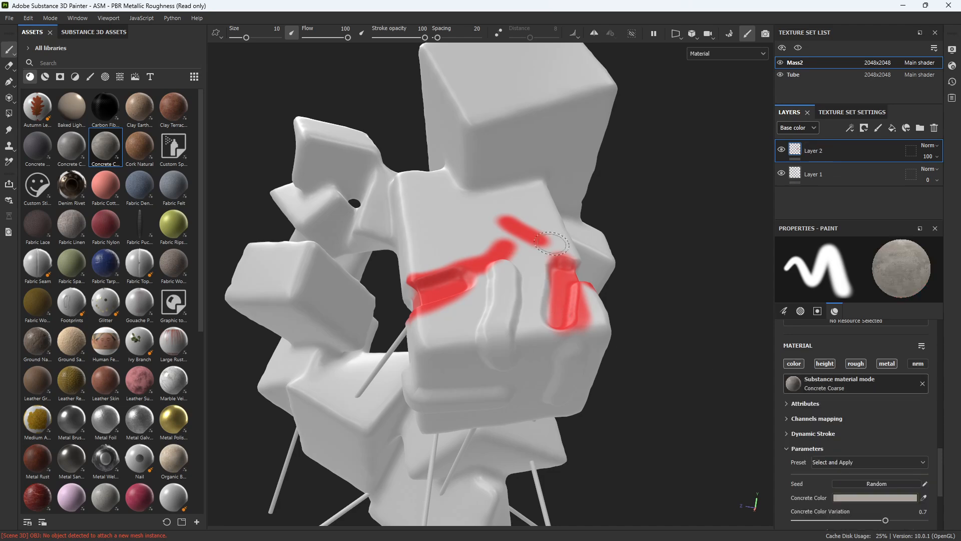
drag(552, 243, 543, 322)
drag(570, 256, 558, 332)
mouse_move(557, 335)
alt+mouse_down()
mouse_move(472, 359)
mouse_move(704, 355)
alt+mouse_up()
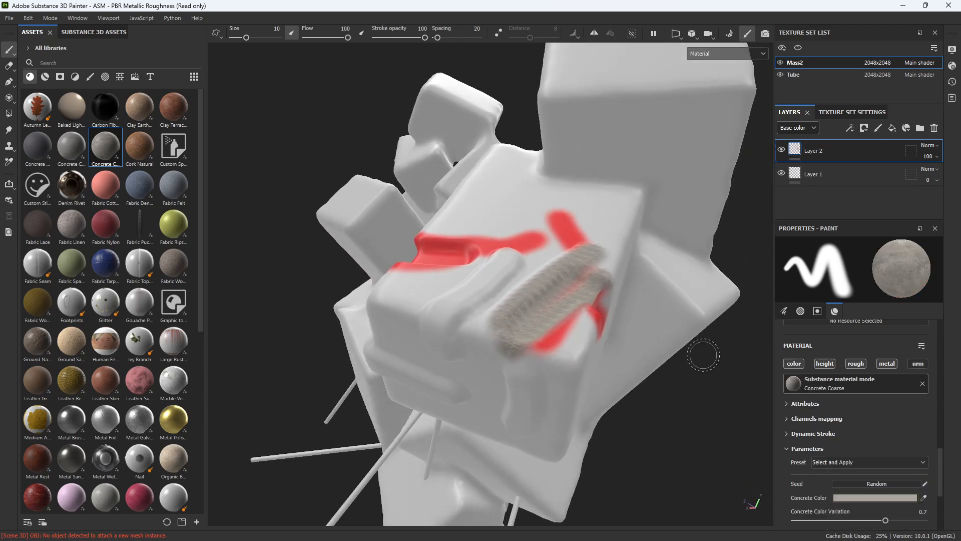
Undo the last concrete strokes and delete both paint layers, Layer 2 and Layer 1, from the Mass2 stack.
key(ctrl+z)
key(ctrl+z)
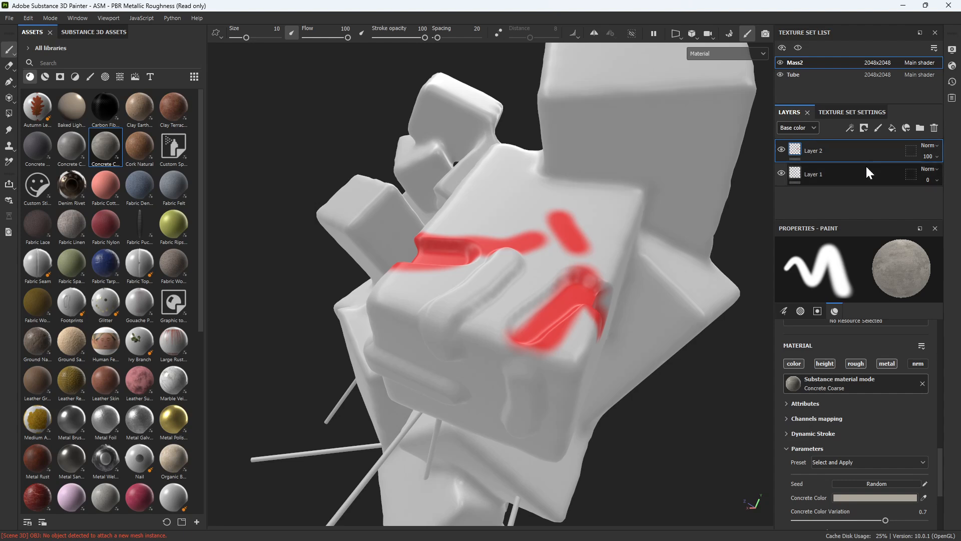
click(934, 128)
click(934, 128)
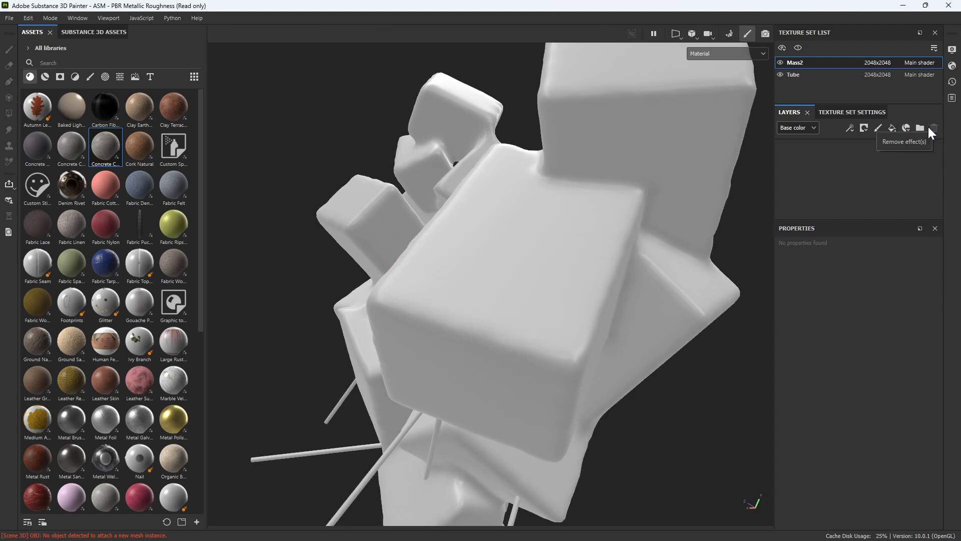
Try the Concrete Cast and Concrete Asphalt materials on a new fill layer, and delete that layer.
click(891, 128)
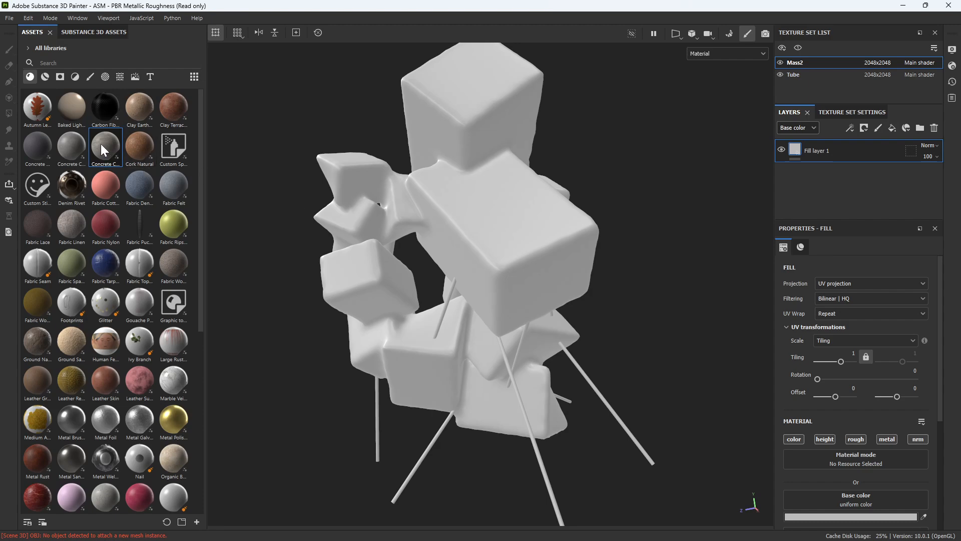
click(37, 142)
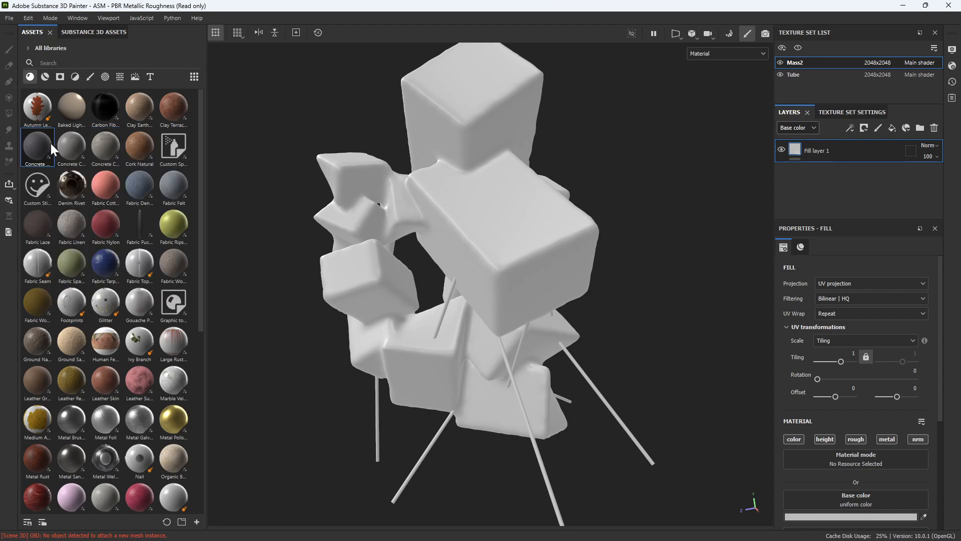
mouse_move(69, 146)
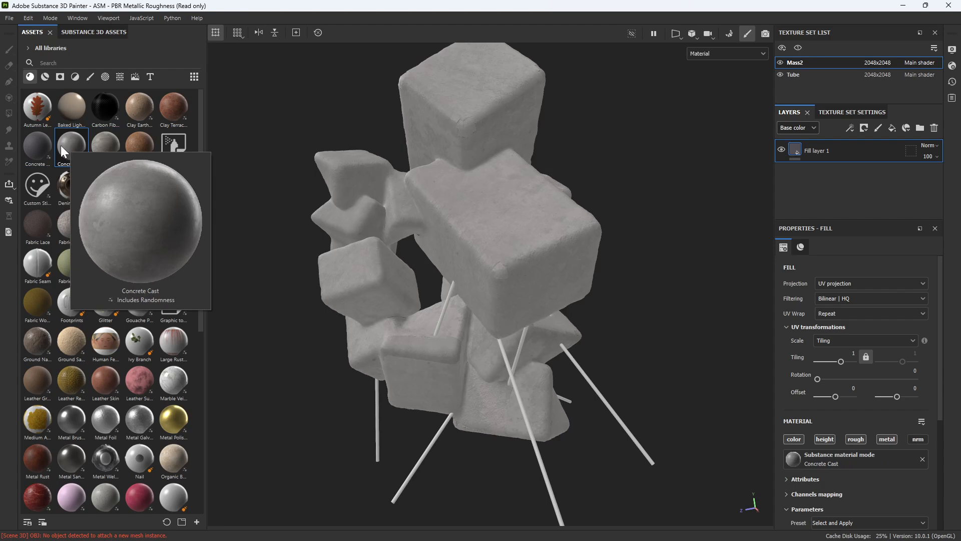
click(30, 142)
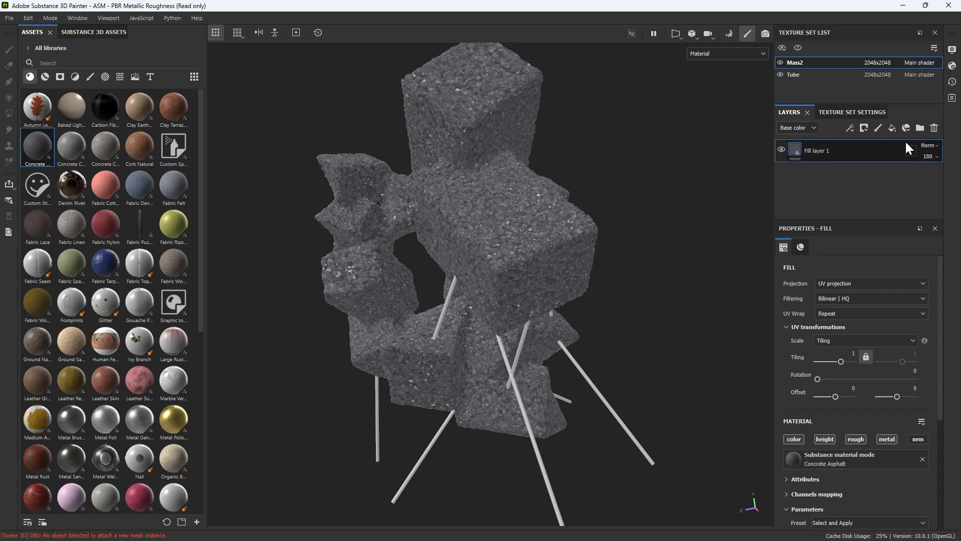
click(934, 128)
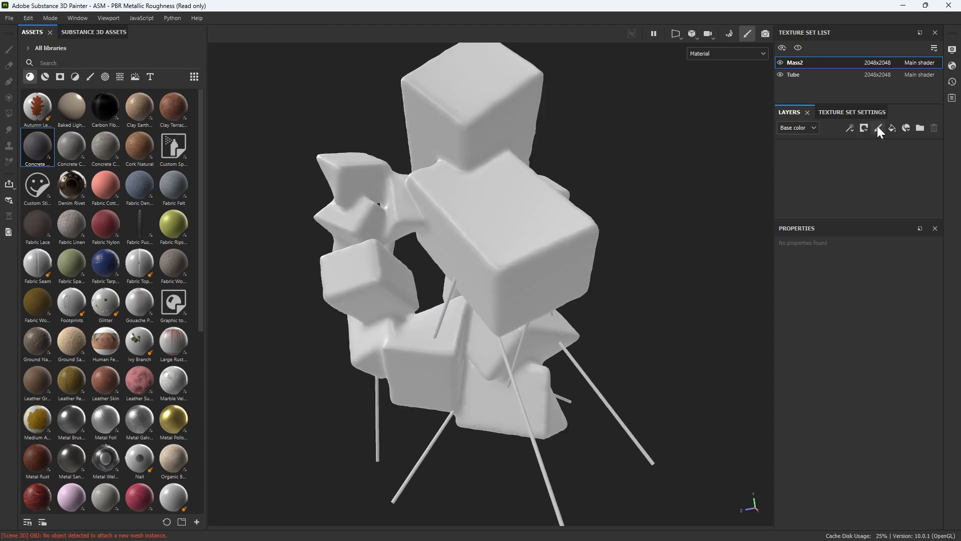
Add a fill layer with the Concrete Asphalt material and set its projection to Tri-planar projection.
click(890, 127)
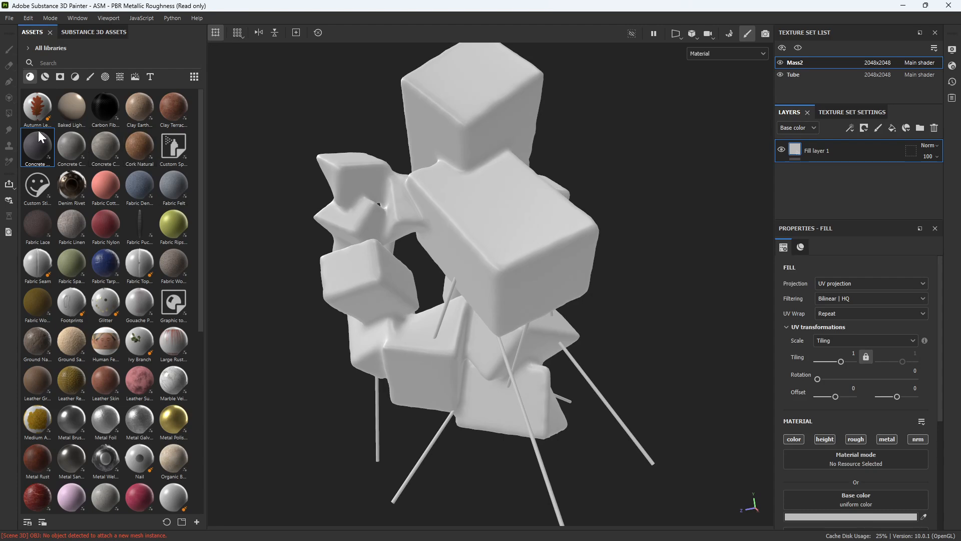
drag(39, 147, 861, 458)
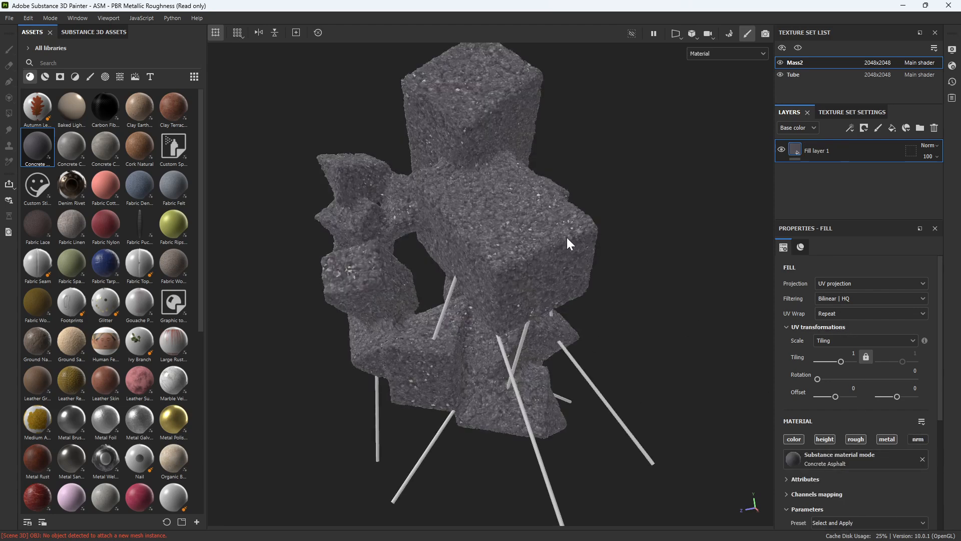
alt+drag(590, 239, 593, 238)
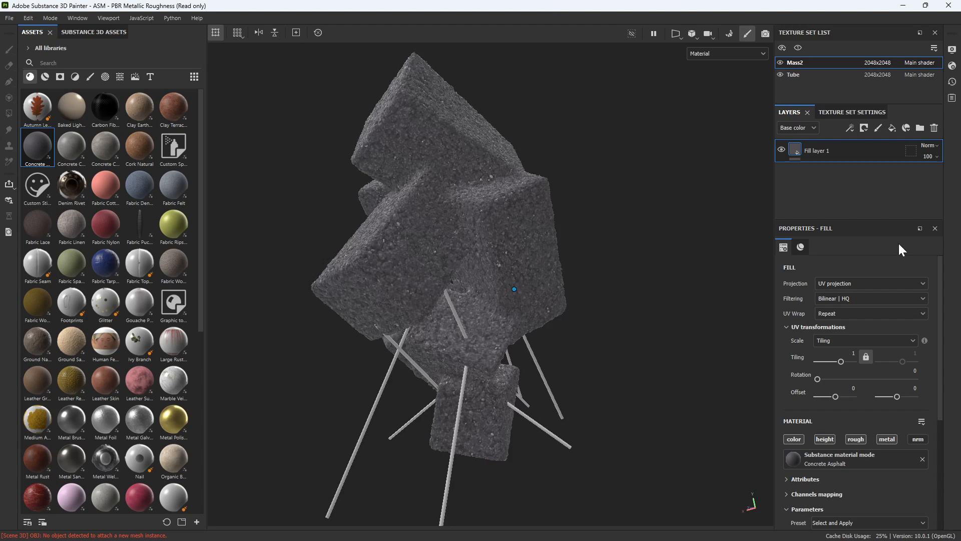
click(852, 284)
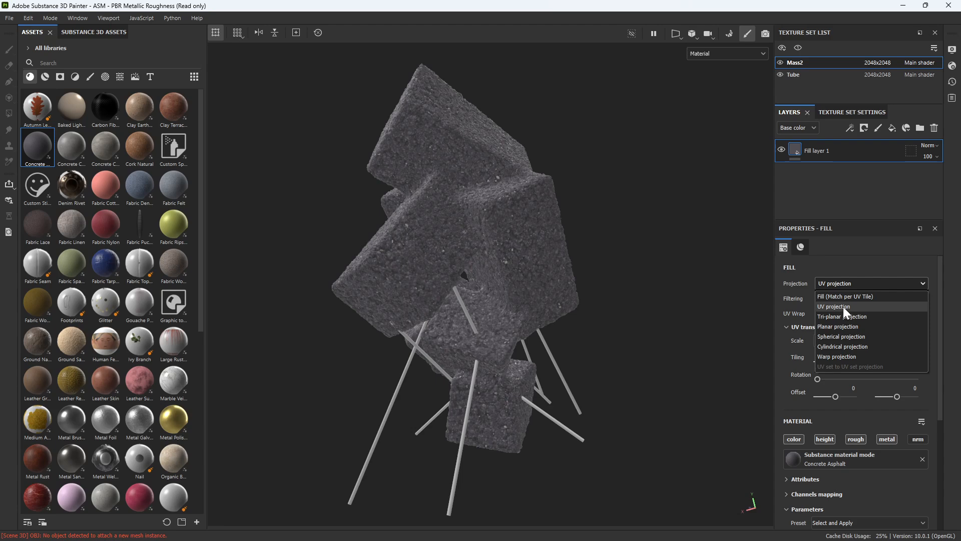
click(844, 316)
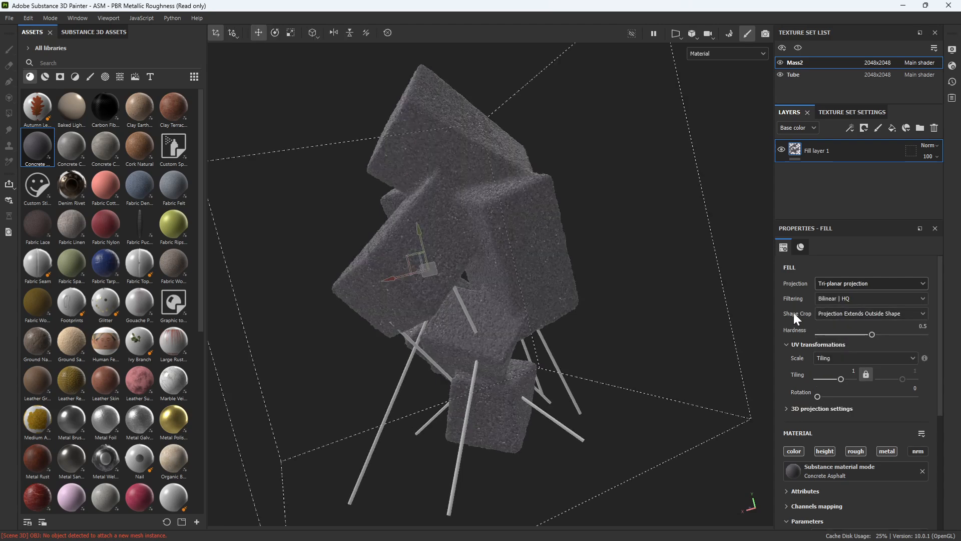
Examine the tri-planar asphalt on the blocks and set the fill's tiling to 8.15.
scroll(690, 284, up, 8)
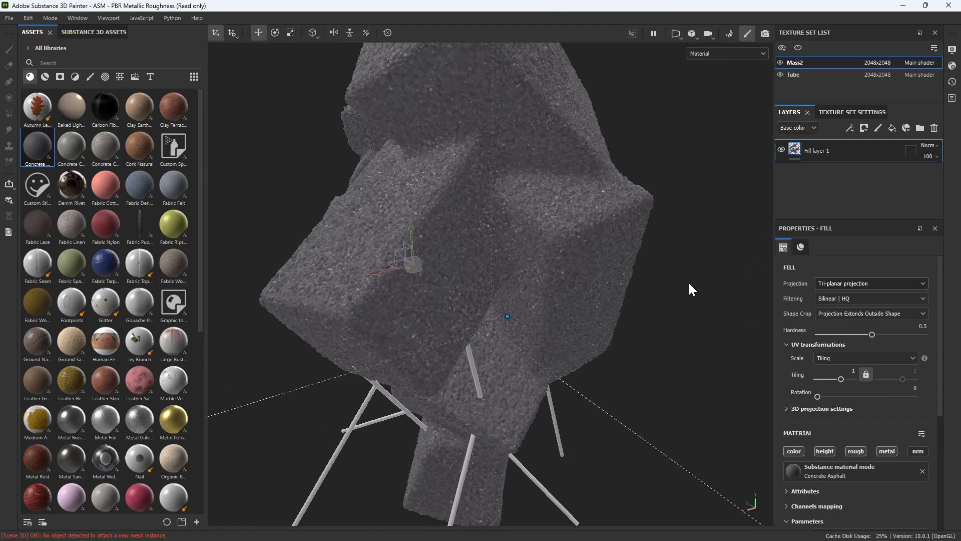
scroll(695, 290, down, 8)
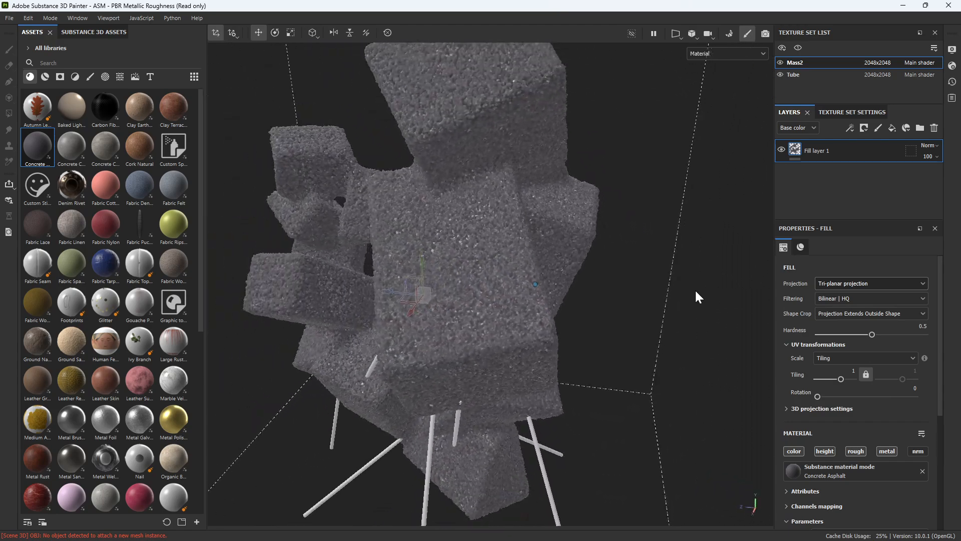
alt+drag(694, 290, 515, 193)
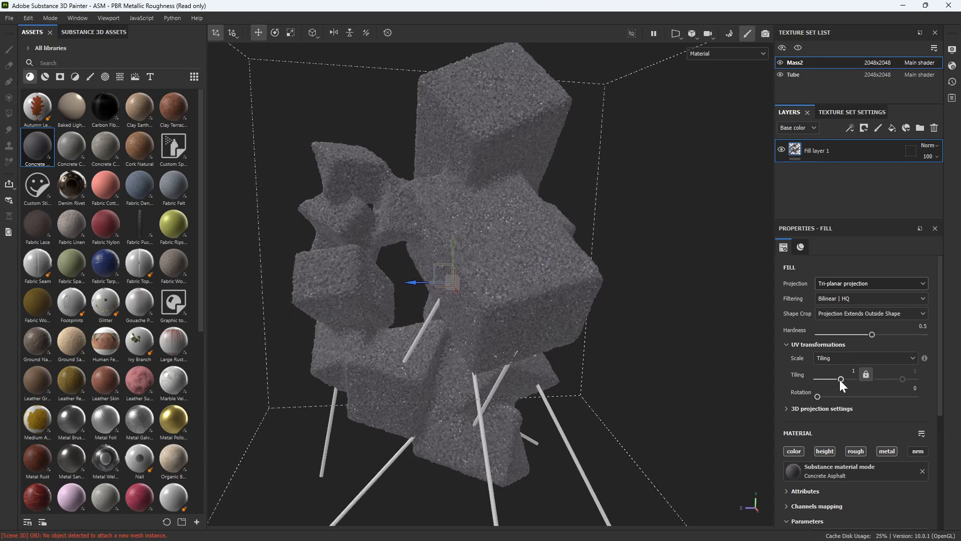
drag(839, 380, 846, 381)
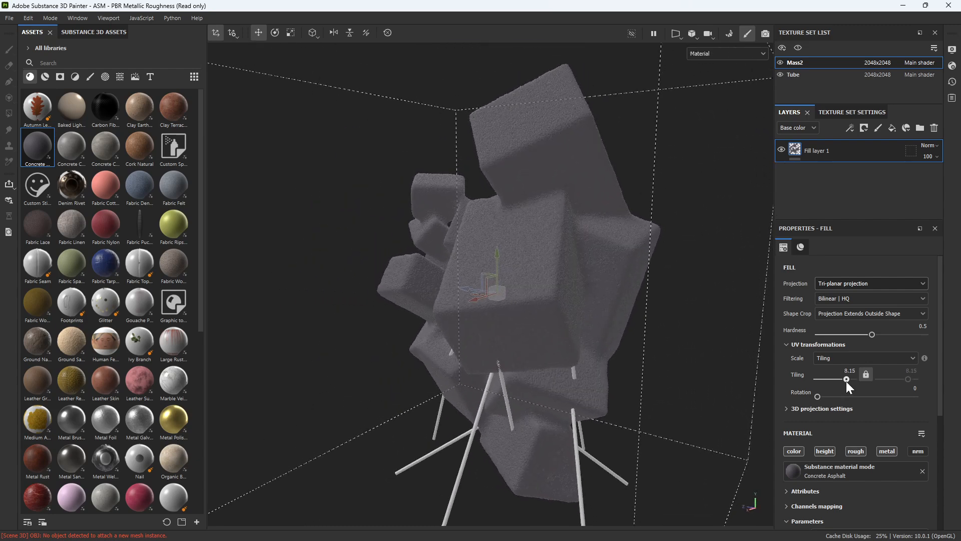
Replace the fill layer's material with Concrete Coarse and set its tiling to 3.21.
scroll(918, 471, down, 2)
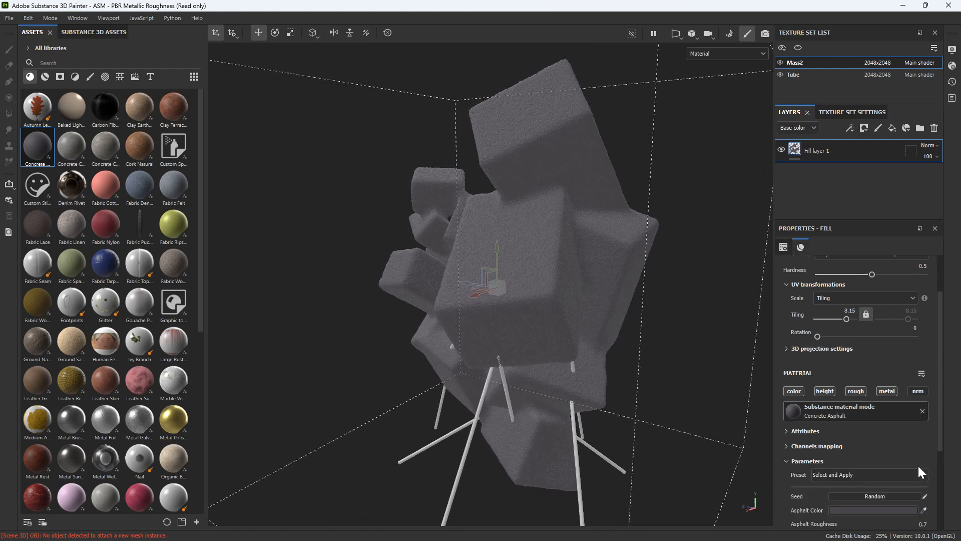
drag(105, 148, 837, 412)
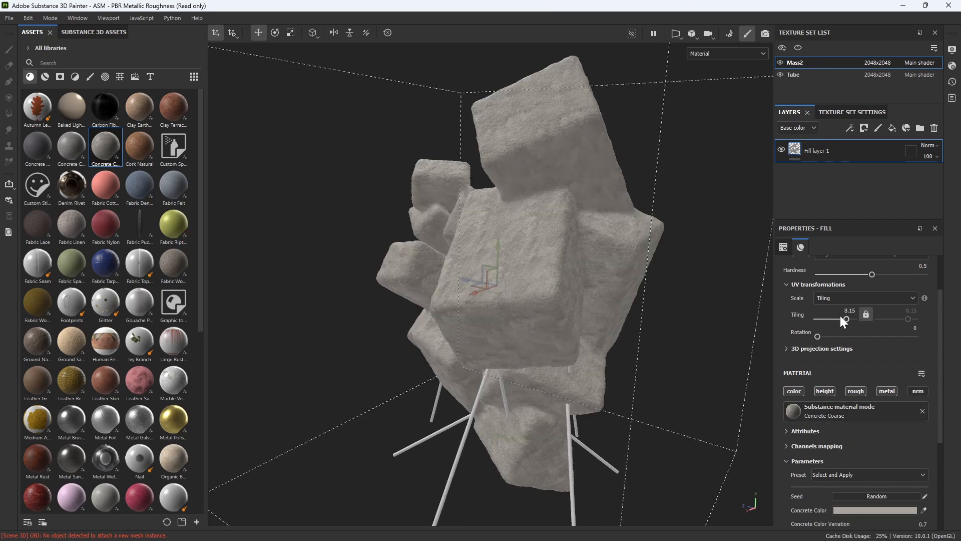
mouse_move(845, 318)
mouse_down()
mouse_move(855, 320)
mouse_move(843, 320)
mouse_up()
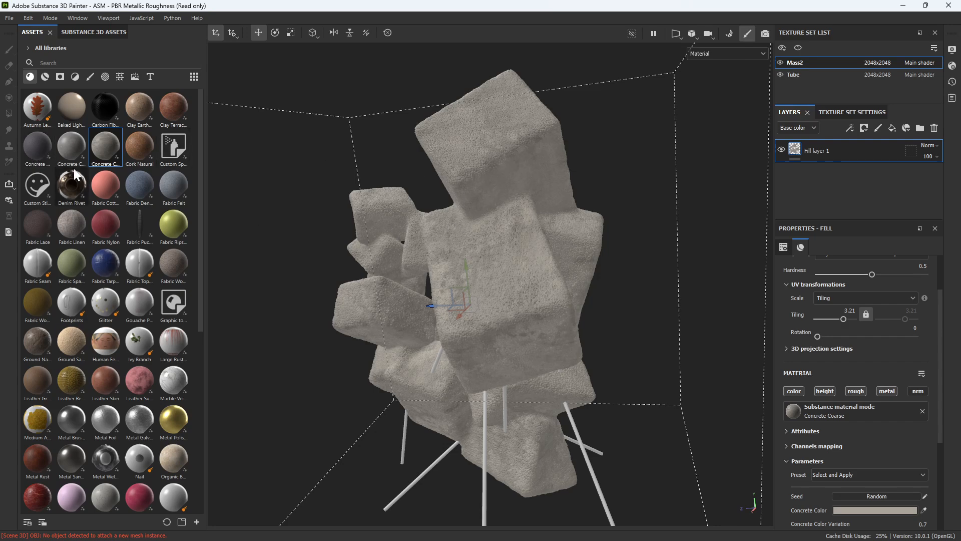
Duplicate the Concrete Coarse fill layer and assign the Concrete Asphalt material to the upper copy.
scroll(911, 319, up, 2)
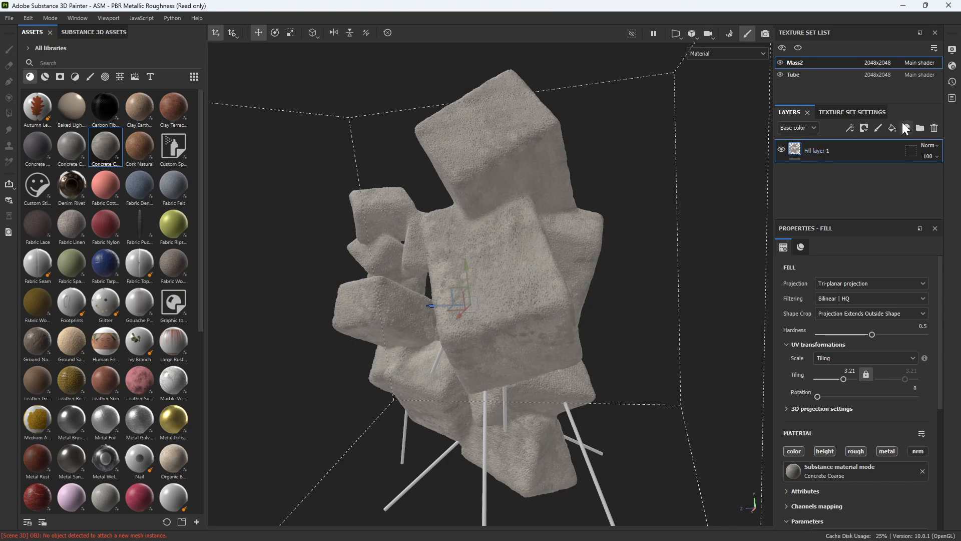
right_click(843, 153)
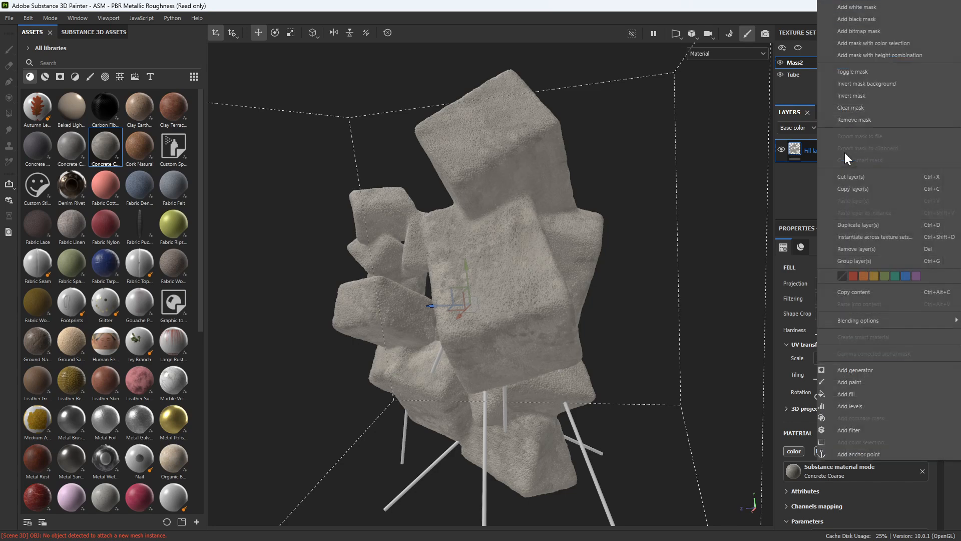
click(865, 224)
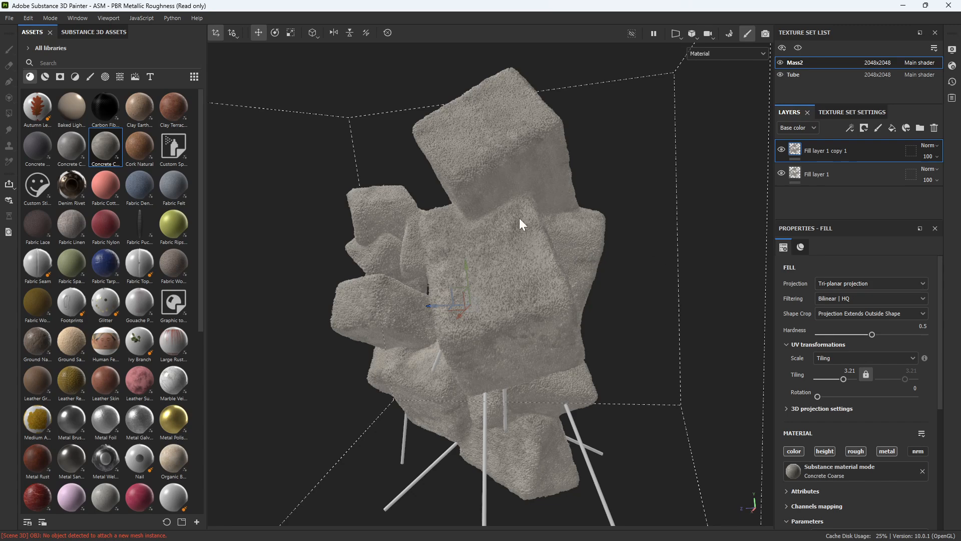
drag(38, 140, 846, 470)
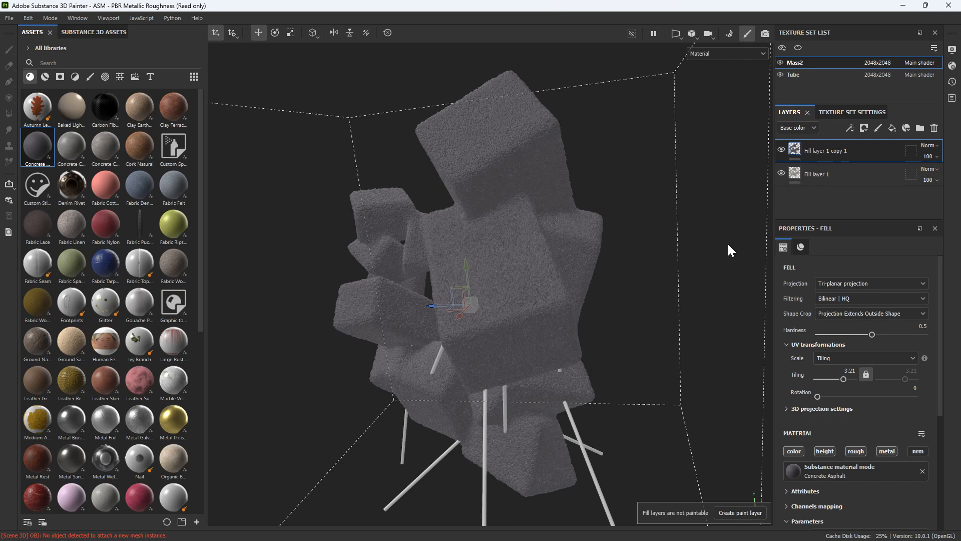
Try the asphalt copy below Fill layer 1 in the stack, and restore it to the top.
alt+drag(728, 242, 638, 217)
scroll(641, 215, up, 5)
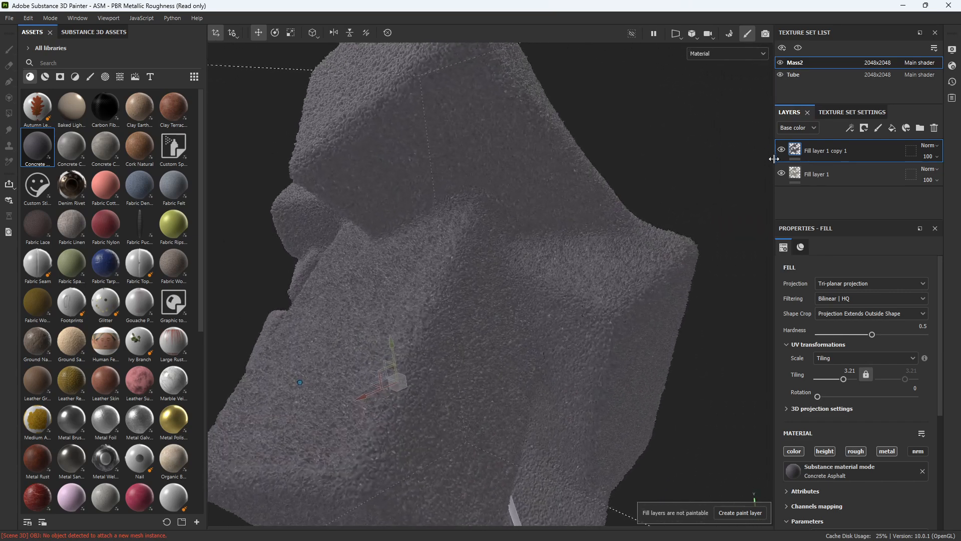
drag(814, 158, 831, 185)
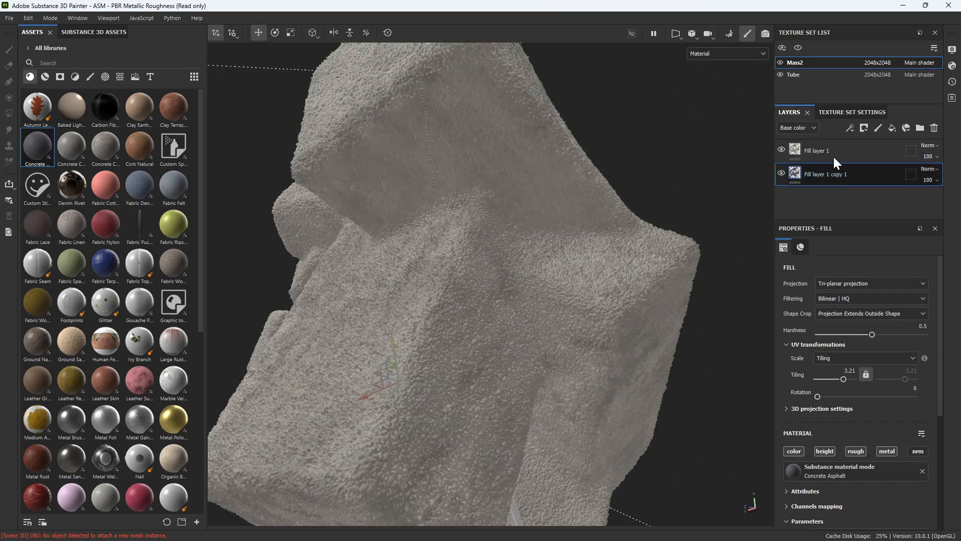
drag(829, 149, 828, 183)
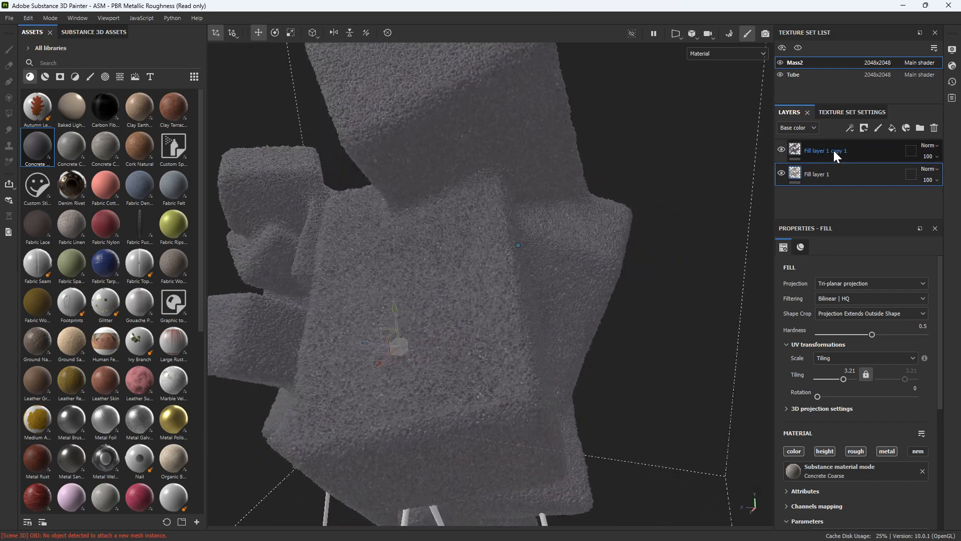
Select the asphalt fill copy and look at its Base color blend modes and opacity slider.
click(834, 149)
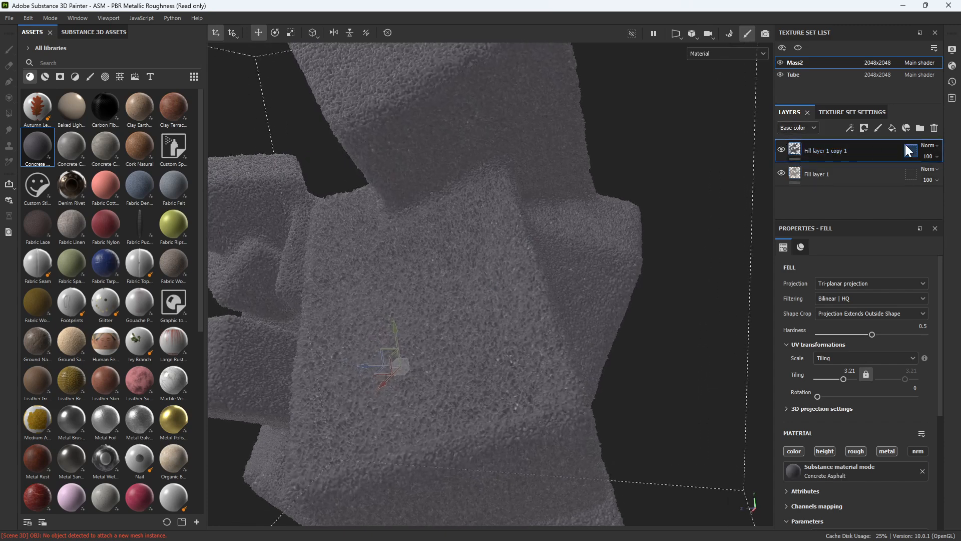
click(929, 146)
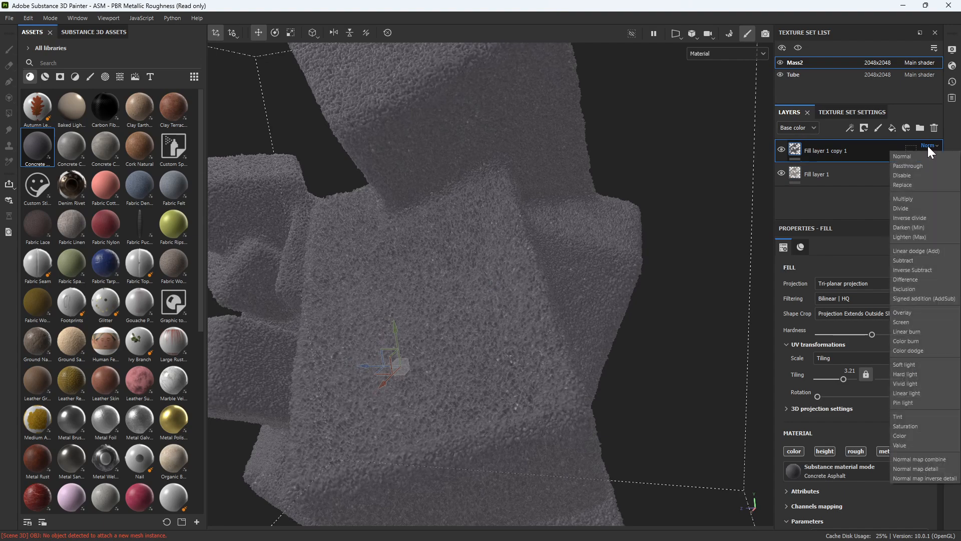
click(953, 139)
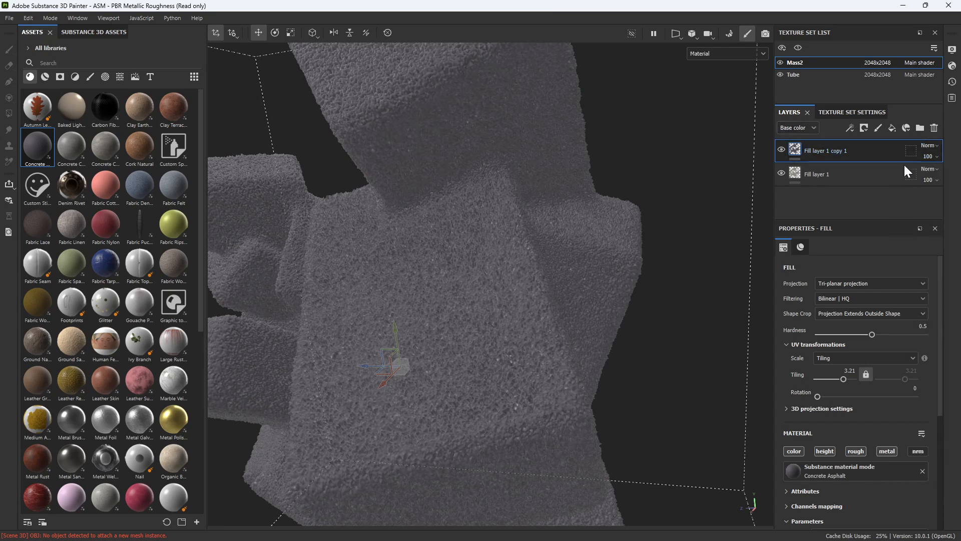
click(929, 156)
mouse_move(956, 175)
mouse_down()
mouse_move(924, 176)
mouse_move(956, 175)
mouse_up()
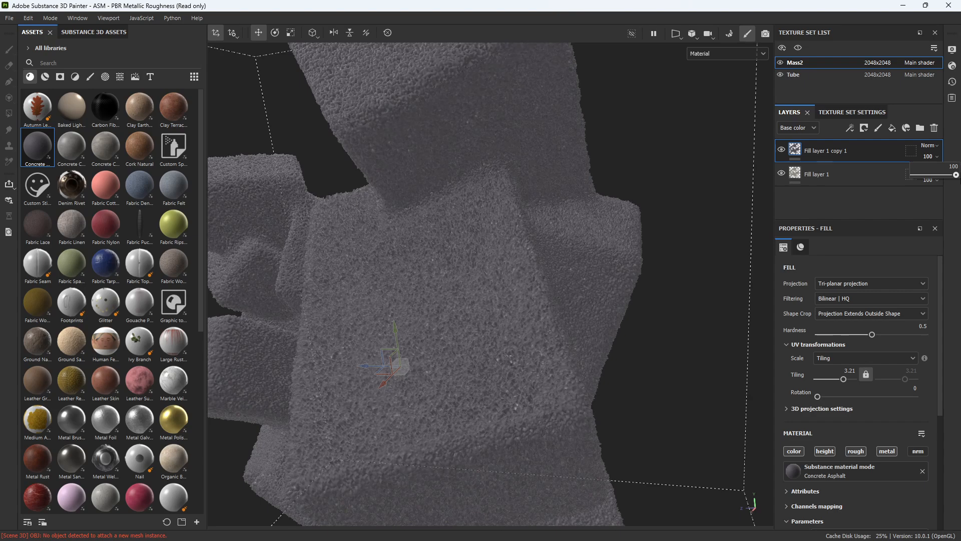
In the Height channel, hide and reshow Fill layer 1, and set the asphalt copy's blend mode to Normal.
click(807, 127)
click(798, 150)
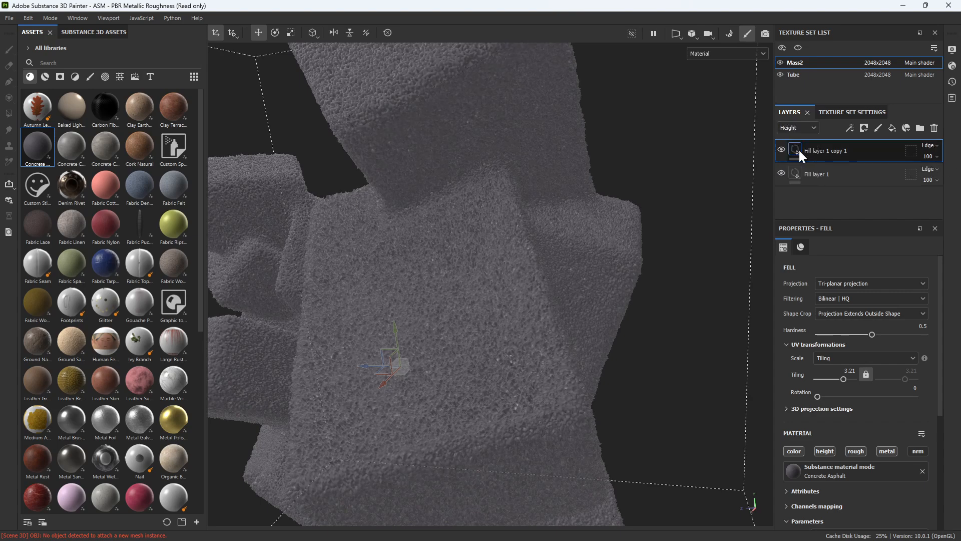
click(781, 173)
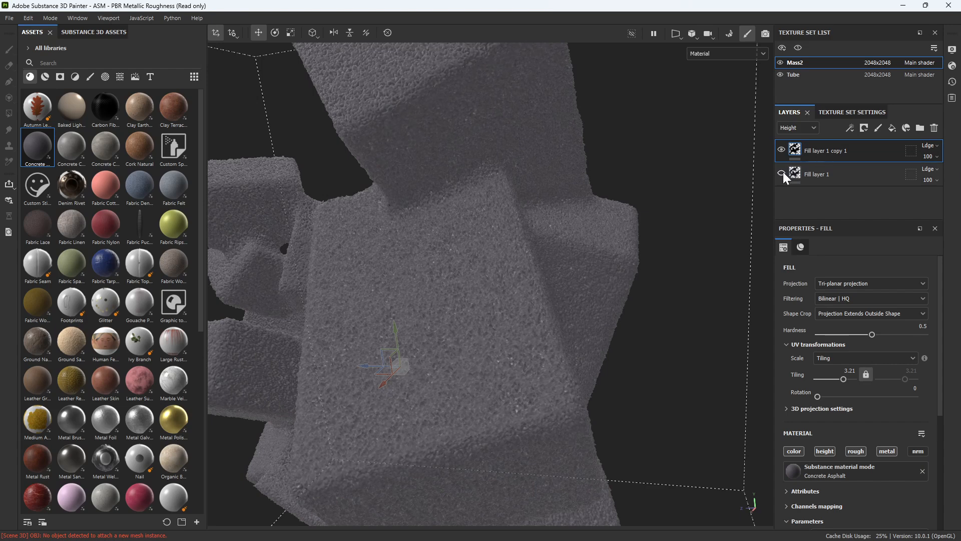
click(781, 173)
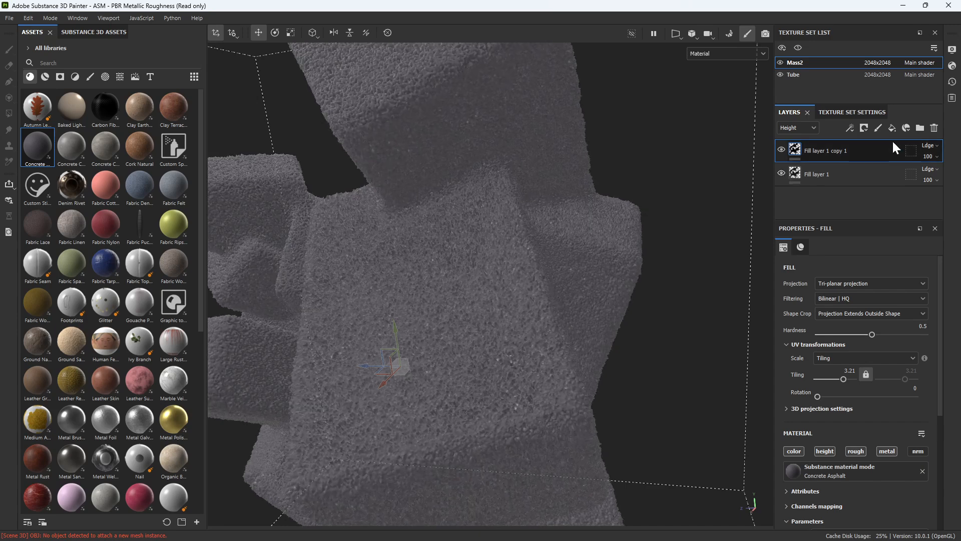
click(929, 146)
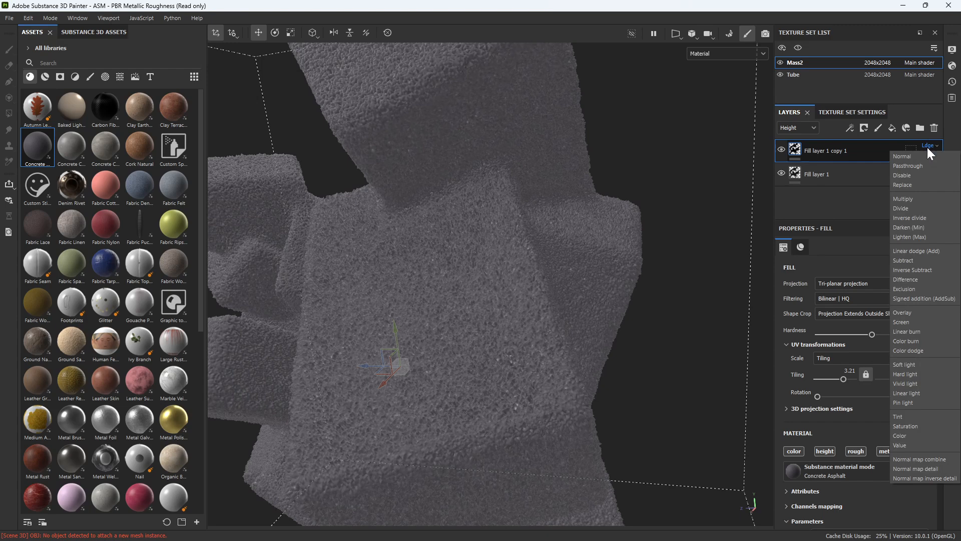
click(930, 156)
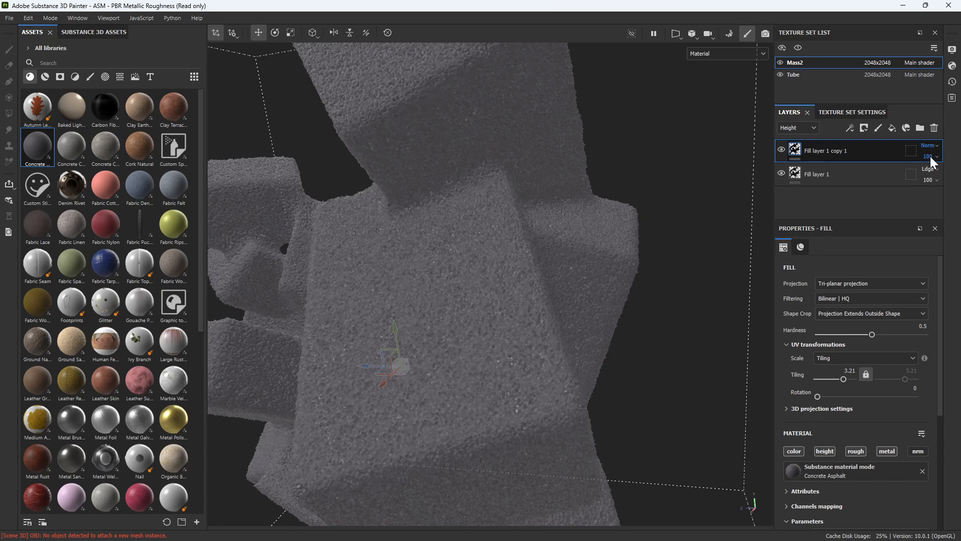
Set the asphalt copy's Height blend mode to Linear dodge (Add) and opacity to 48, and compare it hidden and shown.
click(929, 146)
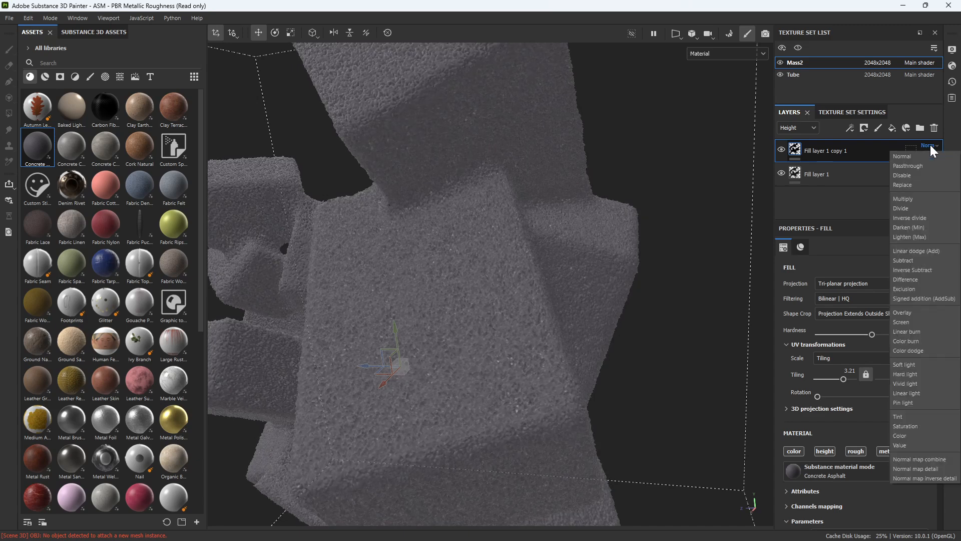
click(914, 251)
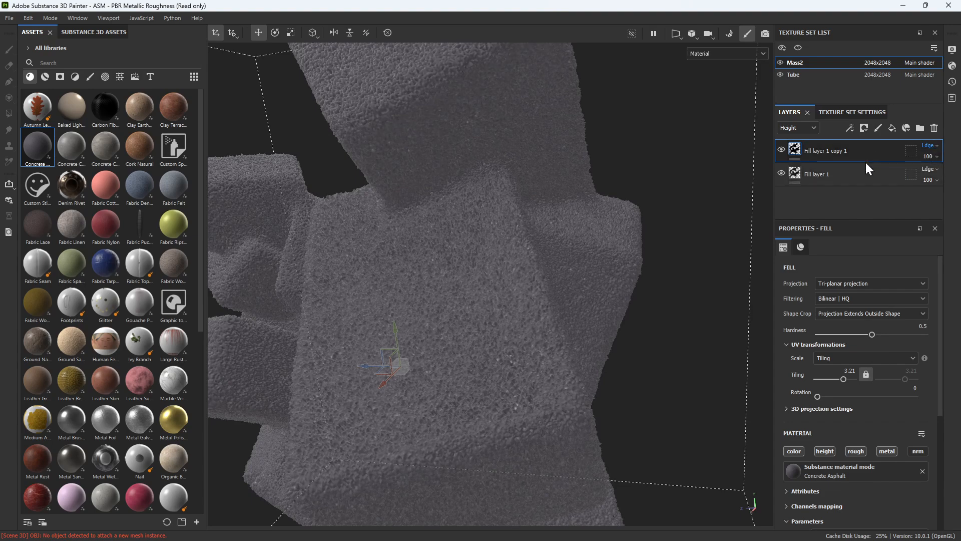
click(929, 156)
mouse_move(955, 178)
mouse_down()
mouse_move(902, 174)
mouse_move(941, 182)
mouse_up()
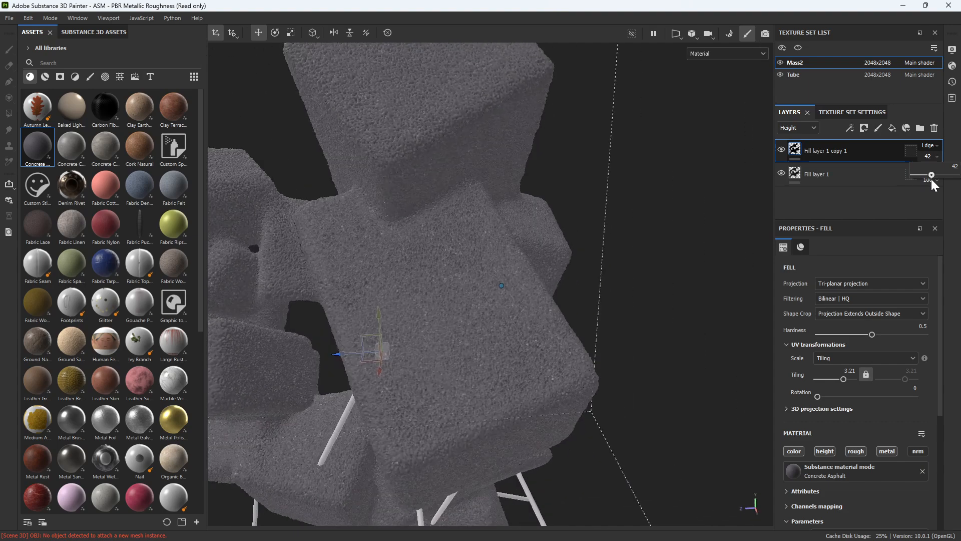
mouse_move(931, 179)
mouse_down()
mouse_move(898, 179)
mouse_move(950, 175)
mouse_move(926, 177)
mouse_move(935, 176)
mouse_up()
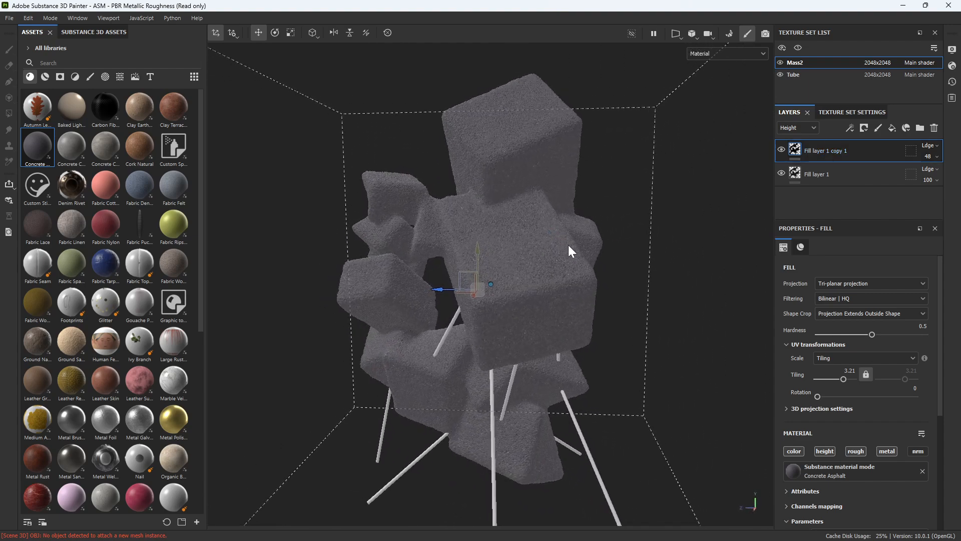
click(783, 147)
click(782, 147)
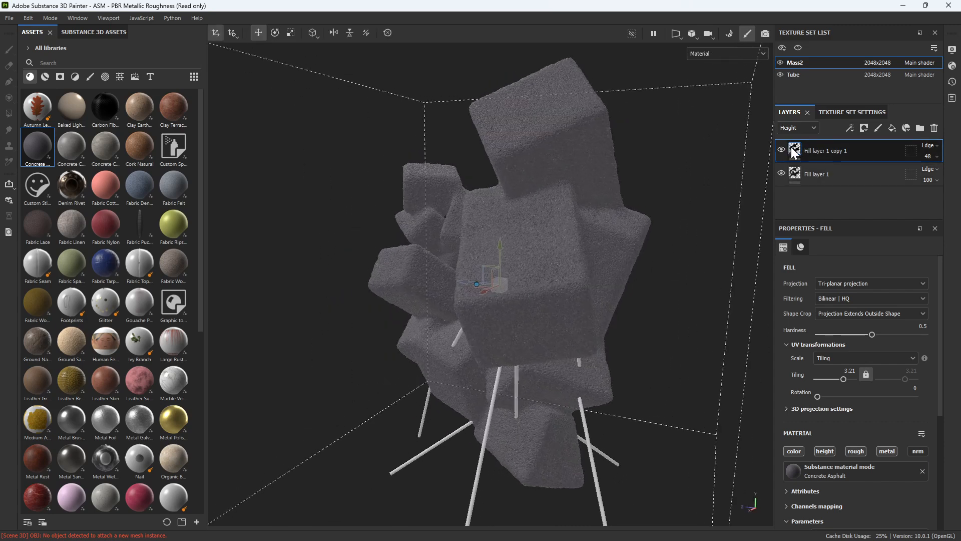
Add a black mask to the asphalt fill copy and select the mask for painting.
mouse_move(792, 147)
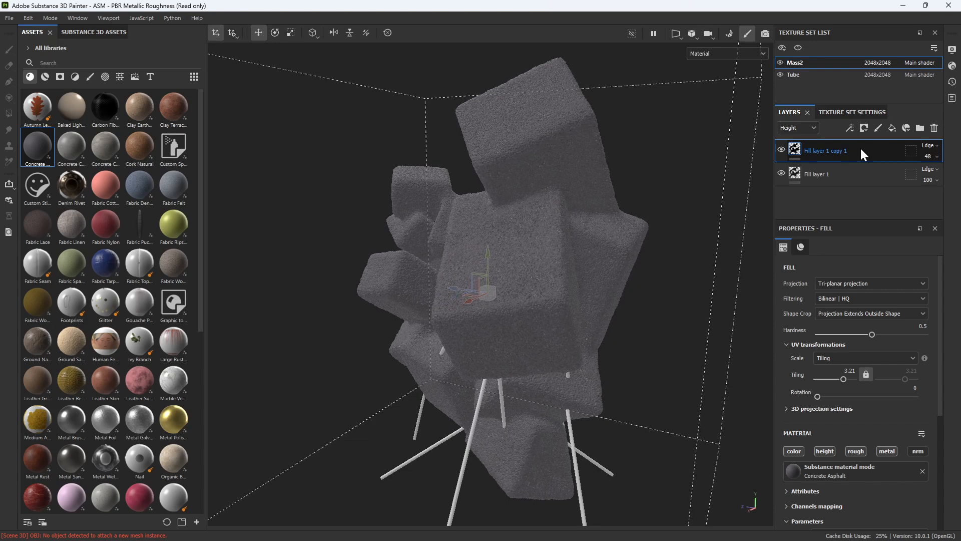
right_click(832, 152)
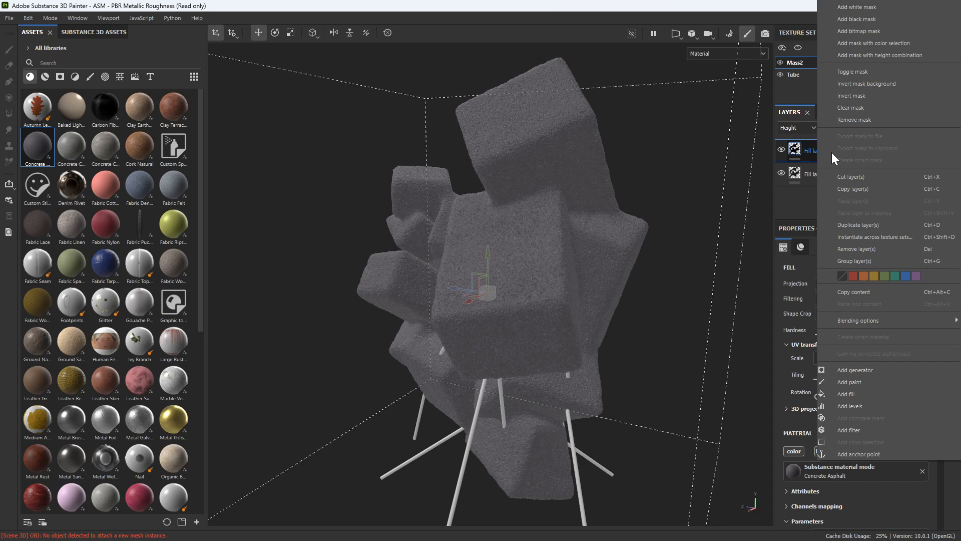
click(858, 19)
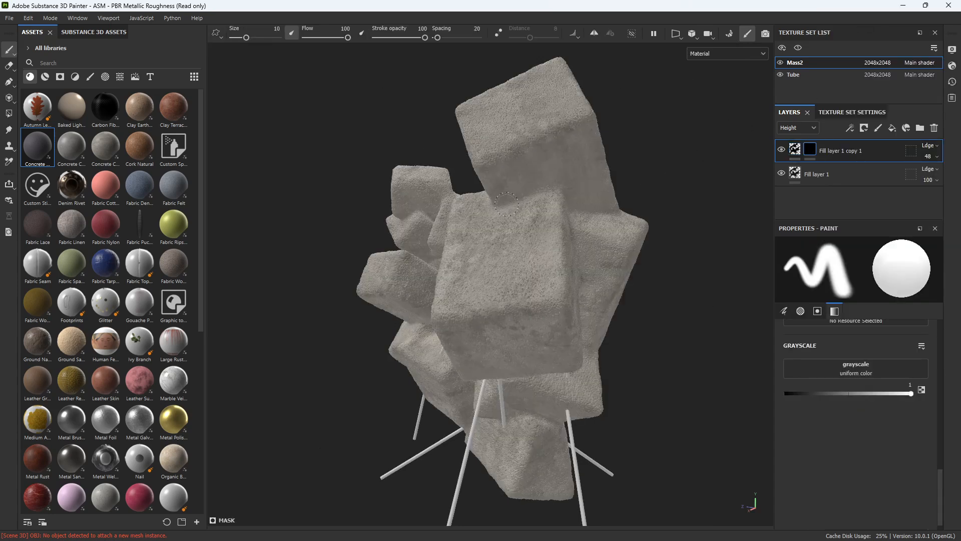
click(812, 149)
Paint white strokes on the asphalt copy's mask at the joint between the upper and front cubes, with brush size 10.
drag(494, 210, 558, 196)
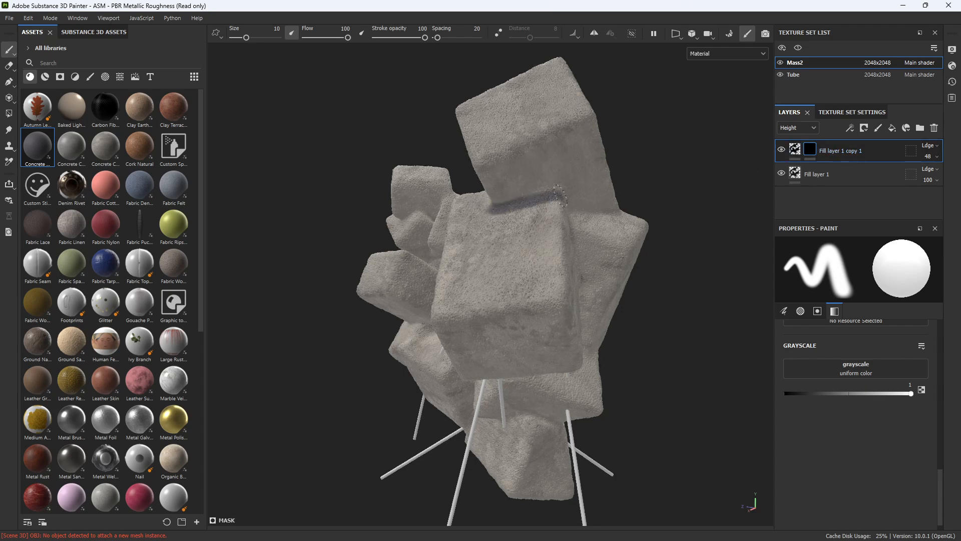
drag(481, 214, 499, 184)
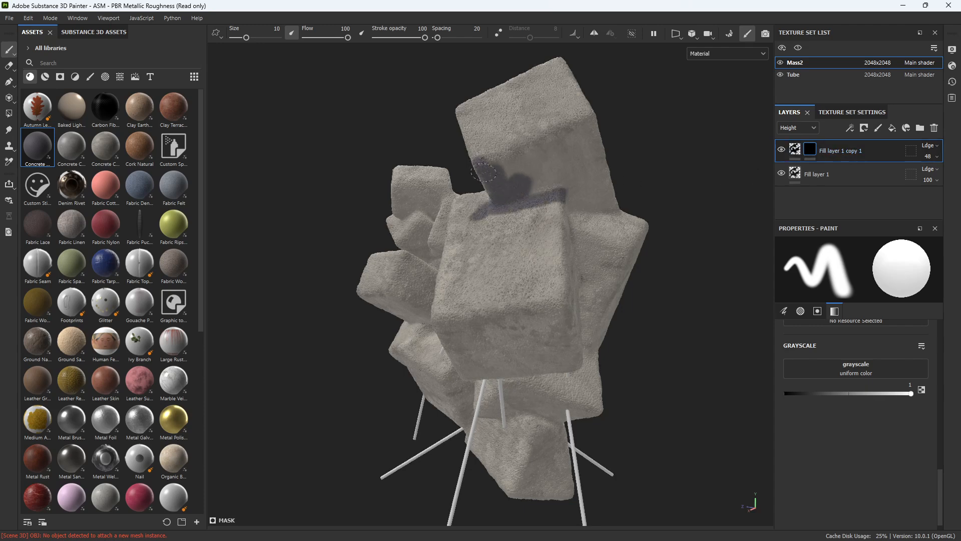
mouse_move(473, 258)
alt+mouse_down()
mouse_move(498, 279)
mouse_move(515, 317)
alt+mouse_up()
scroll(502, 293, up, 3)
drag(440, 145, 440, 189)
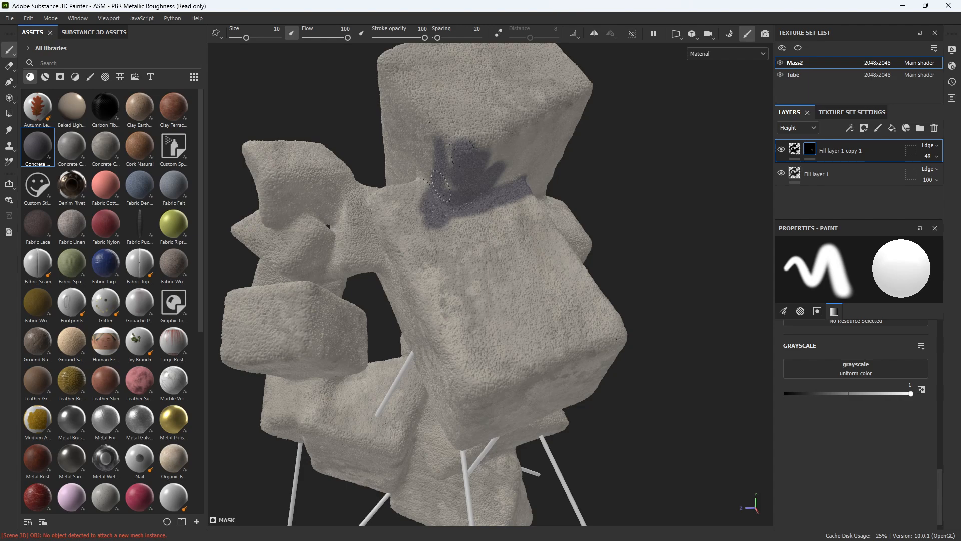
alt+drag(460, 146, 445, 143)
scroll(441, 140, down, 1)
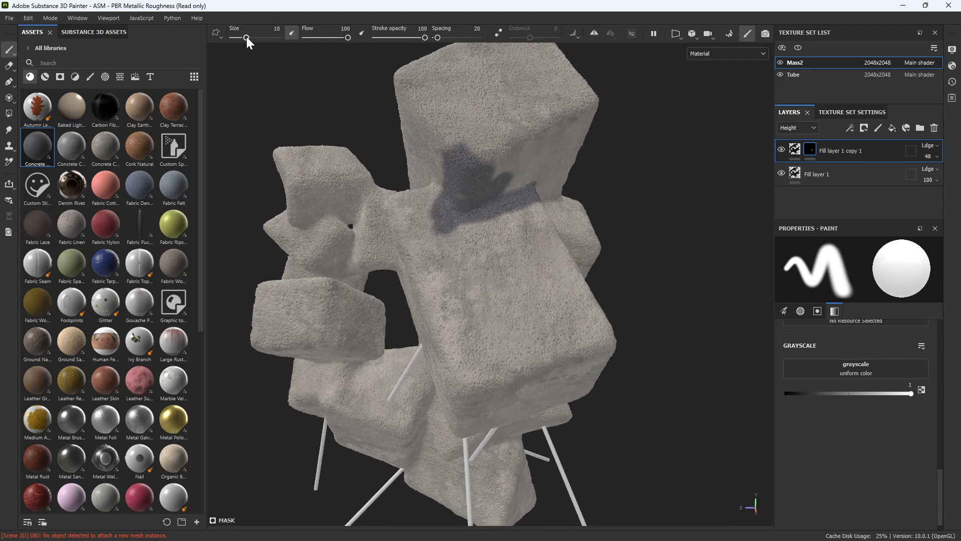
Enlarge the brush to size 23.87 and paint broader asphalt mask strokes around the cube joint and down the adjacent side.
drag(247, 38, 255, 38)
mouse_move(518, 133)
mouse_down()
mouse_move(474, 187)
mouse_move(446, 125)
mouse_move(415, 221)
mouse_move(533, 185)
mouse_move(438, 240)
mouse_move(471, 229)
mouse_up()
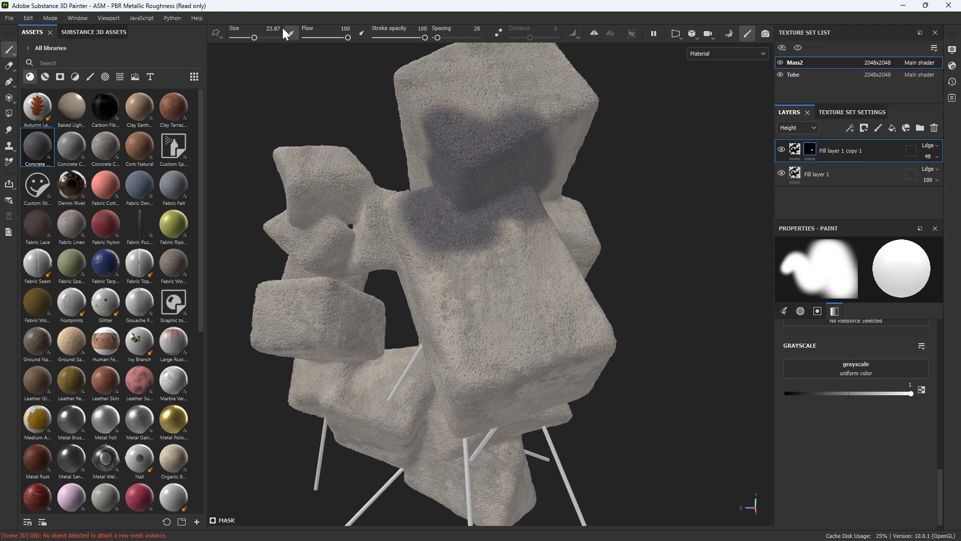
alt+drag(490, 284, 523, 235)
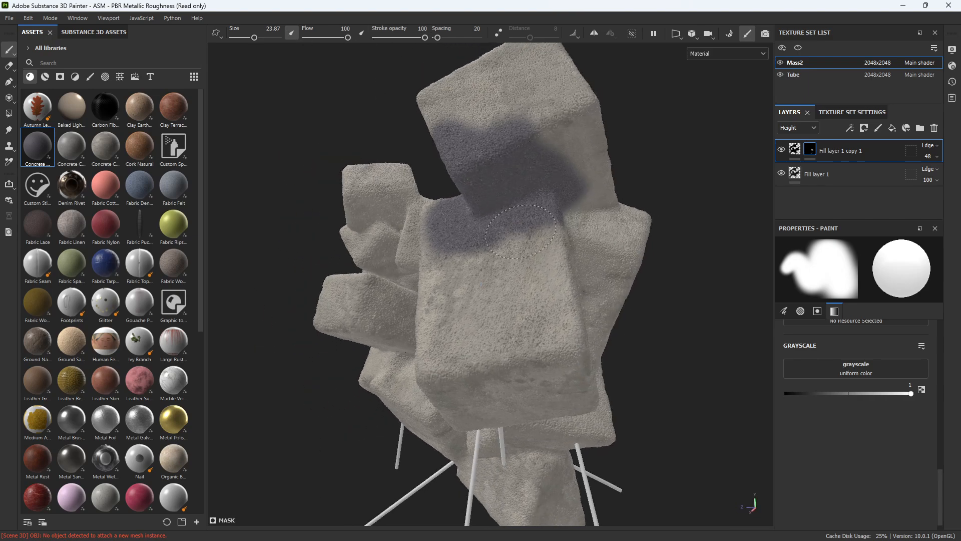
alt+drag(536, 188, 553, 193)
mouse_move(565, 195)
mouse_down()
mouse_move(588, 240)
mouse_move(581, 378)
mouse_up()
scroll(597, 334, down, 3)
alt+drag(596, 333, 871, 179)
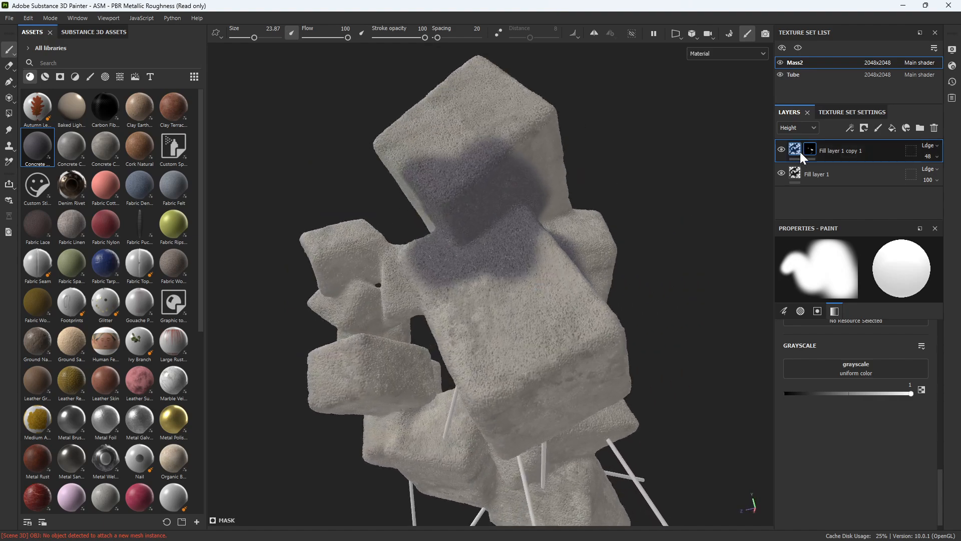
Clear all painted strokes from the asphalt copy's mask.
mouse_move(806, 150)
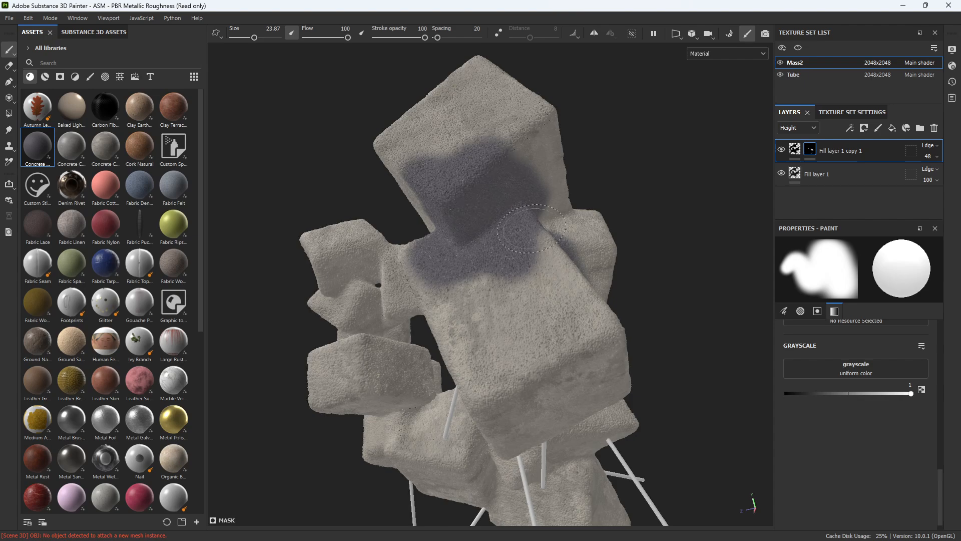
alt+drag(676, 224, 780, 169)
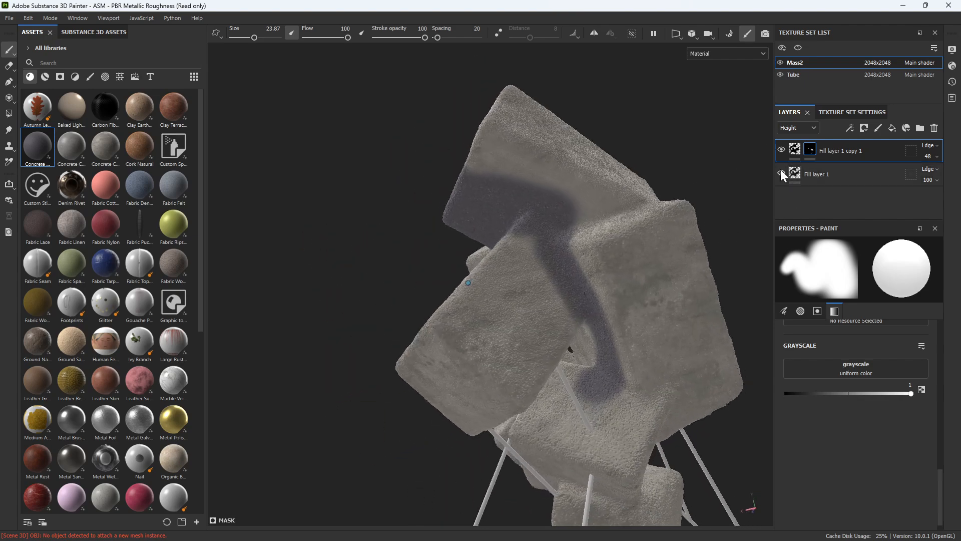
right_click(809, 150)
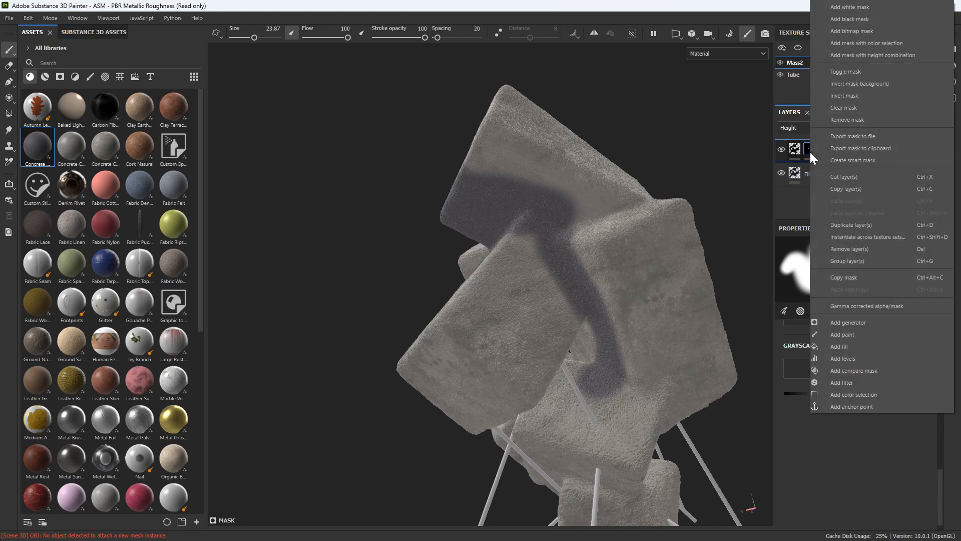
click(847, 109)
alt+drag(670, 200, 803, 161)
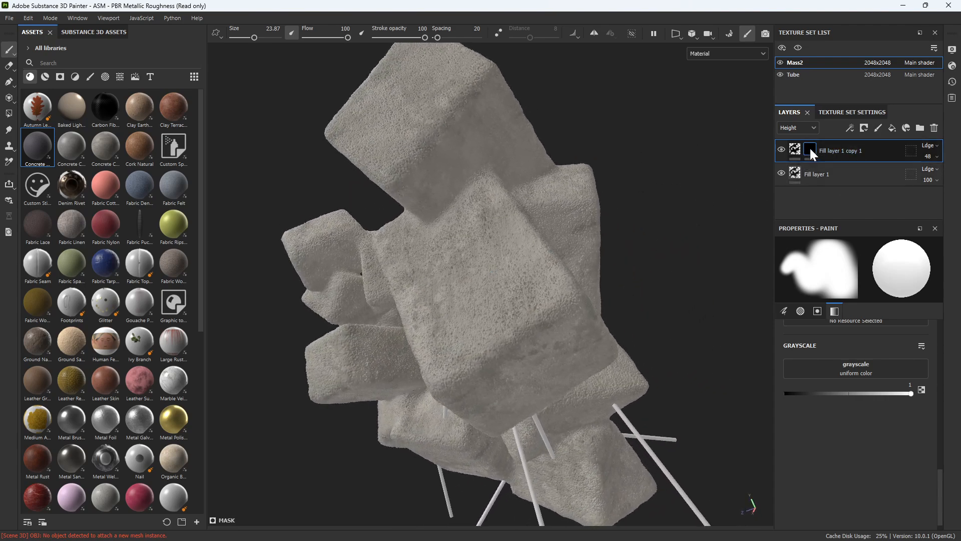
Add a paint effect to the asphalt copy's mask and paint strokes around the joint of the upper and front cubes.
right_click(809, 146)
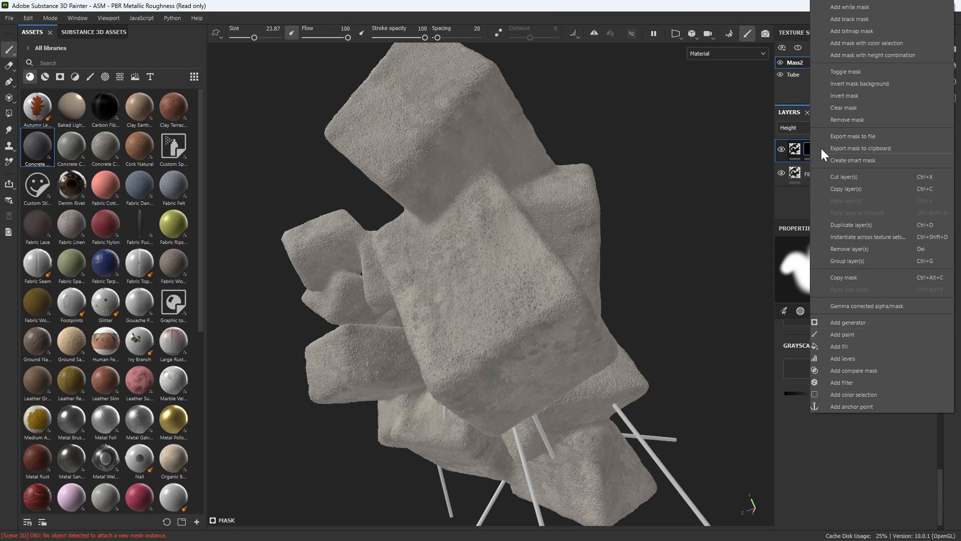
right_click(805, 146)
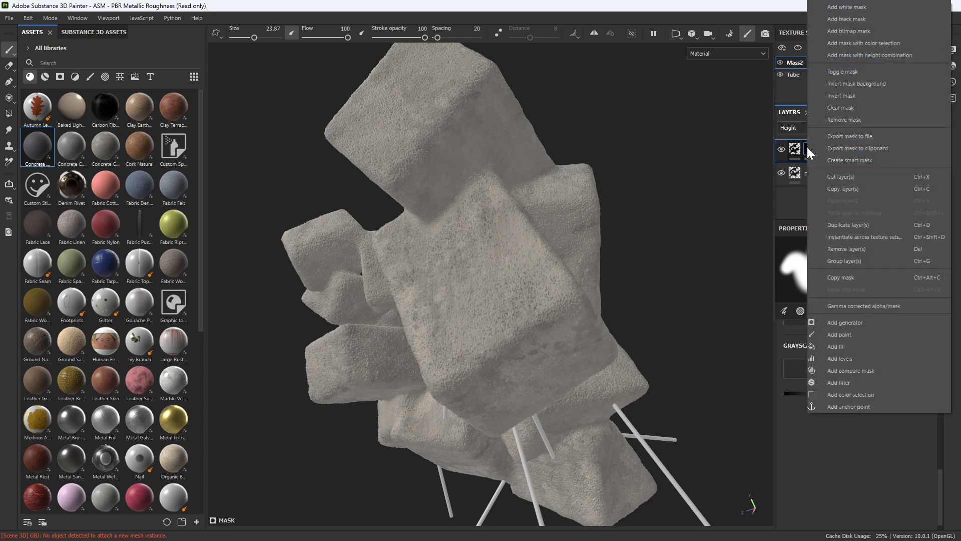
click(845, 333)
mouse_move(485, 153)
mouse_down()
mouse_move(442, 214)
mouse_move(425, 193)
mouse_move(498, 194)
mouse_move(519, 221)
mouse_up()
mouse_move(556, 205)
alt+mouse_down()
mouse_move(519, 179)
mouse_move(618, 185)
mouse_move(627, 250)
mouse_move(659, 250)
mouse_move(634, 219)
mouse_move(800, 147)
mouse_move(806, 169)
alt+mouse_up()
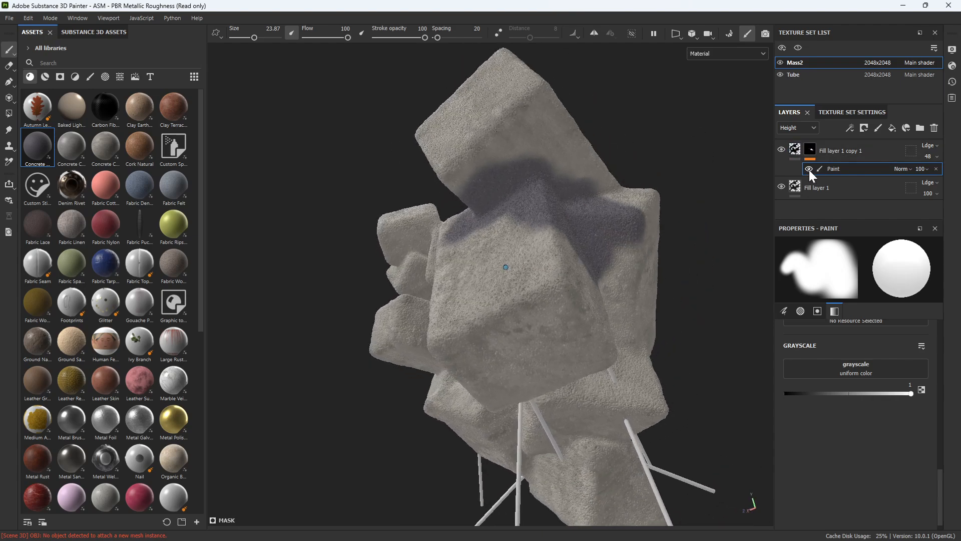
With the first paint effect hidden, add a second paint effect to the mask and paint strokes across the lower blocks.
click(808, 169)
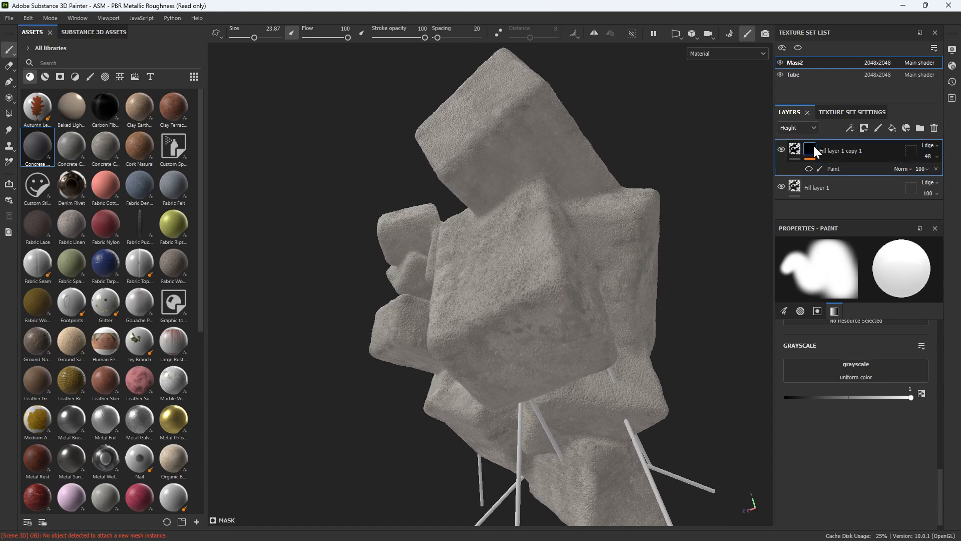
right_click(813, 145)
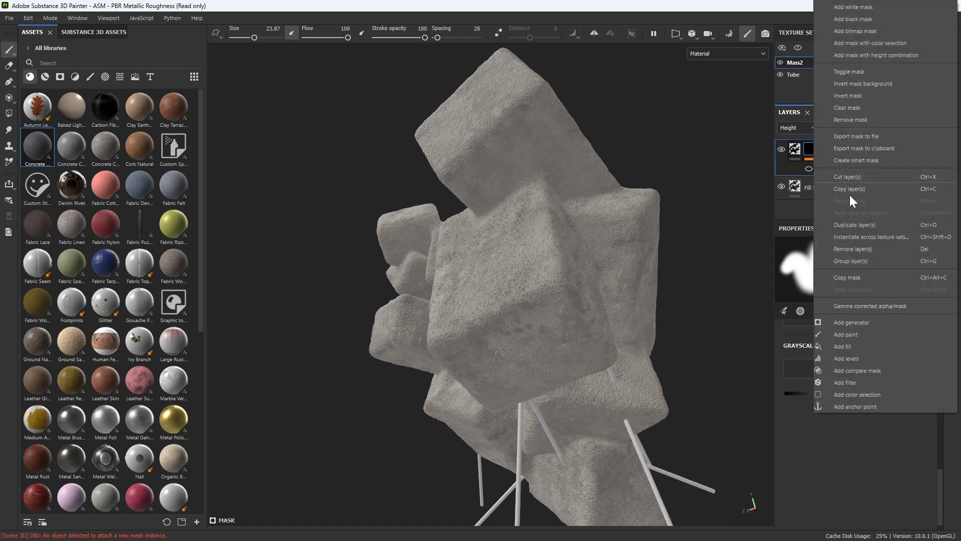
click(853, 331)
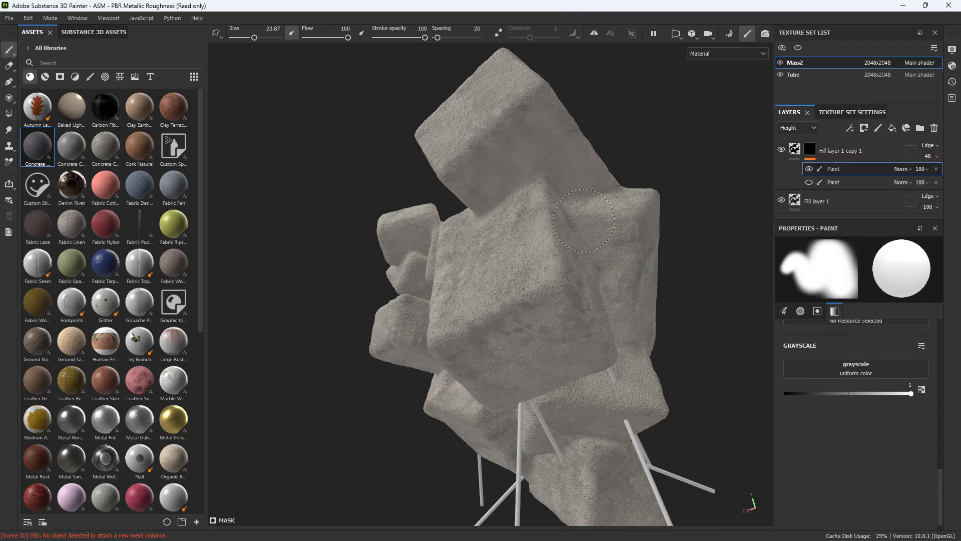
mouse_move(628, 269)
alt+mouse_down()
mouse_move(608, 225)
mouse_move(581, 205)
alt+mouse_up()
mouse_move(591, 284)
mouse_down()
mouse_move(676, 313)
mouse_move(620, 212)
mouse_move(670, 256)
mouse_move(695, 298)
mouse_move(654, 351)
mouse_move(483, 270)
mouse_move(500, 345)
mouse_move(452, 247)
mouse_move(495, 243)
mouse_move(426, 227)
mouse_move(322, 177)
mouse_move(440, 285)
mouse_move(530, 287)
mouse_move(637, 237)
mouse_up()
scroll(558, 285, down, 4)
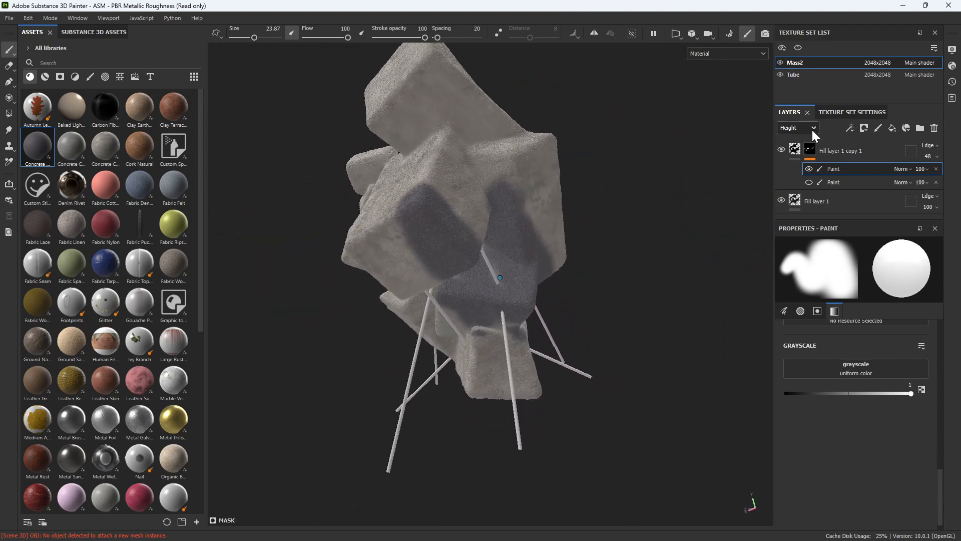
Show the lower paint effect again and hide and reshow the upper one to compare their strokes.
click(809, 179)
click(807, 162)
click(808, 169)
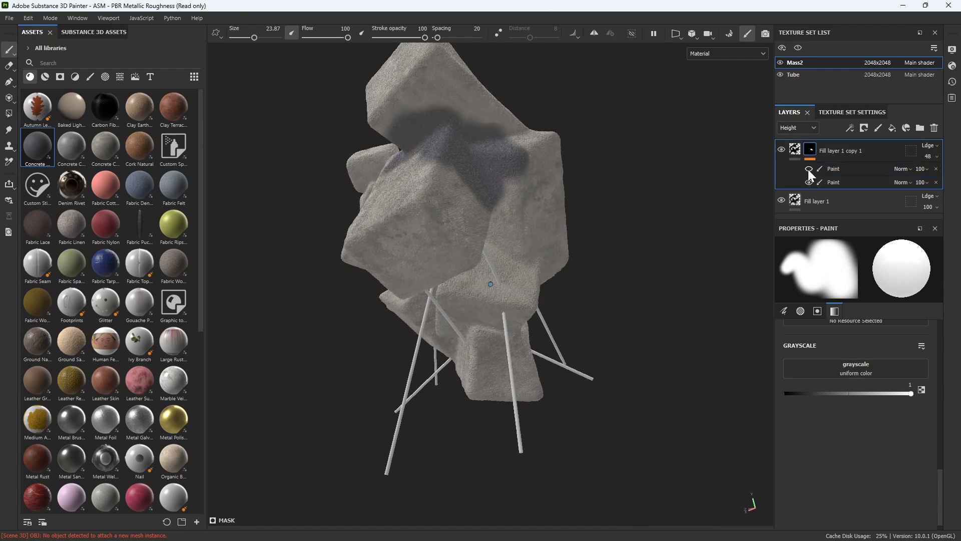
click(808, 169)
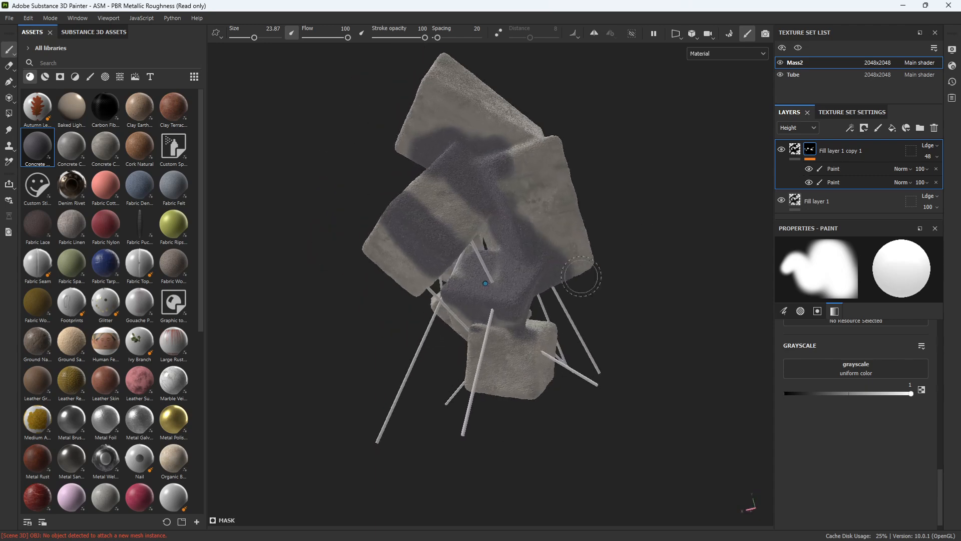
Select the mask's lower paint effect and paint more strokes over the bottom block and the sides of the upper blocks.
click(832, 180)
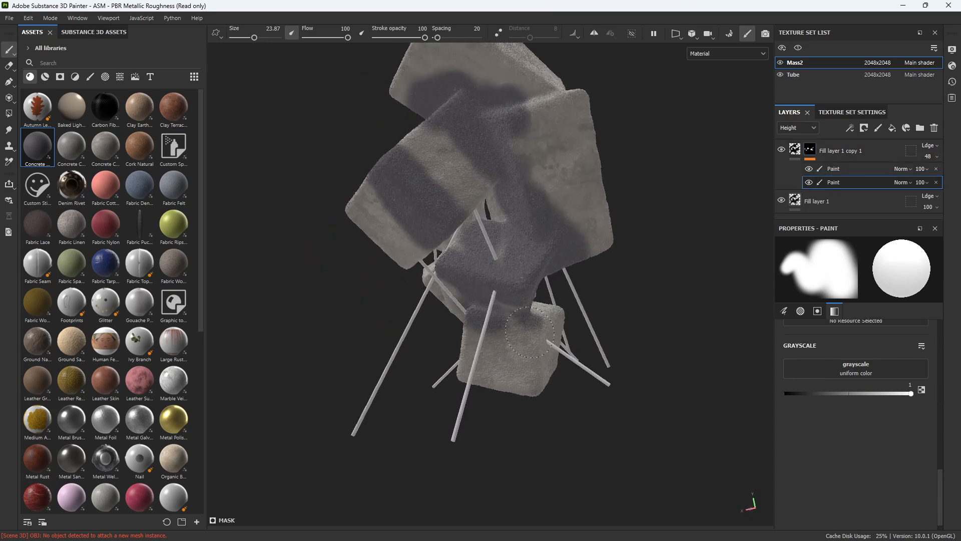
drag(529, 332, 521, 288)
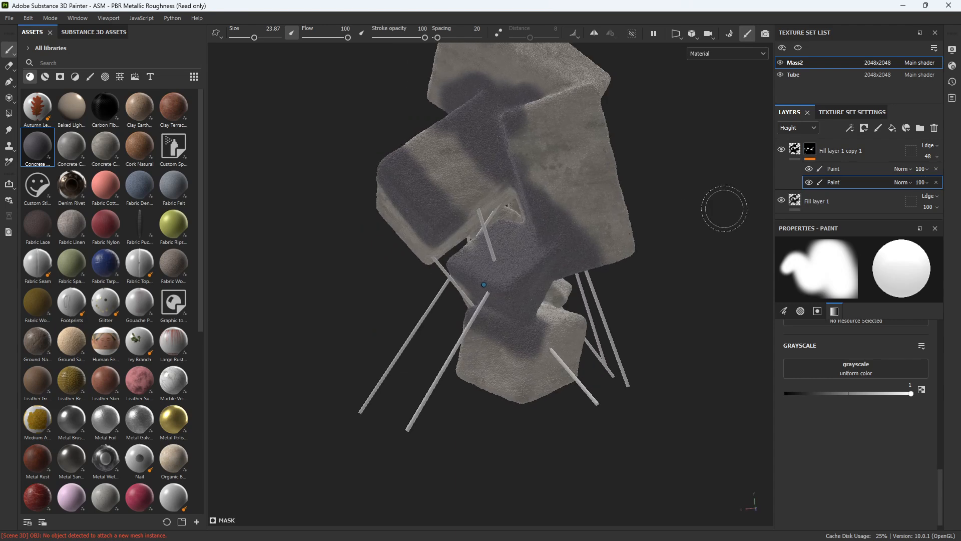
mouse_move(553, 272)
mouse_down()
mouse_move(617, 235)
mouse_move(590, 169)
mouse_up()
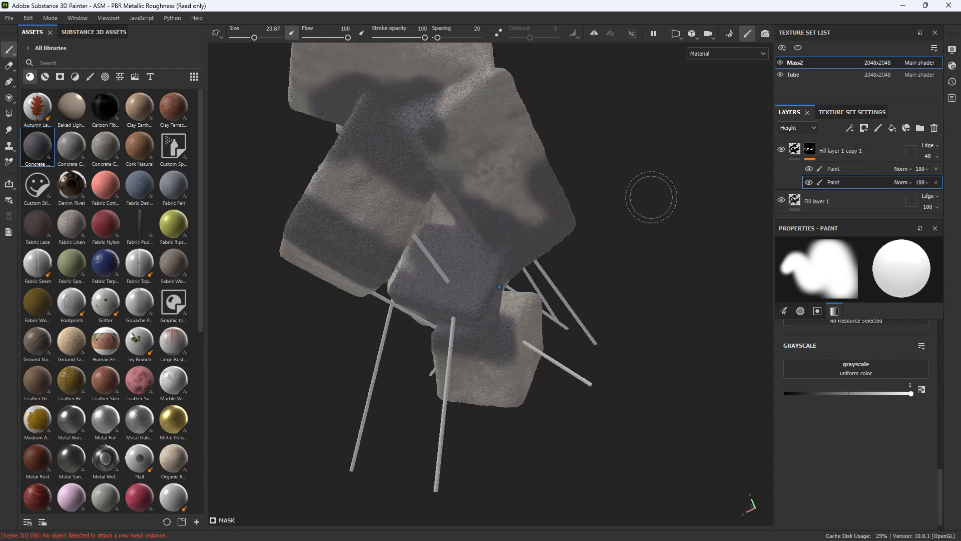
drag(497, 136, 580, 143)
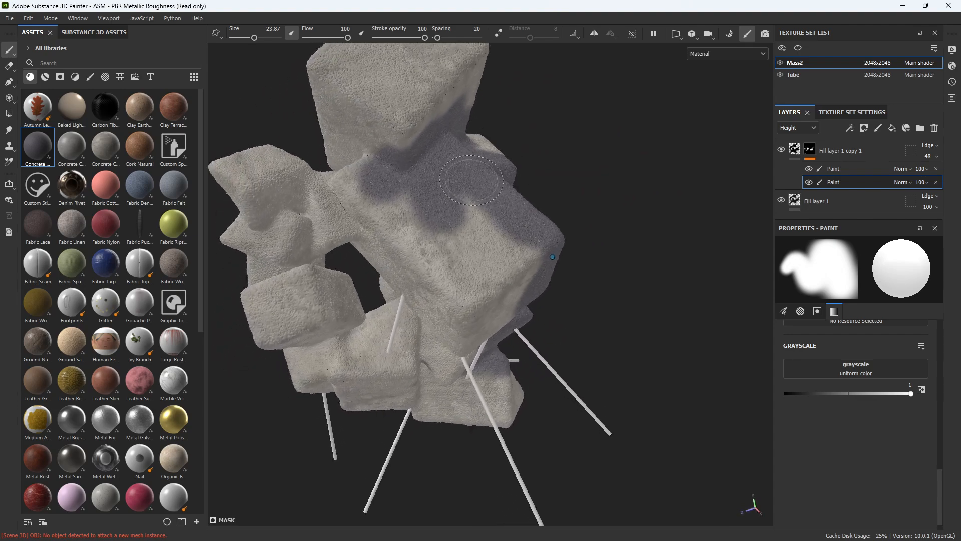
Paint further asphalt mask coverage over the front cube and invert the brush's grayscale value to 0.
click(807, 170)
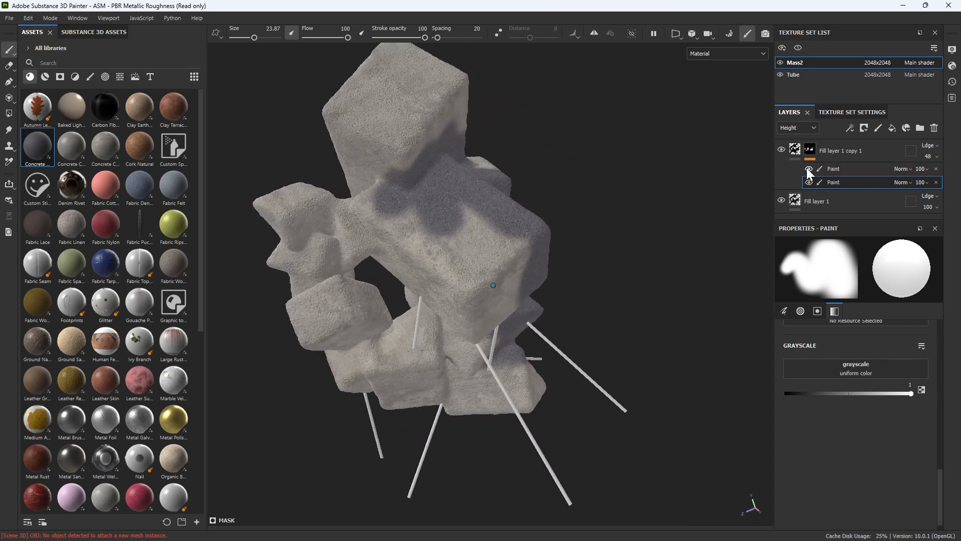
drag(489, 233, 452, 203)
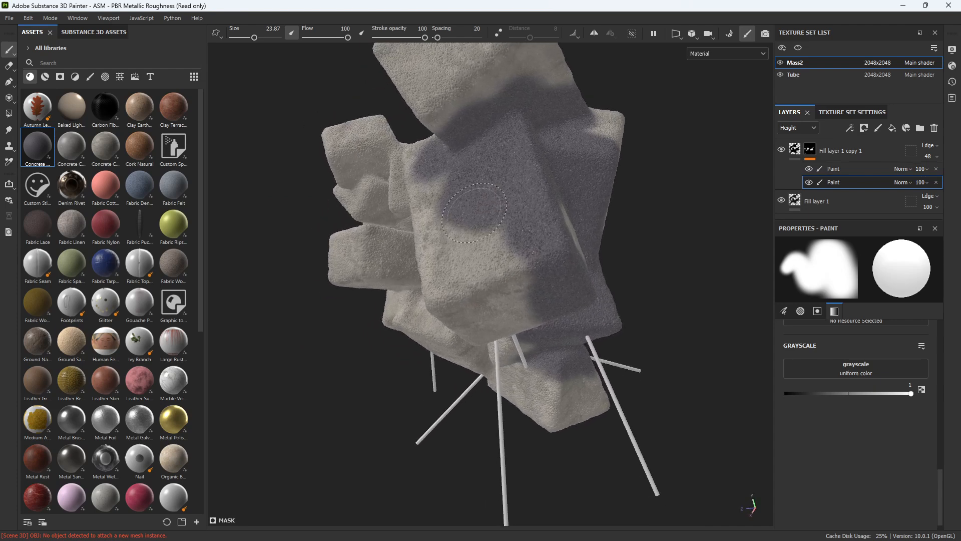
key(x)
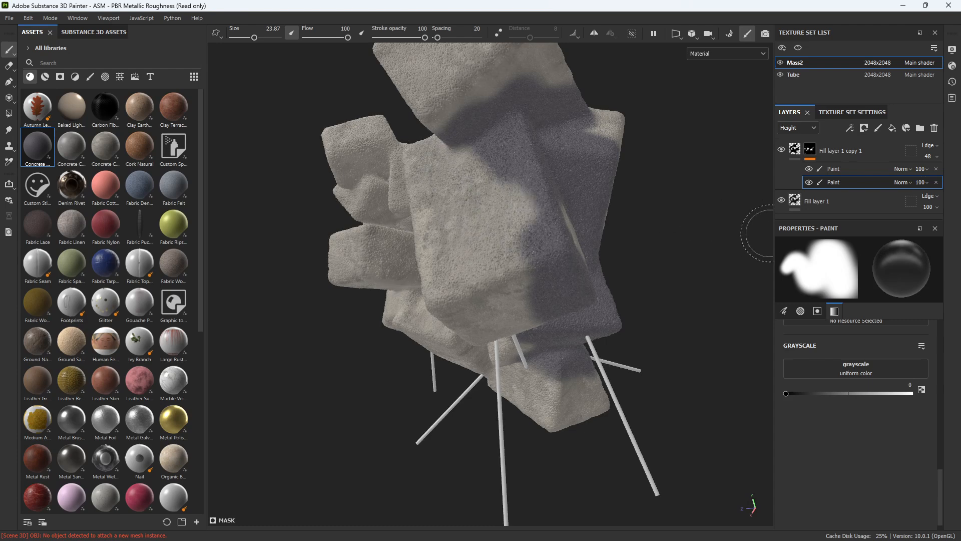
Invert the brush's grayscale value to 1 and paint an asphalt stroke across the side of the front cube.
key(x)
mouse_move(523, 192)
mouse_down()
mouse_move(468, 246)
mouse_move(533, 233)
mouse_up()
alt+drag(540, 173, 440, 214)
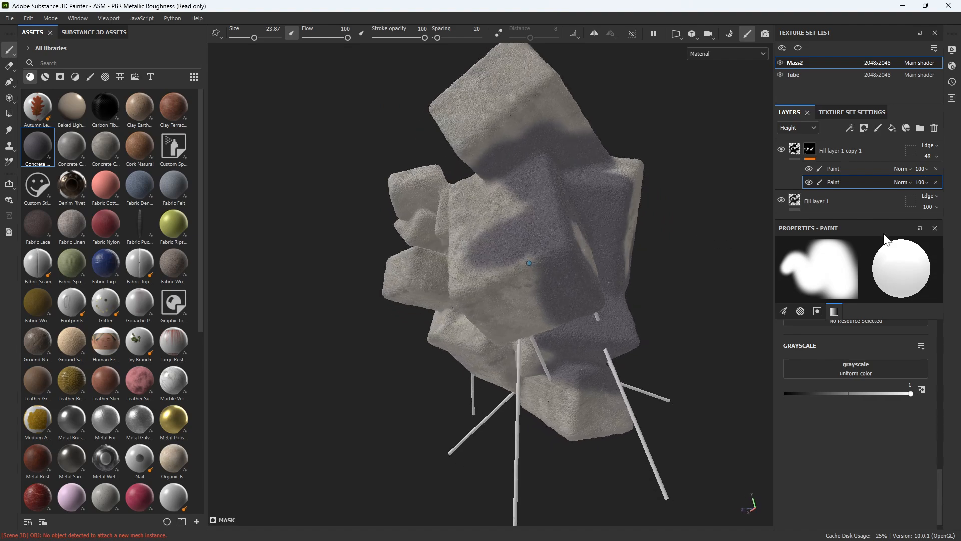
Select the upper fill layer's content instead of its mask and replace its material with Metal Galvanized.
click(794, 148)
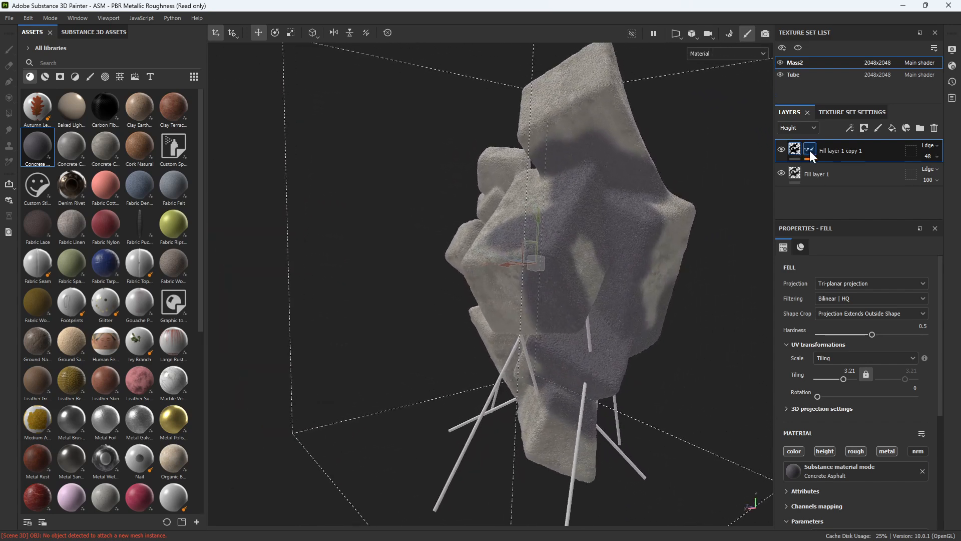
click(809, 151)
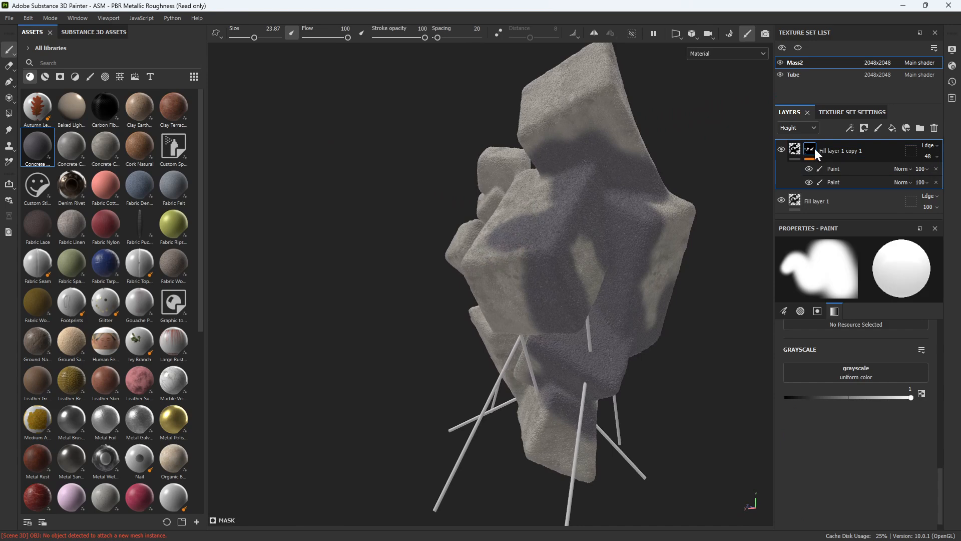
click(796, 147)
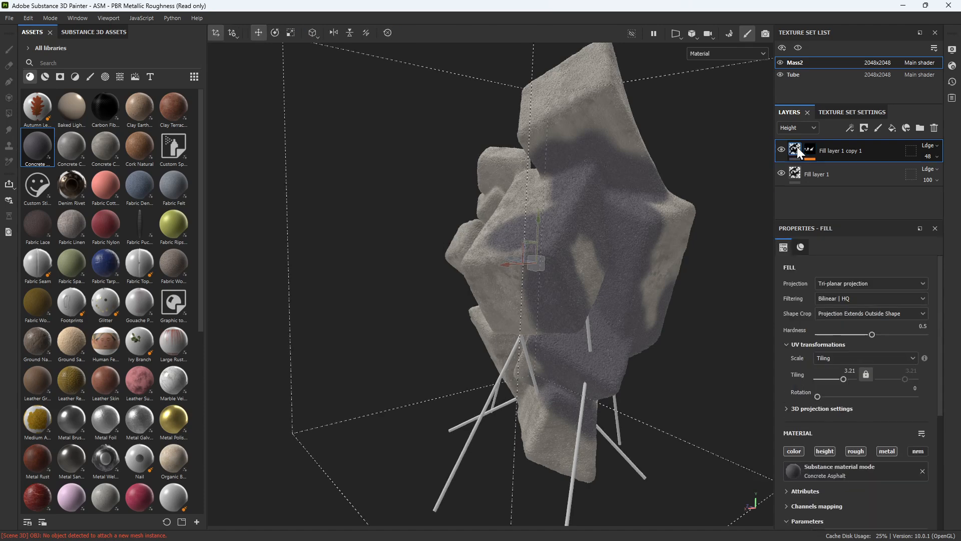
scroll(866, 380, down, 1)
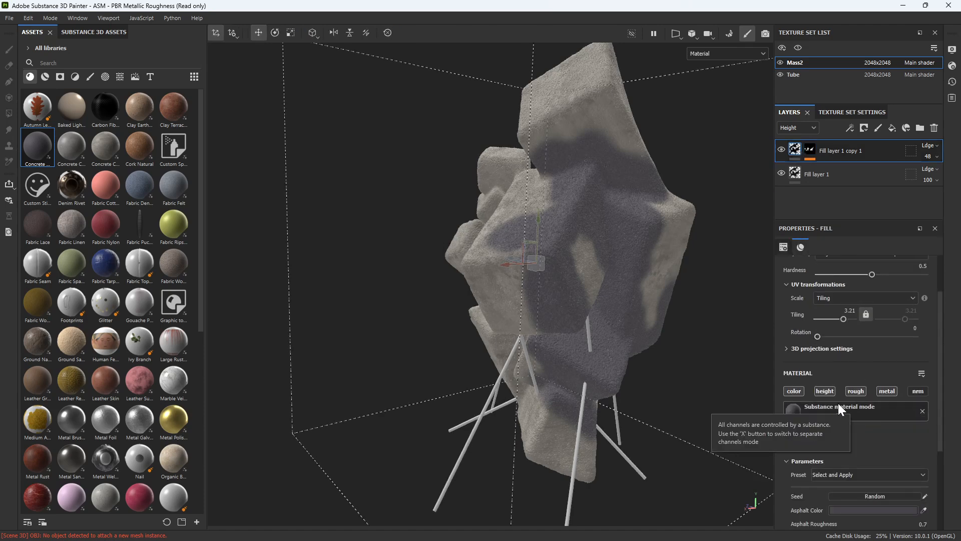
drag(137, 416, 840, 414)
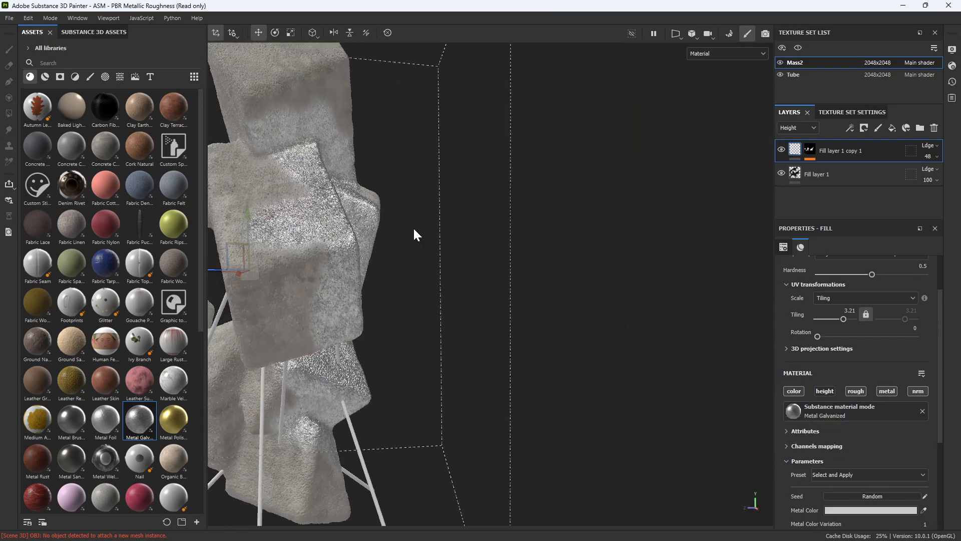
mouse_move(486, 253)
alt+mouse_down()
mouse_move(539, 246)
mouse_move(521, 259)
mouse_move(447, 266)
mouse_move(480, 261)
alt+mouse_up()
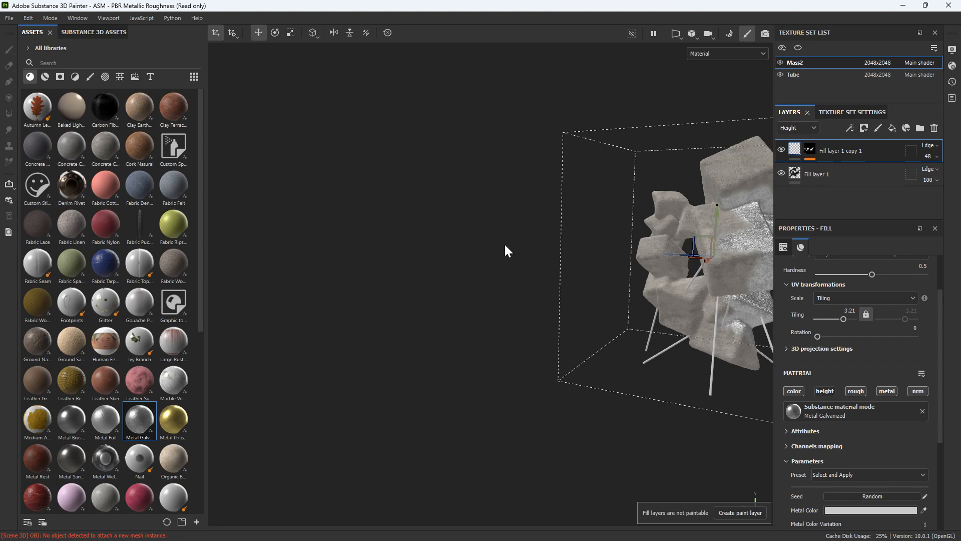
Set the viewport camera's focal length to 35 mm in the display settings and frame the model.
click(952, 66)
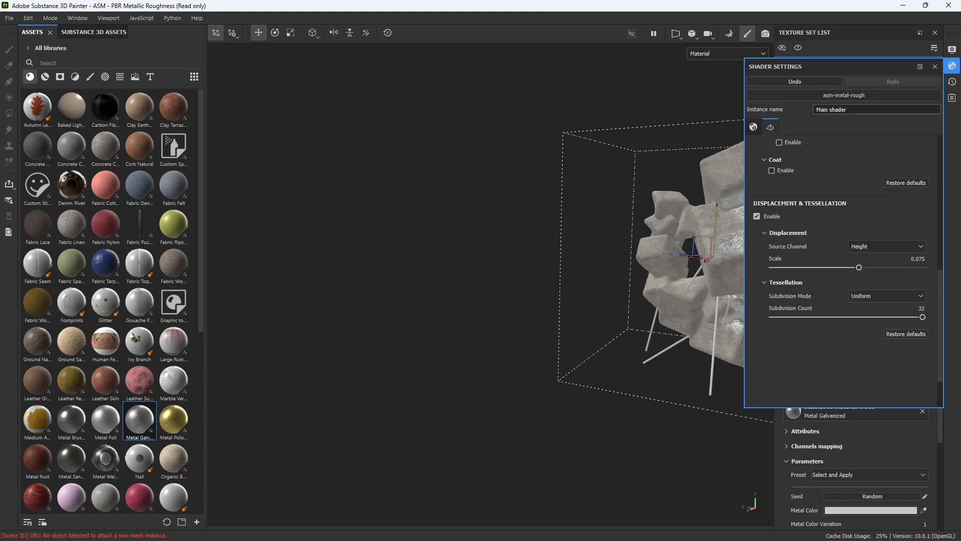
scroll(846, 155, down, 2)
scroll(848, 146, up, 10)
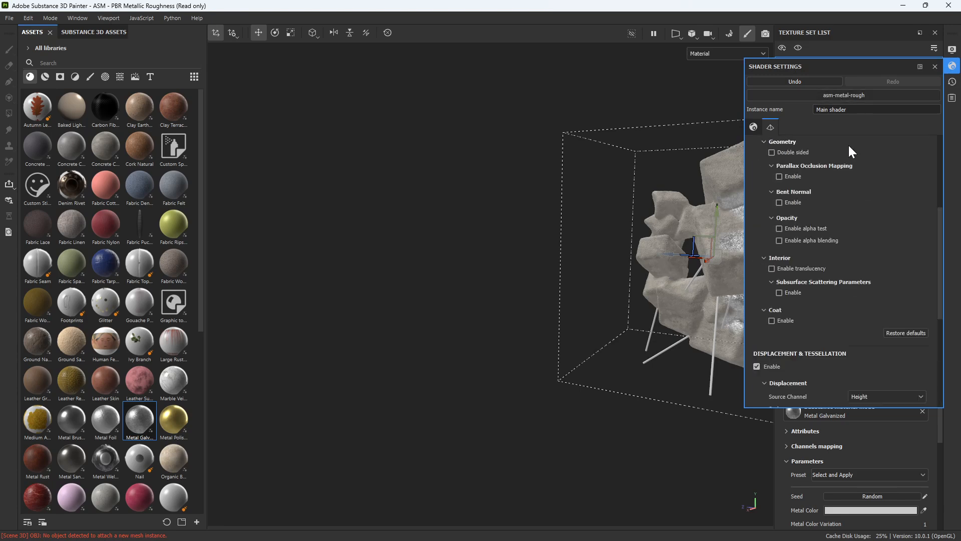
click(951, 50)
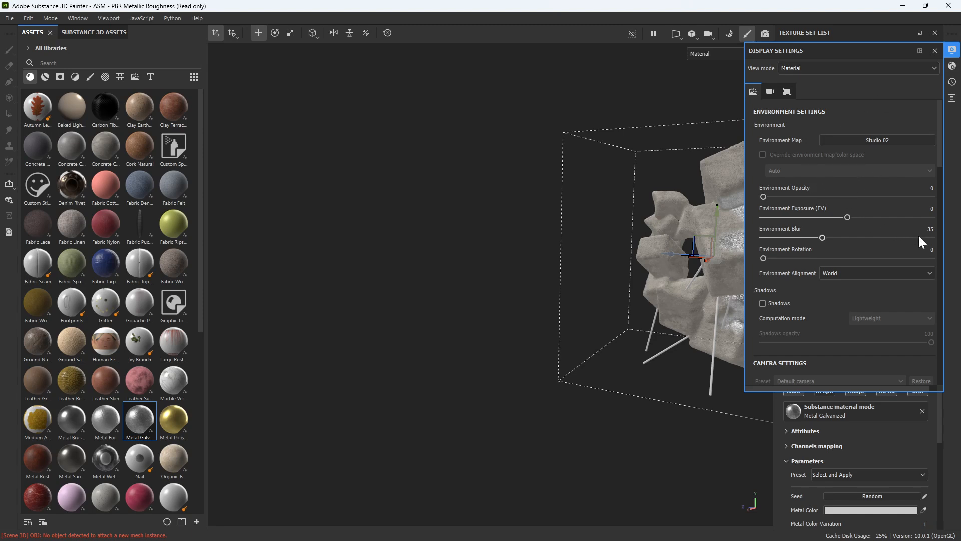
click(772, 92)
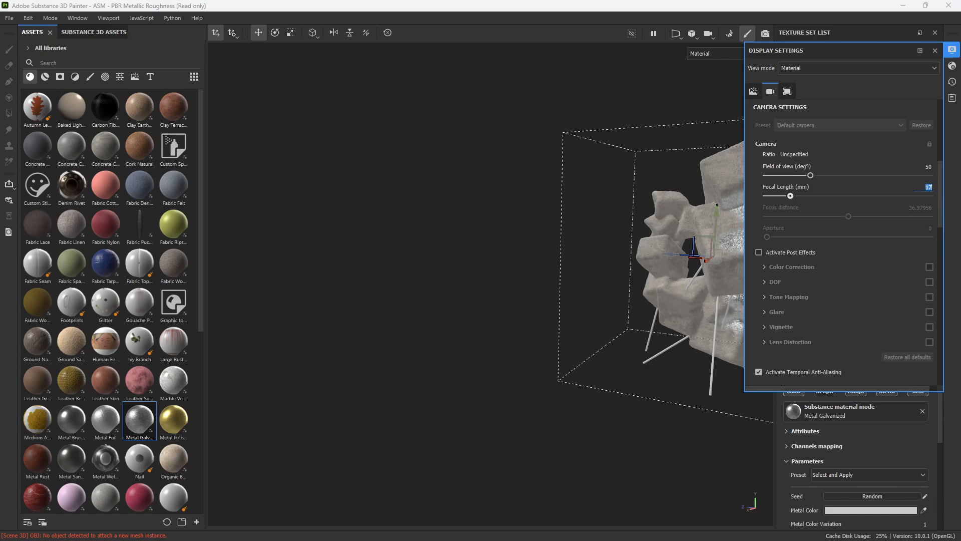
text(35)
key(Return)
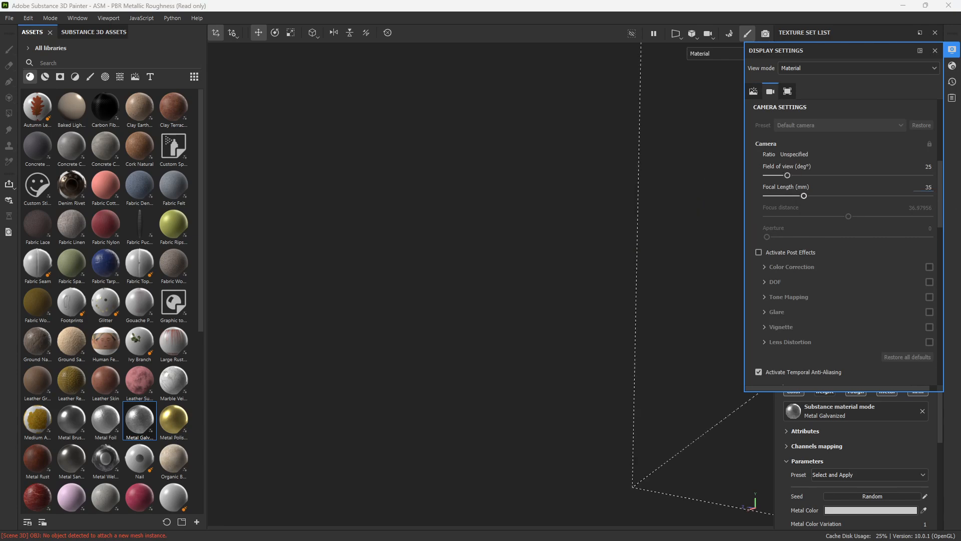
click(665, 334)
key(f)
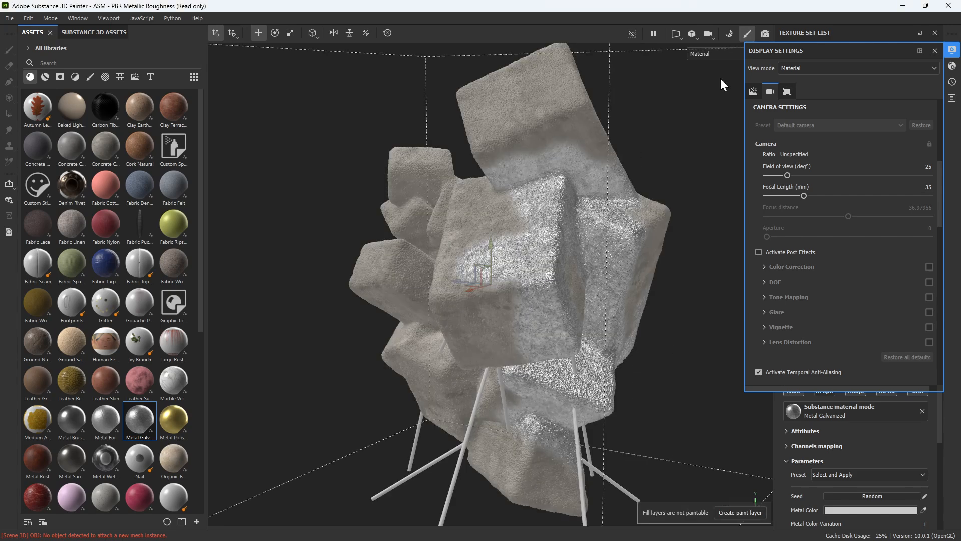
click(951, 50)
scroll(629, 249, down, 3)
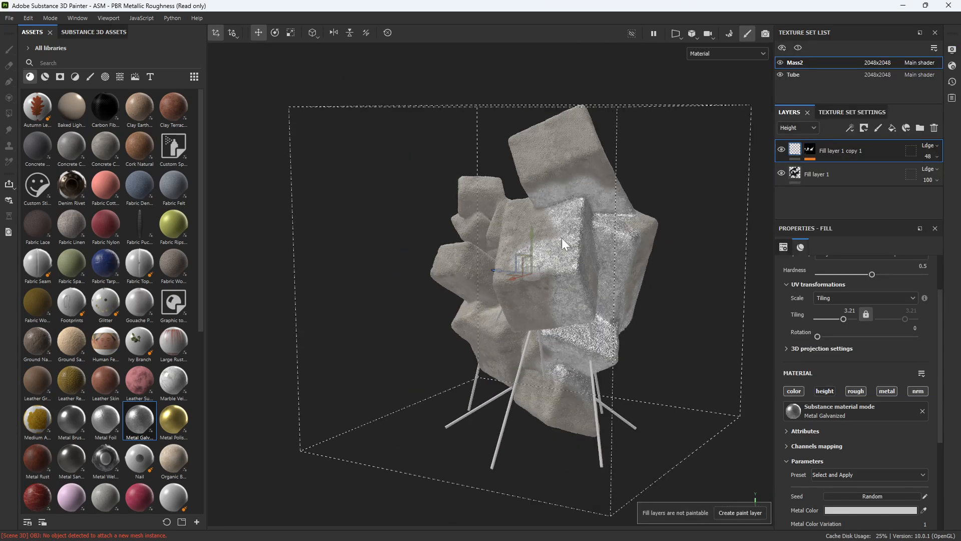
Try Concrete Cast and Cork Natural as the upper fill layer's material.
alt+drag(560, 251, 603, 259)
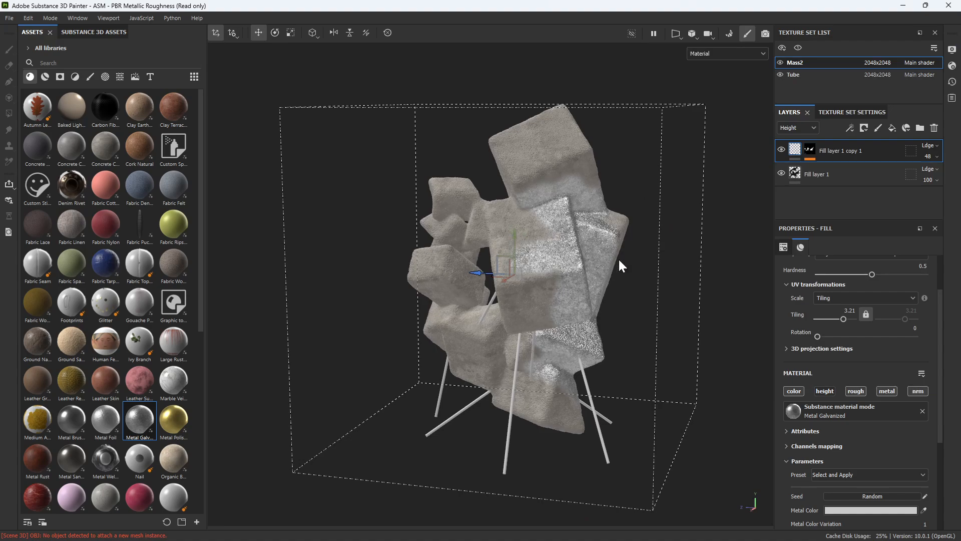
alt+drag(618, 257, 619, 259)
scroll(619, 259, up, 2)
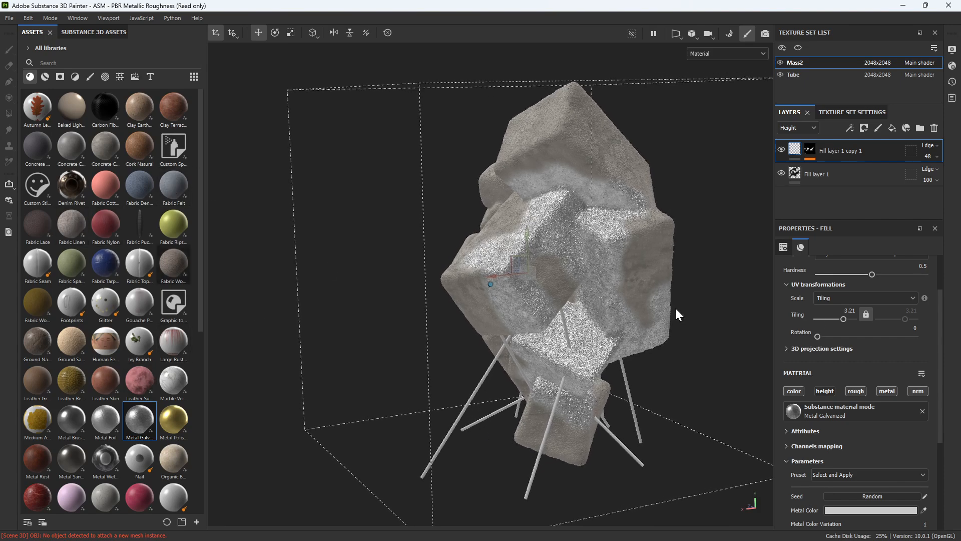
alt+drag(675, 306, 656, 295)
alt+drag(696, 268, 678, 323)
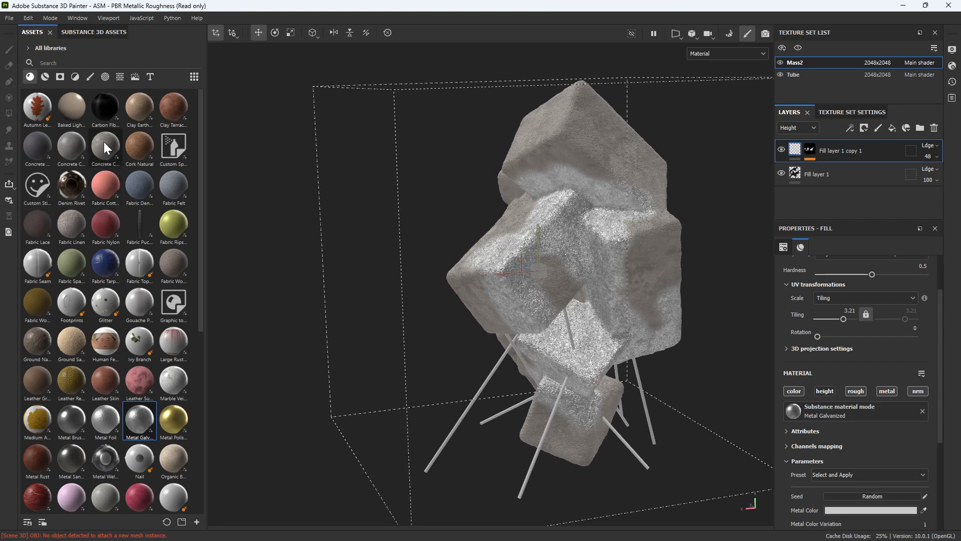
drag(73, 147, 851, 408)
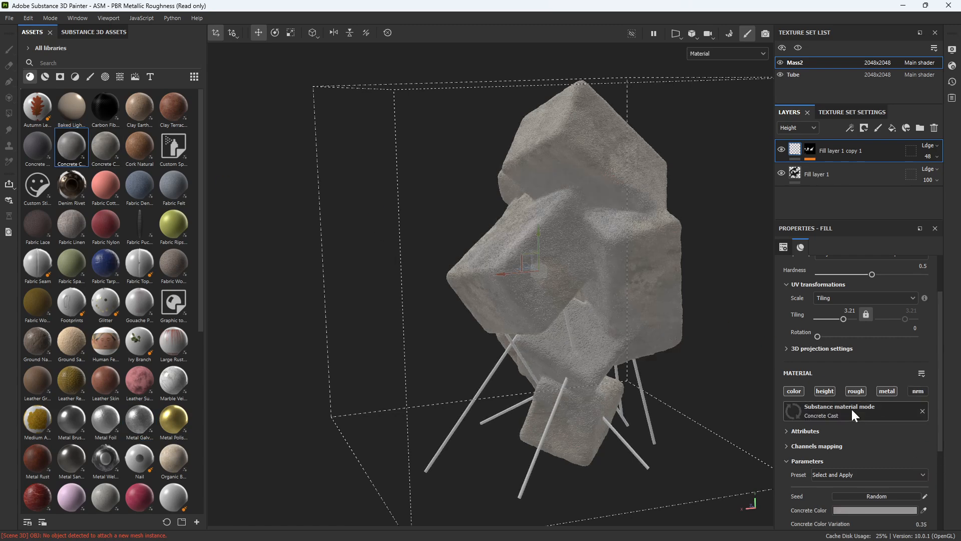
drag(139, 147, 858, 412)
Try Fabric Ripstop as the upper fill layer's material and change it back to Concrete Asphalt.
alt+drag(491, 284, 465, 293)
alt+drag(377, 316, 382, 312)
drag(173, 224, 846, 410)
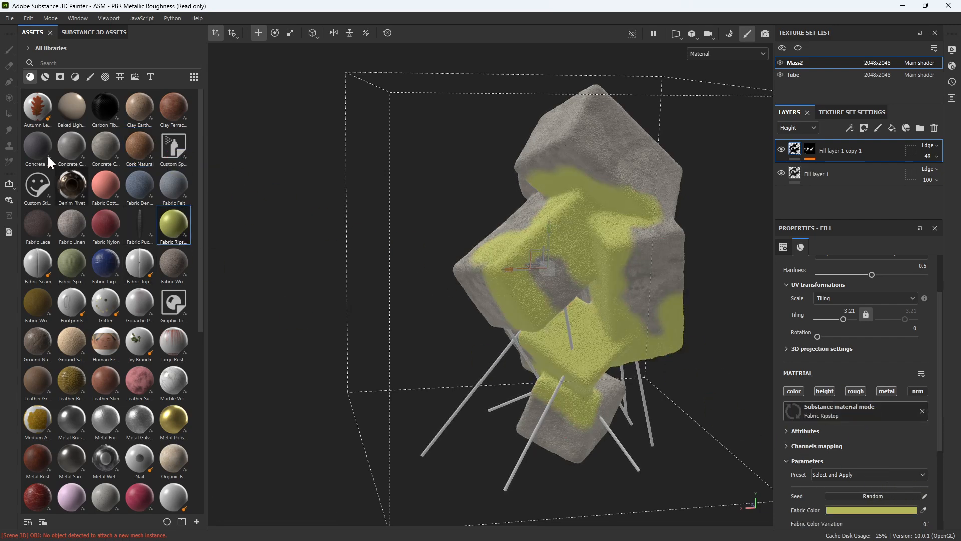
drag(30, 152, 831, 407)
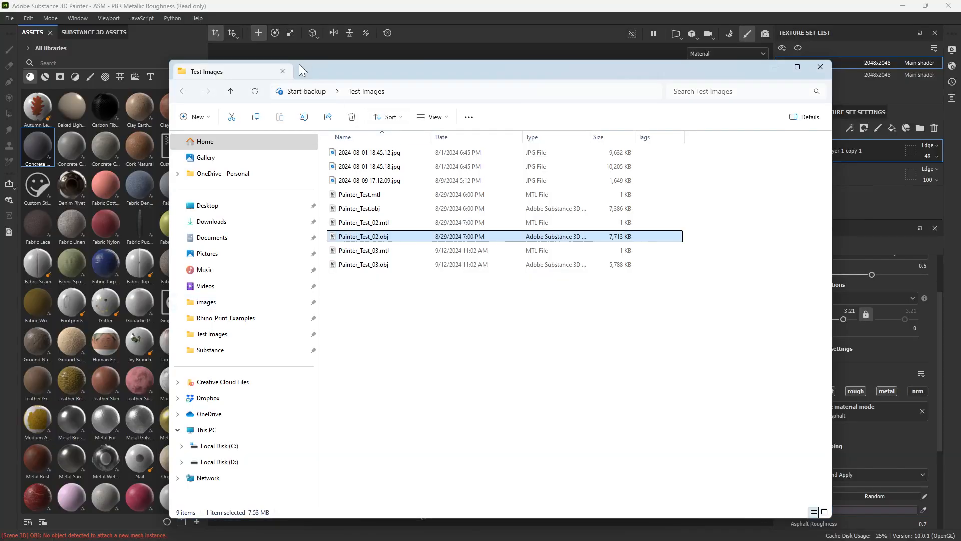
In File Explorer, open the Documents > Adobe > Adobe Substance 3D Sampler > Exports folder in a new tab.
click(304, 71)
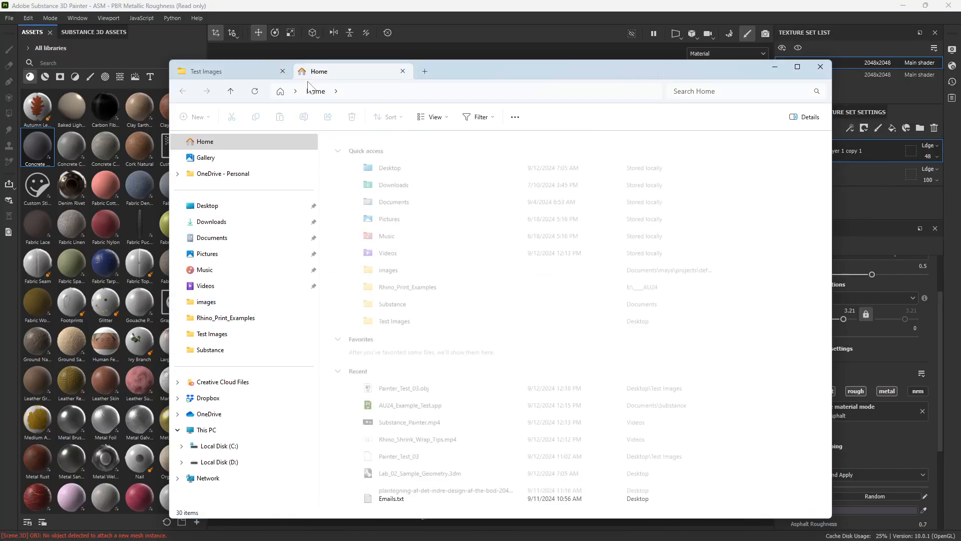
key(ctrl+l)
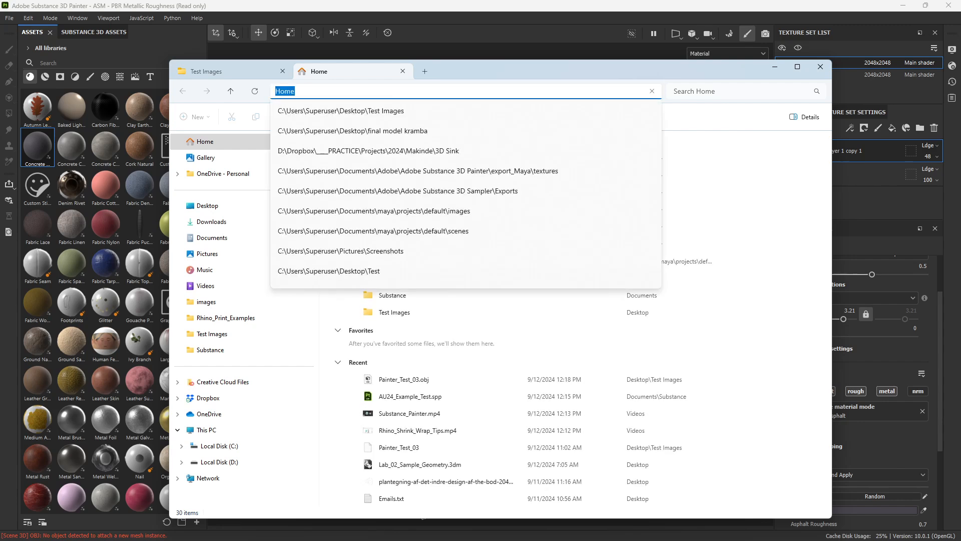
click(250, 238)
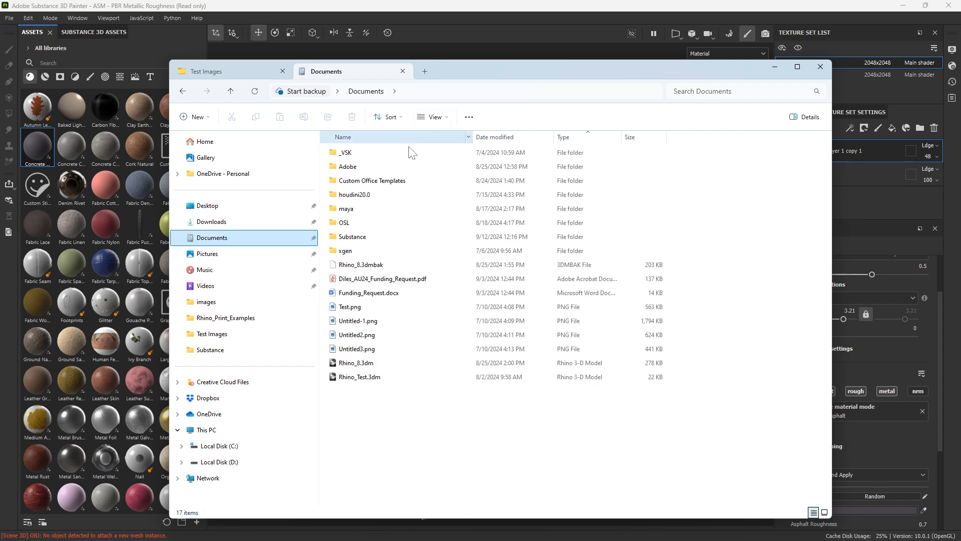
double_click(391, 167)
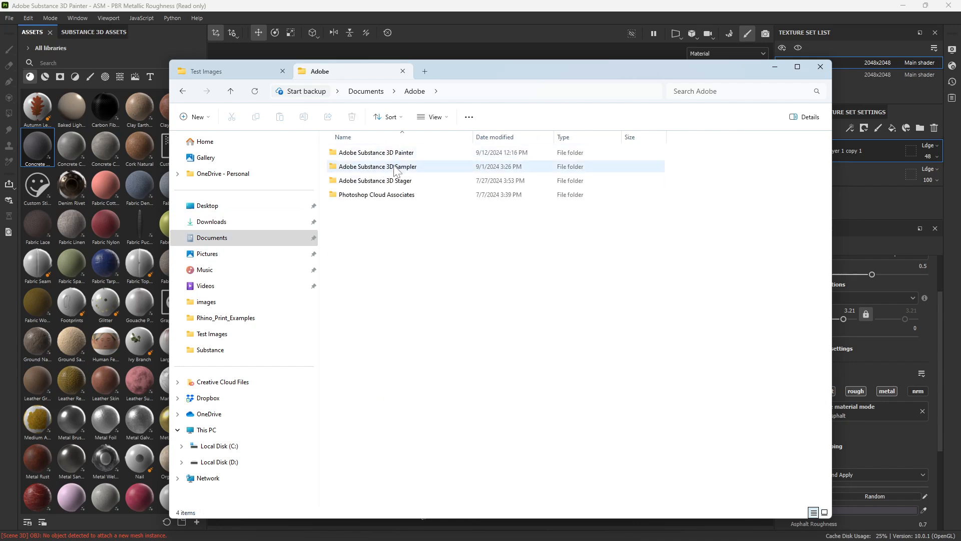
double_click(402, 167)
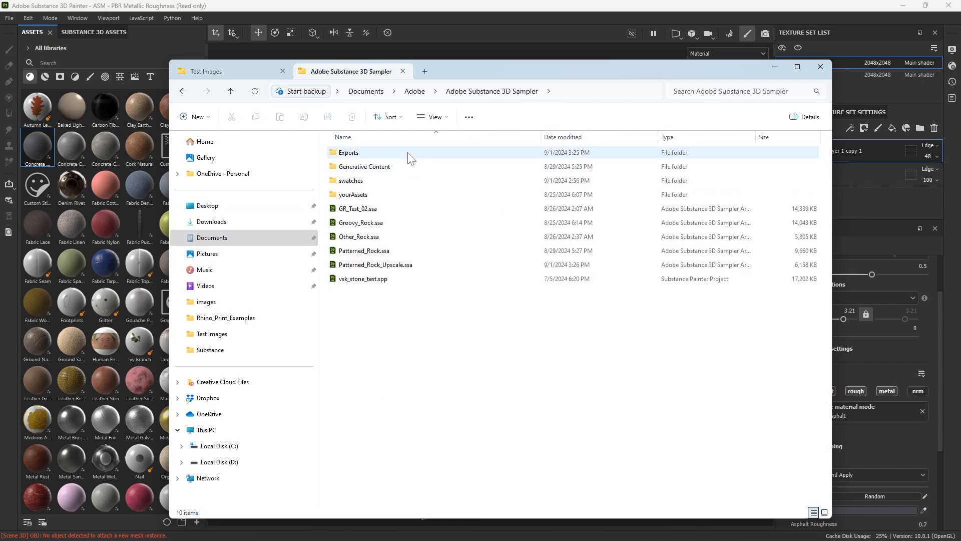
double_click(400, 154)
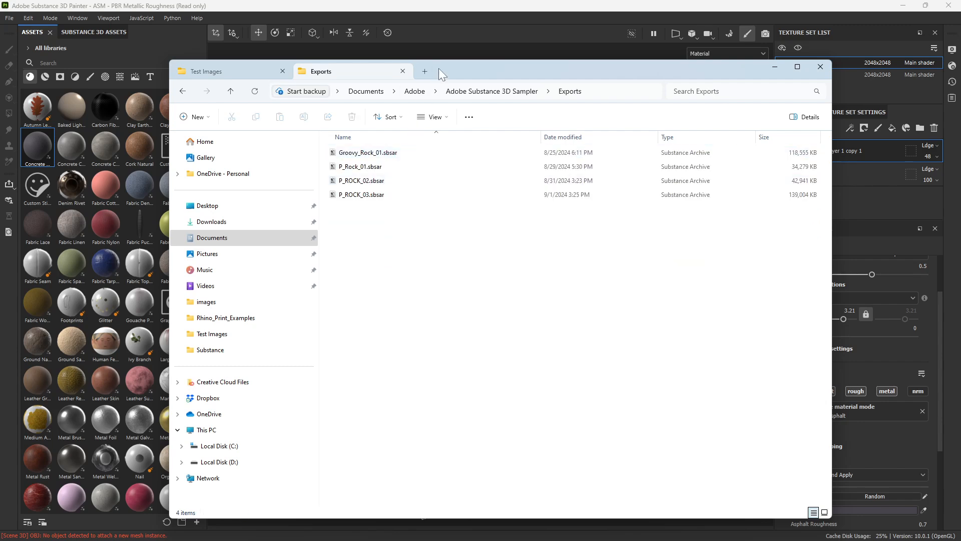
Import P_ROCK_03.sbsar from the Exports folder into the current project as a base material.
drag(438, 68, 574, 62)
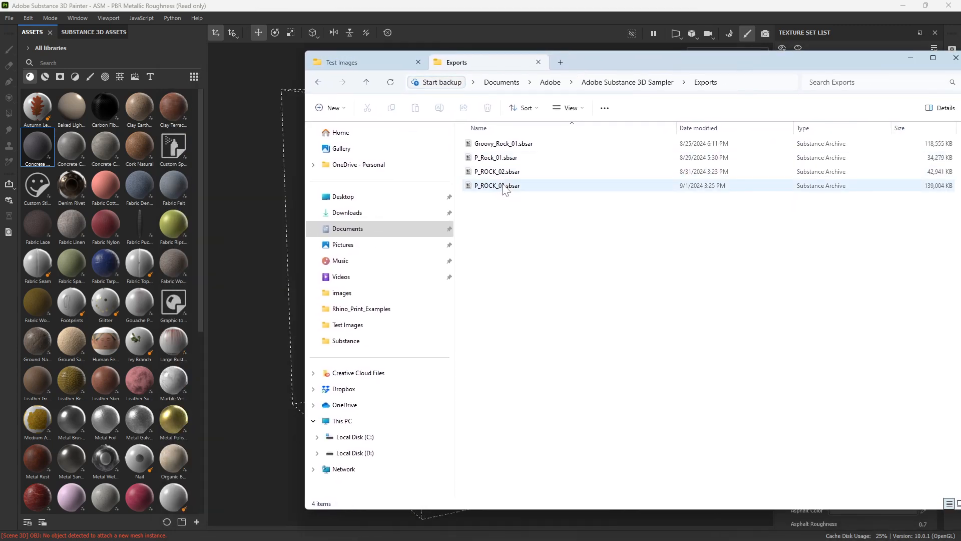
drag(505, 189, 116, 150)
click(910, 57)
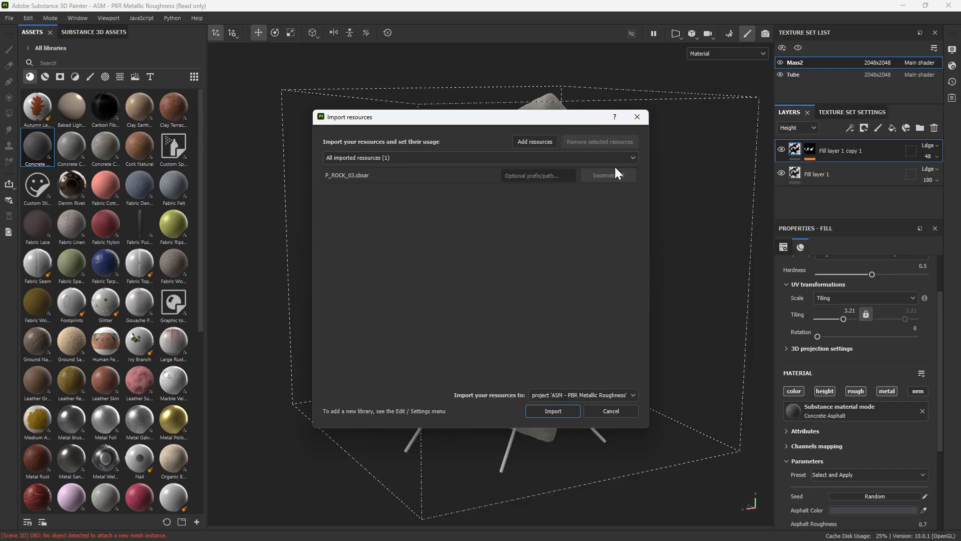
click(553, 411)
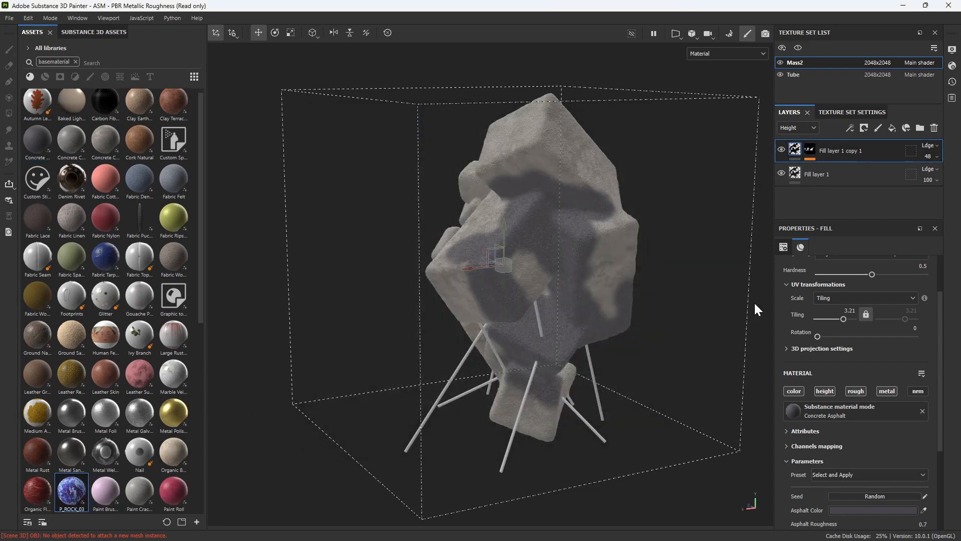
Assign the imported P_ROCK_03 material to the upper fill layer, then clear it and assign it again.
drag(74, 492, 572, 448)
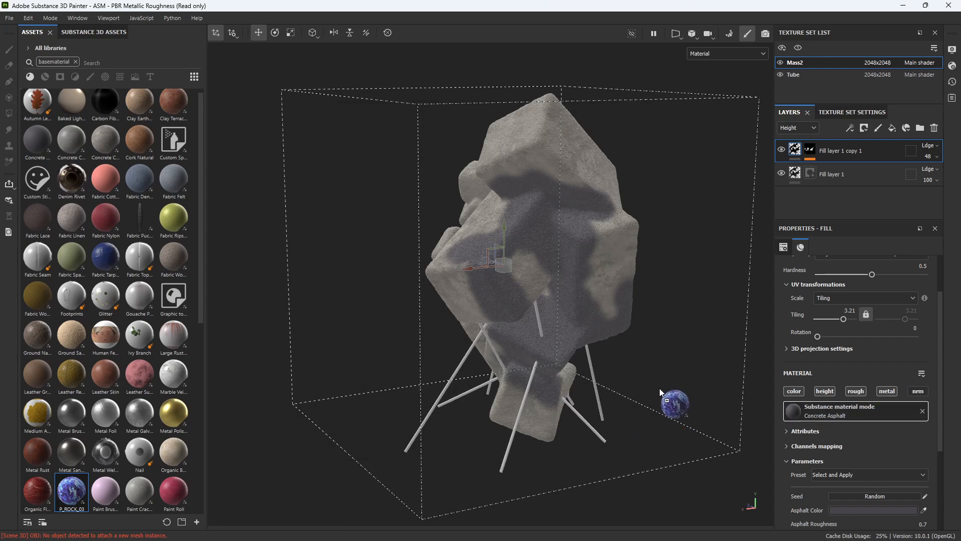
drag(785, 399, 854, 410)
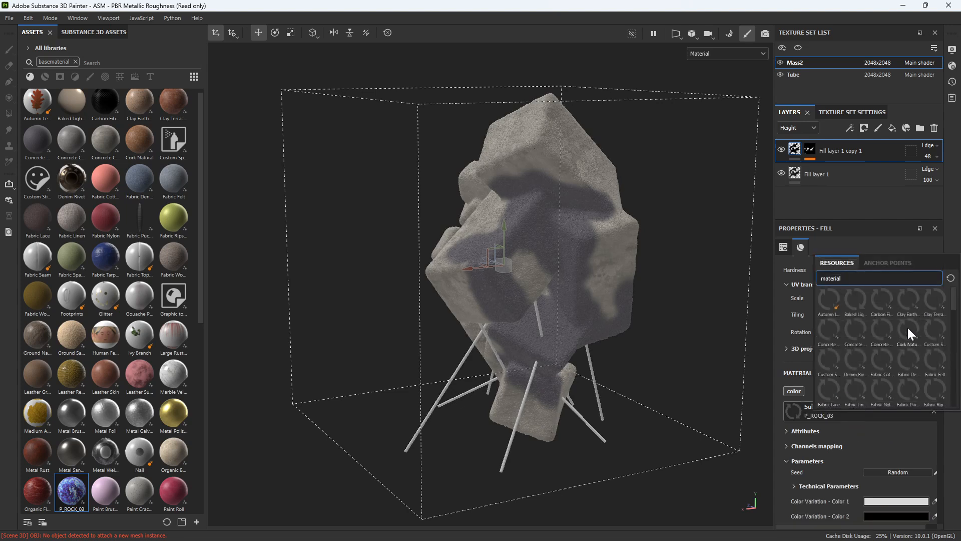
click(925, 249)
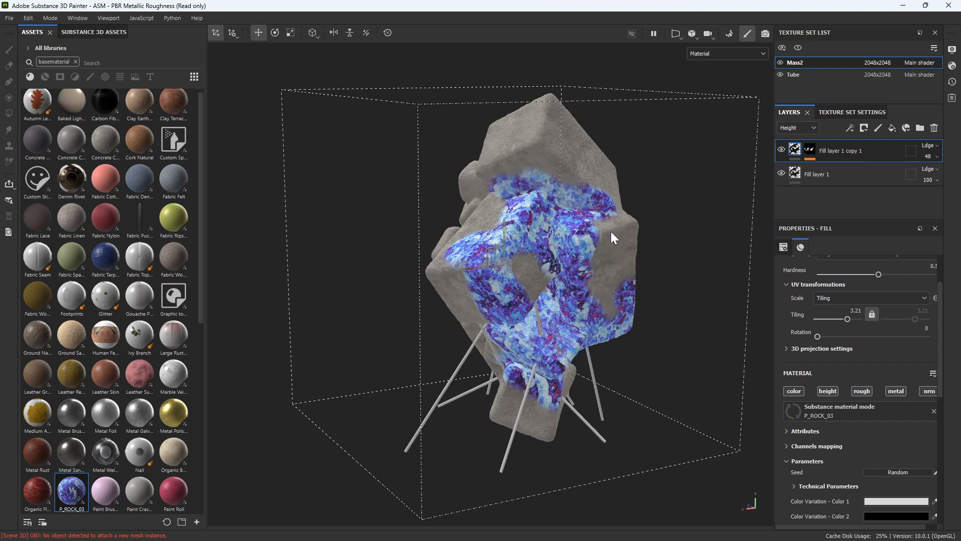
click(933, 410)
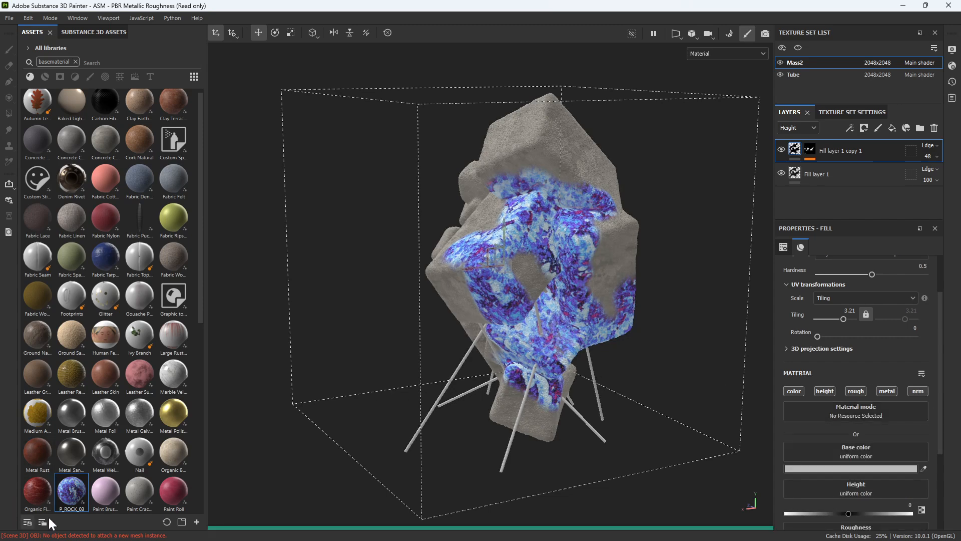
click(69, 494)
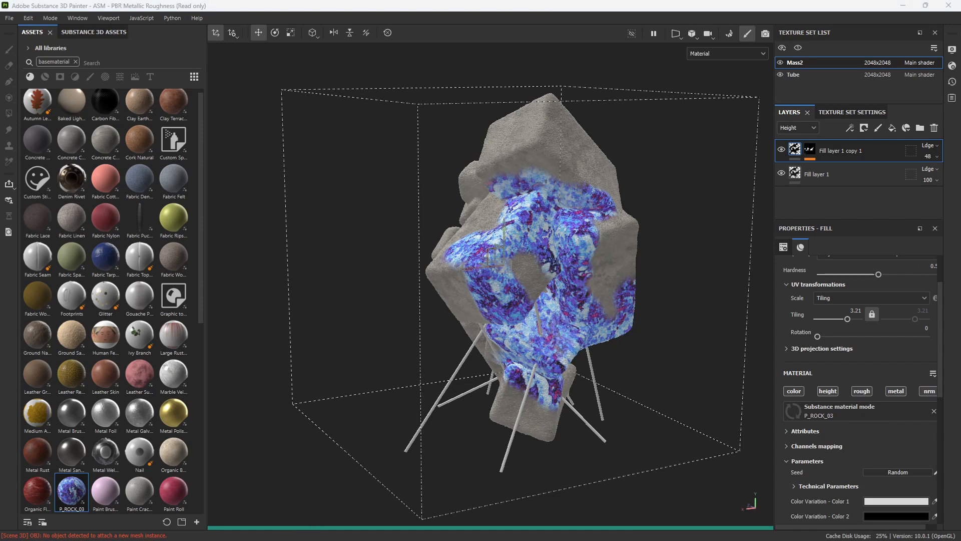
Switch to File Explorer and check the file size of P_ROCK_03.sbsar.
key(alt+Tab)
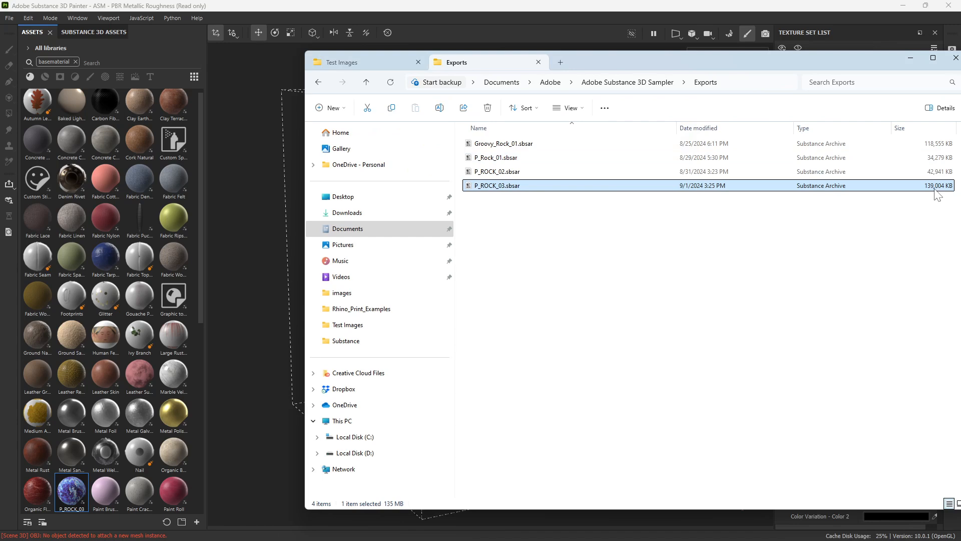
Import P_ROCK_02.sbsar from the Exports folder into the current project as a base material.
drag(686, 58, 641, 59)
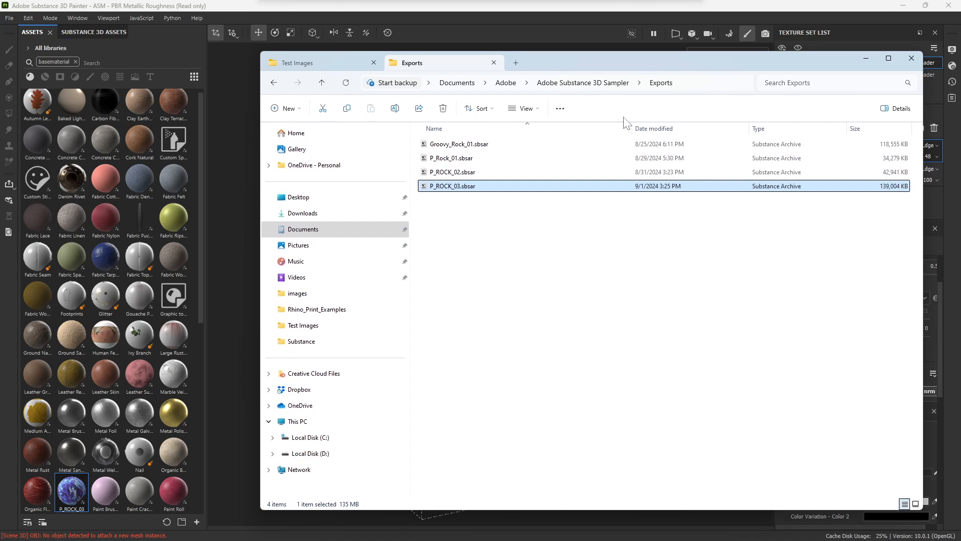
click(454, 174)
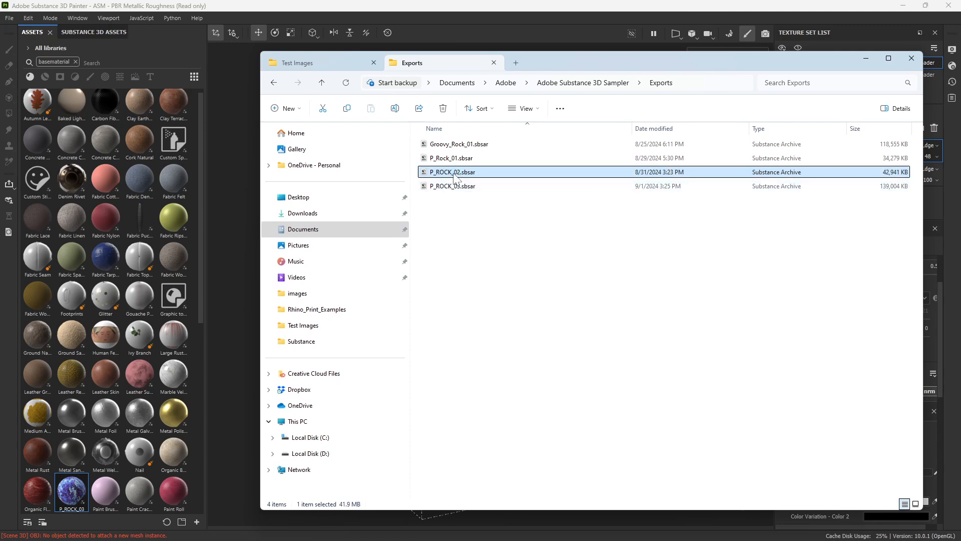
mouse_move(454, 176)
mouse_down()
mouse_move(87, 481)
mouse_move(83, 496)
mouse_up()
click(865, 58)
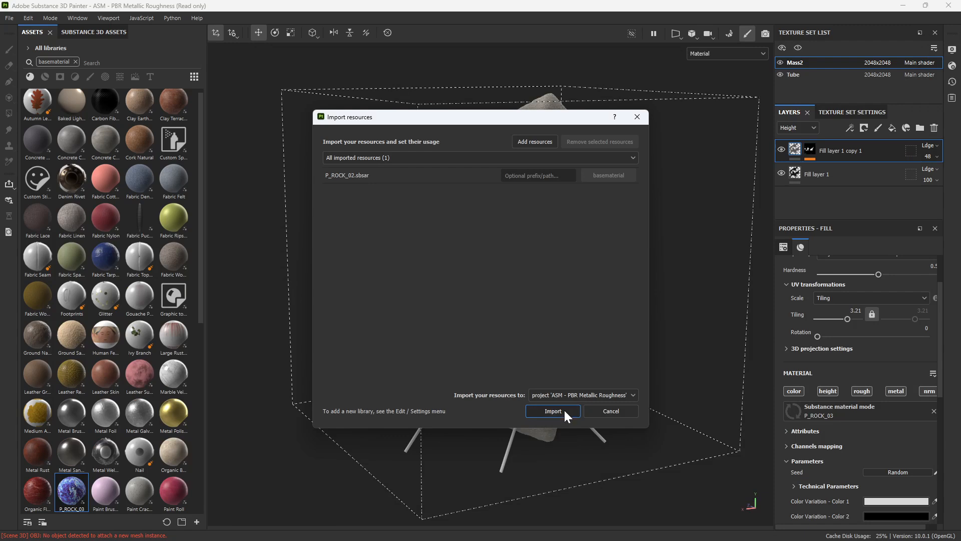
click(552, 410)
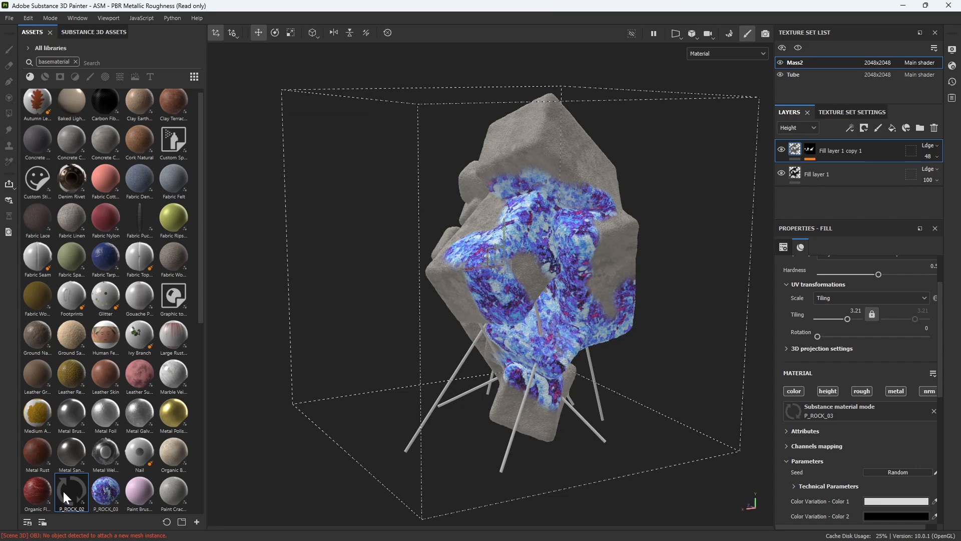
Assign the imported P_ROCK_02 material to Fill layer 1 copy 1 and to Fill layer 1 below it.
mouse_move(64, 491)
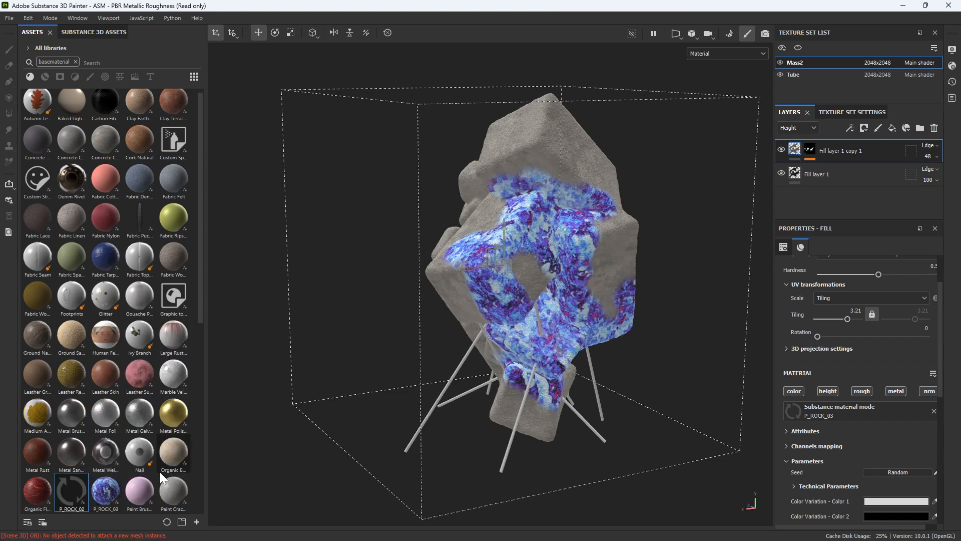
drag(79, 489, 833, 409)
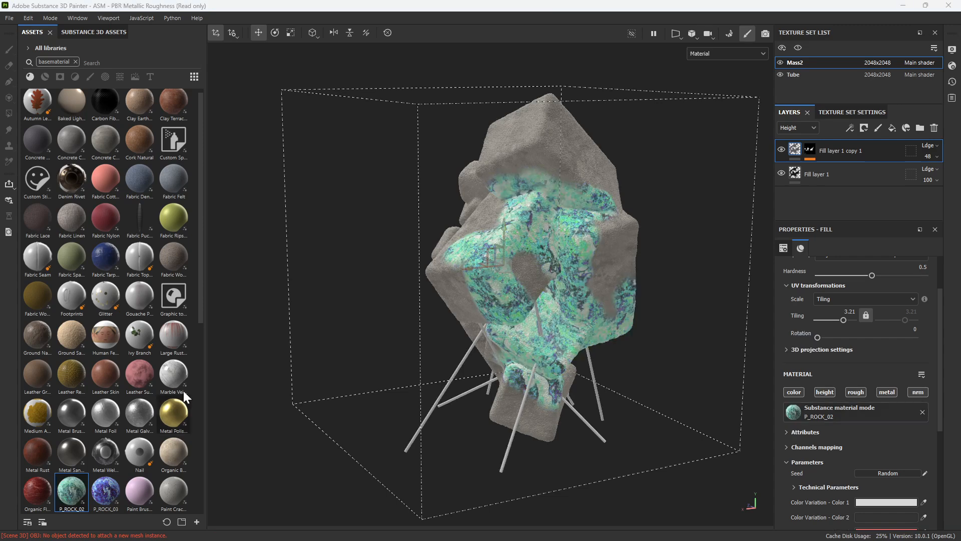
click(572, 224)
mouse_move(664, 227)
alt+mouse_down()
mouse_move(556, 227)
mouse_move(554, 239)
alt+mouse_up()
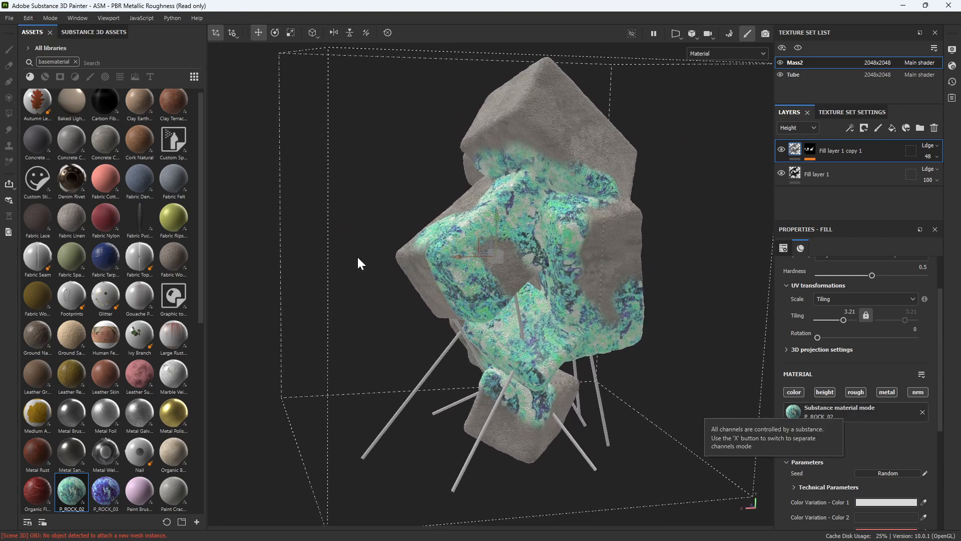
click(818, 175)
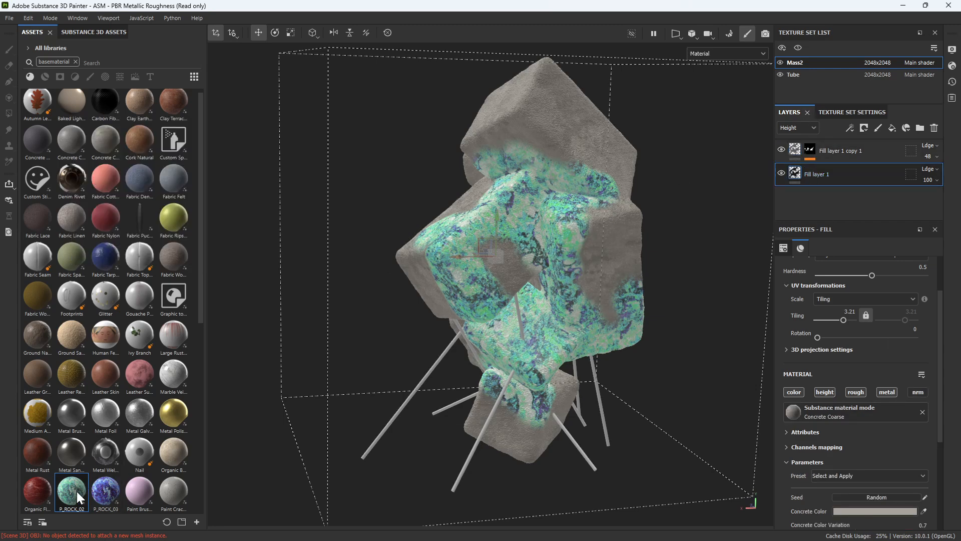
drag(74, 489, 841, 418)
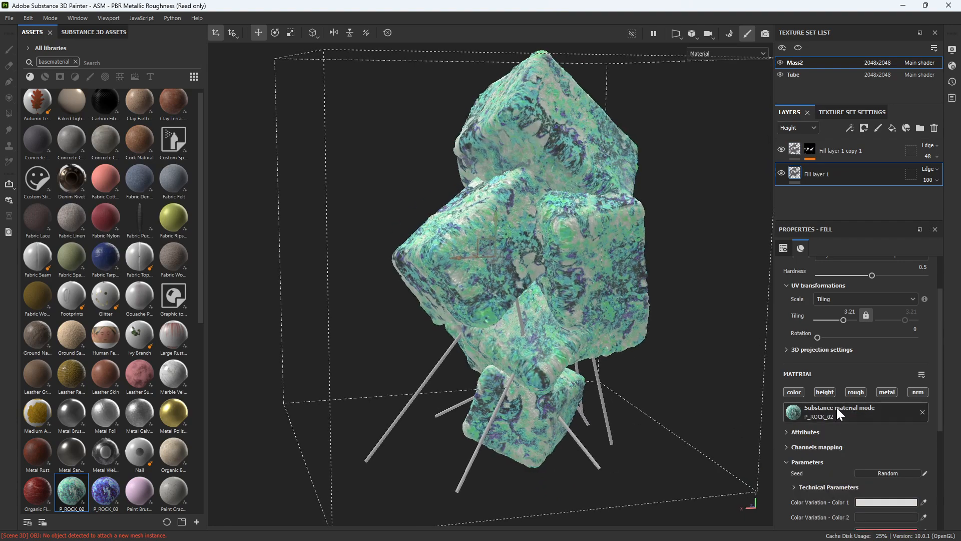
Assign P_ROCK_03 to Fill layer 1 copy 1 and set its tiling to 0.68 and rotation to 46.45.
click(839, 150)
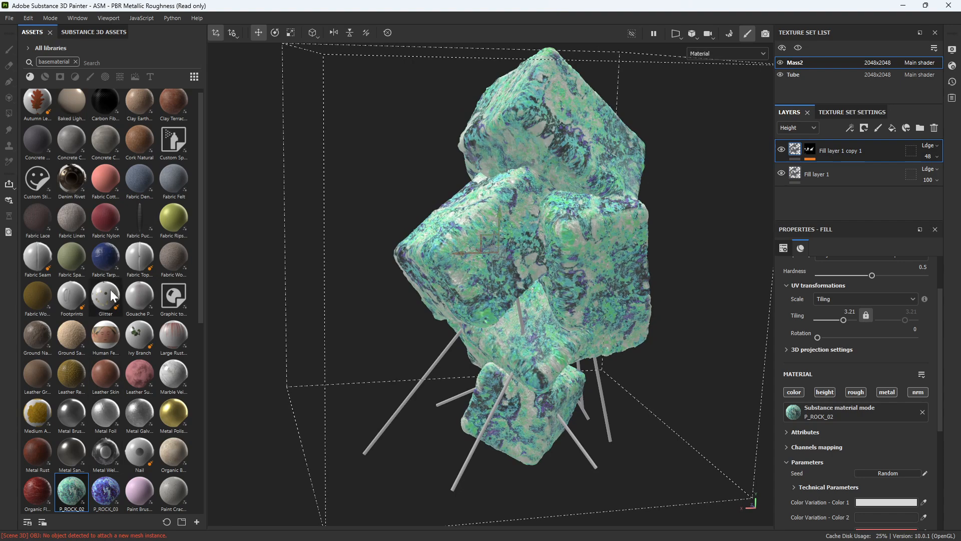
scroll(98, 239, up, 1)
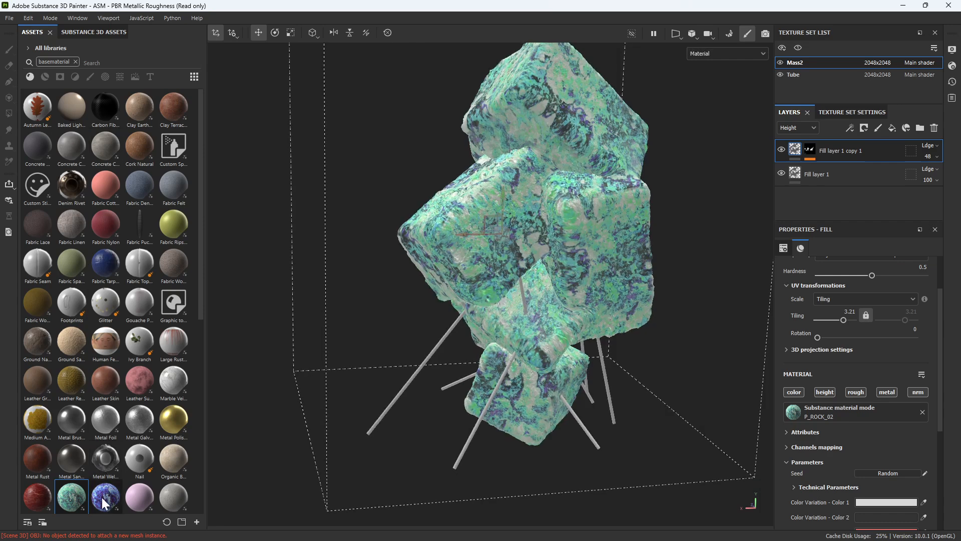
drag(103, 502, 848, 414)
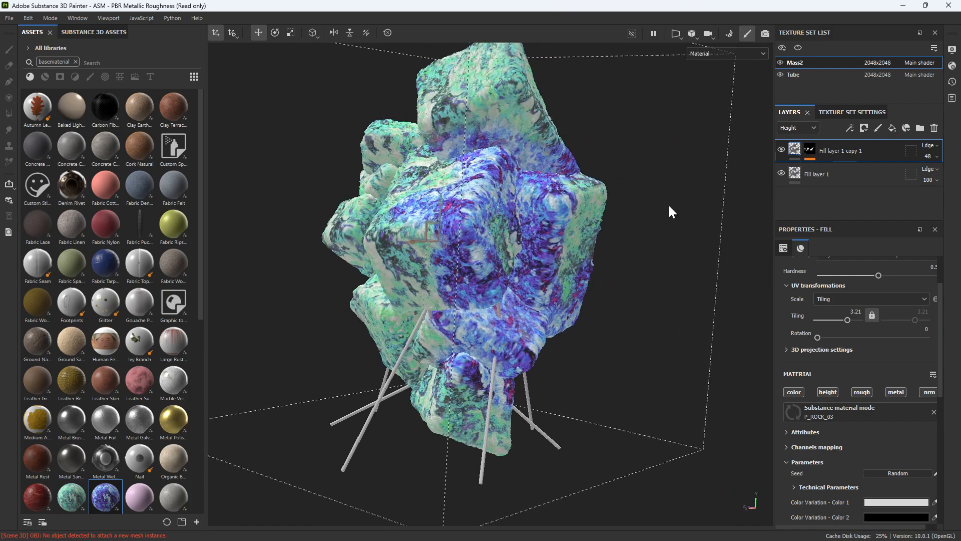
mouse_move(669, 207)
alt+mouse_down()
mouse_move(706, 183)
mouse_move(725, 190)
alt+mouse_up()
scroll(831, 349, up, 3)
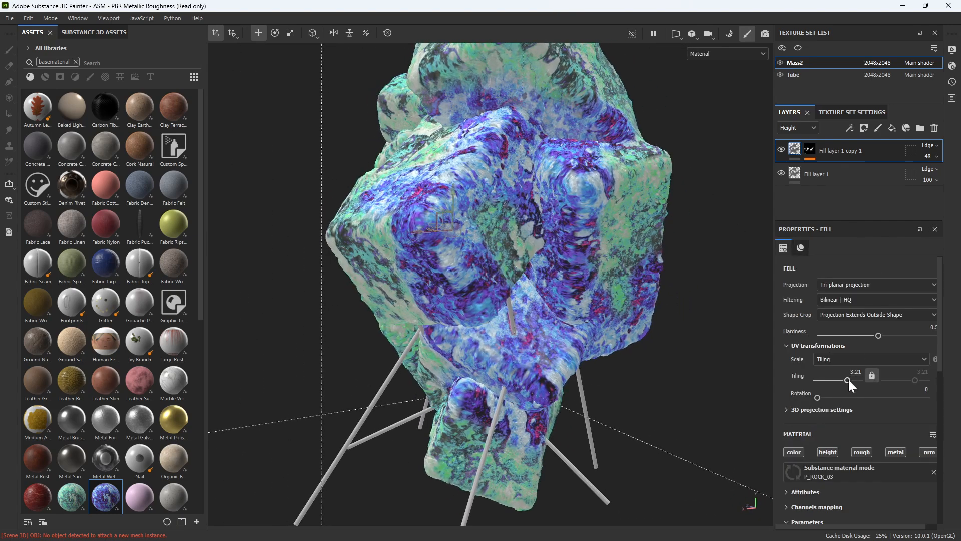
drag(848, 380, 831, 399)
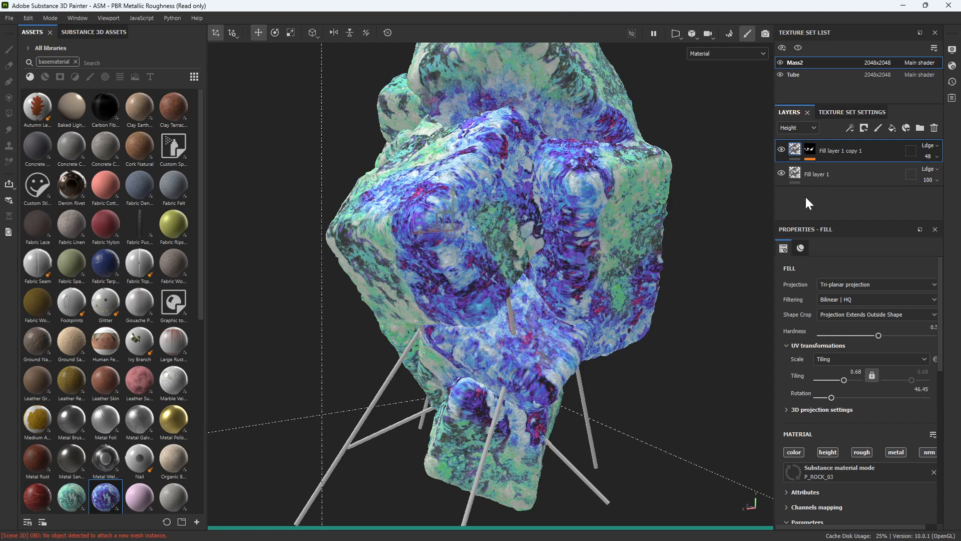
Replace the upper fill layer's material with Concrete Coarse and finally Concrete Asphalt, using a tiling of 1.76.
scroll(834, 444, down, 3)
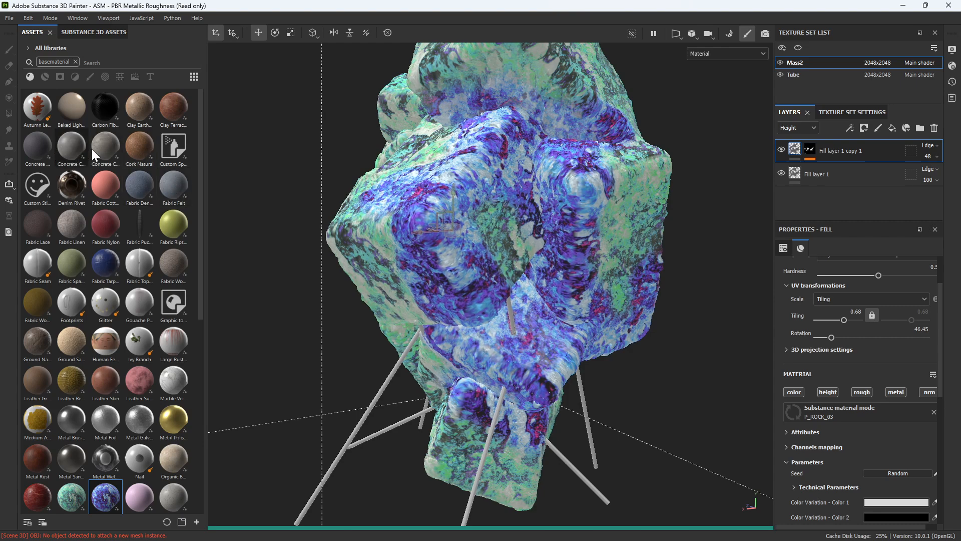
drag(100, 147, 789, 408)
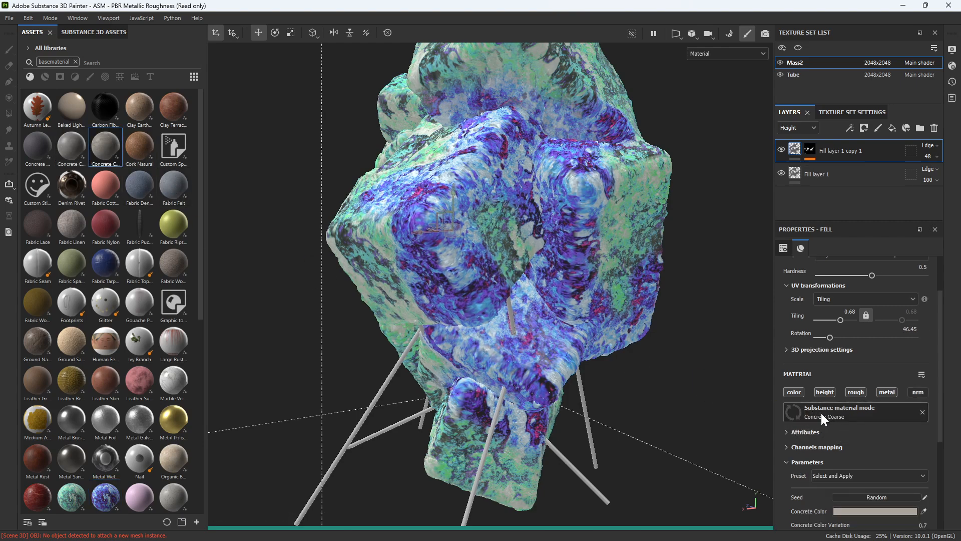
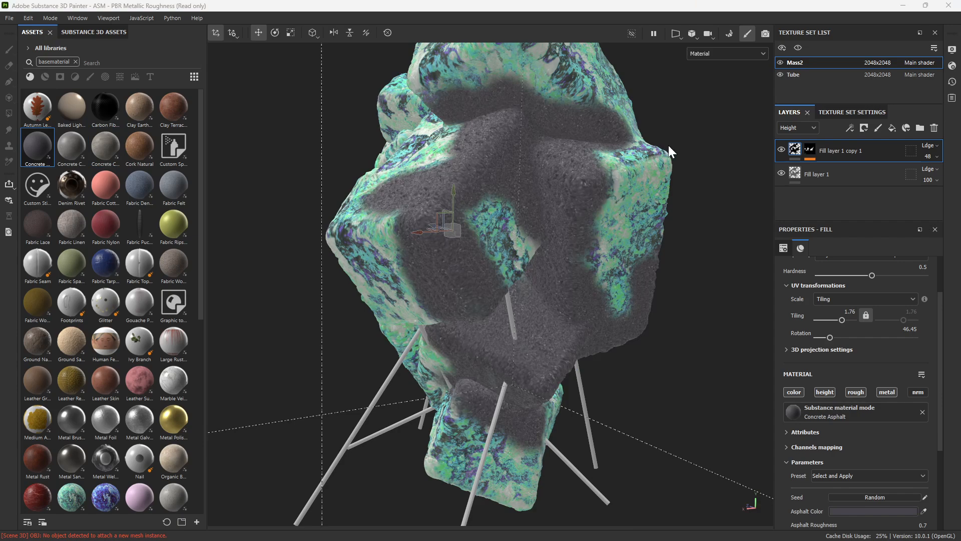
click(642, 197)
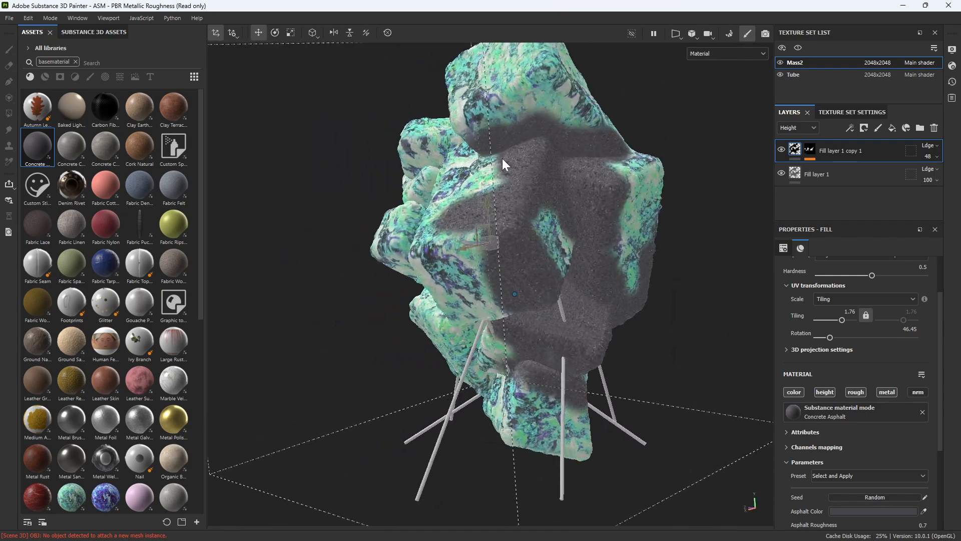
Show the layers' Base color channel and lower the opacity of Fill layer 1 copy 1 to 92.
click(810, 150)
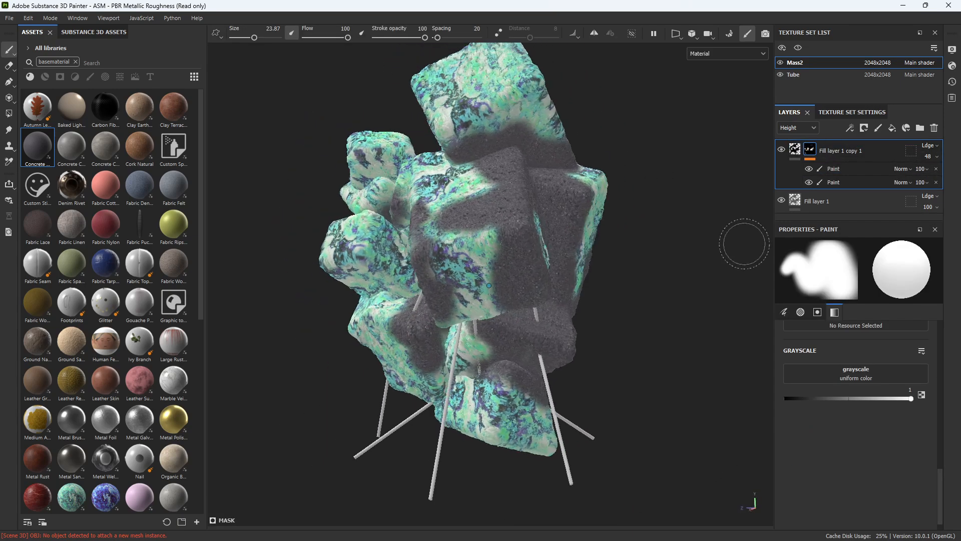
click(812, 128)
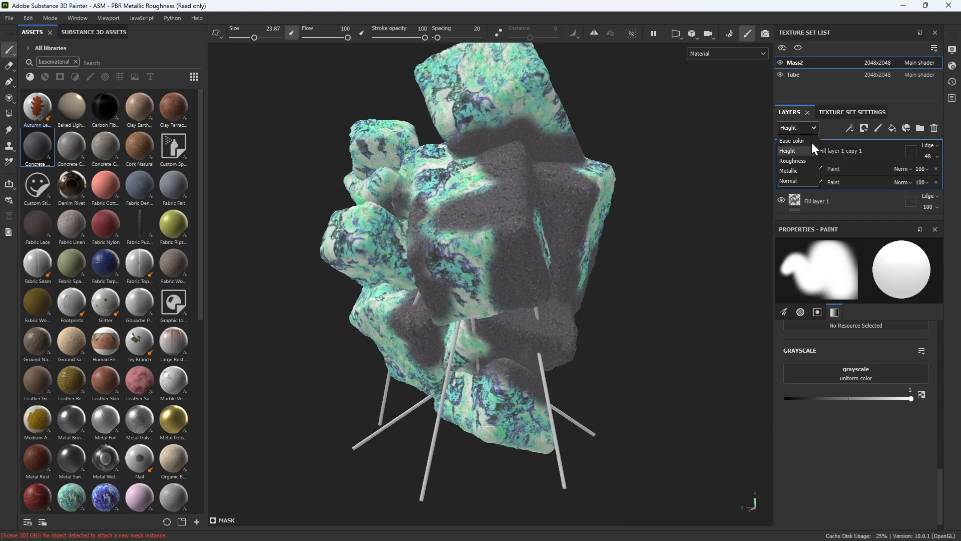
click(806, 142)
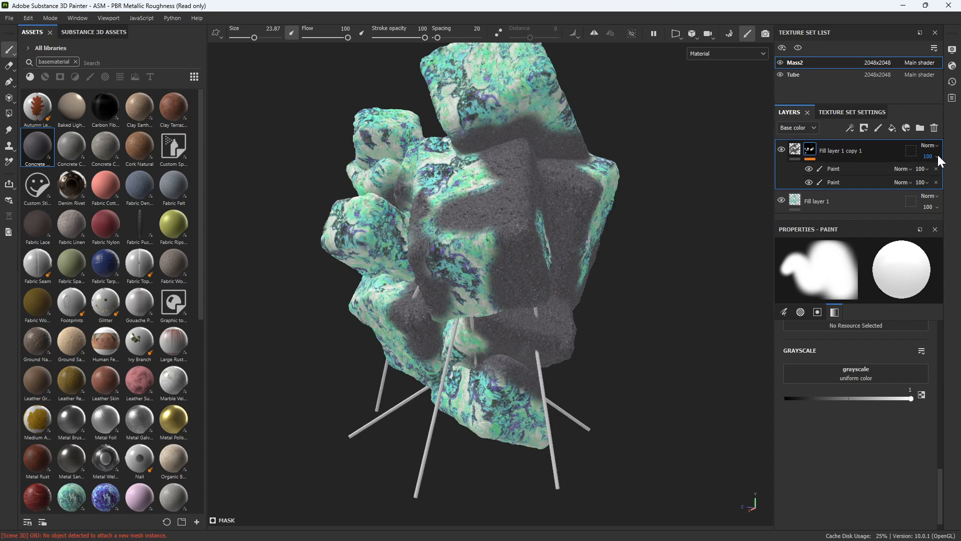
click(930, 157)
mouse_move(955, 175)
mouse_down()
mouse_move(945, 175)
mouse_move(953, 179)
mouse_up()
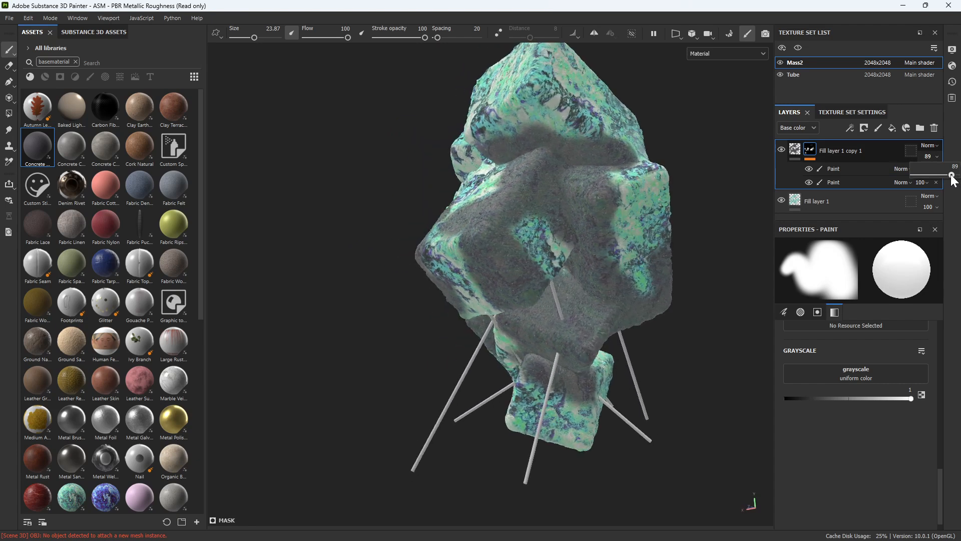
drag(952, 180, 952, 177)
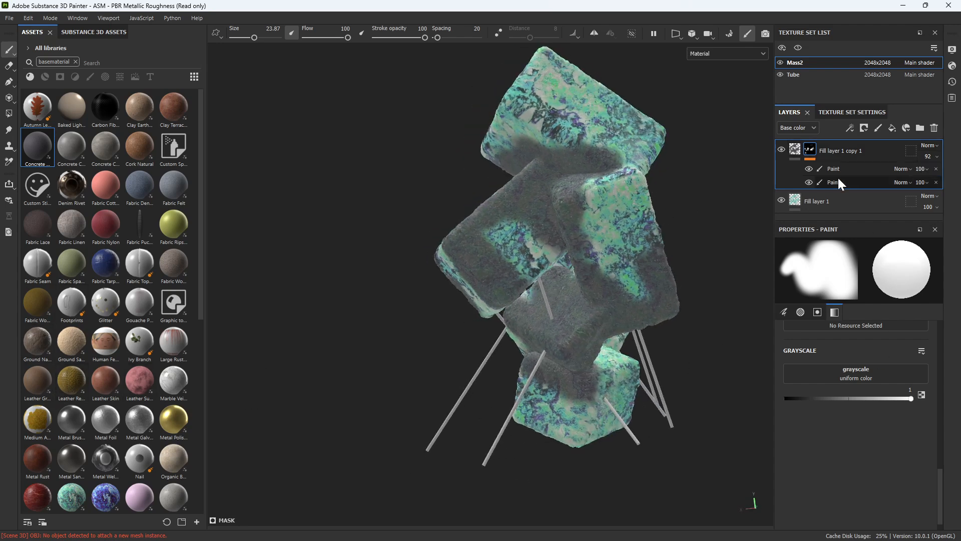
Set the Hue/Saturation hue of Fill layer 1's P_ROCK_02 material to 0.76834 for a pink tint.
click(821, 200)
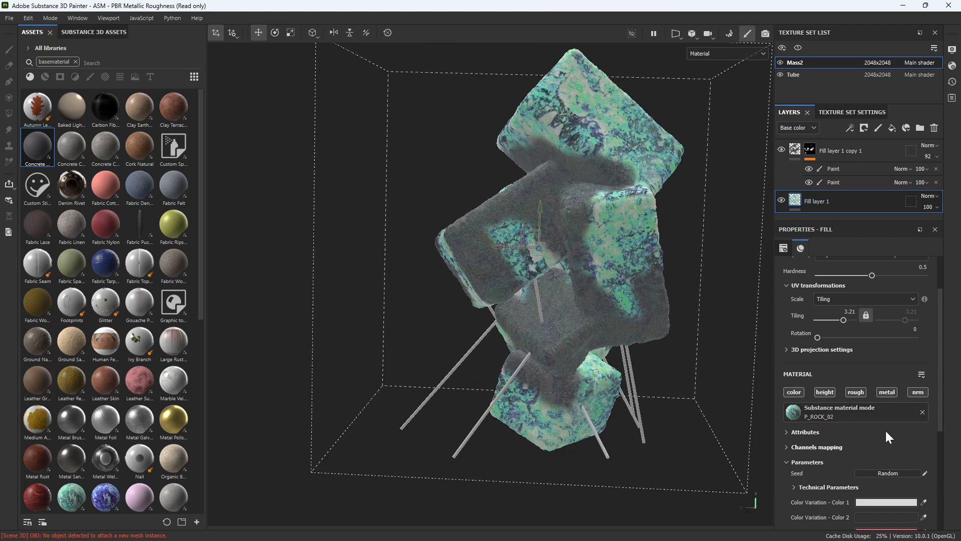
scroll(892, 389, down, 3)
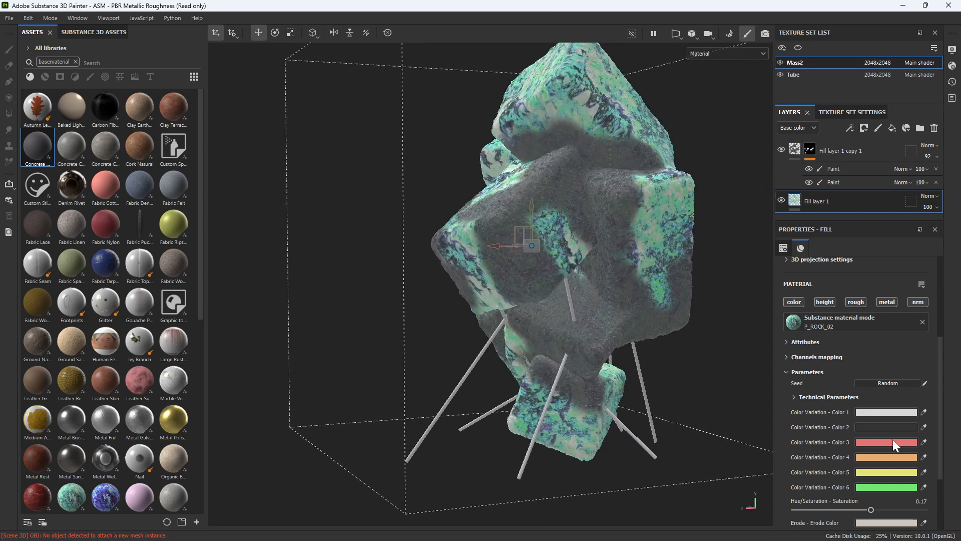
scroll(896, 423, down, 3)
scroll(896, 423, down, 1)
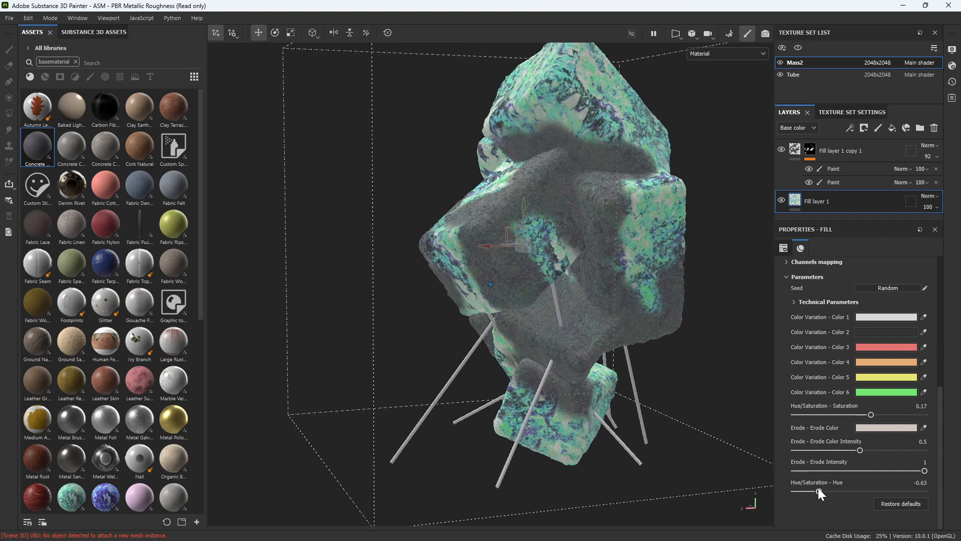
drag(818, 488, 813, 488)
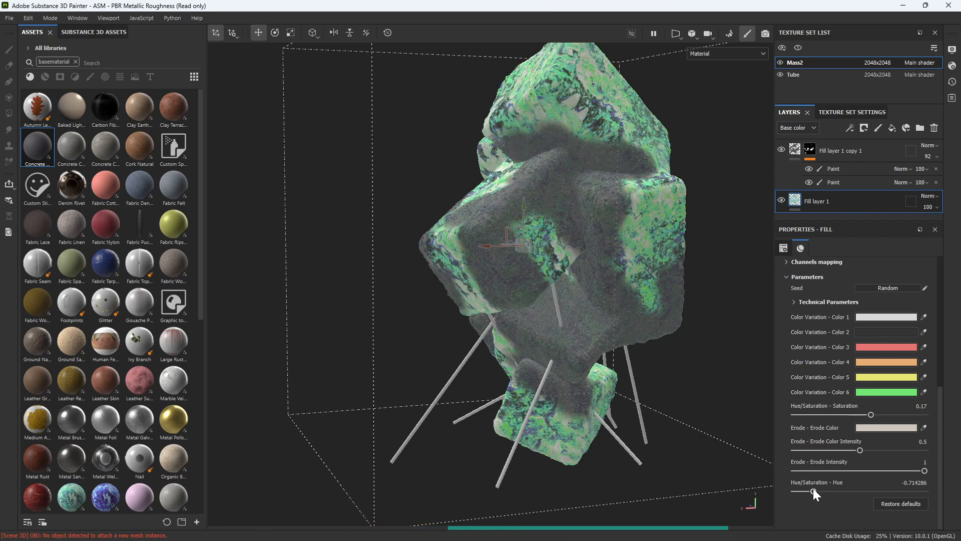
click(909, 491)
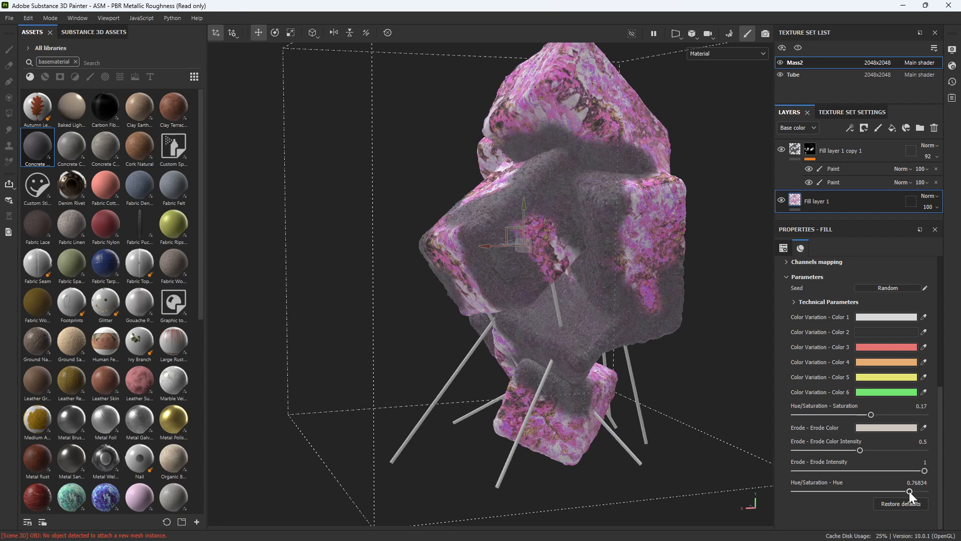
click(706, 266)
mouse_move(707, 266)
alt+mouse_down()
mouse_move(688, 305)
mouse_move(596, 279)
mouse_move(586, 377)
mouse_move(569, 379)
alt+mouse_up()
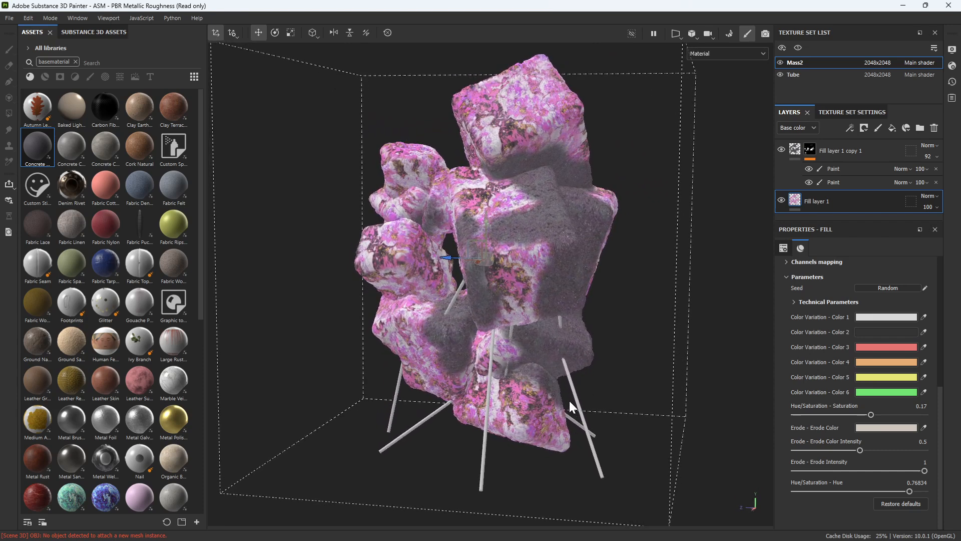
alt+drag(578, 421, 575, 392)
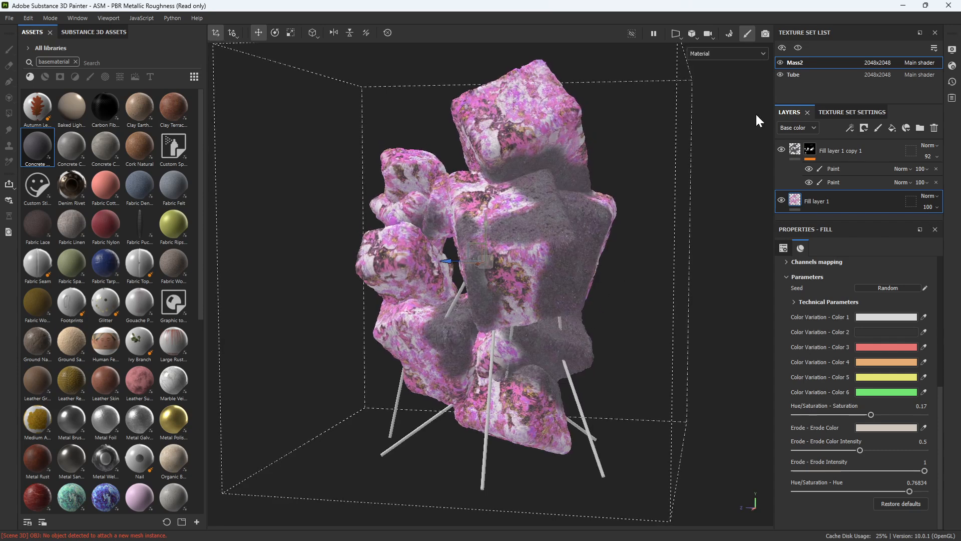
Hide the Mass2 texture set and make Tube the active texture set.
click(780, 63)
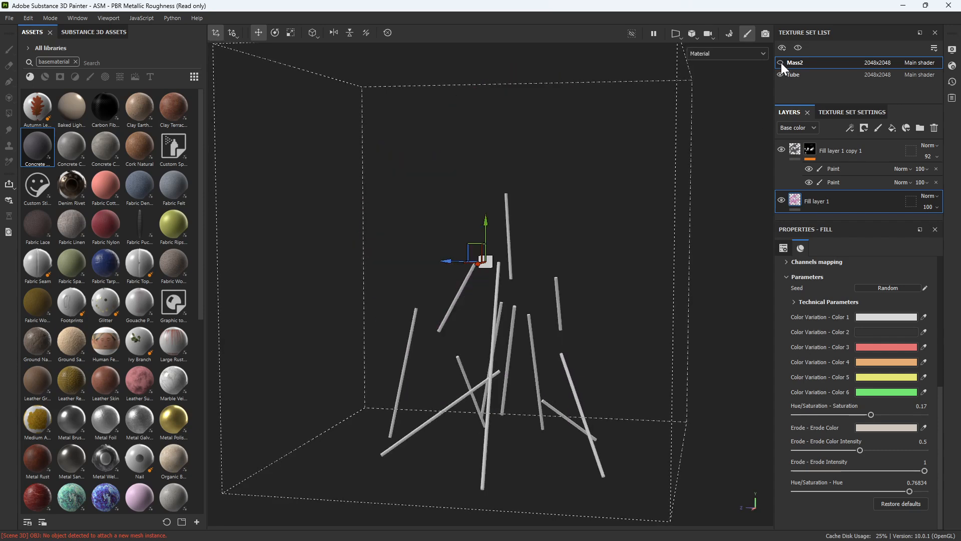
click(794, 75)
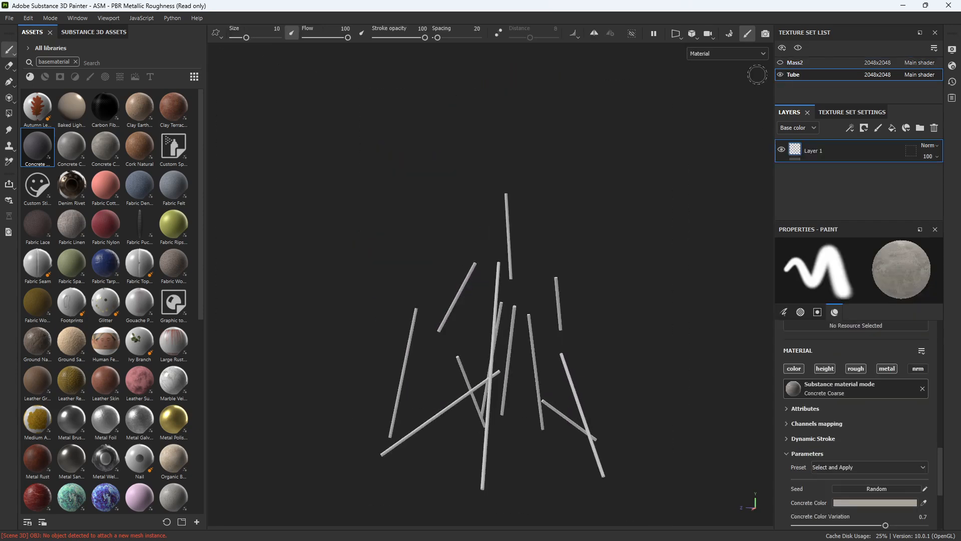
Remove the basematerial filter from the asset library and search it for metal.
click(75, 61)
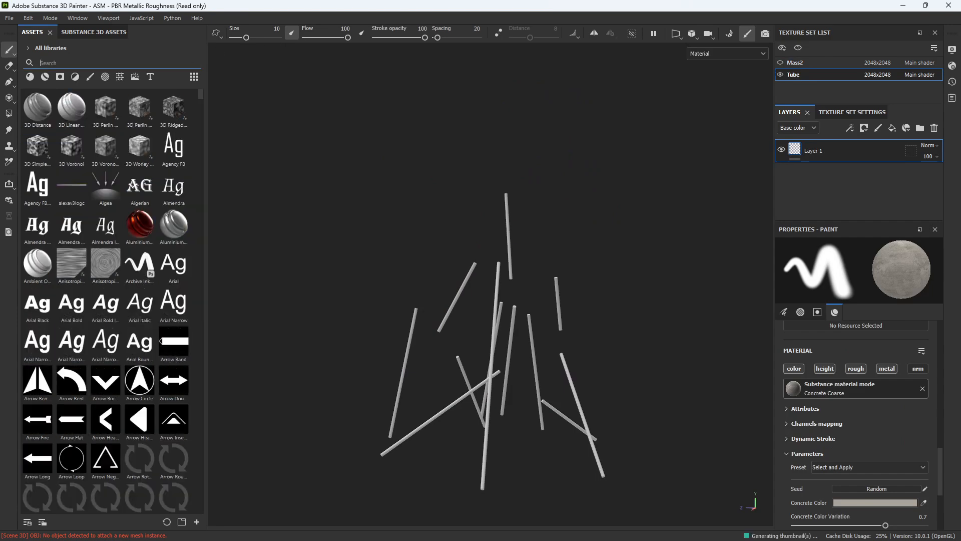
text(metaa)
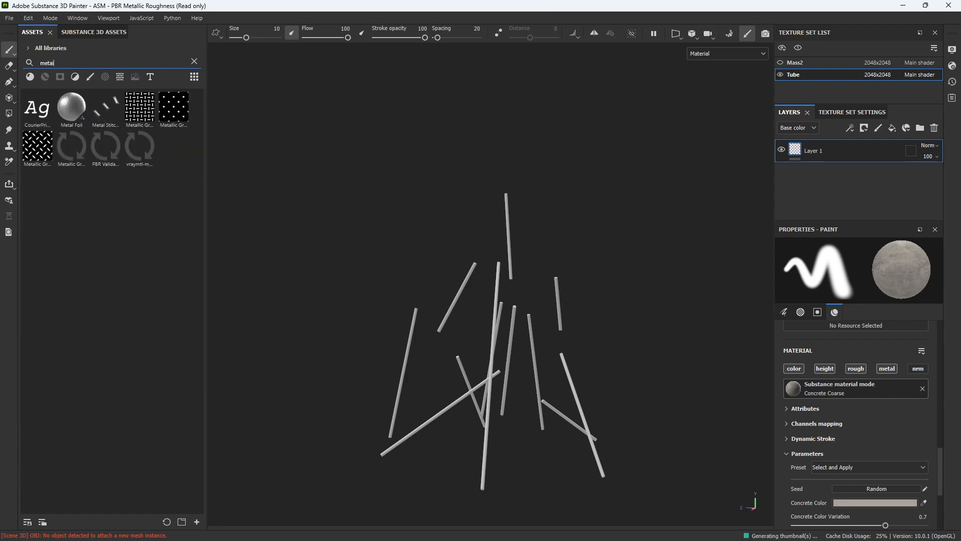
key(BackSpace)
text(l)
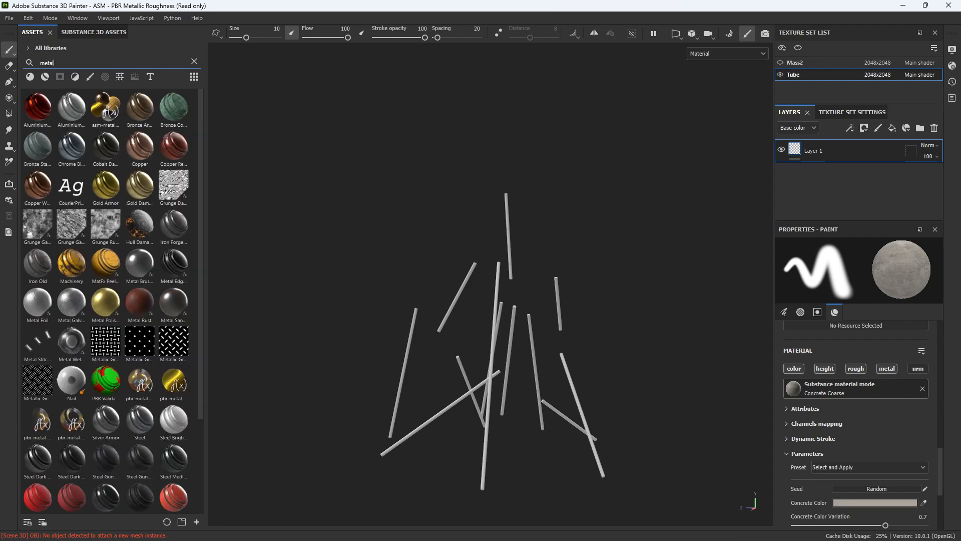
Limit the metal search results to materials and add Metal Brushed to the Tube layer stack.
click(31, 74)
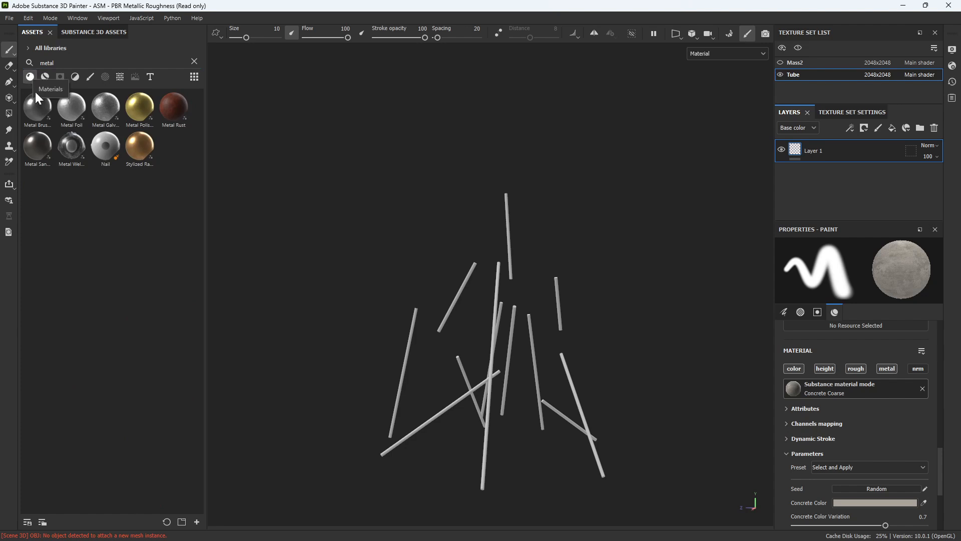
mouse_move(39, 123)
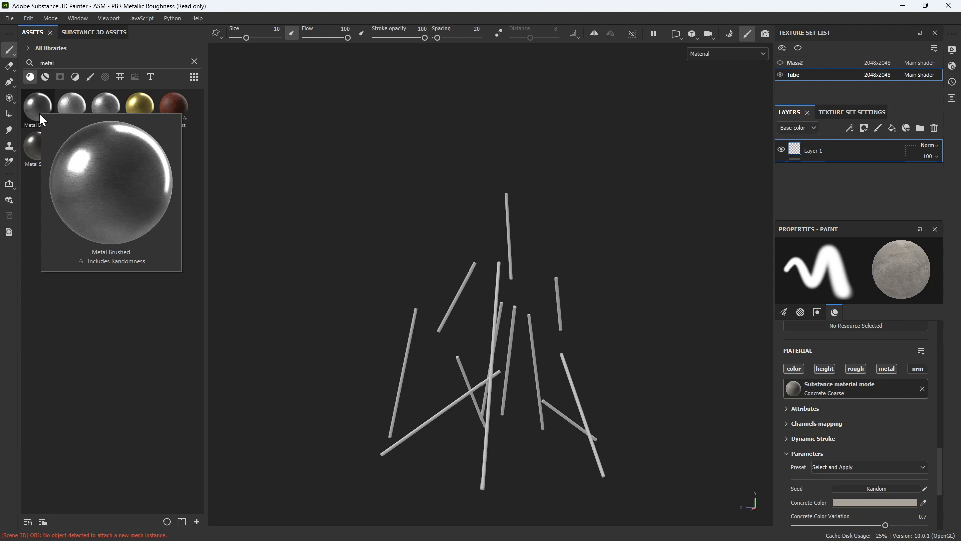
mouse_move(38, 106)
mouse_down()
mouse_move(898, 405)
mouse_move(851, 273)
mouse_move(844, 149)
mouse_up()
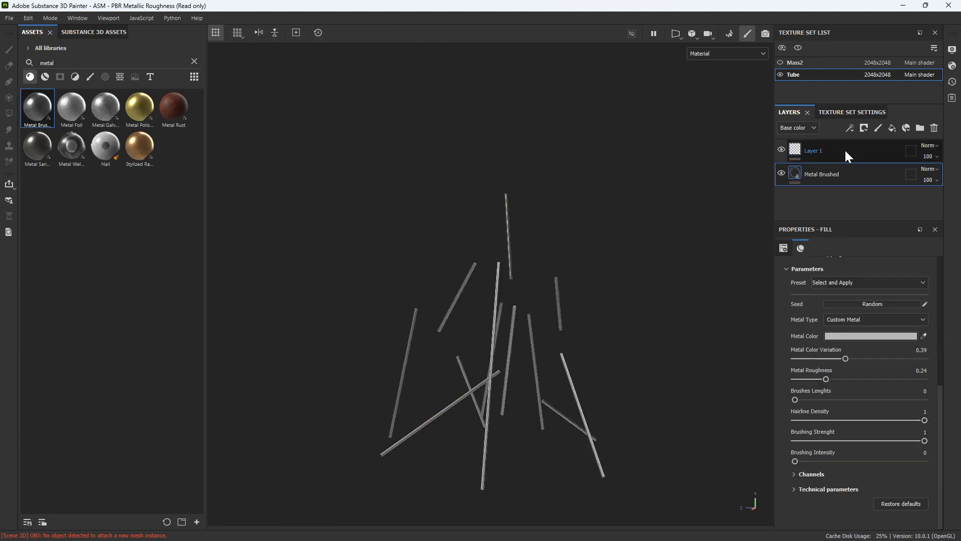
Delete all layers of the Tube set and add Metal Brushed as its only layer.
click(836, 150)
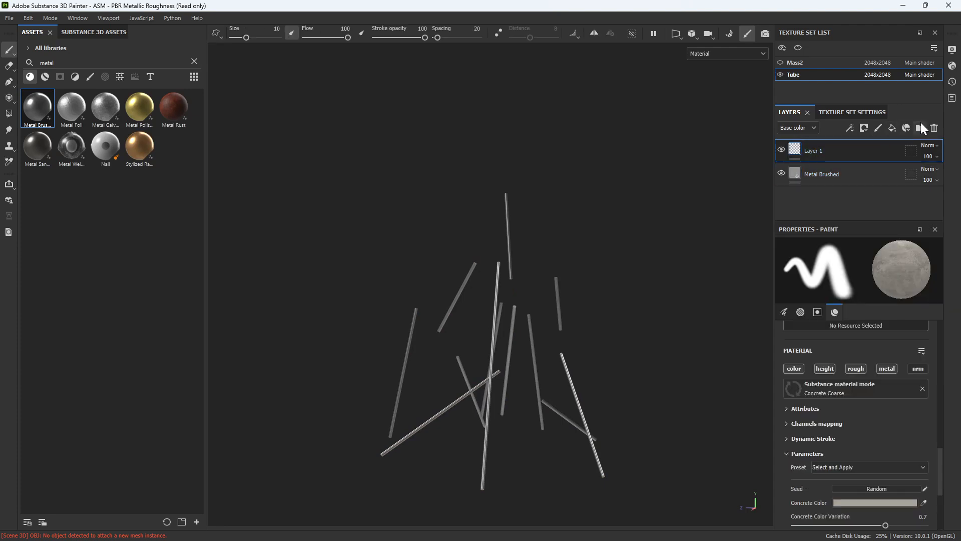
click(934, 128)
click(934, 128)
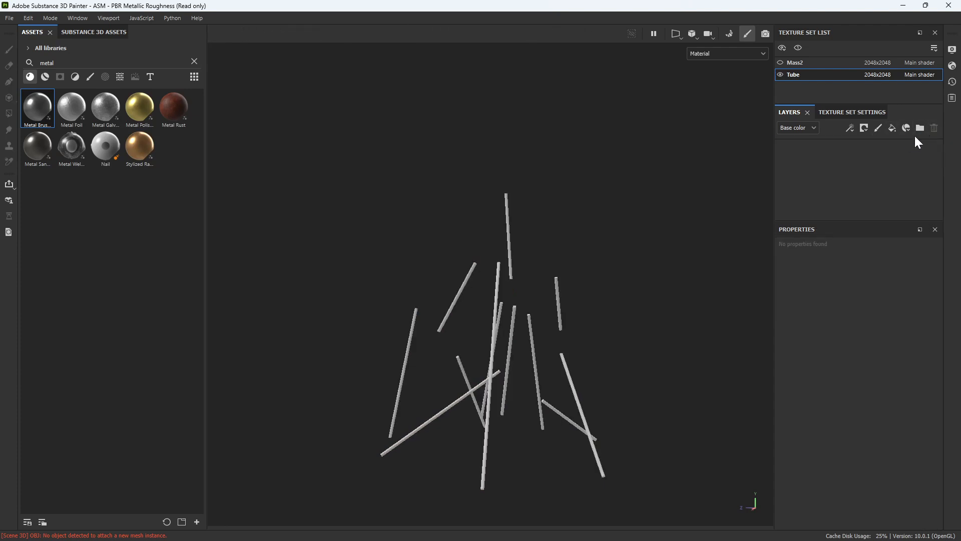
mouse_move(35, 119)
mouse_down()
mouse_move(476, 190)
mouse_move(821, 150)
mouse_move(820, 165)
mouse_up()
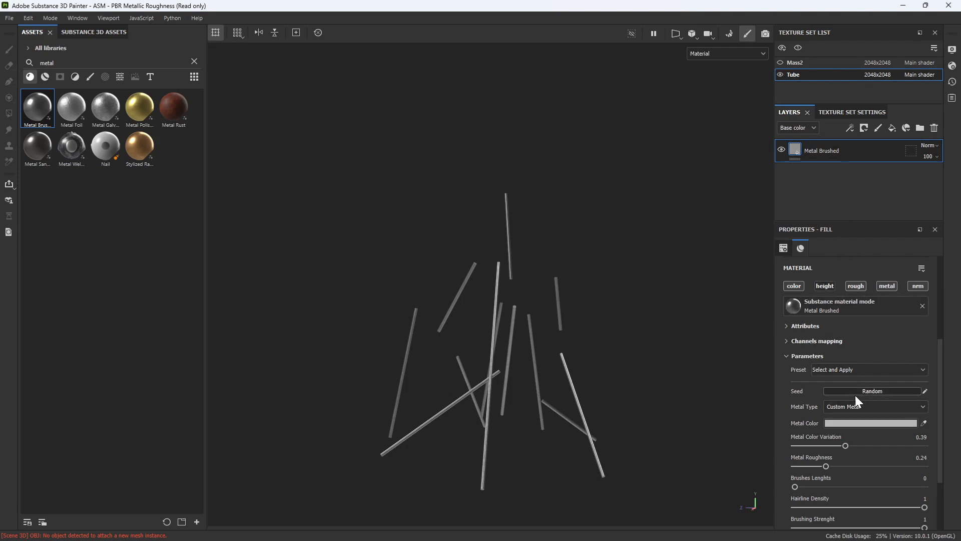
Set the Metal Brushed fill to Tri-planar projection and show the Mass2 texture set again.
scroll(855, 394, up, 3)
click(832, 284)
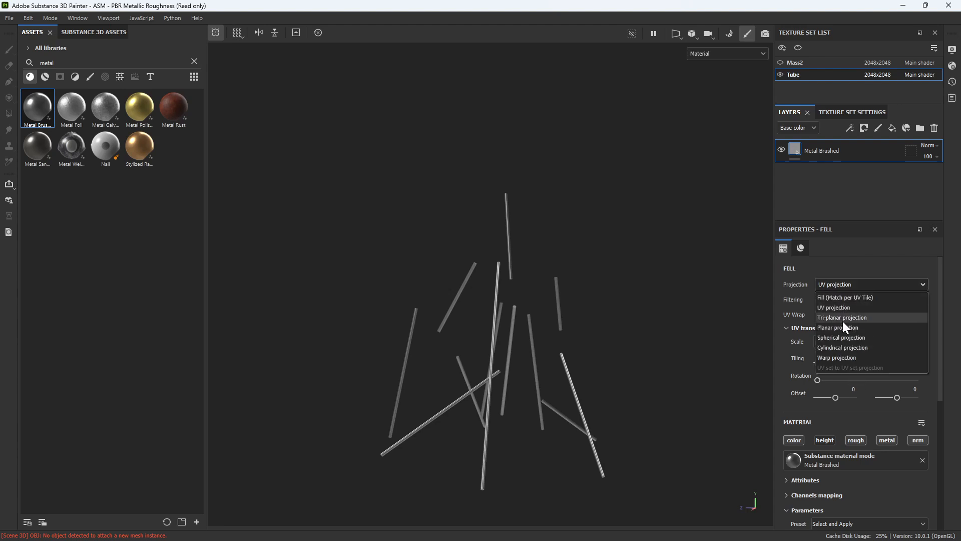
click(842, 319)
scroll(655, 271, up, 5)
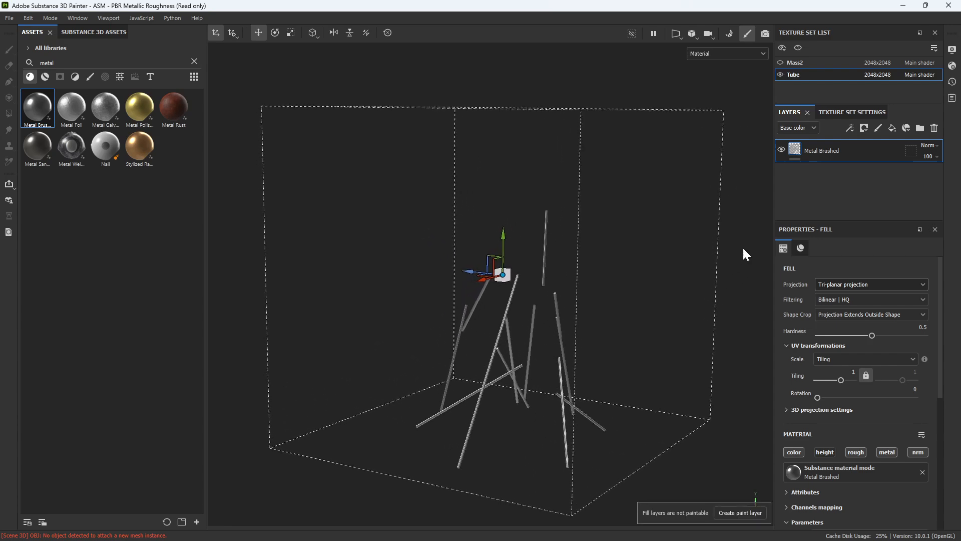
click(780, 63)
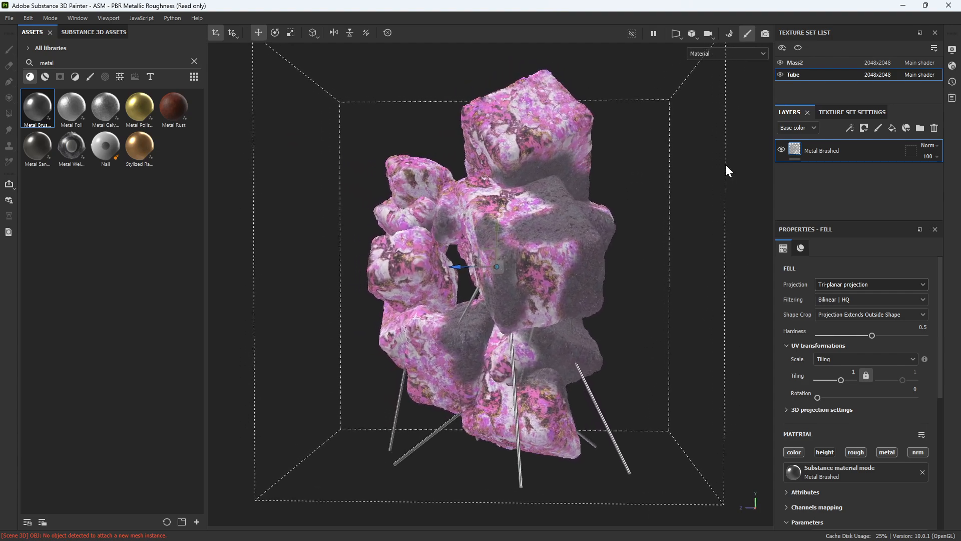
Set the viewport camera's focal length to 400 mm and frame the whole model.
click(952, 65)
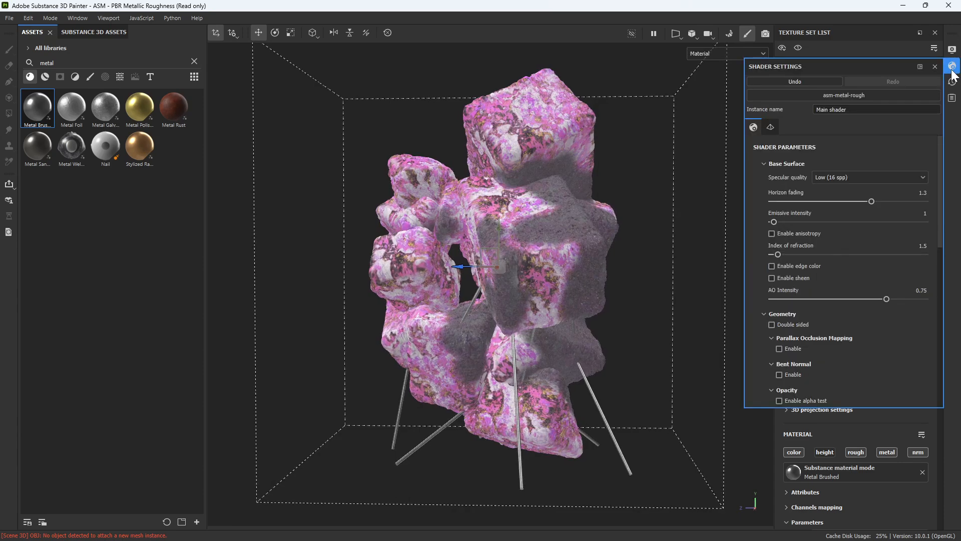
click(952, 50)
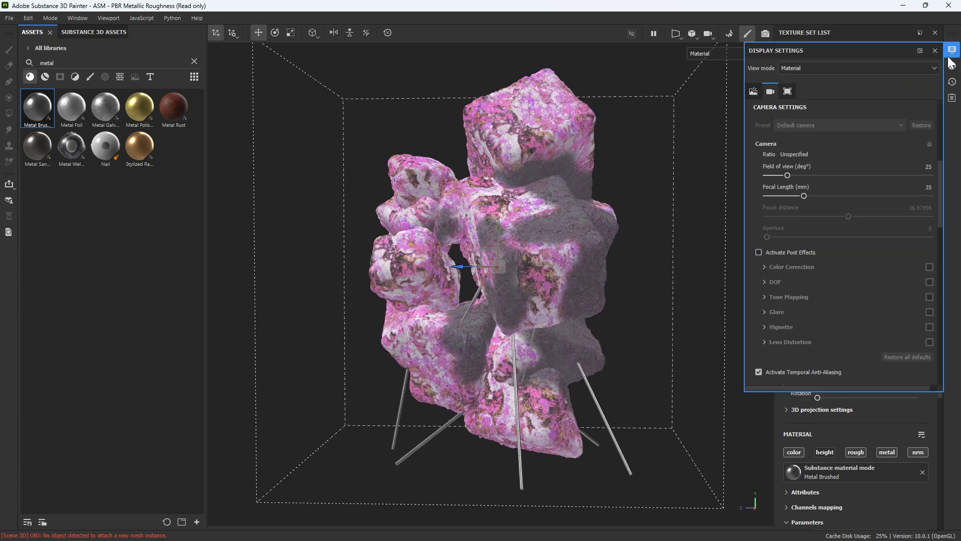
click(927, 188)
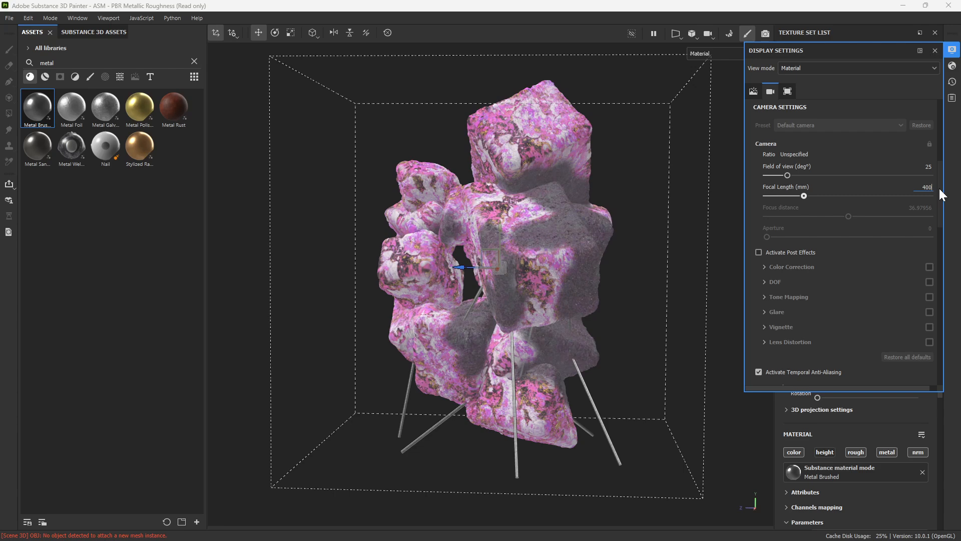
key(Return)
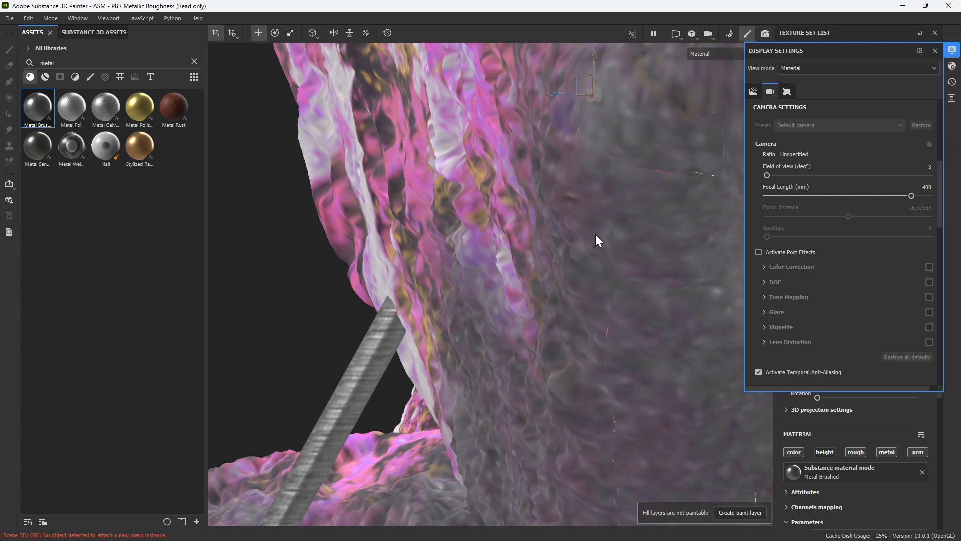
key(f)
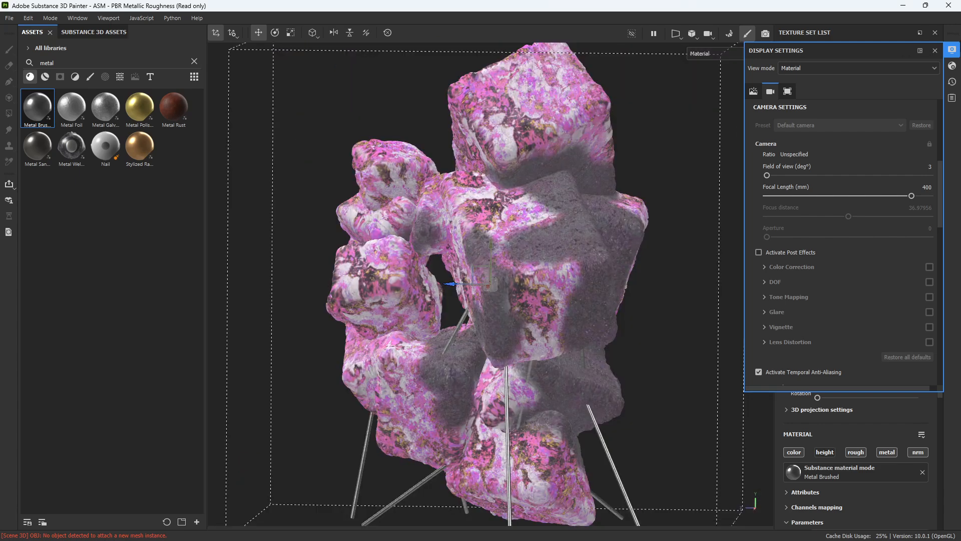
click(935, 51)
alt+drag(623, 270, 677, 244)
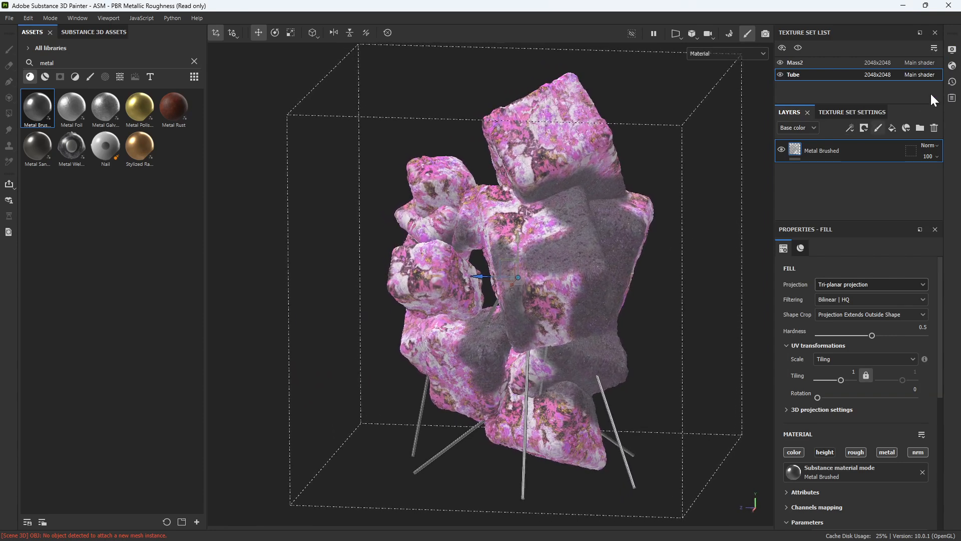
Render the model with Iray and rotate the Studio 02 environment to 108.
click(765, 34)
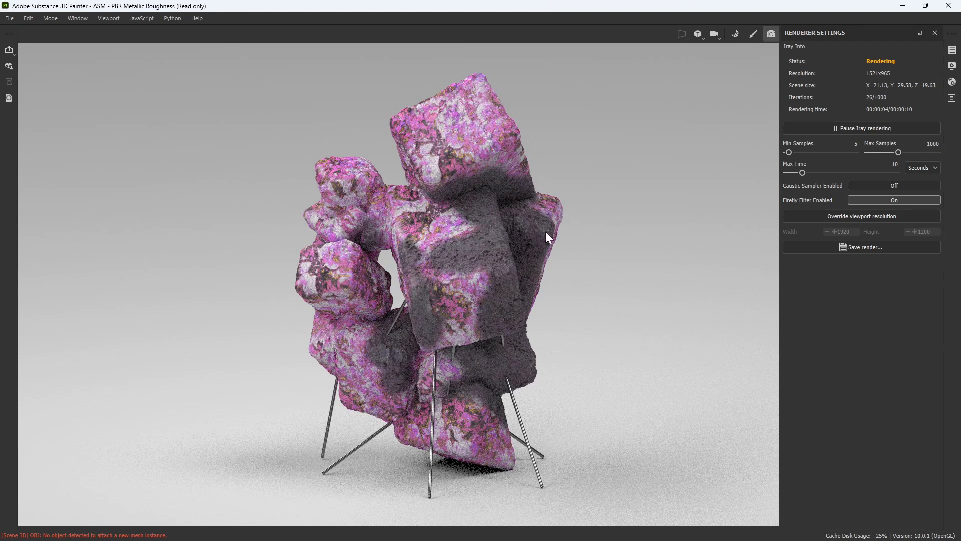
click(952, 66)
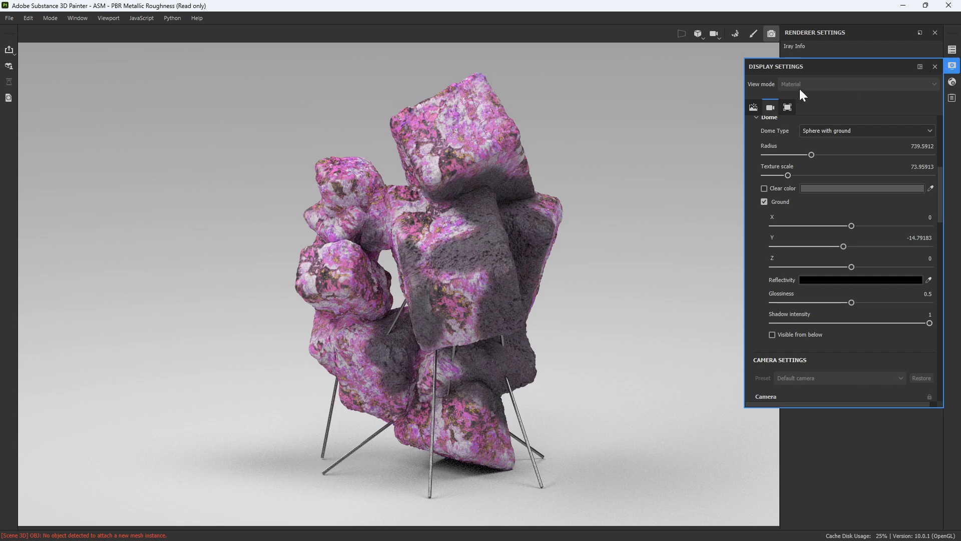
click(755, 107)
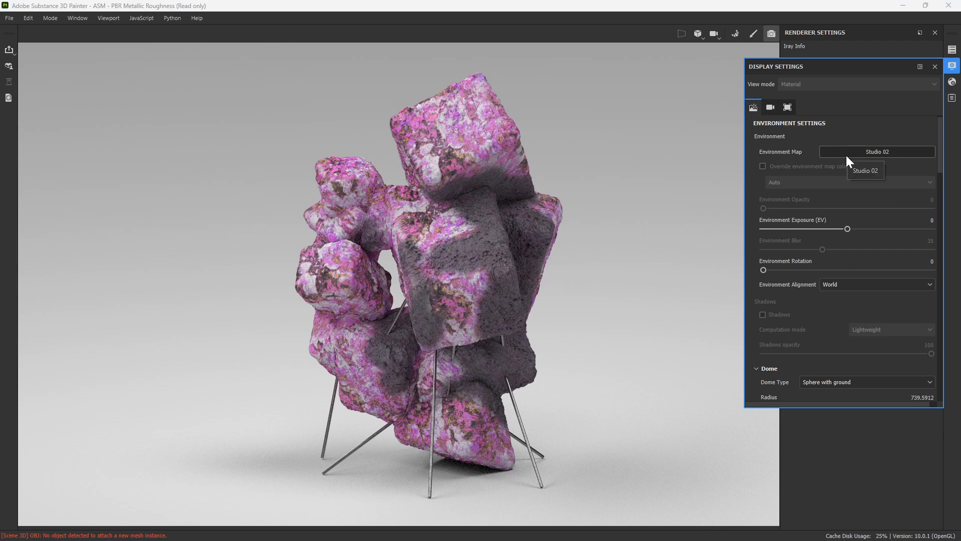
scroll(846, 241, down, 5)
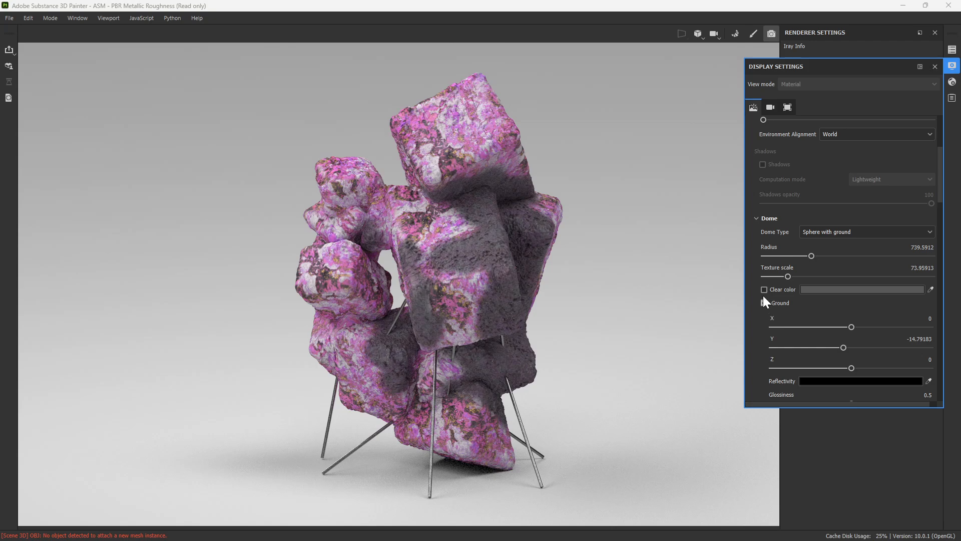
click(764, 290)
click(764, 290)
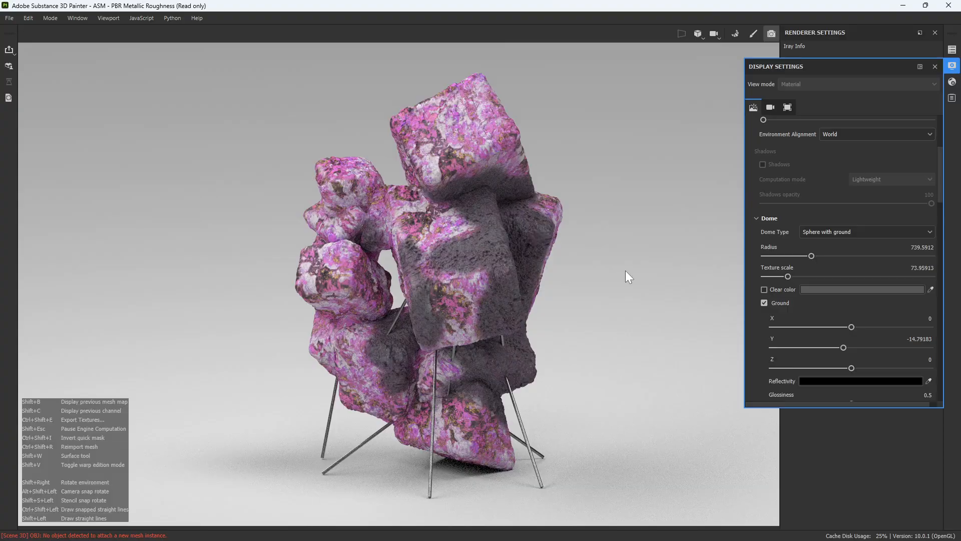
shift+right_drag(623, 272, 652, 247)
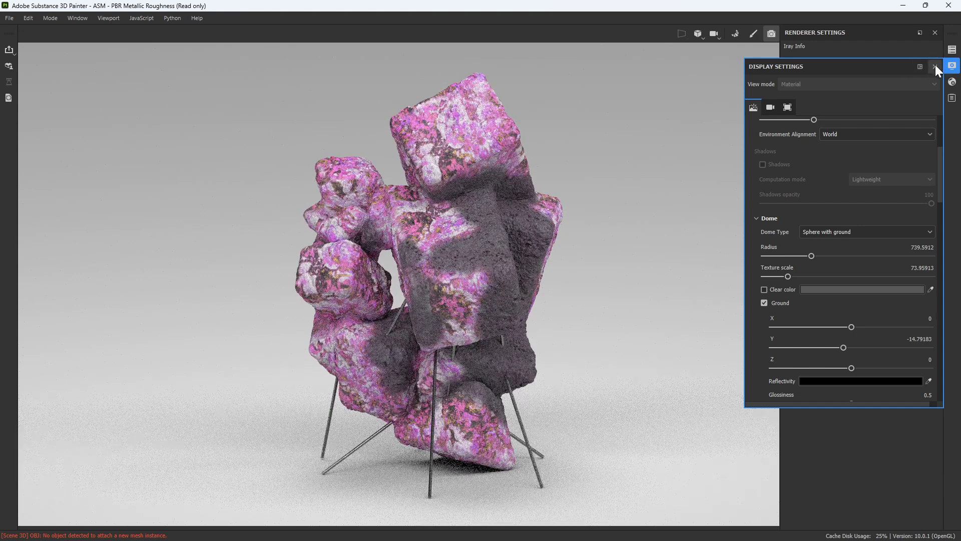
Change the environment map to Gdansk Shipyard Buildings and close the display settings.
scroll(881, 150, up, 3)
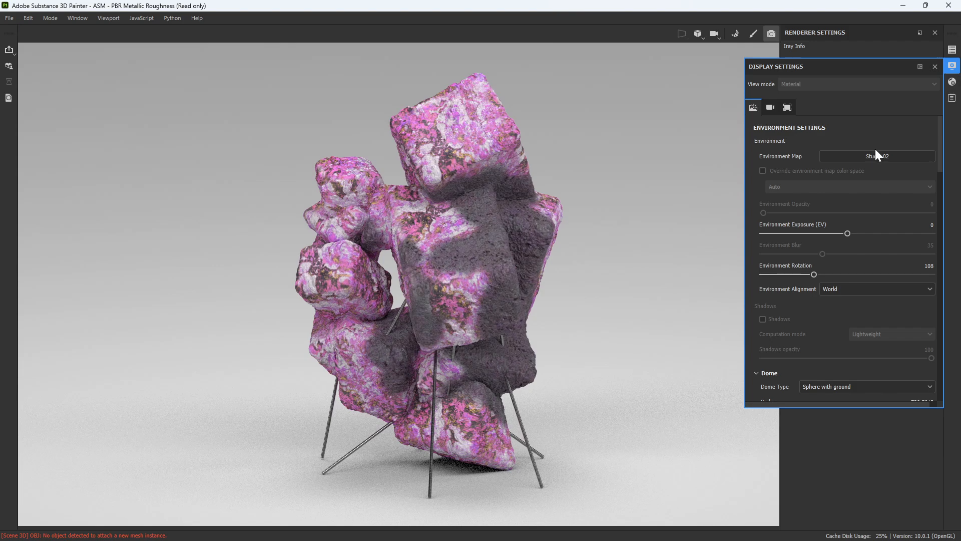
click(875, 154)
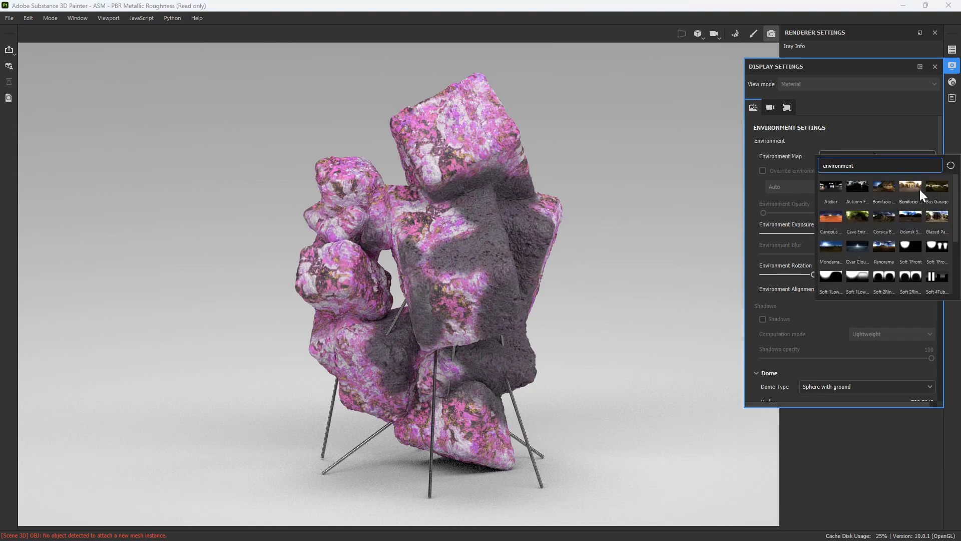
click(916, 216)
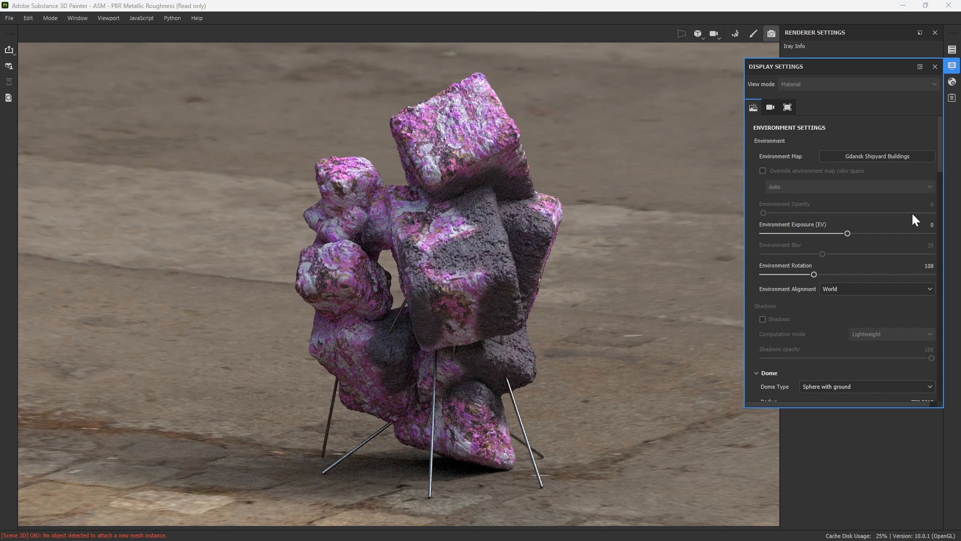
click(895, 157)
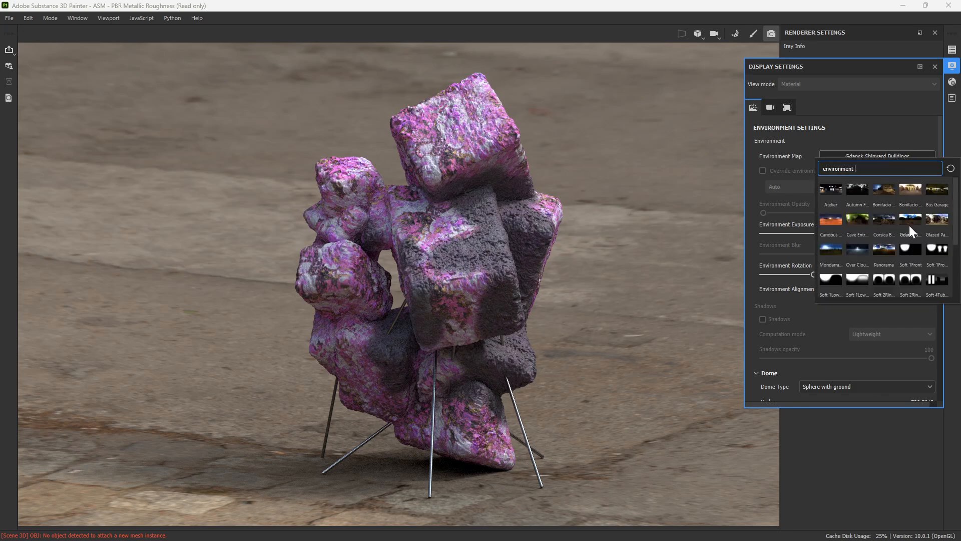
click(841, 3)
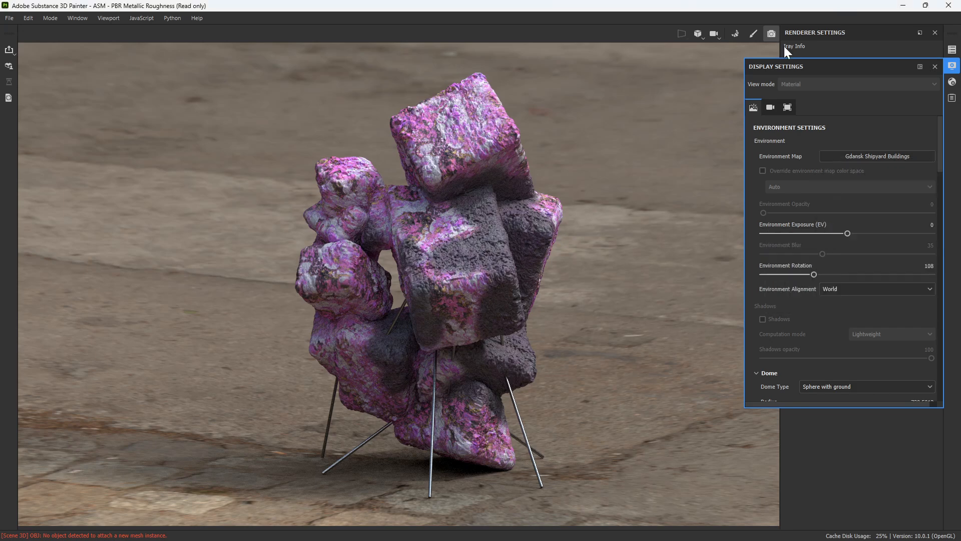
click(932, 68)
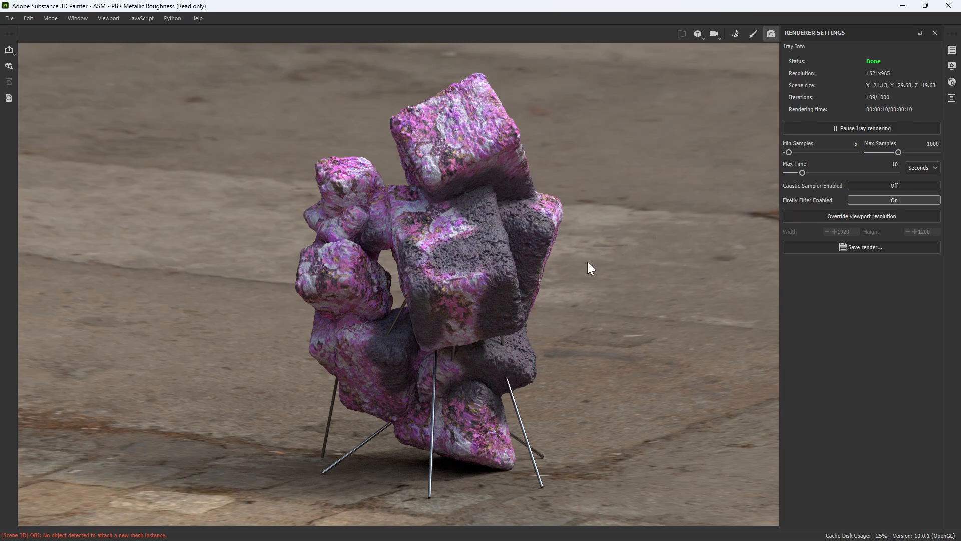
Lower the camera to near ground level and rotate the shipyard environment to 133.
shift+right_drag(552, 283, 669, 273)
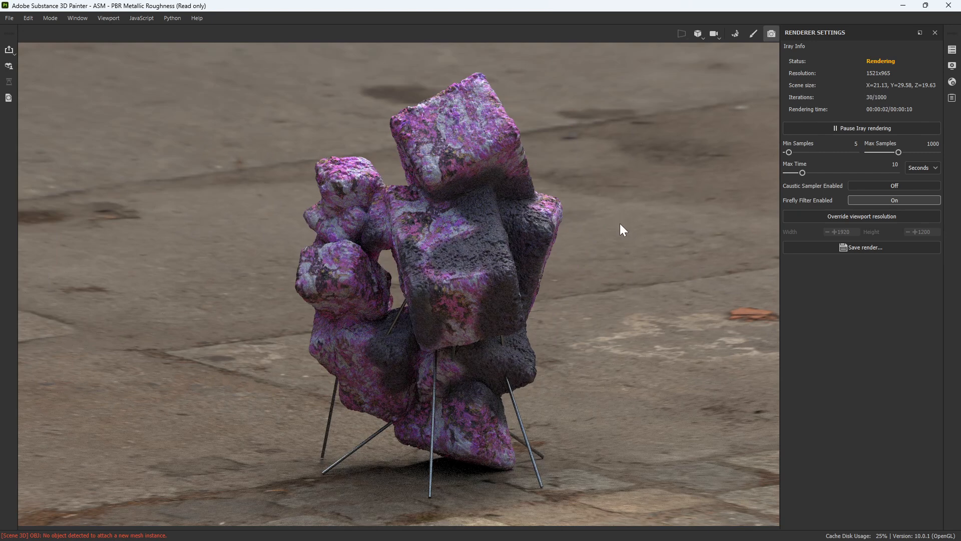
alt+drag(602, 258, 609, 235)
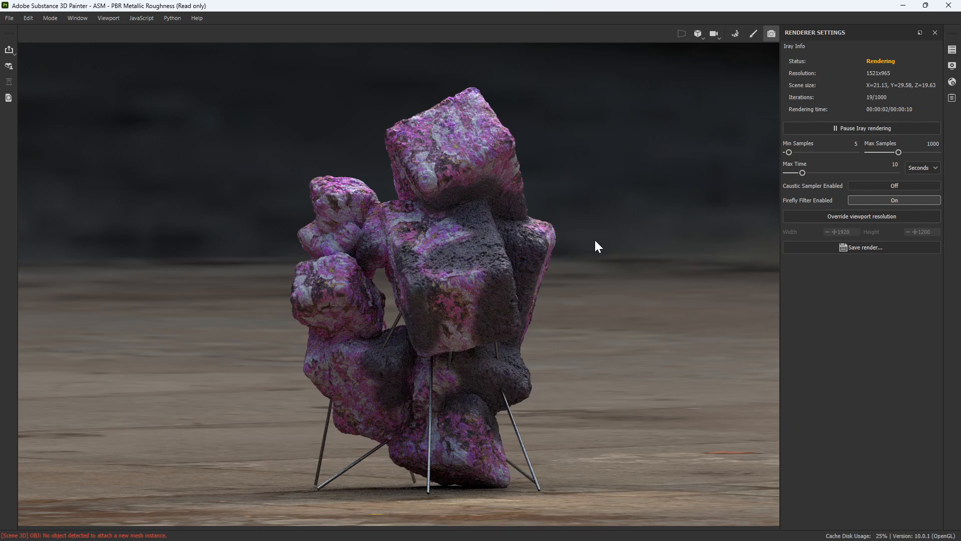
alt+drag(594, 238, 571, 269)
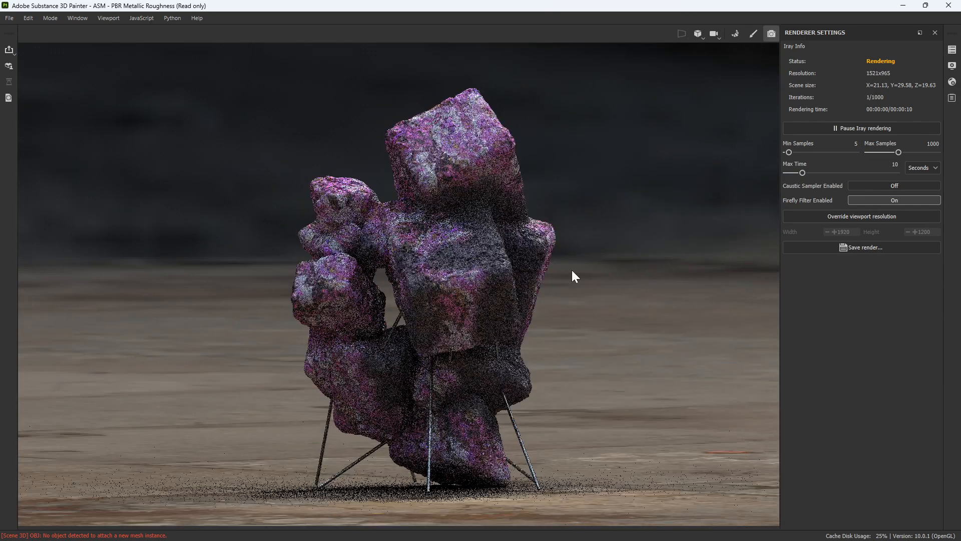
shift+right_drag(584, 275, 490, 270)
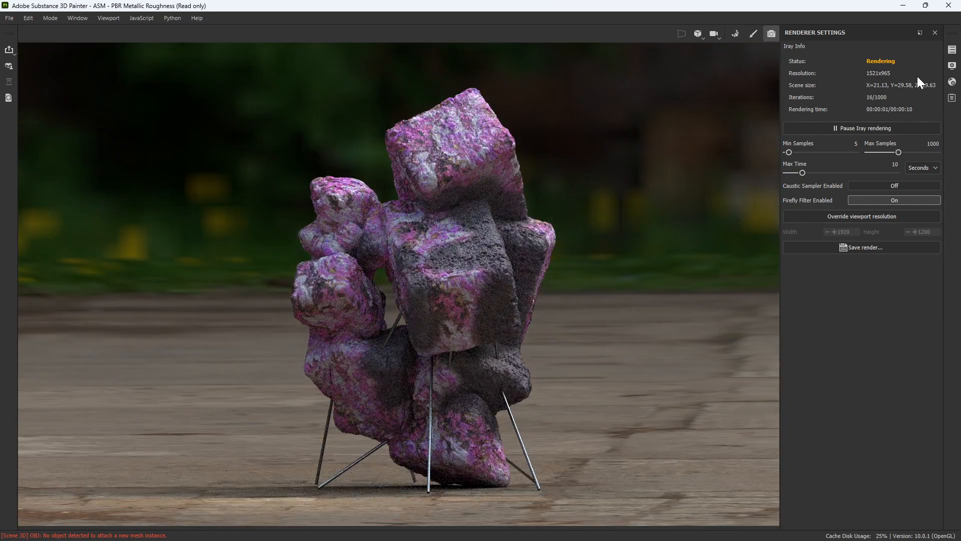
Replace the environment backdrop by enabling the dome's clear color and setting it to light grey A1A1A1.
click(952, 65)
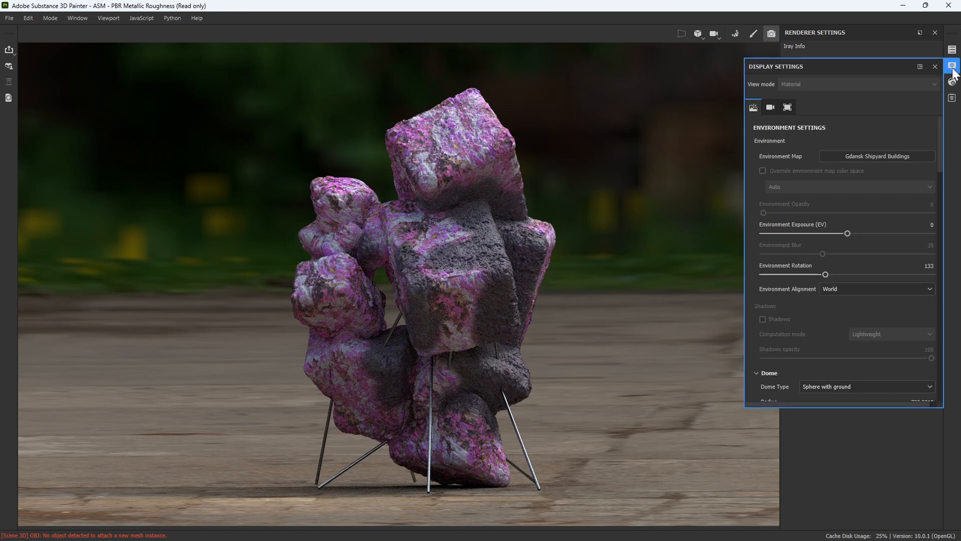
scroll(780, 167, down, 1)
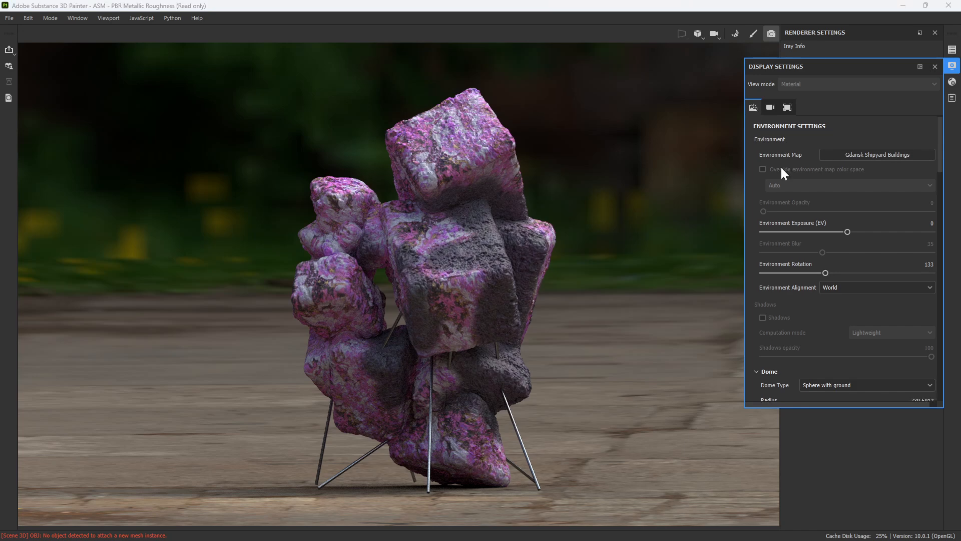
scroll(810, 231, down, 5)
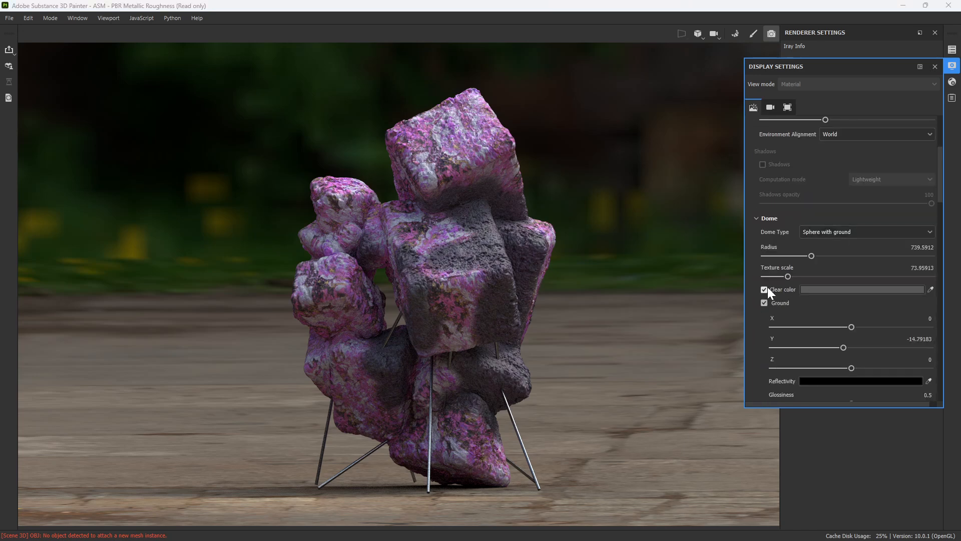
click(766, 289)
click(842, 292)
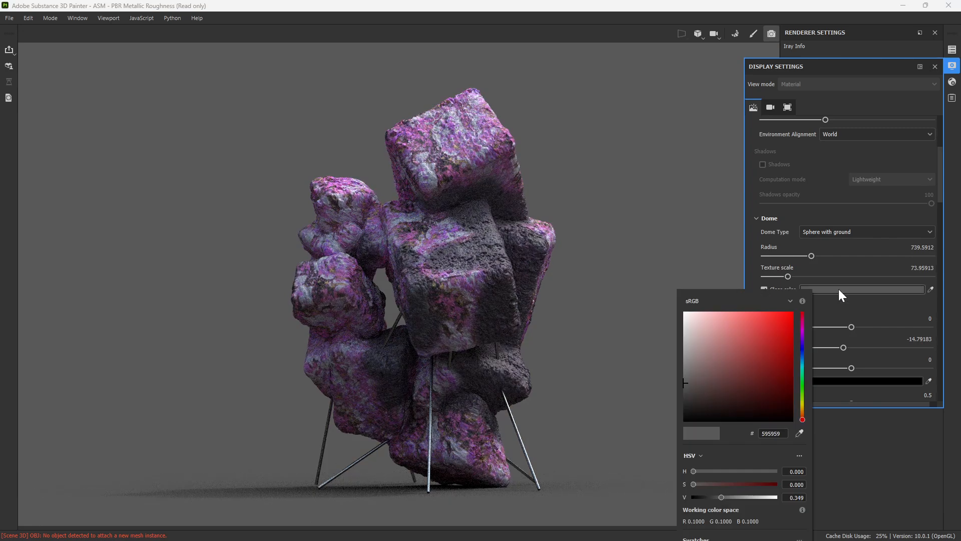
mouse_move(695, 341)
mouse_down()
mouse_move(681, 327)
mouse_move(722, 325)
mouse_move(683, 332)
mouse_move(681, 352)
mouse_up()
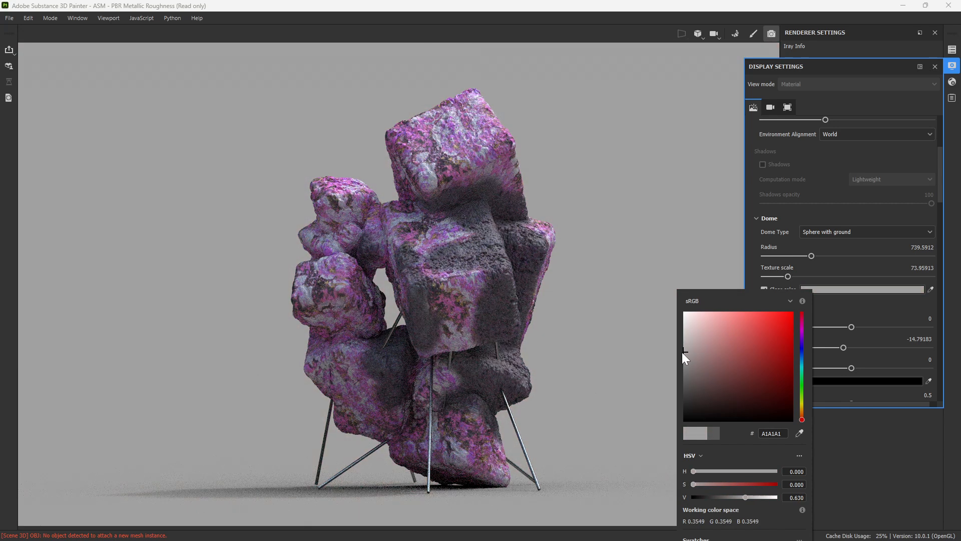
click(758, 277)
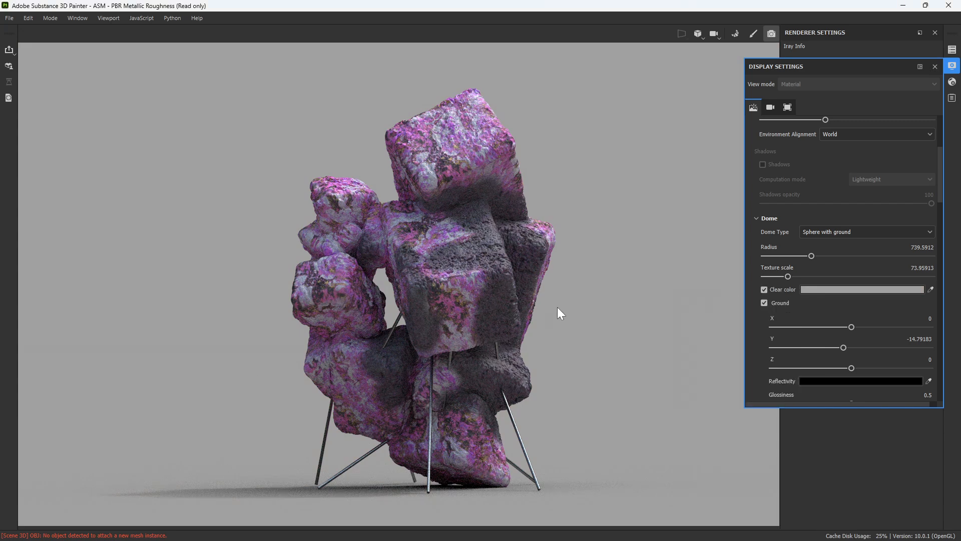
Orbit the camera around the model, rotate the environment lighting to brighten the rocks, and frame the model closer.
alt+drag(557, 307, 582, 306)
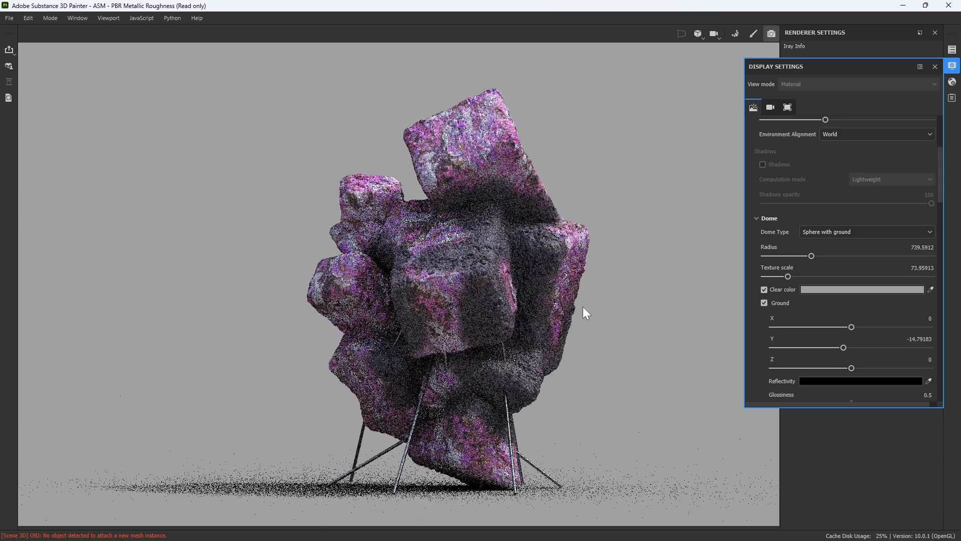
shift+right_drag(626, 322, 599, 312)
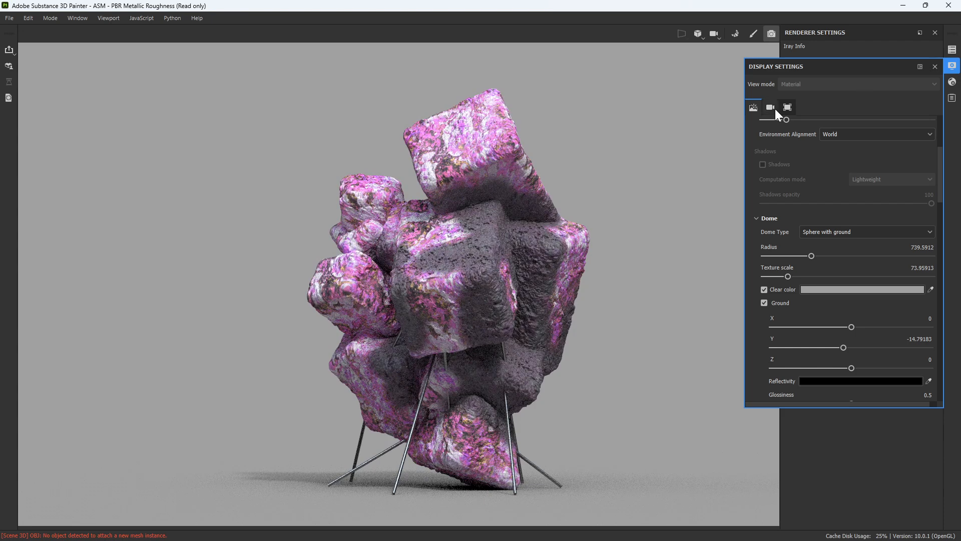
click(934, 67)
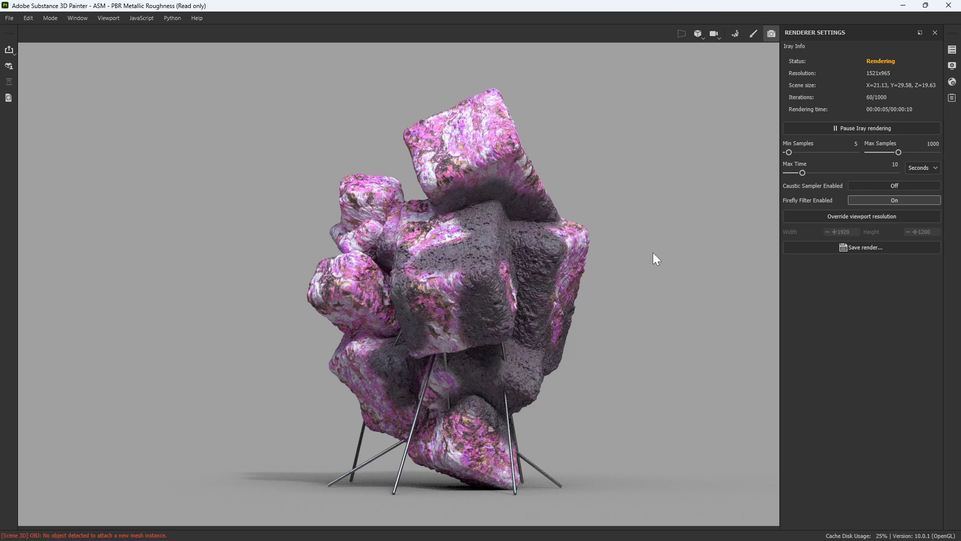
scroll(652, 252, up, 1)
alt+middle_drag(662, 215, 680, 209)
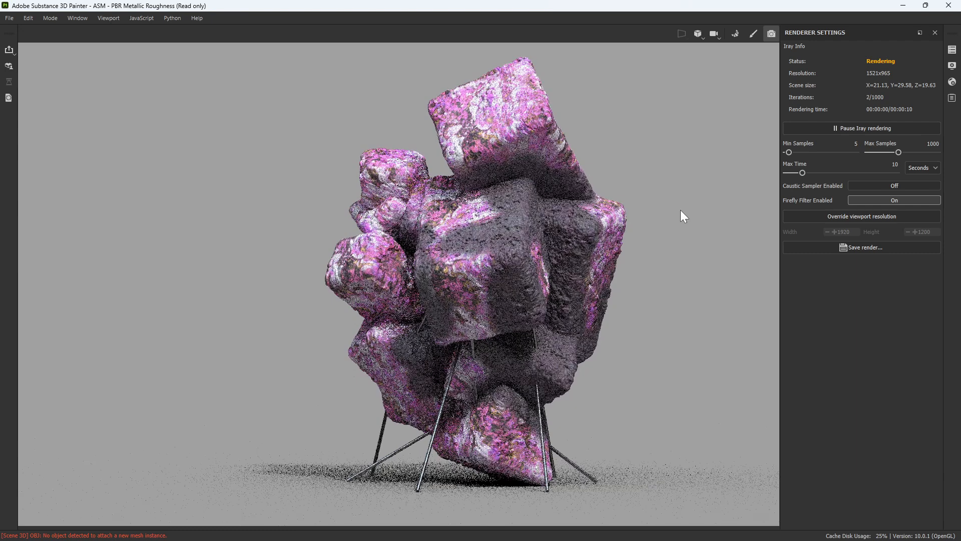
Override the render resolution to 2000 by 2000 and center the model in the square frame.
click(852, 219)
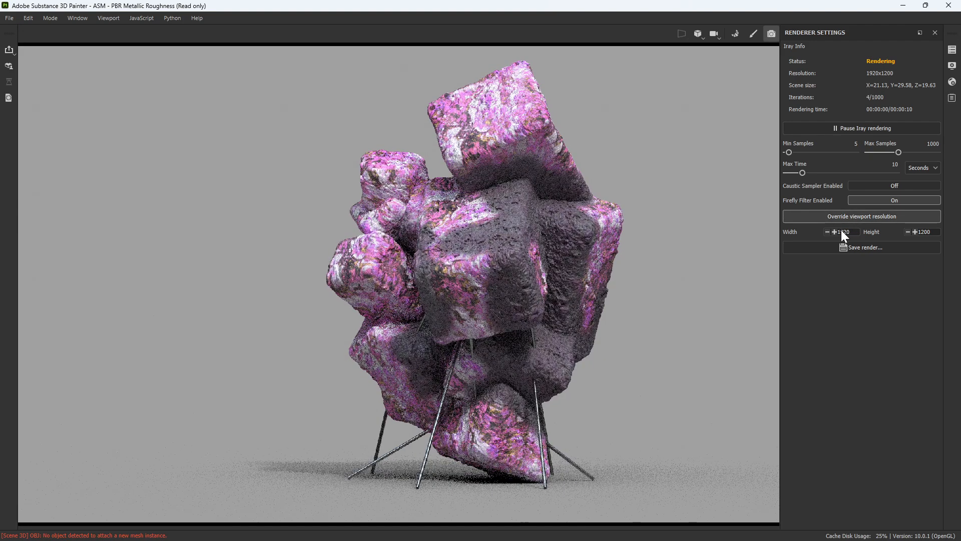
double_click(842, 231)
text(2000)
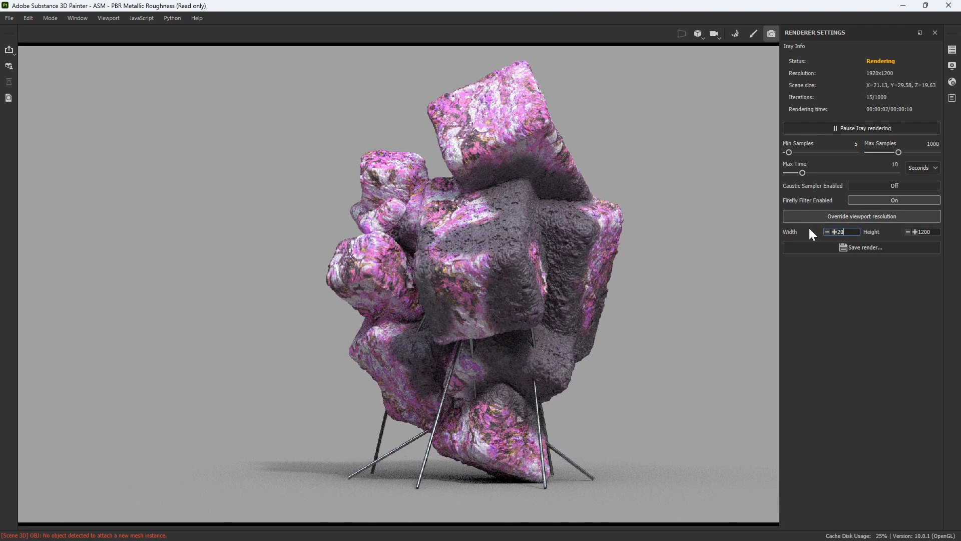
click(914, 231)
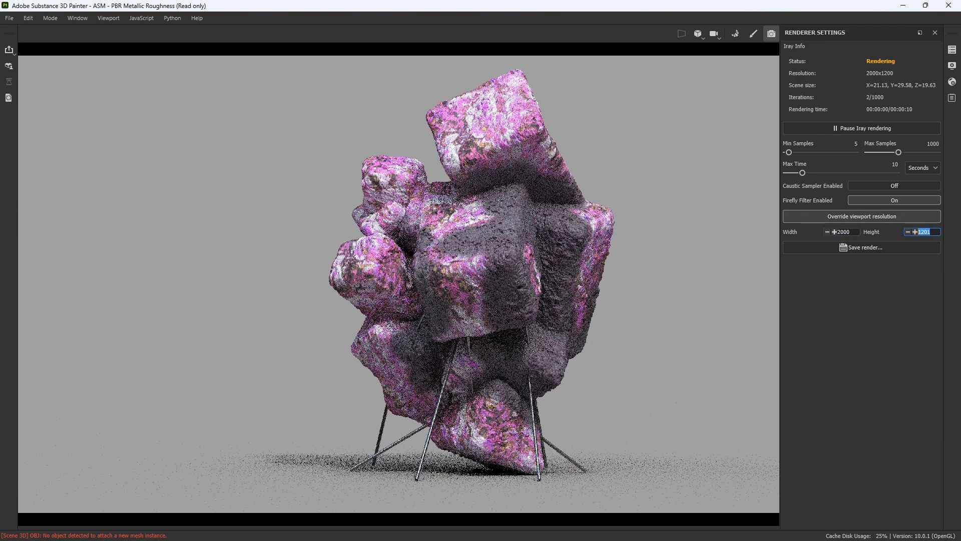
click(925, 232)
double_click(925, 232)
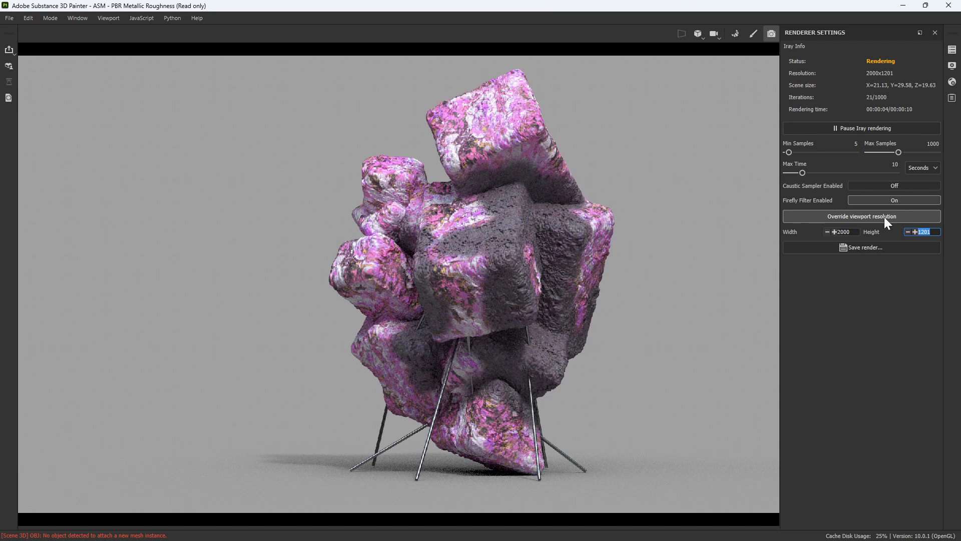
click(920, 233)
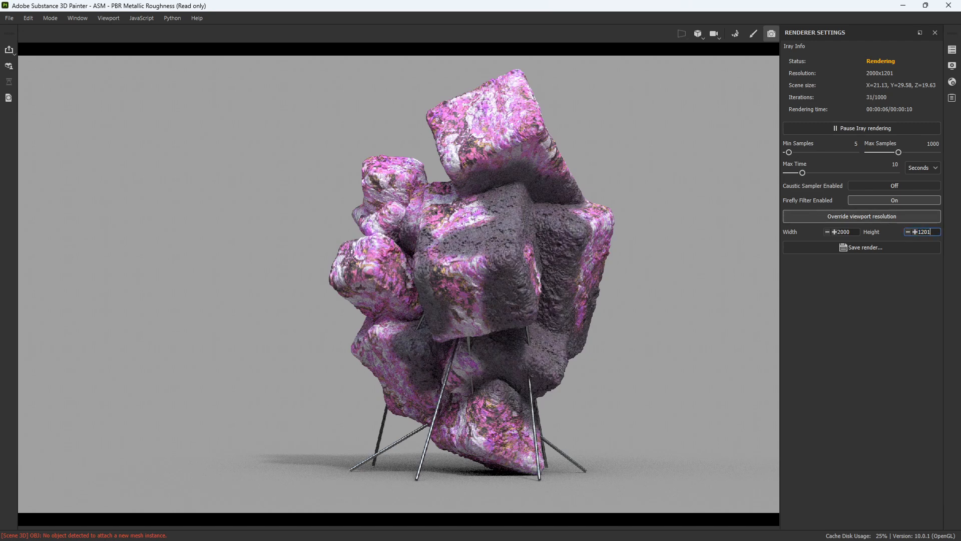
key(ctrl+a)
text(2000)
key(Return)
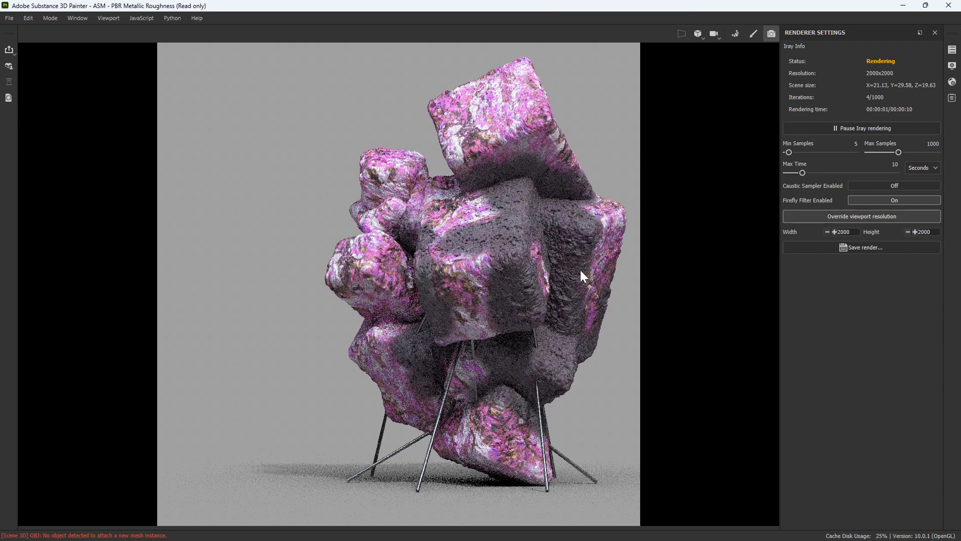
alt+drag(528, 307, 463, 287)
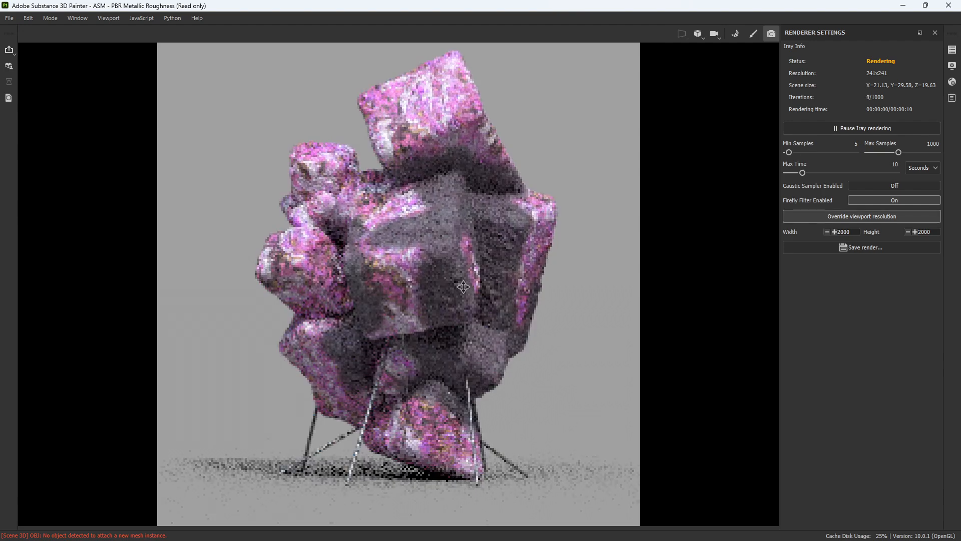
alt+middle_drag(495, 263, 498, 273)
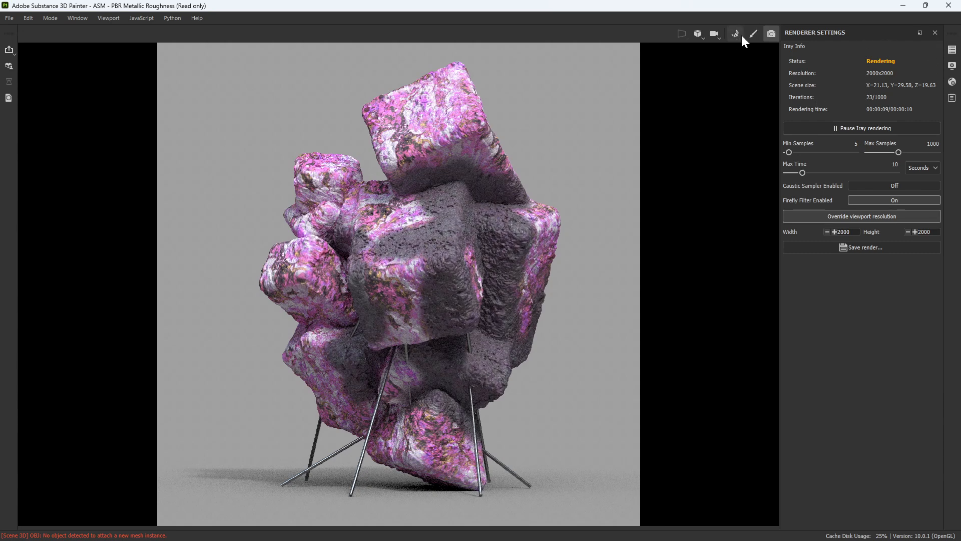
Return to painting mode and set the tiling of Mass2's Fill layer 1 to 4 and then 6.
click(755, 32)
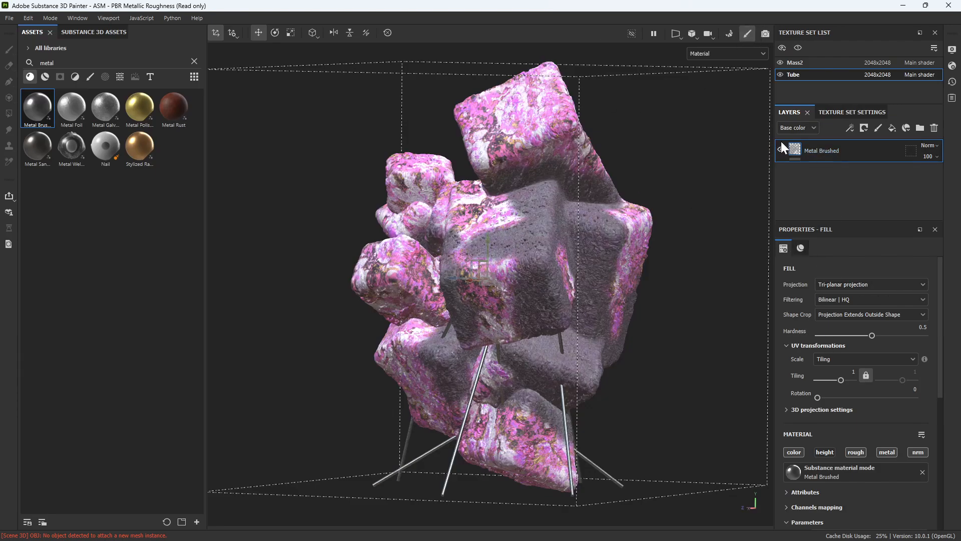
click(826, 61)
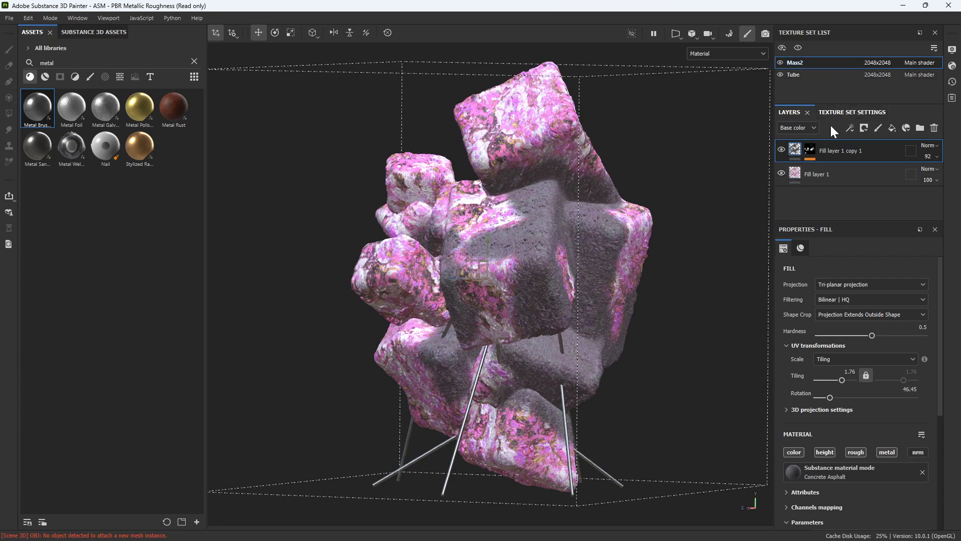
click(817, 170)
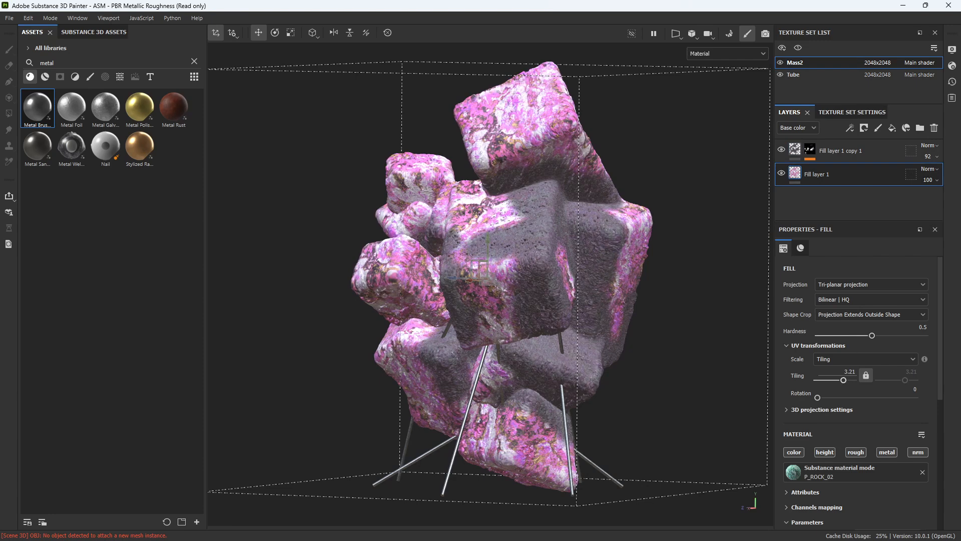
click(849, 372)
text(4)
key(Return)
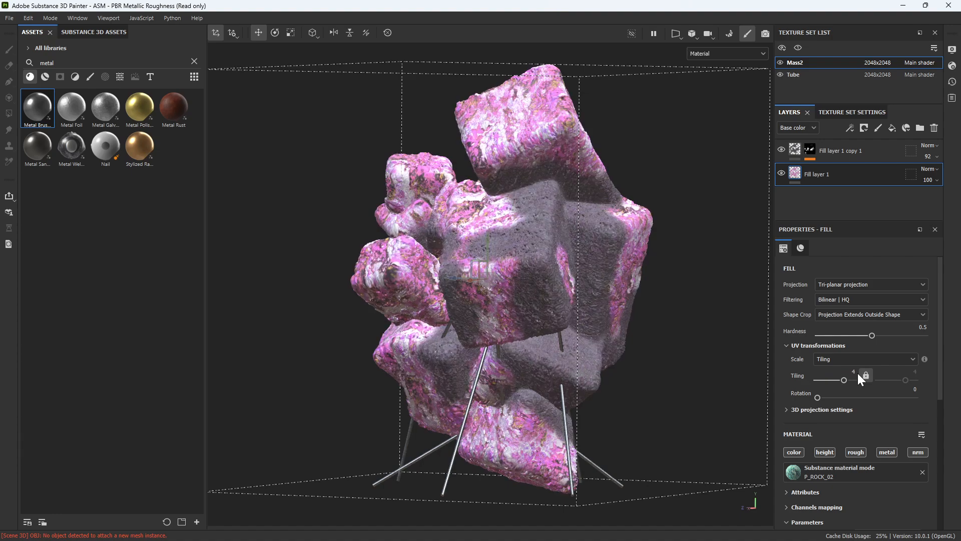
double_click(858, 373)
text(6)
key(Return)
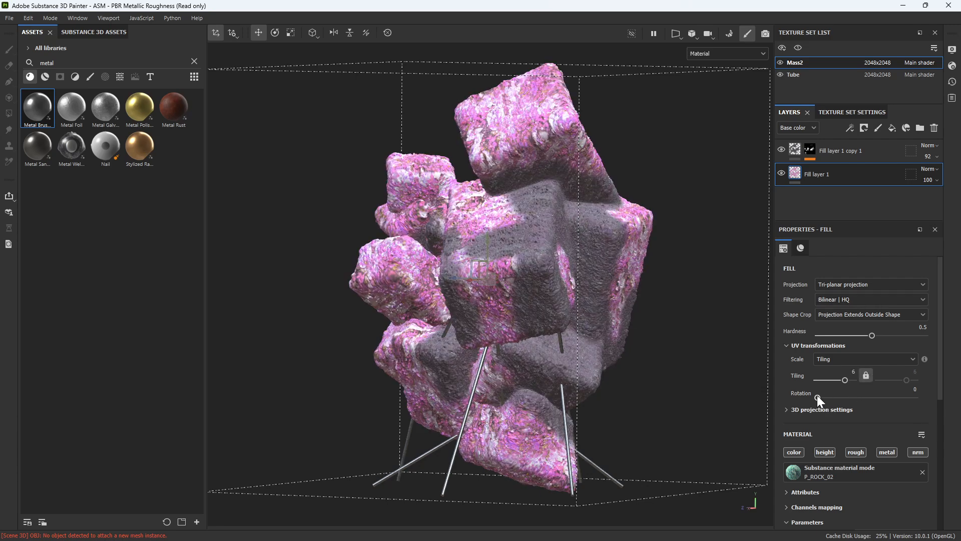
Rotate Fill layer 1's texture to 27.84, try a tiling of 12, and settle on a tiling of 8.
mouse_move(818, 396)
mouse_down()
mouse_move(833, 397)
mouse_move(824, 395)
mouse_up()
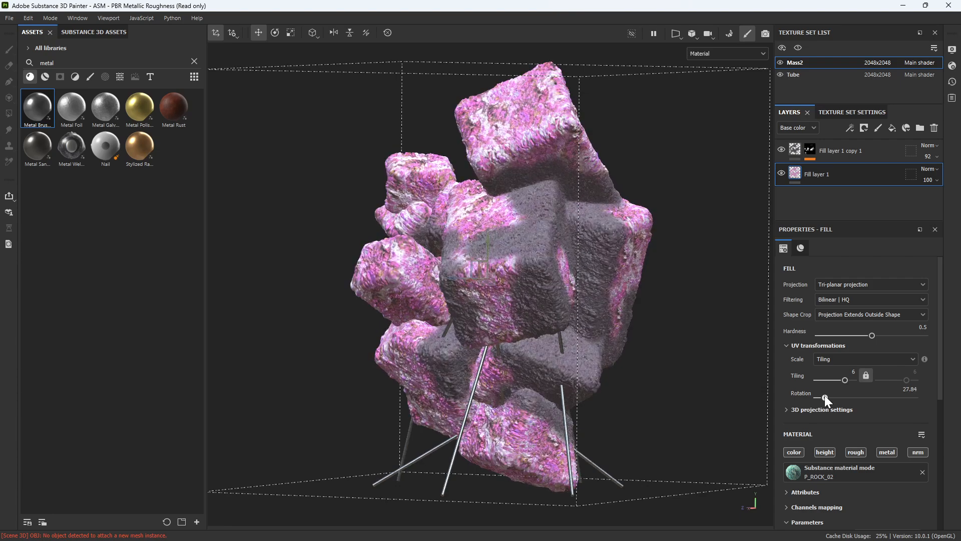
click(852, 372)
text(12)
key(Return)
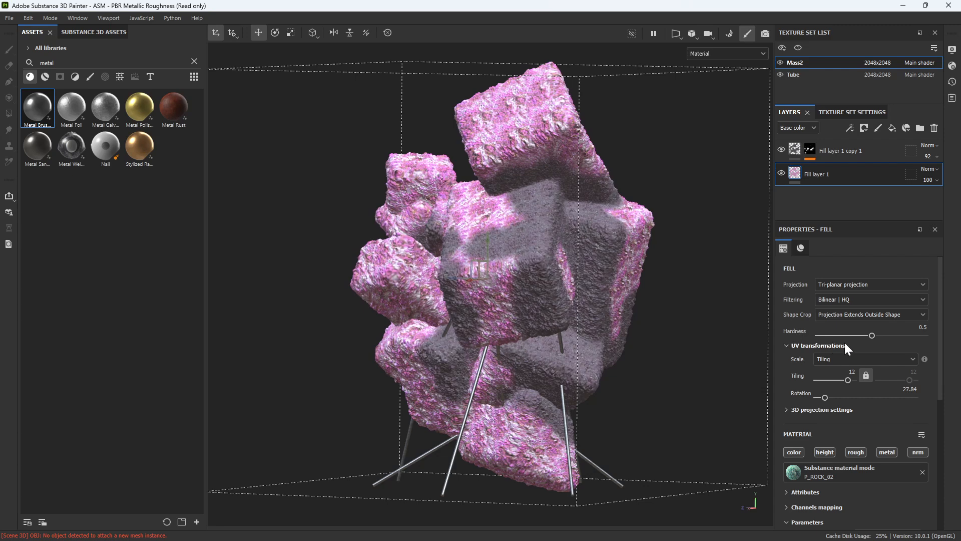
click(853, 372)
text(8)
key(Return)
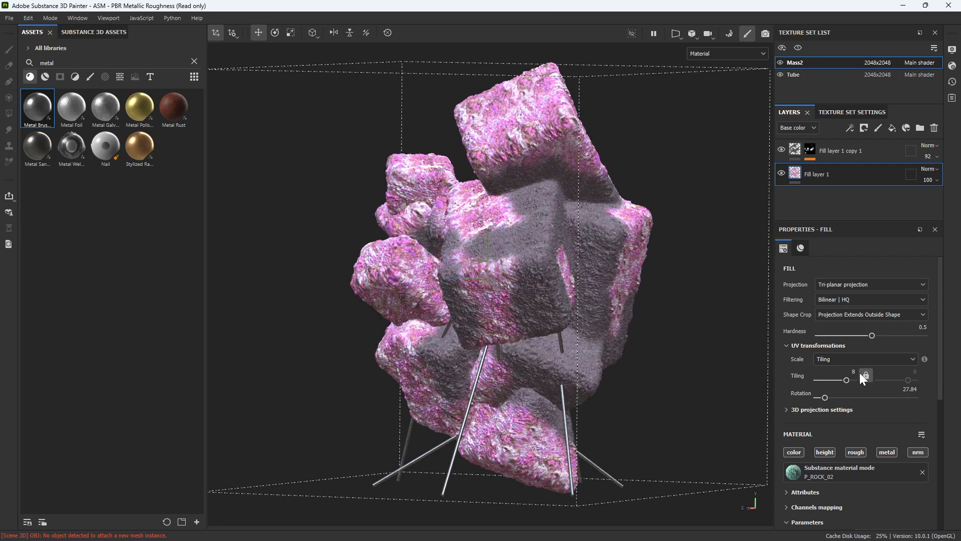
Set Fill layer 1's texture rotation to 87.22, its projection X offset to 0.08 and its hardness to 0.42.
drag(818, 393, 825, 395)
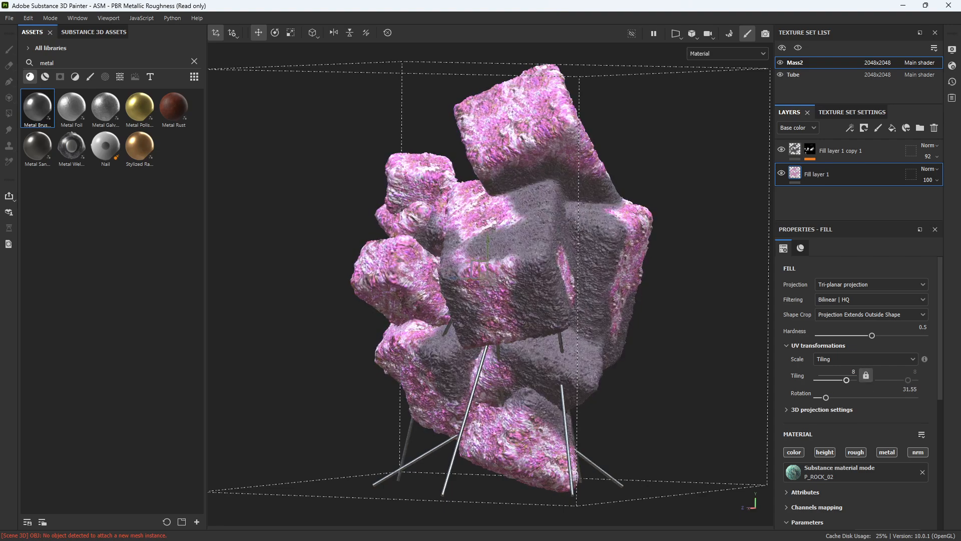
click(795, 408)
drag(870, 443, 867, 440)
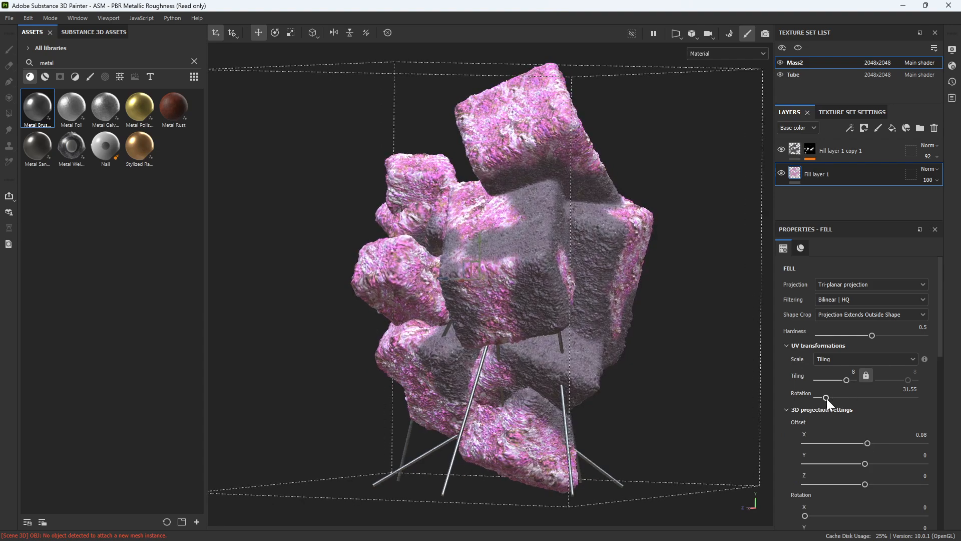
drag(826, 397, 840, 398)
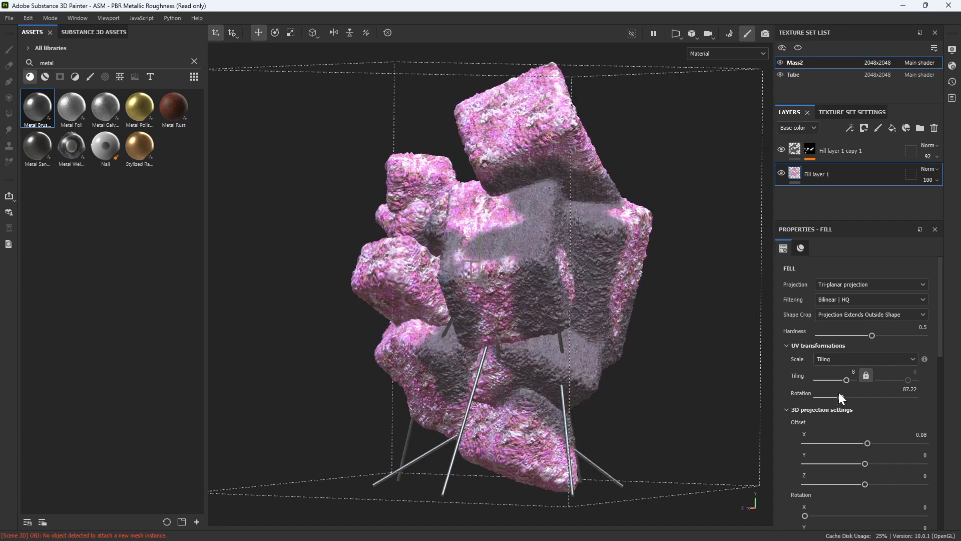
mouse_move(866, 332)
mouse_down()
mouse_move(853, 332)
mouse_move(930, 337)
mouse_move(863, 339)
mouse_up()
Render the model with Iray using a shader displacement scale of 0.05, and return to painting mode.
click(765, 34)
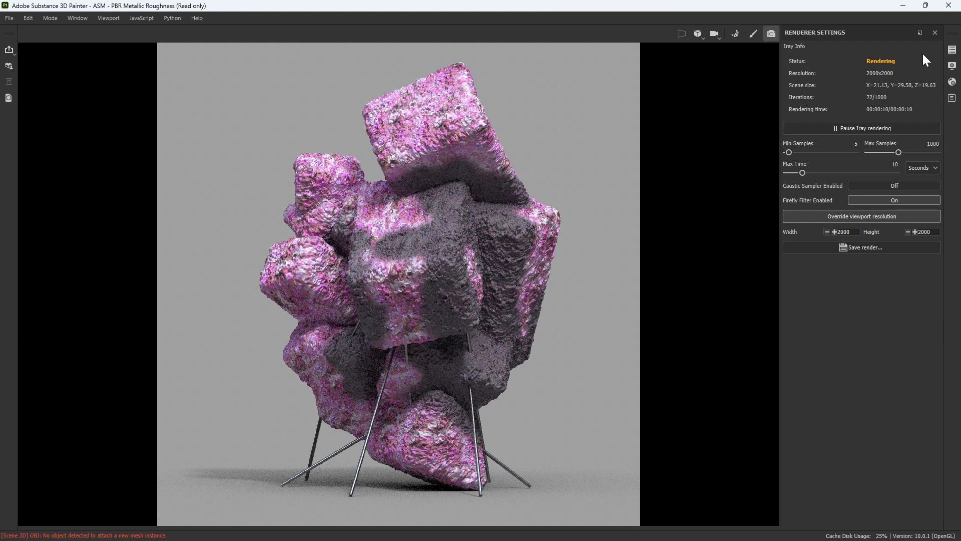
click(952, 82)
scroll(841, 250, down, 5)
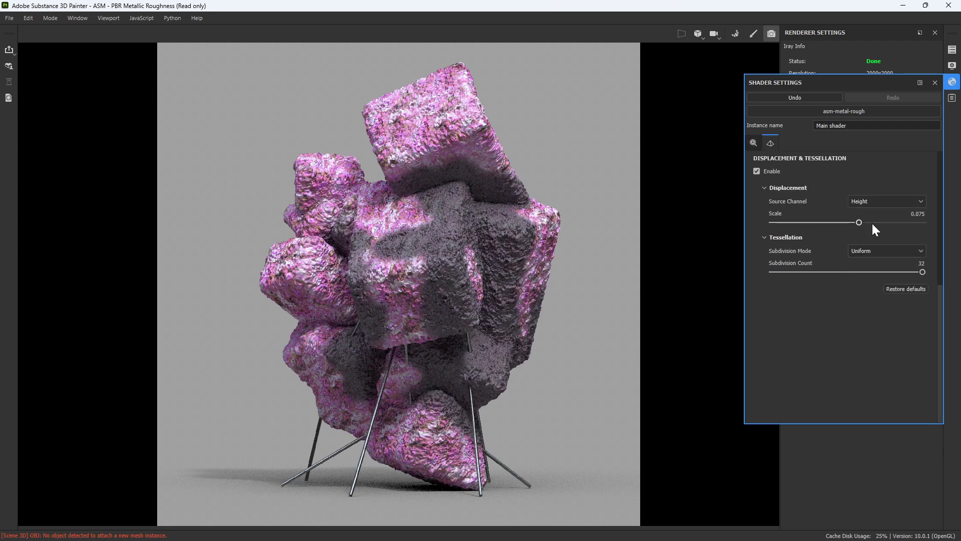
drag(858, 221, 857, 221)
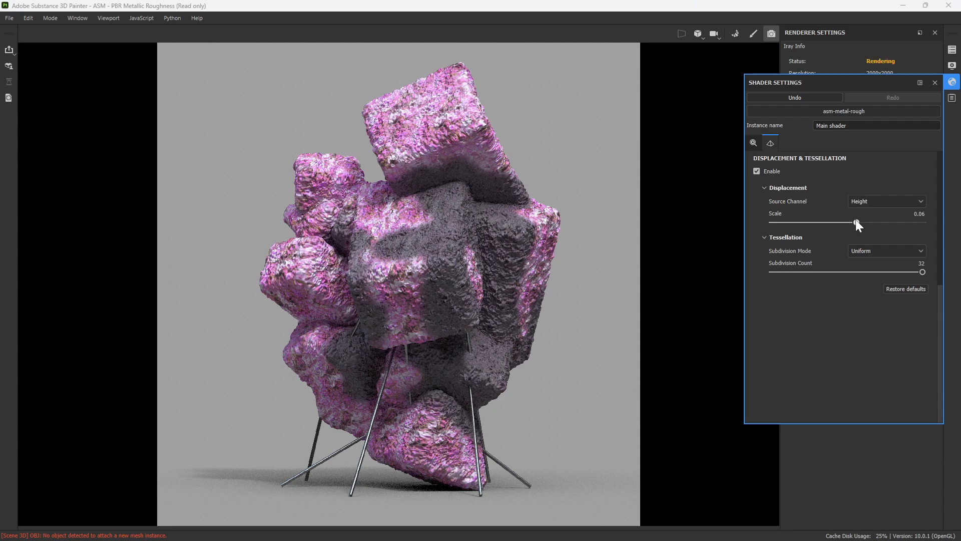
drag(855, 222, 854, 222)
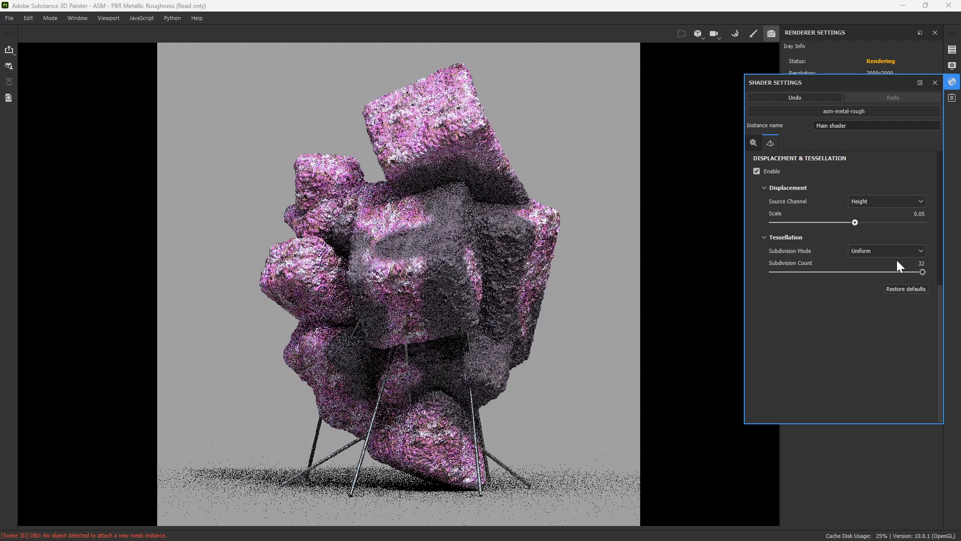
click(935, 83)
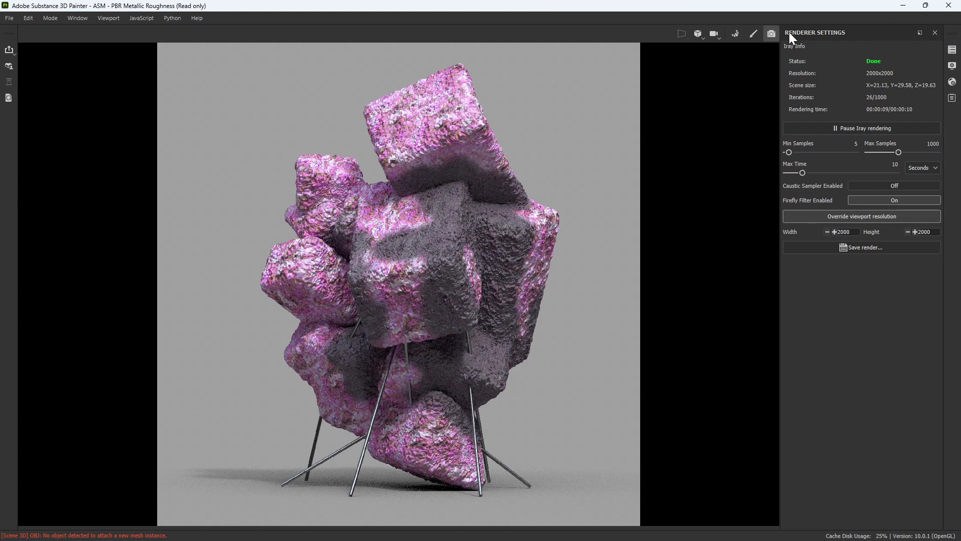
click(748, 30)
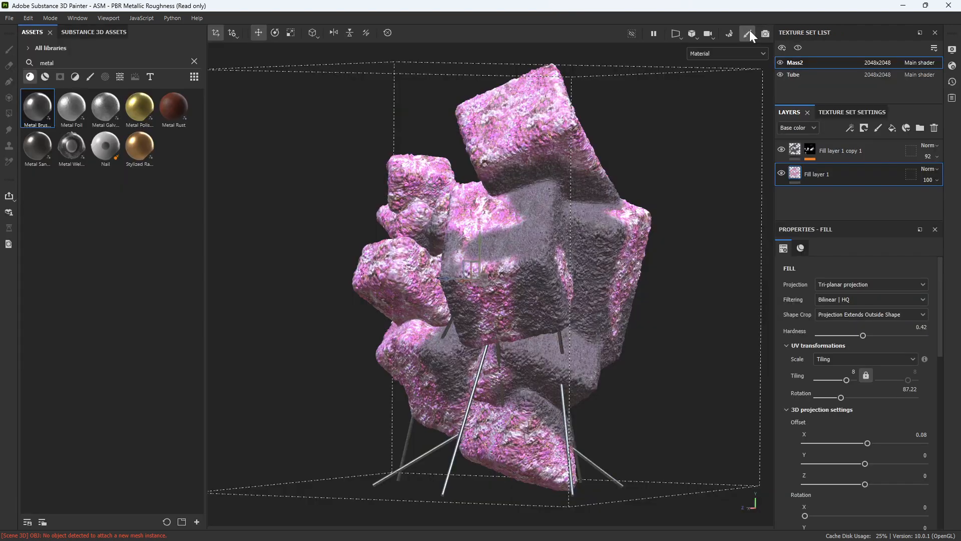
Set Fill layer 1's texture rotation to 35.26 and its 3D projection offset to 0.09 in X and 0.26 in Y.
click(853, 372)
drag(840, 395, 834, 396)
drag(831, 394, 830, 394)
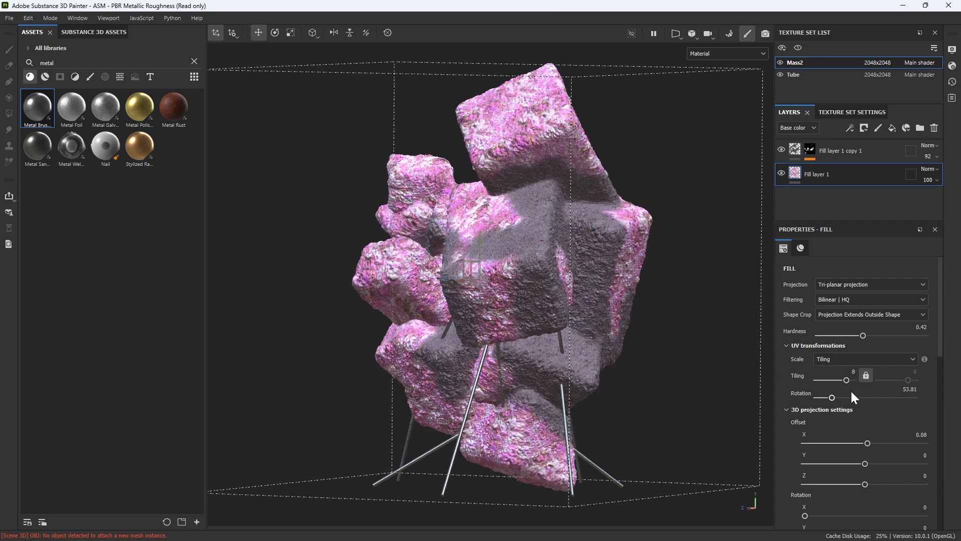
drag(863, 462, 873, 463)
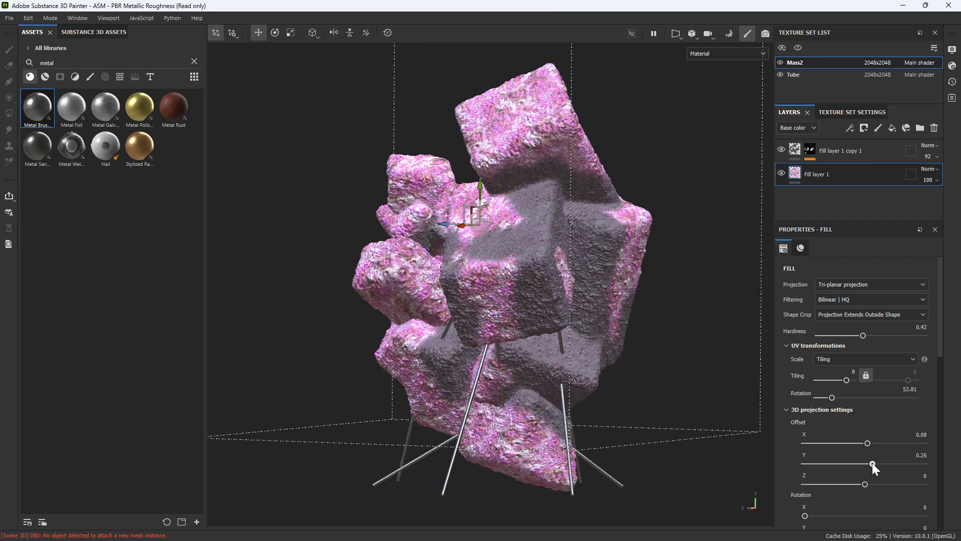
scroll(879, 509, down, 5)
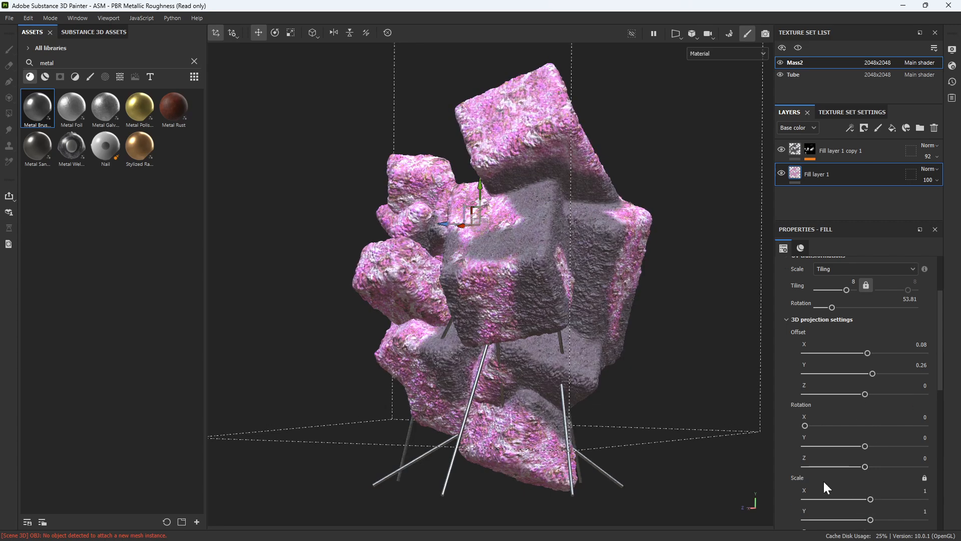
scroll(869, 441, up, 5)
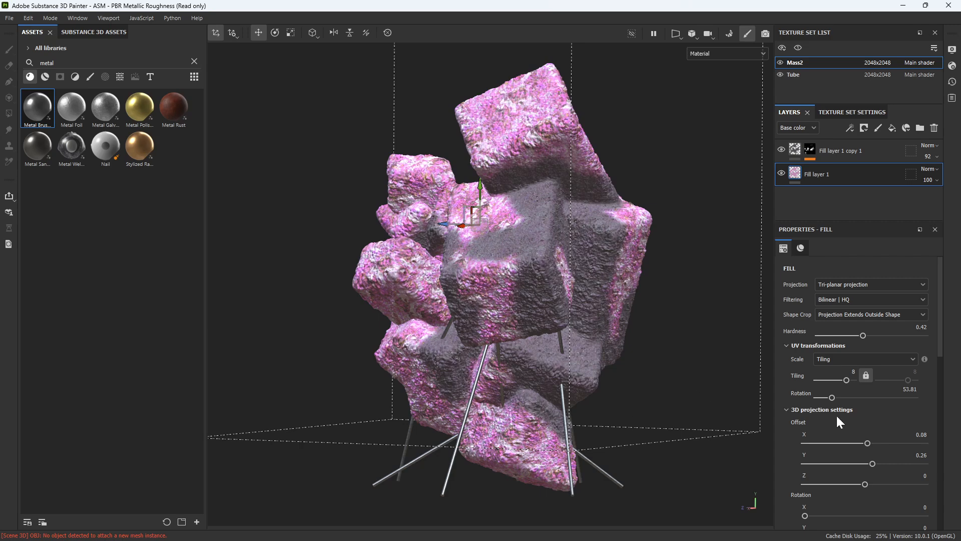
drag(867, 441, 867, 441)
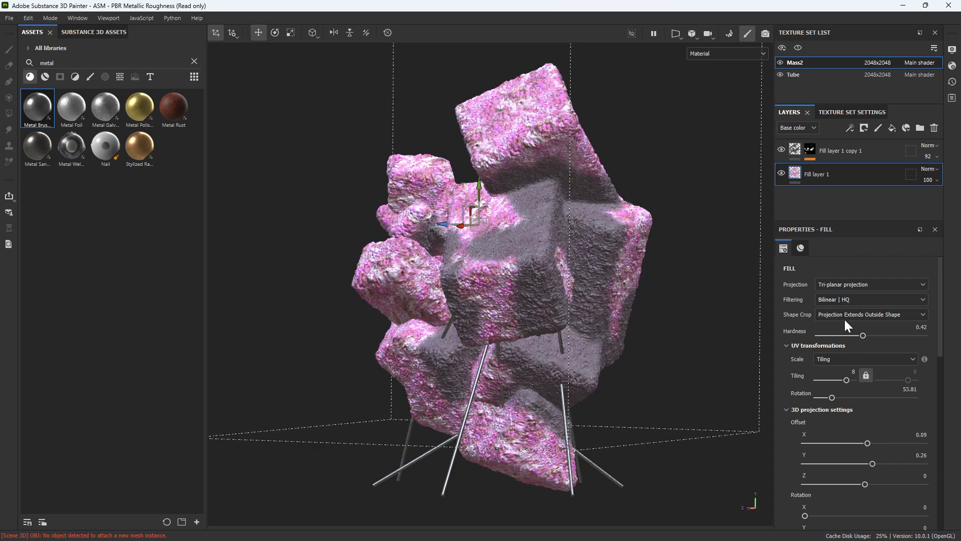
drag(832, 399, 826, 397)
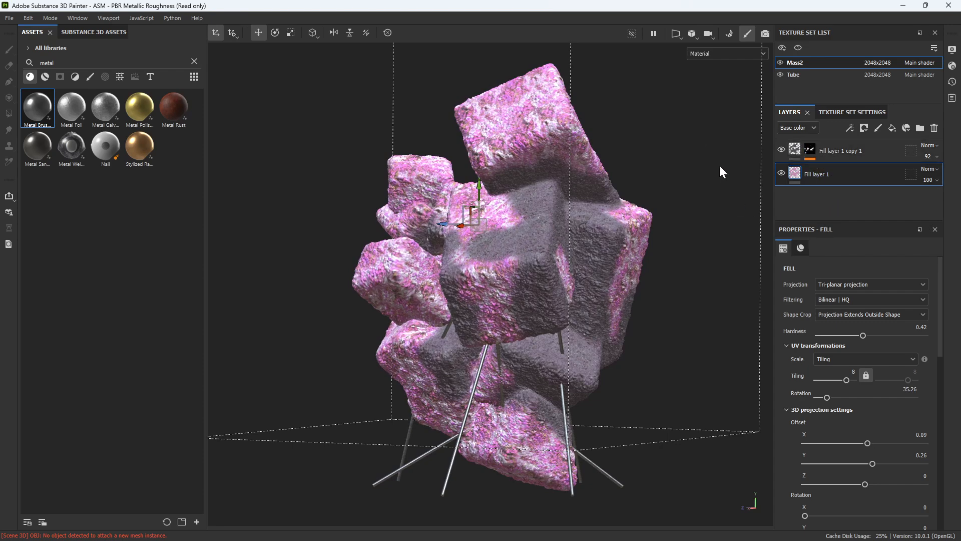
Render the model with Iray, try the Bonifacio Street environment map, and settle on Mondarrain 3.
click(764, 34)
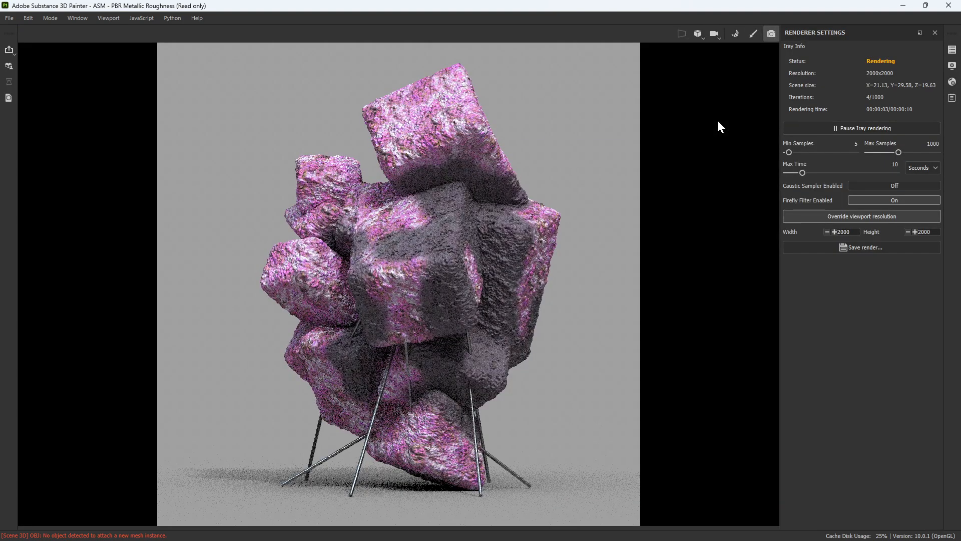
click(952, 65)
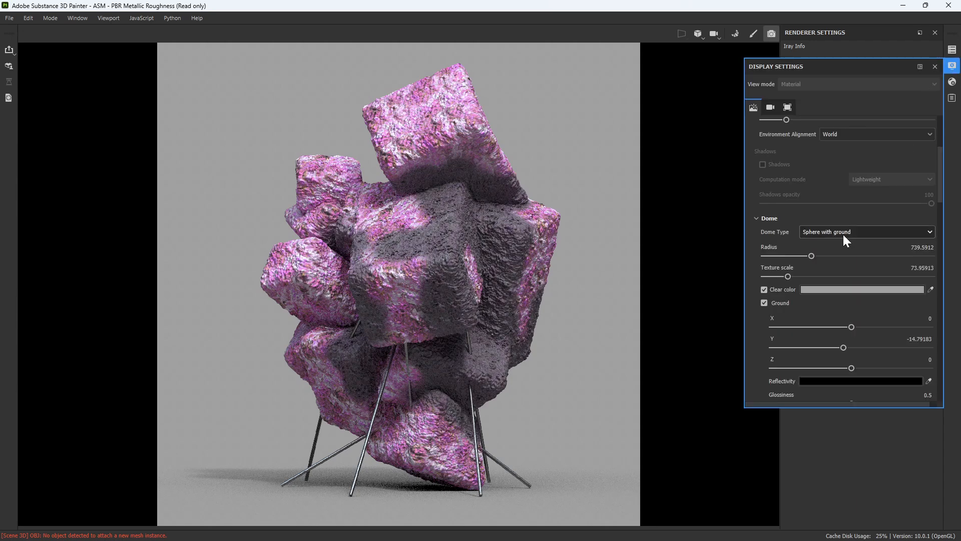
scroll(841, 185, up, 3)
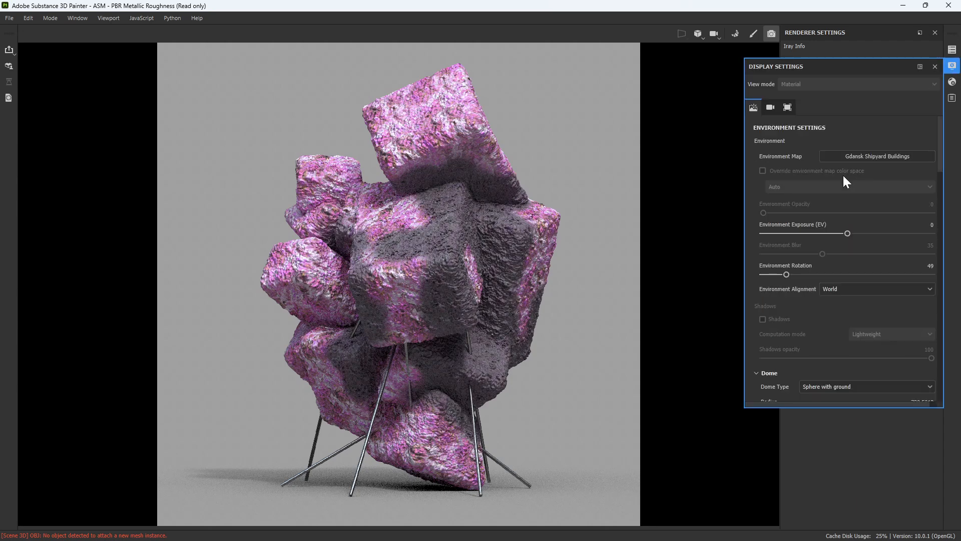
click(867, 156)
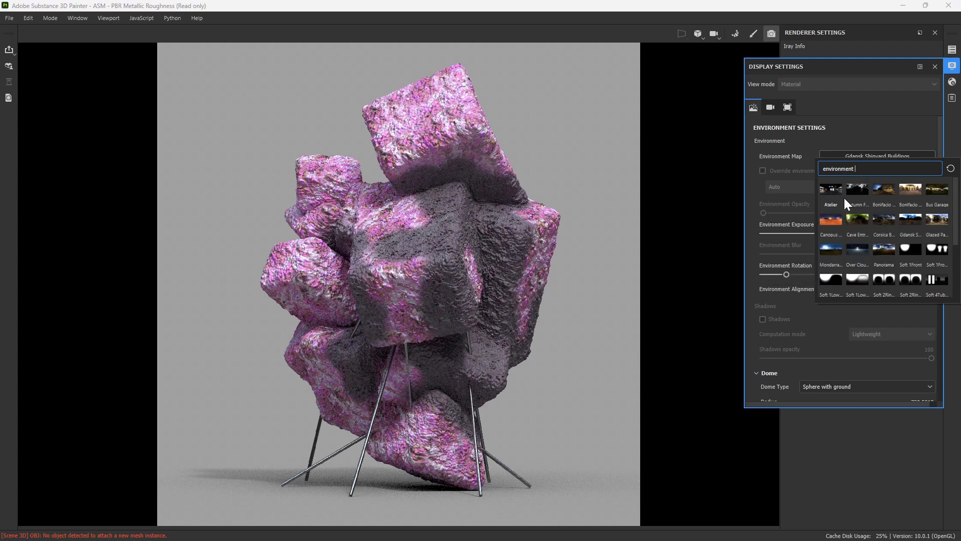
mouse_move(860, 191)
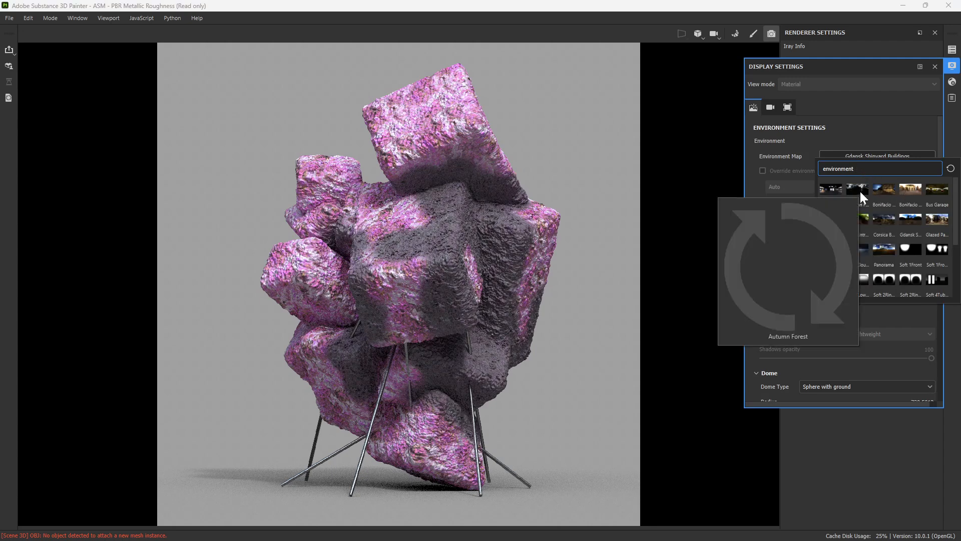
click(912, 187)
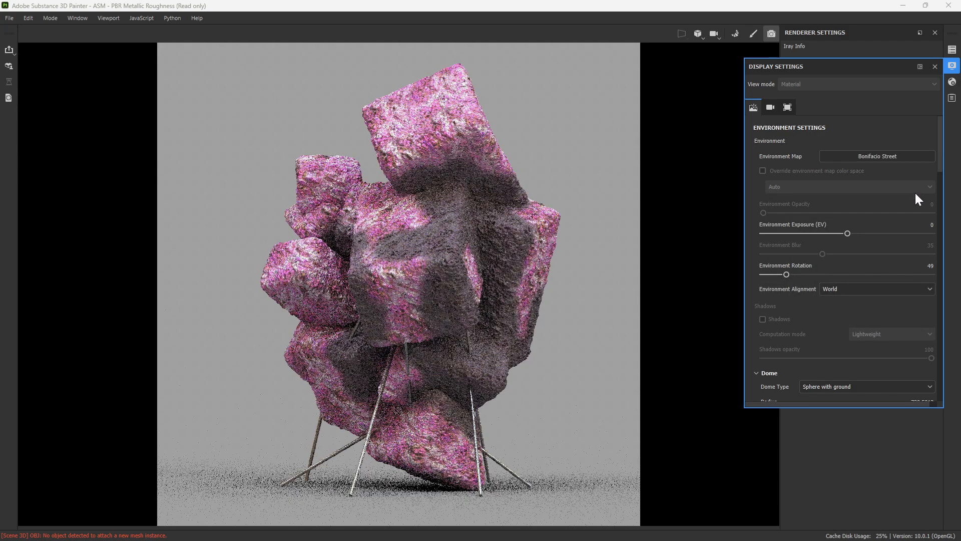
click(891, 157)
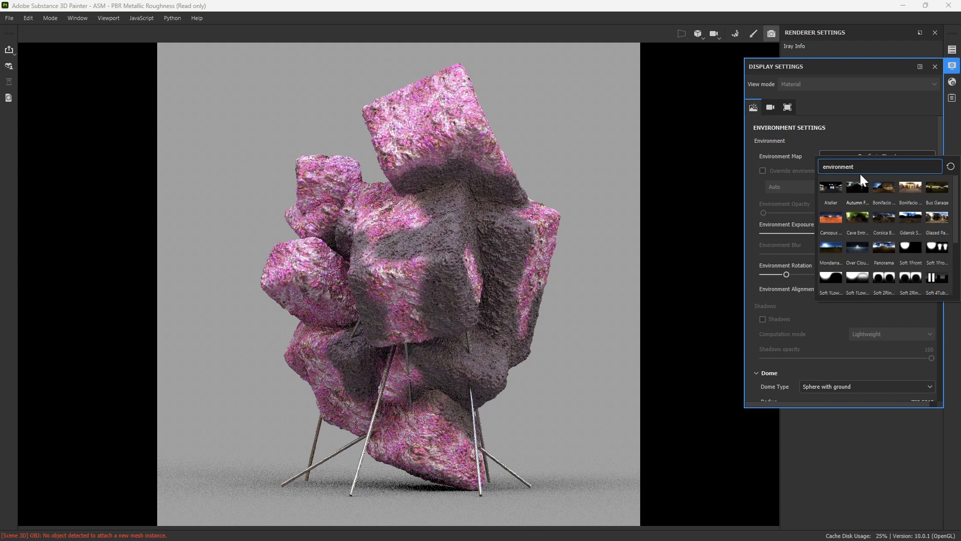
click(828, 249)
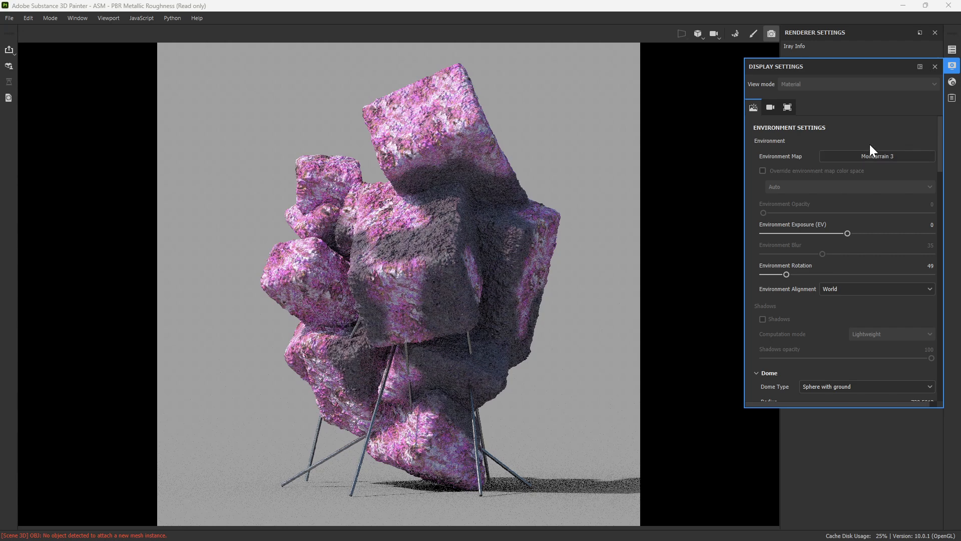
click(935, 68)
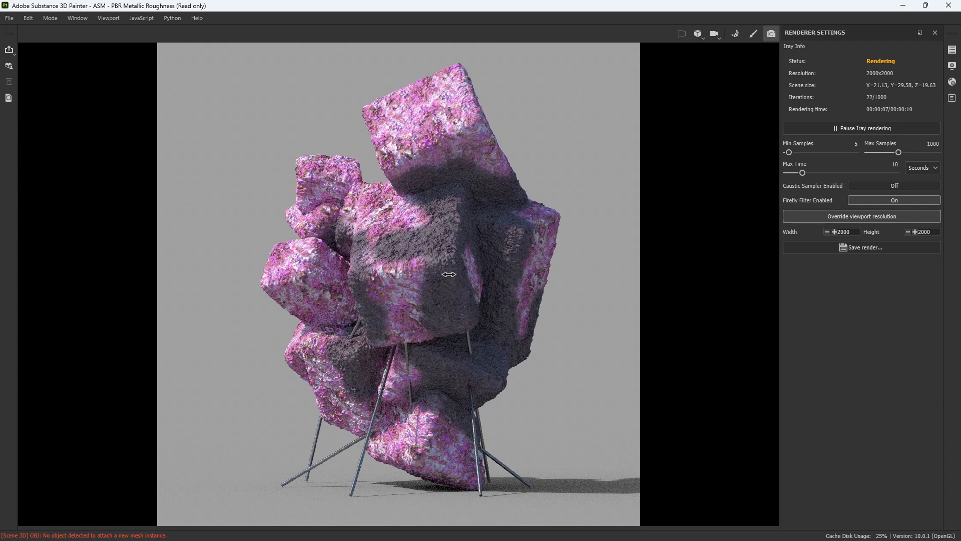
Rotate the environment lighting around the model, trying 162 and settling on an environment rotation of 135.
mouse_move(449, 274)
shift+right_down()
mouse_move(219, 298)
mouse_move(319, 304)
mouse_move(249, 302)
mouse_move(294, 306)
shift+right_up()
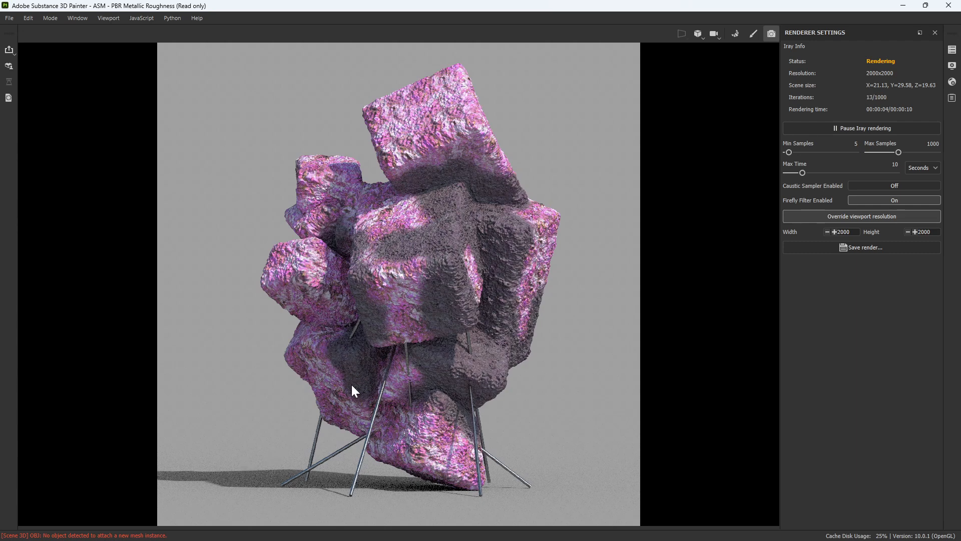
click(952, 65)
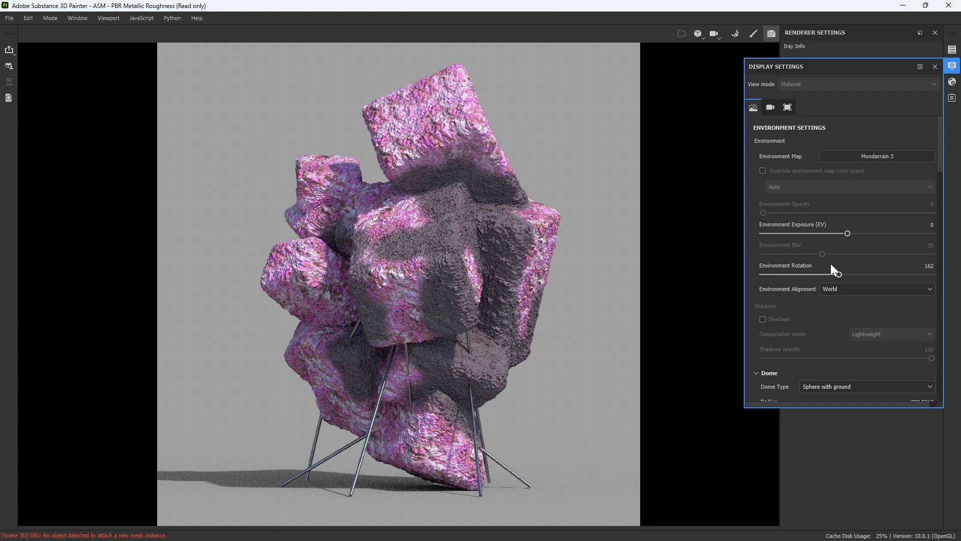
drag(838, 274, 826, 274)
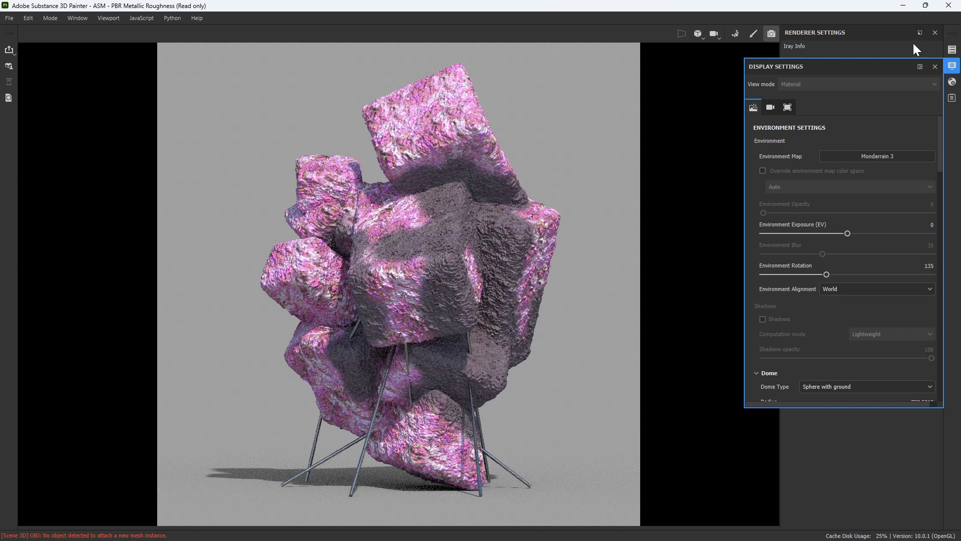
click(937, 66)
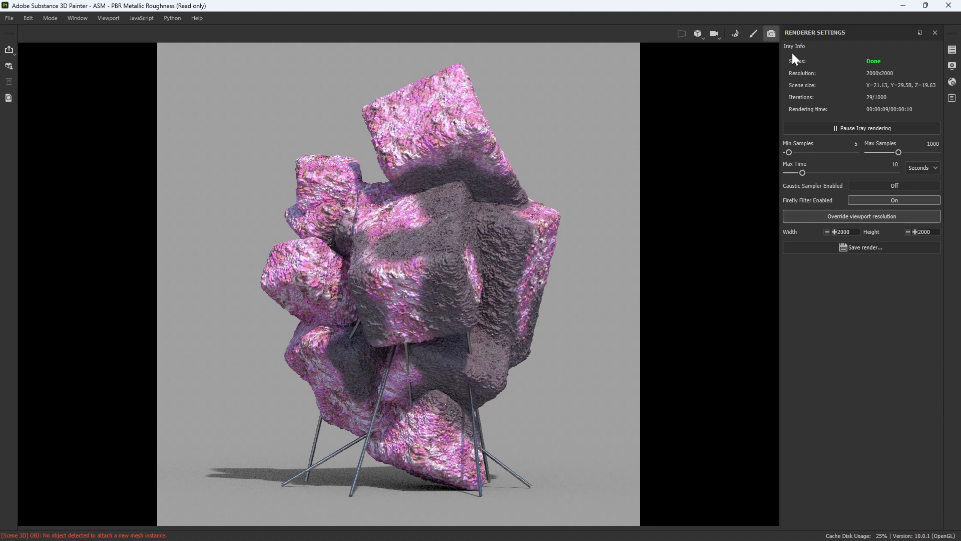
Restart the Iray render from painting mode, then examine the displaced rock surfaces from several angles and open the shader settings.
click(754, 33)
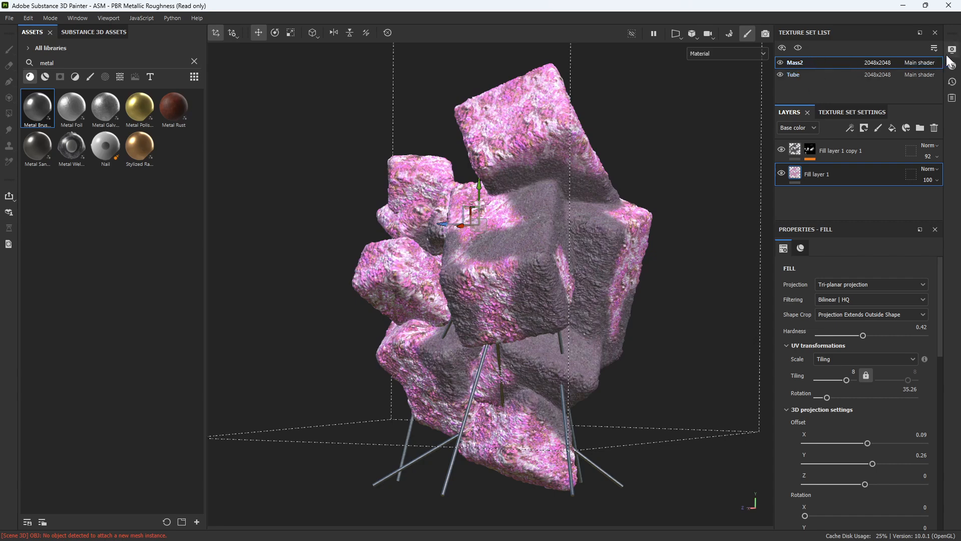
click(765, 34)
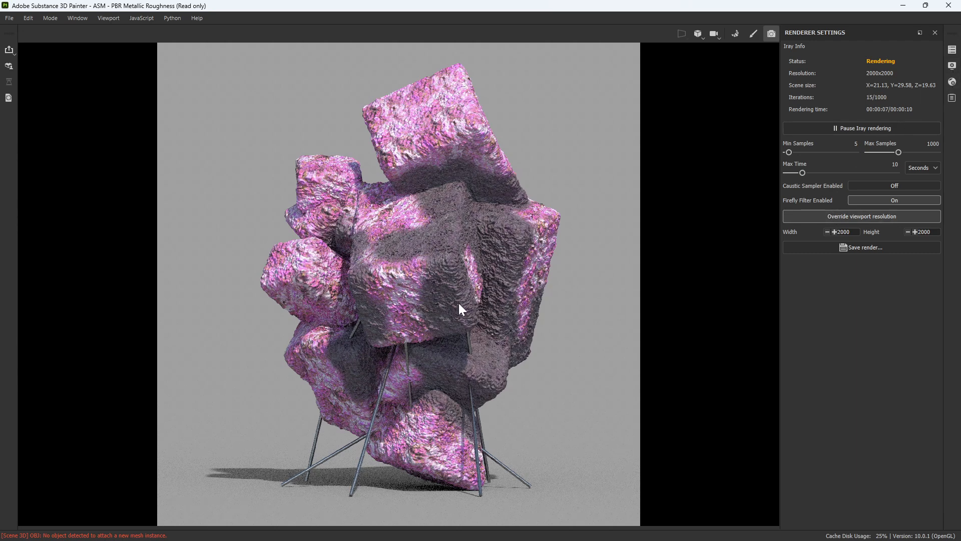
alt+drag(459, 302, 532, 276)
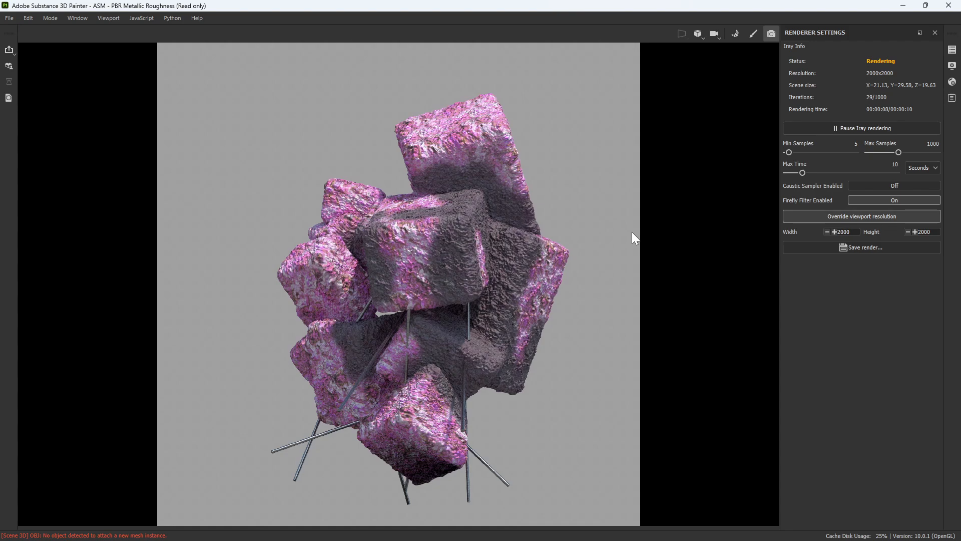
alt+drag(632, 232, 520, 250)
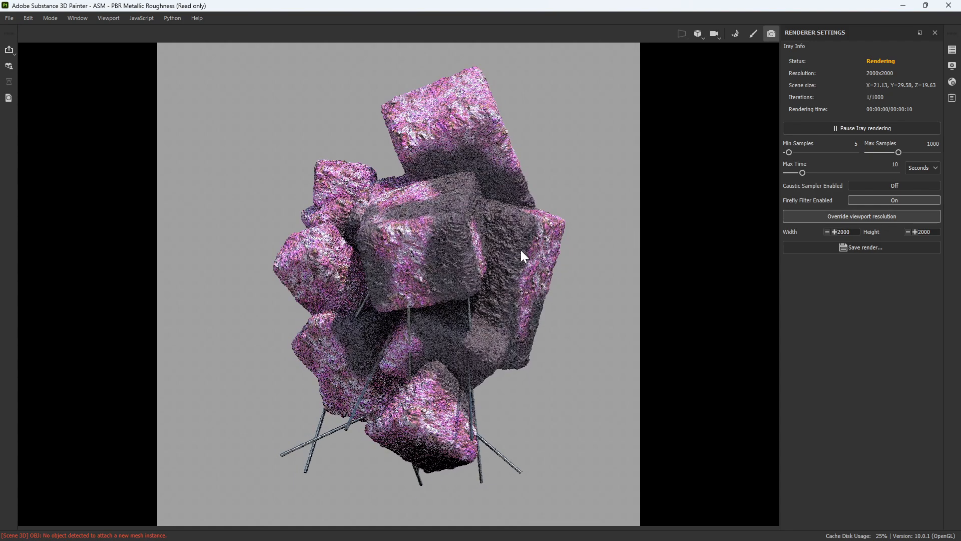
click(953, 83)
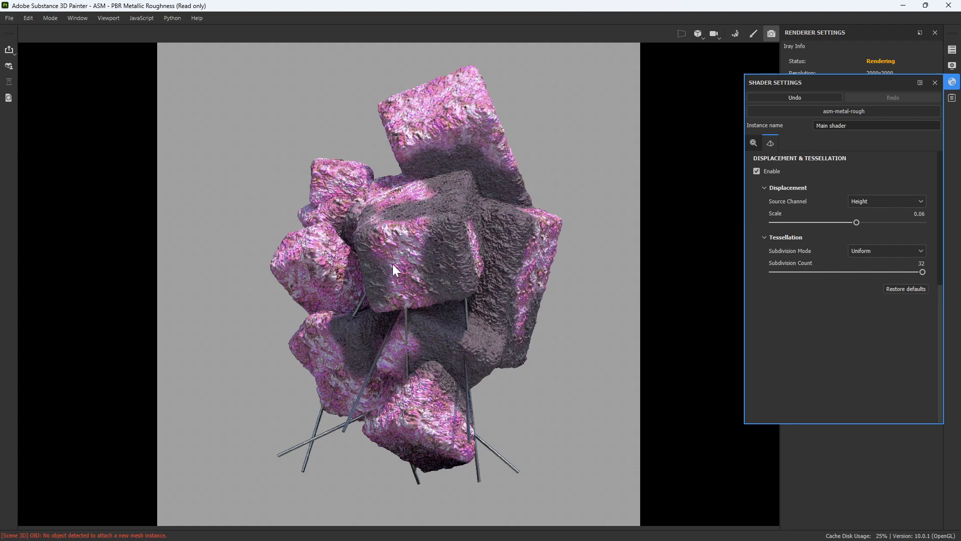
alt+drag(422, 260, 926, 106)
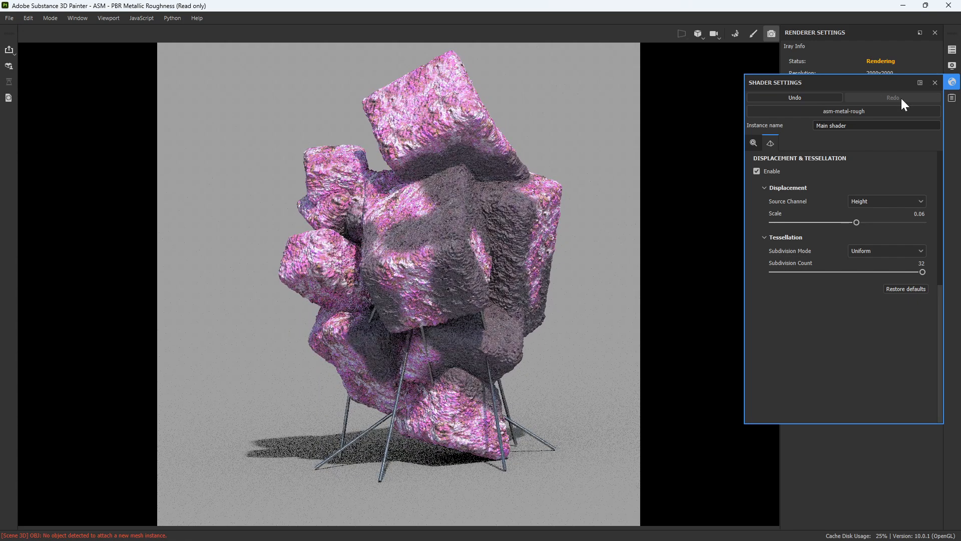
Try dome ground Y positions of 5.17714 and -15.53142, then turn the ground off.
click(952, 66)
scroll(776, 251, down, 3)
scroll(722, 326, down, 2)
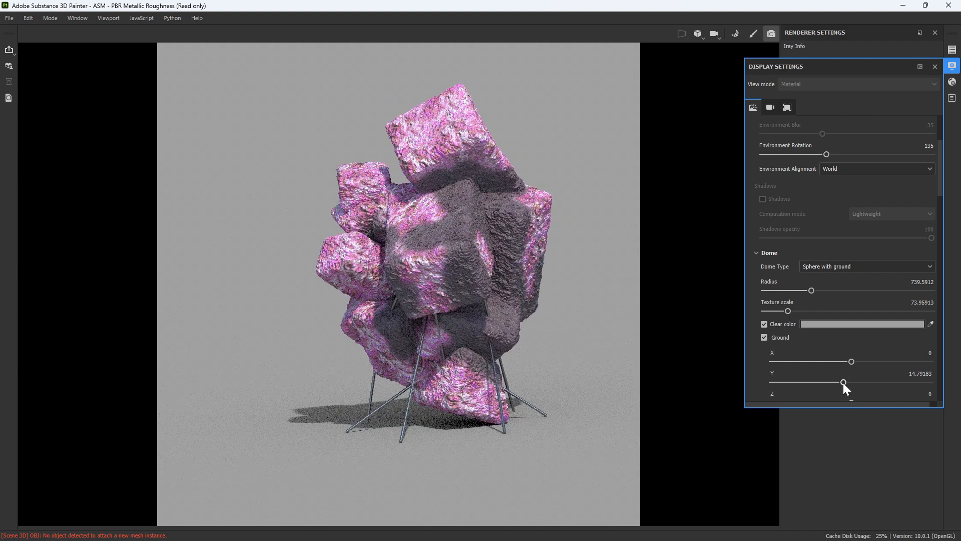
mouse_move(843, 382)
mouse_down()
mouse_move(830, 381)
mouse_move(867, 383)
mouse_move(842, 382)
mouse_move(854, 382)
mouse_up()
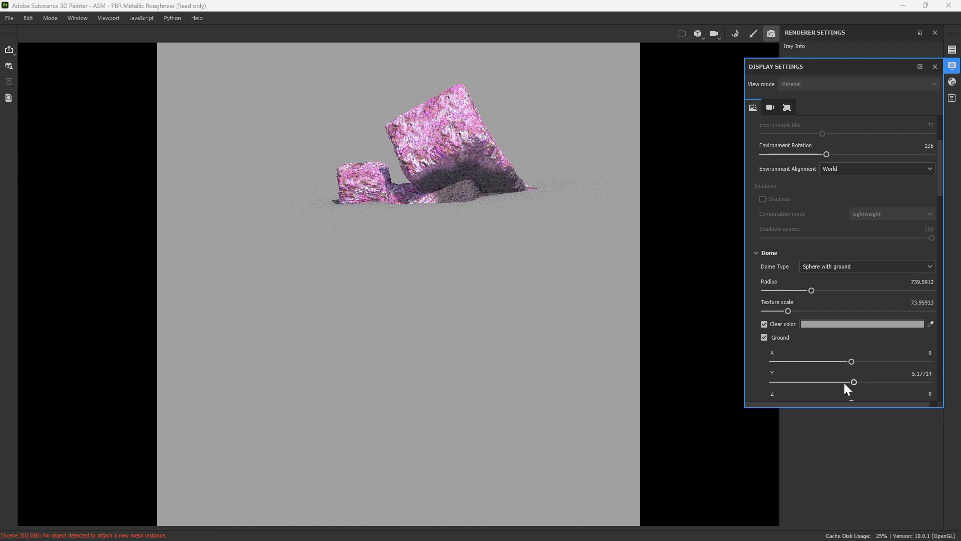
drag(852, 382, 839, 381)
drag(839, 380, 842, 381)
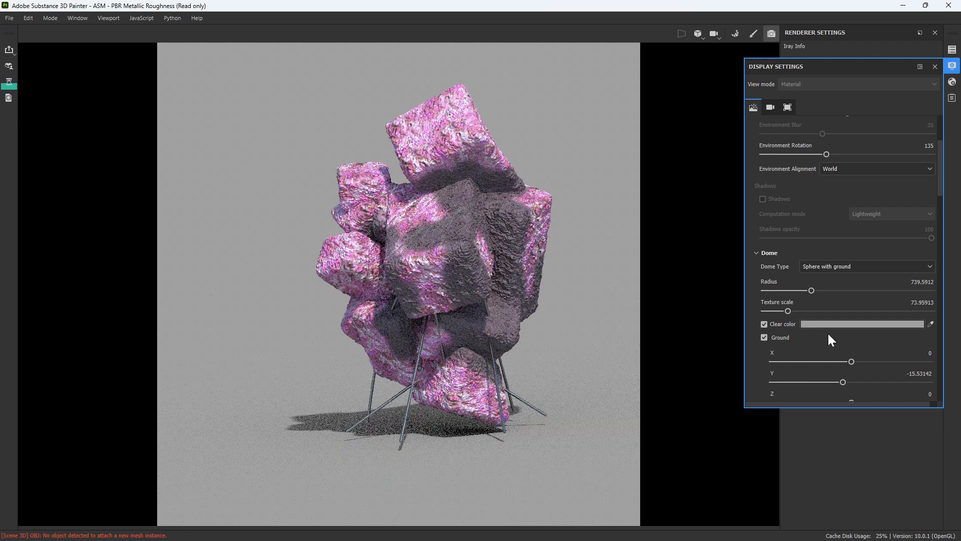
click(762, 336)
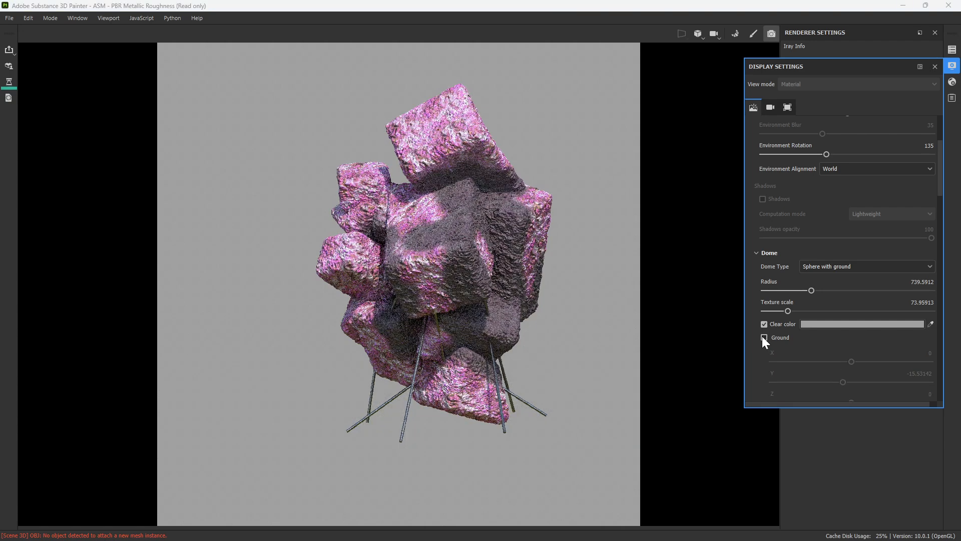
Examine the Iray render without ground, reframing the whole model from several angles and distances.
alt+middle_drag(500, 334, 477, 337)
alt+drag(476, 337, 407, 352)
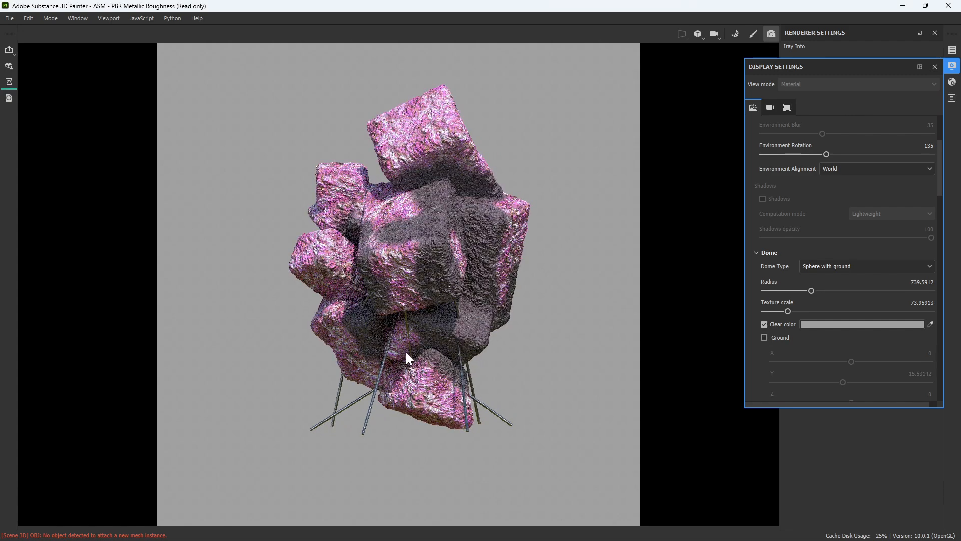
alt+middle_drag(406, 352, 465, 353)
alt+right_drag(466, 354, 409, 385)
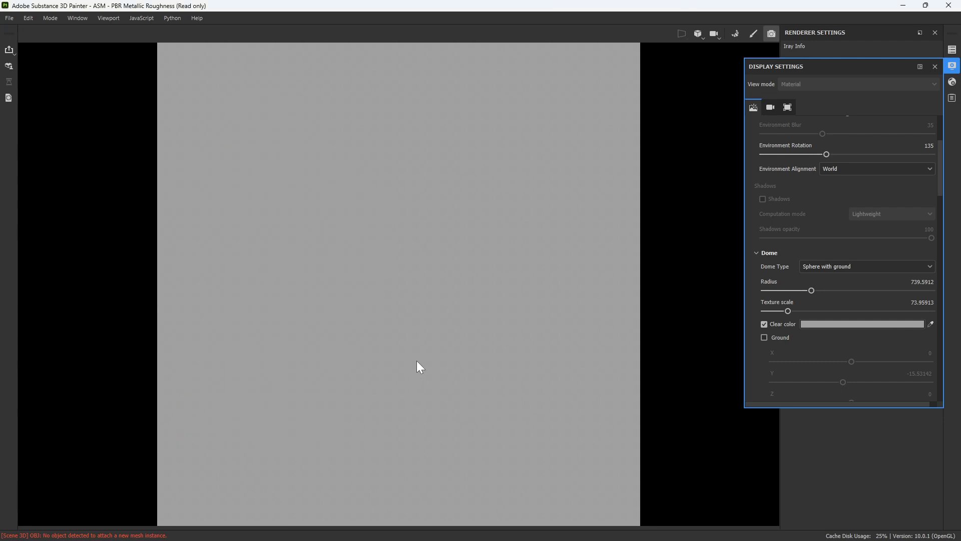
key(f)
scroll(432, 346, down, 1)
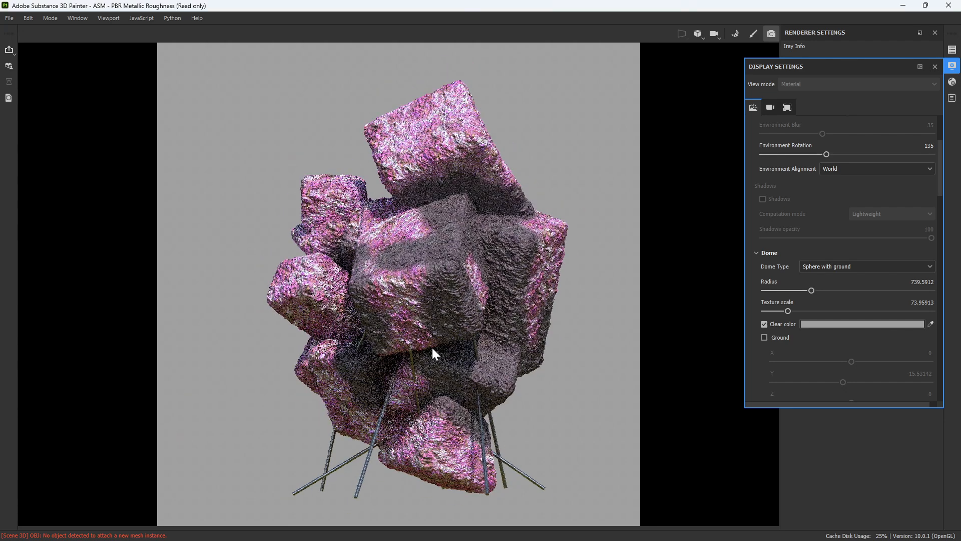
alt+middle_drag(432, 346, 607, 325)
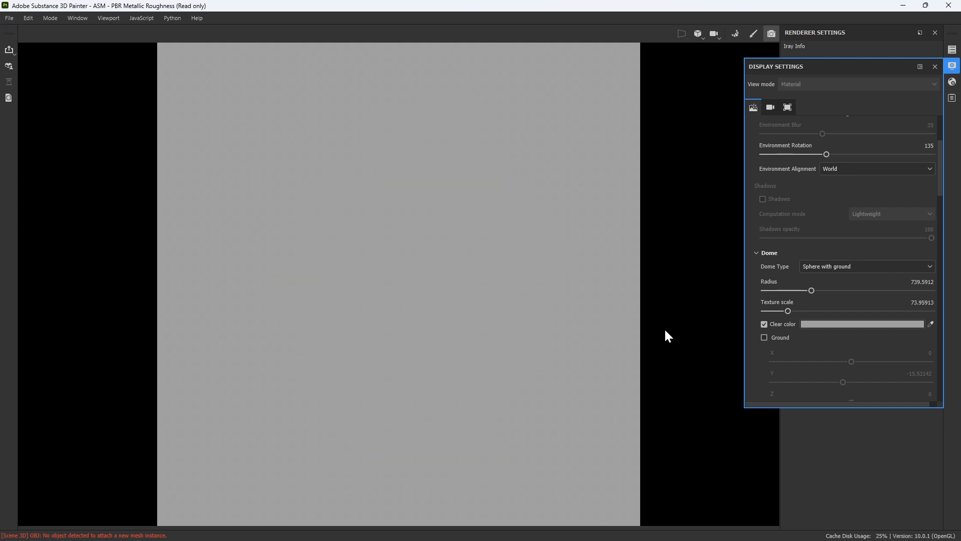
alt+middle_drag(558, 343, 459, 355)
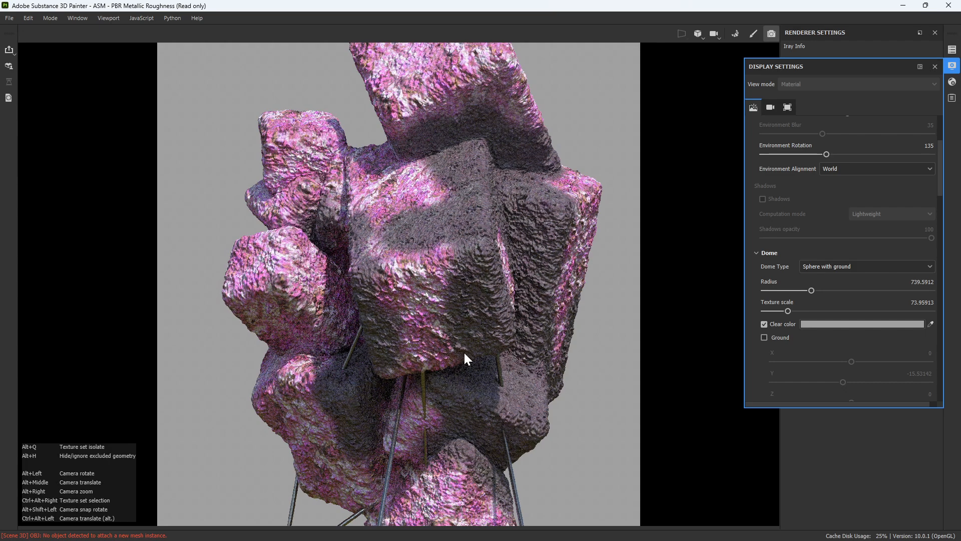
scroll(464, 352, down, 1)
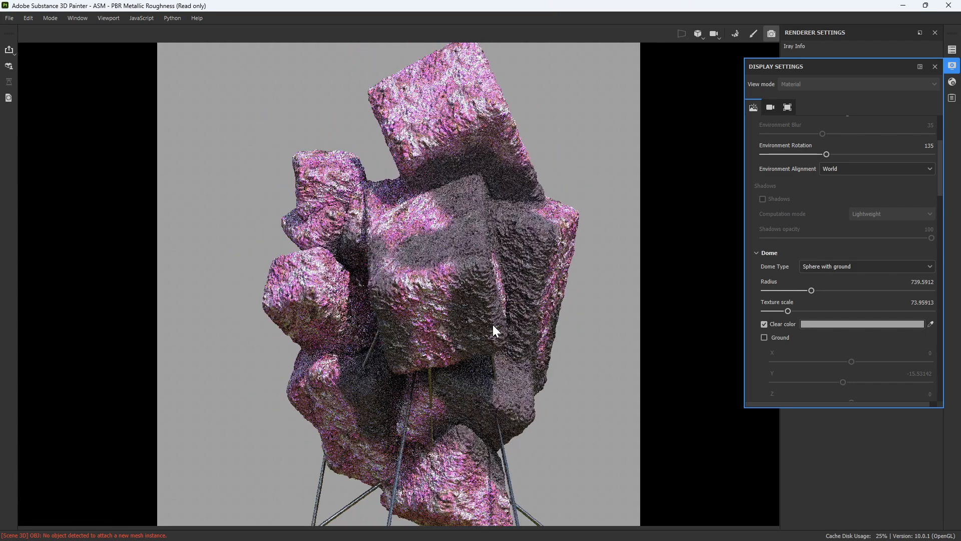
scroll(488, 326, down, 1)
scroll(489, 328, down, 1)
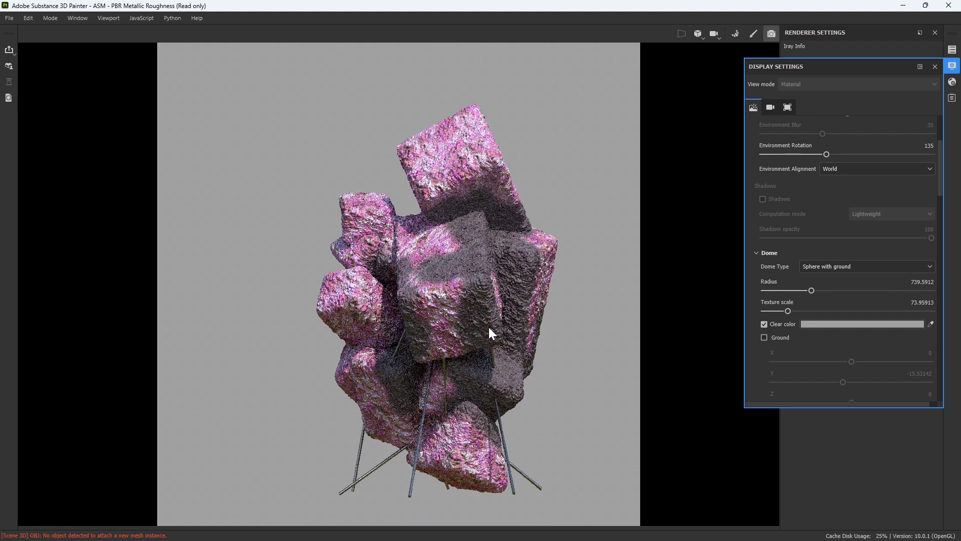
alt+right_drag(486, 325, 486, 319)
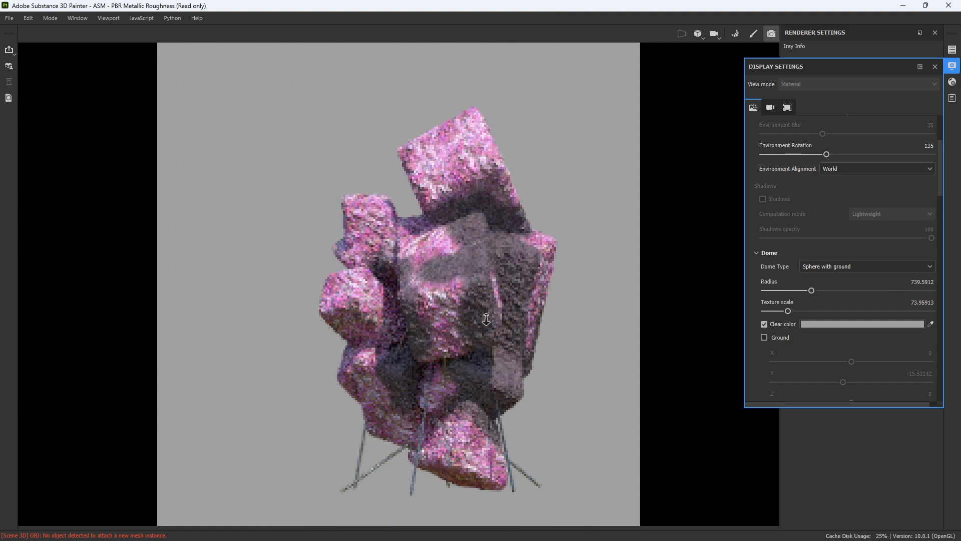
alt+drag(486, 319, 486, 312)
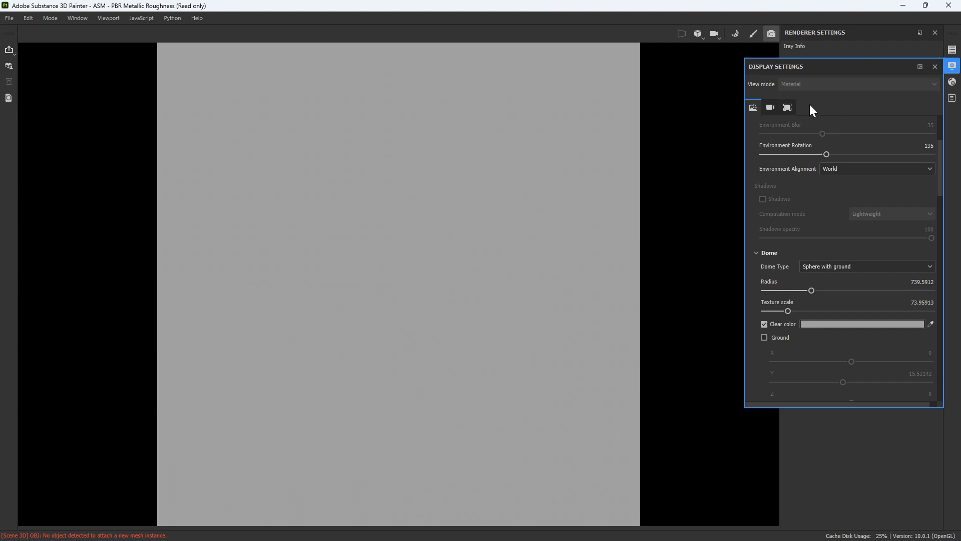
Try a camera focal length of 35 mm and frame the whole model in the render.
click(935, 66)
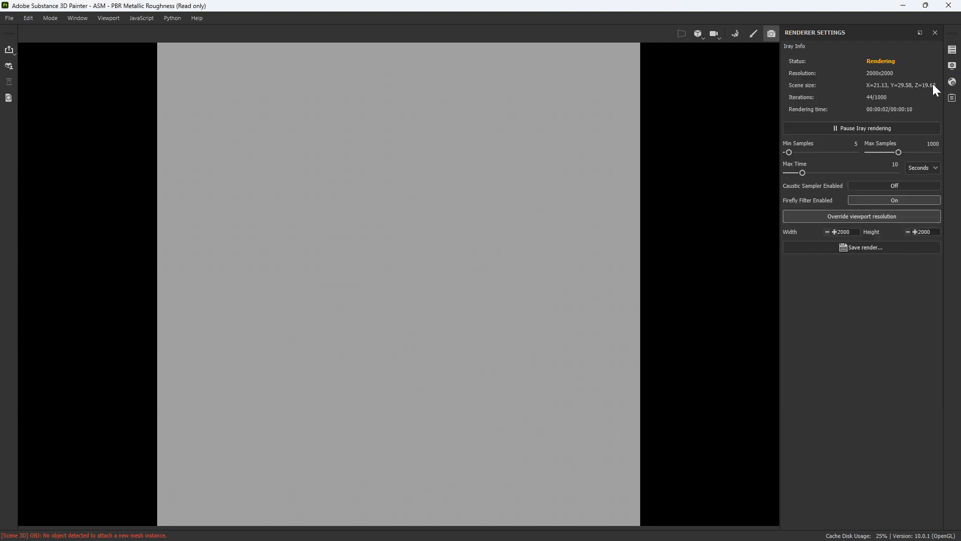
click(953, 83)
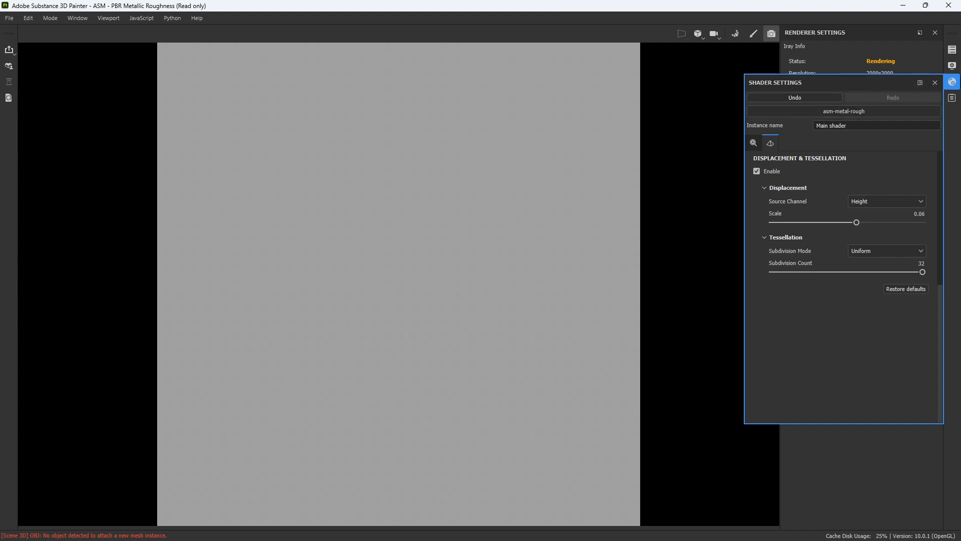
click(952, 66)
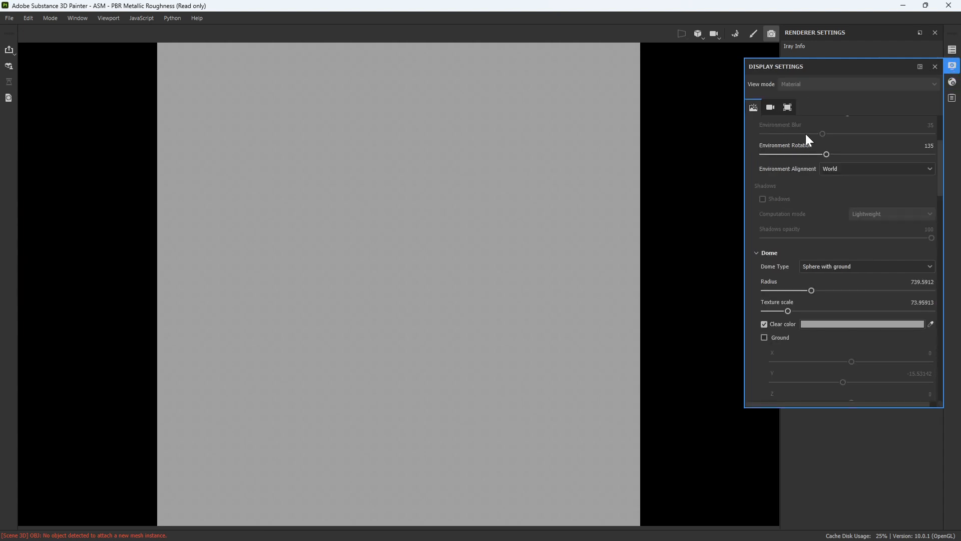
click(771, 108)
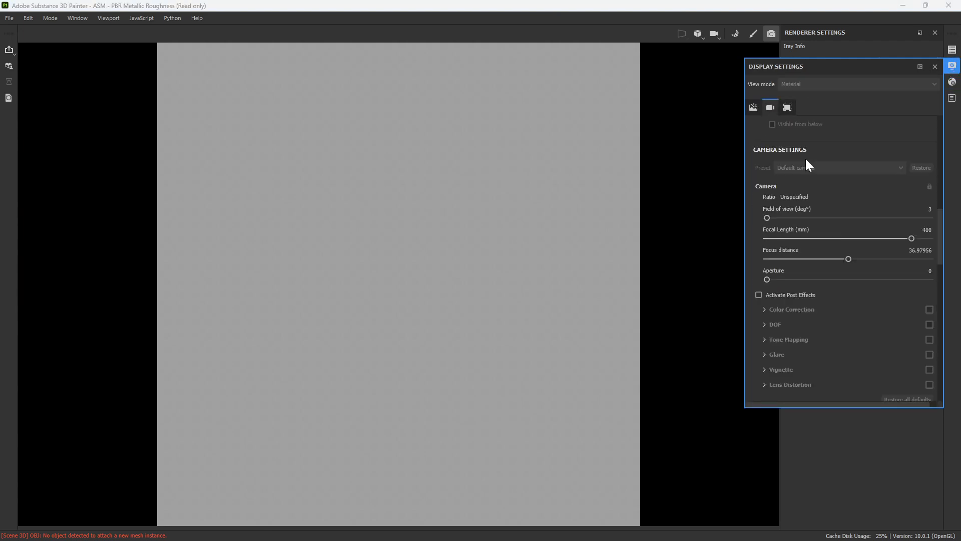
click(927, 203)
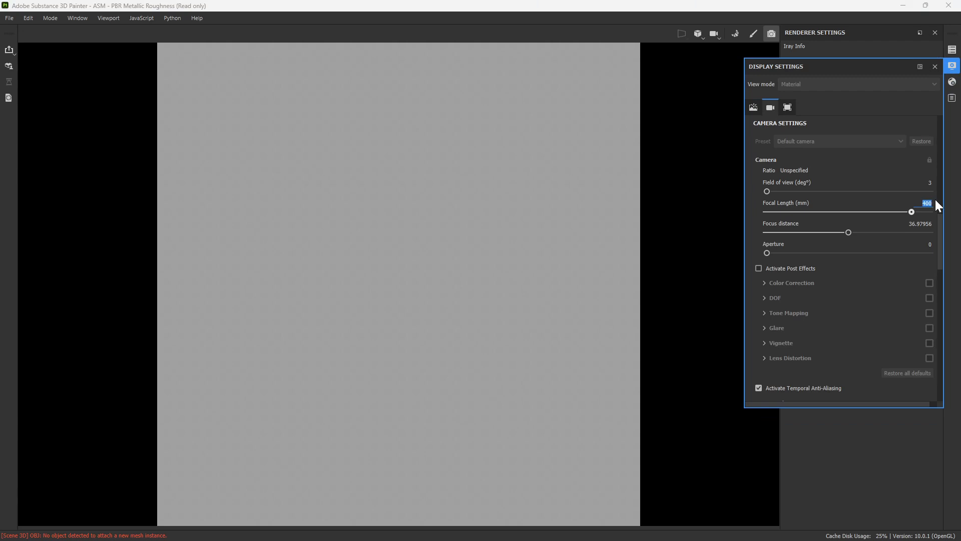
text(35)
key(Return)
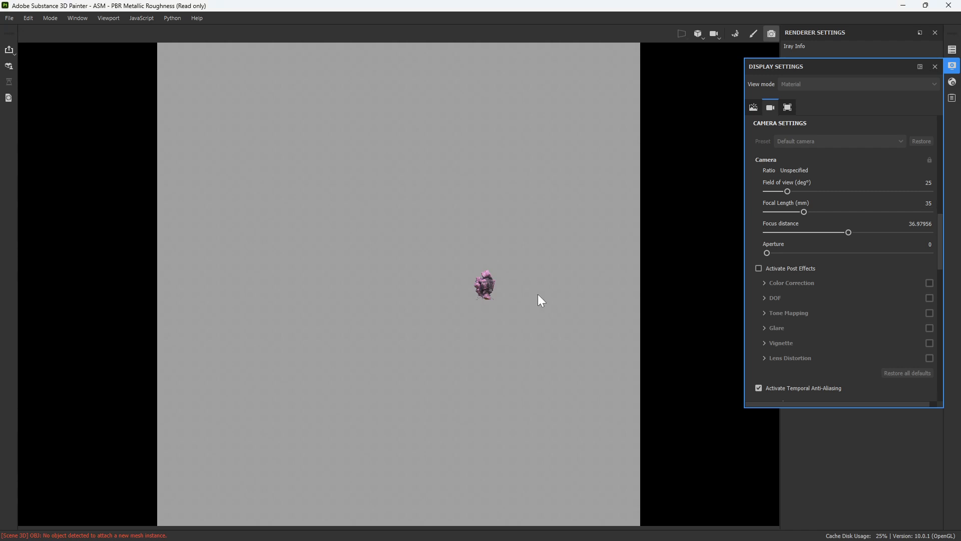
key(f)
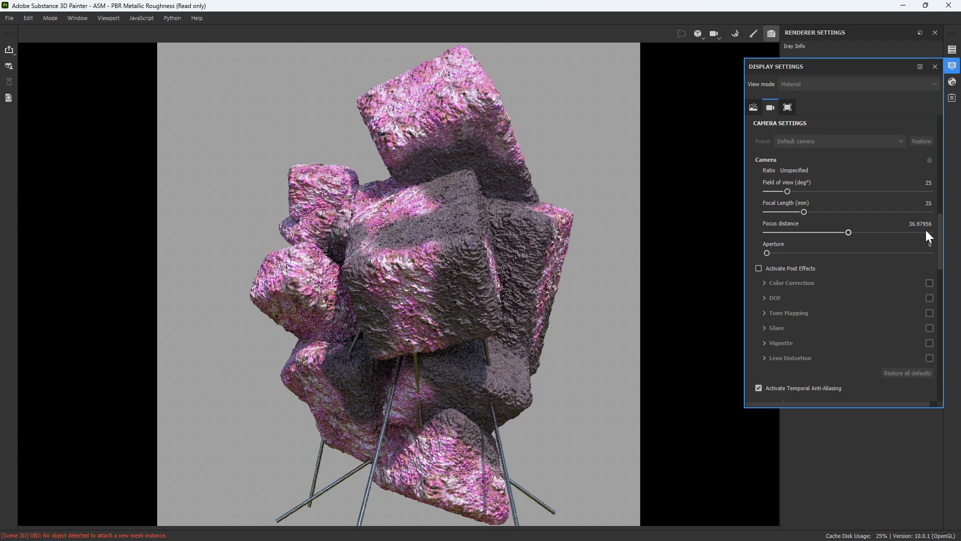
Try a camera focal length of 500 mm, settle on 400 mm, and reframe the whole model with space around it.
drag(918, 209, 934, 211)
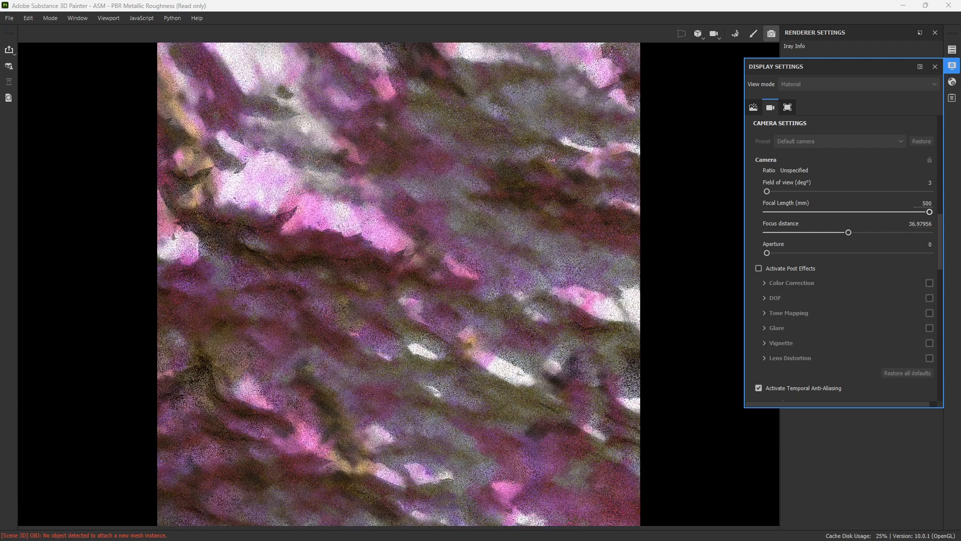
double_click(928, 203)
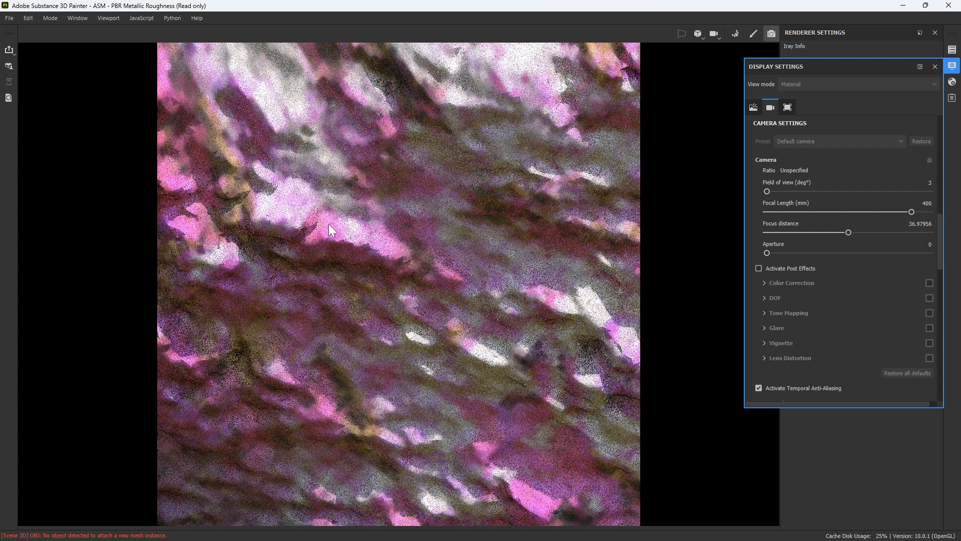
key(f)
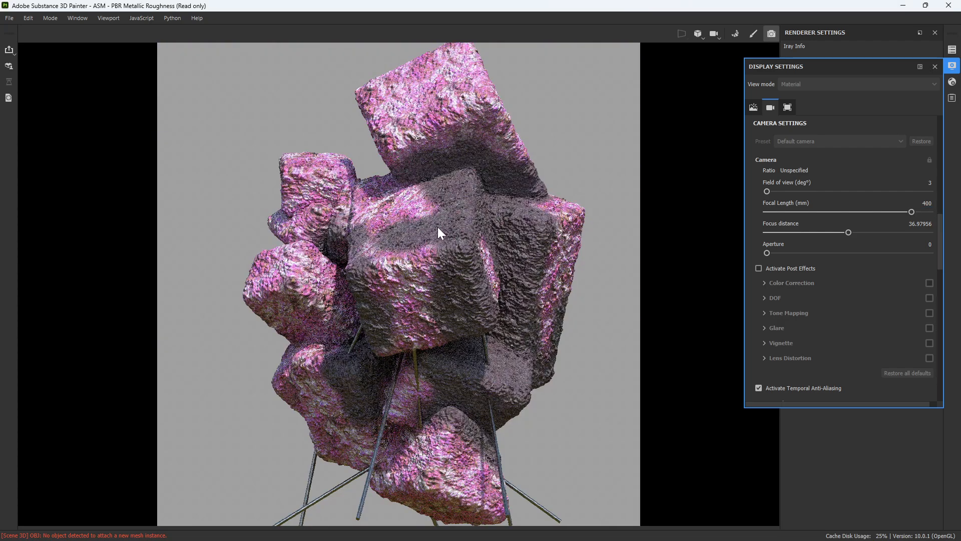
alt+drag(442, 231, 466, 221)
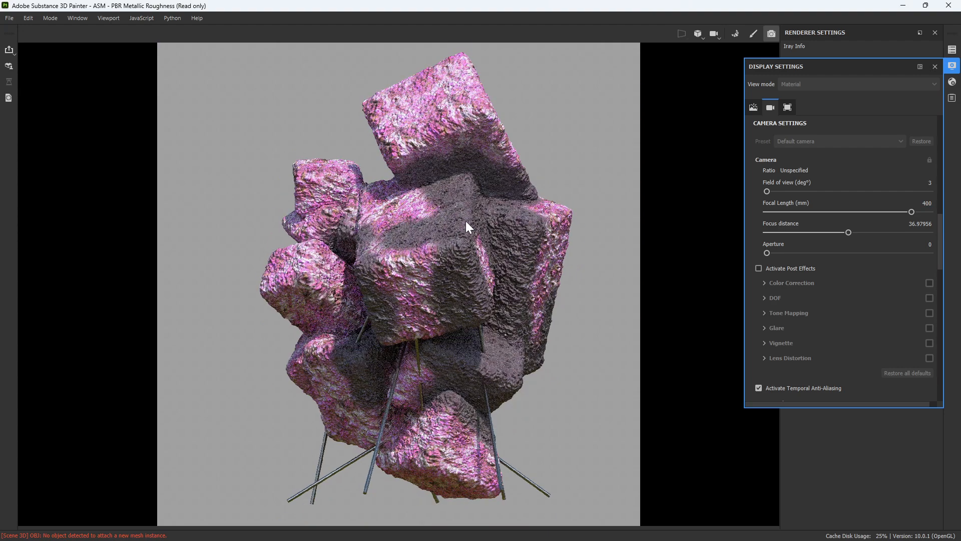
scroll(465, 220, down, 2)
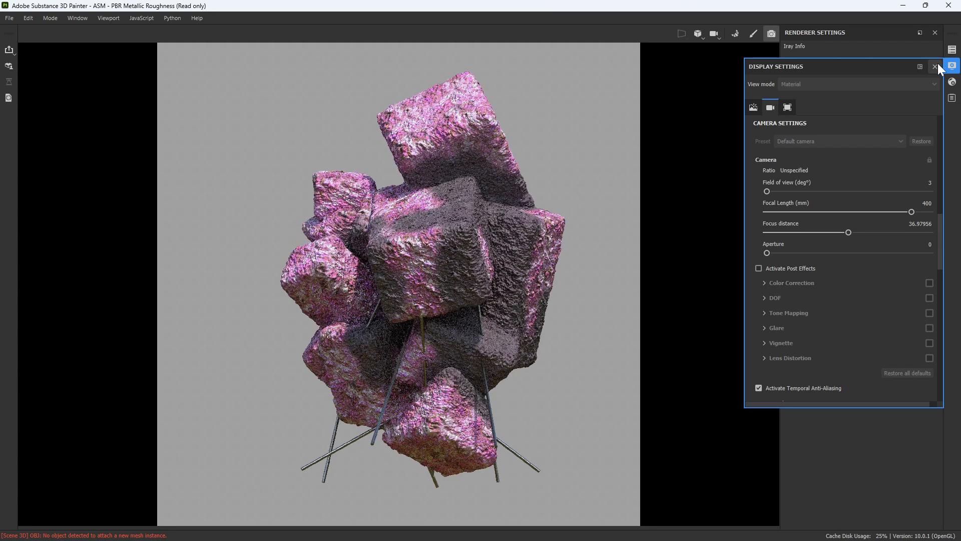
click(938, 64)
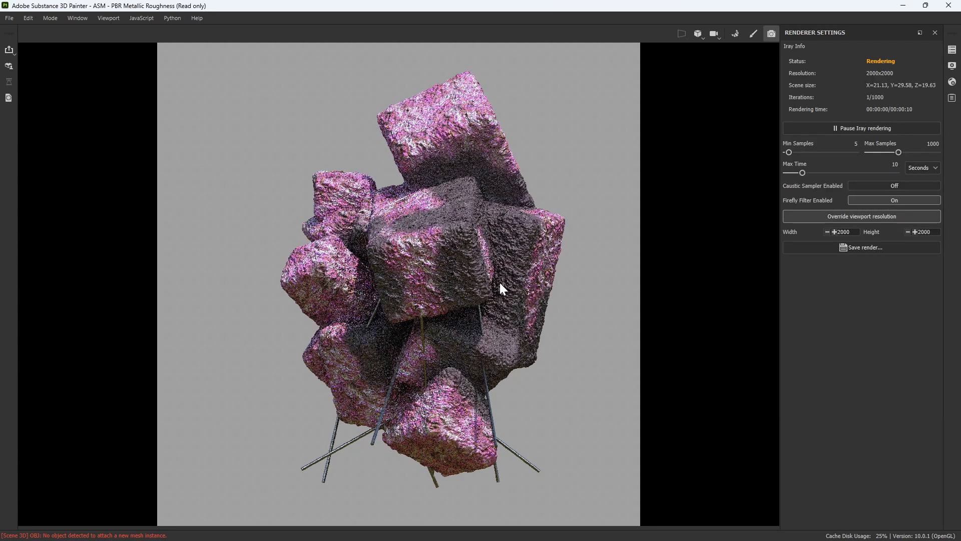
alt+drag(500, 282, 499, 281)
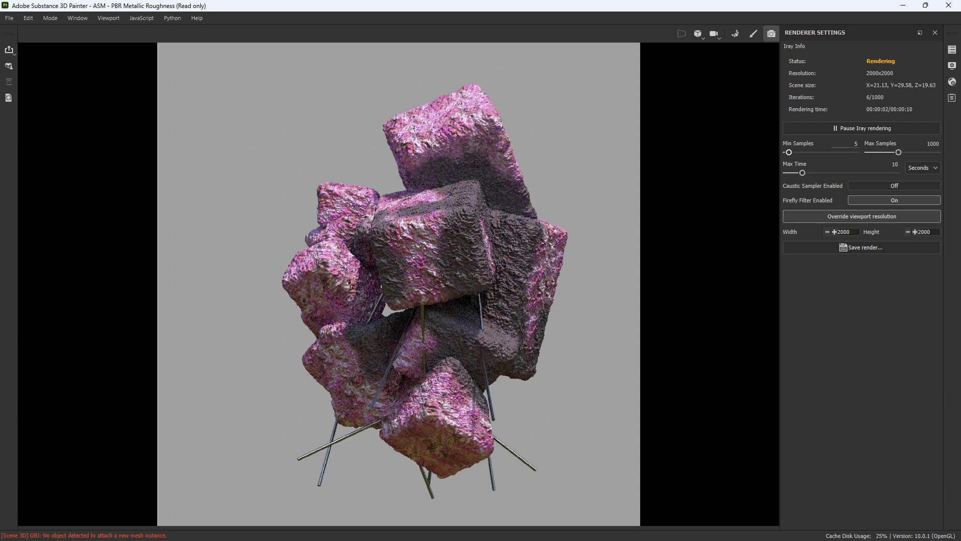
Compare the render with the dome ground turned on and off, leaving the ground off.
click(952, 82)
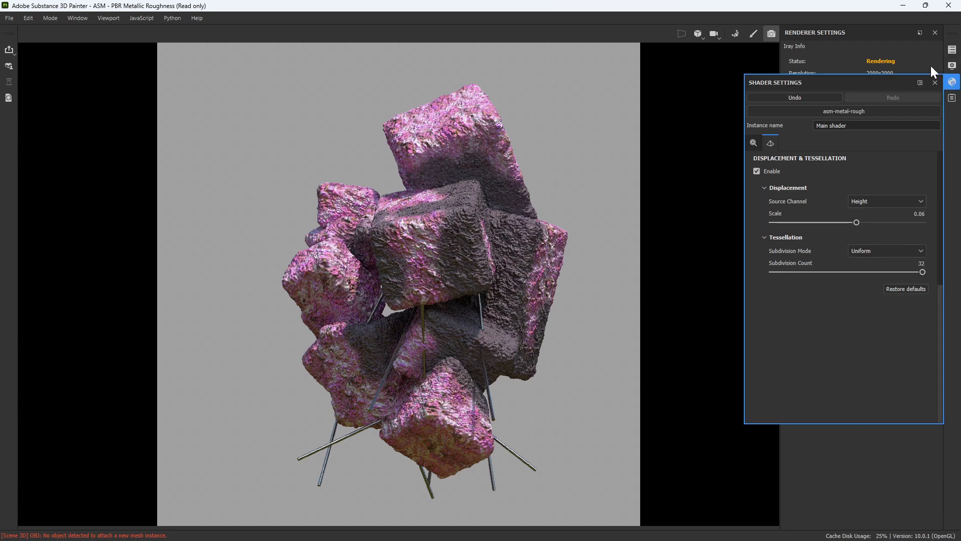
click(952, 66)
scroll(796, 253, down, 4)
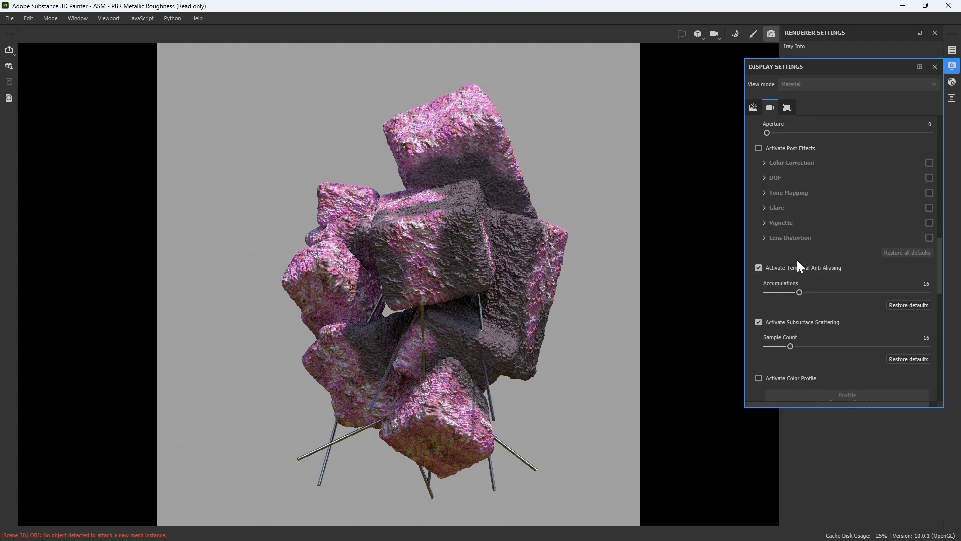
scroll(798, 261, down, 6)
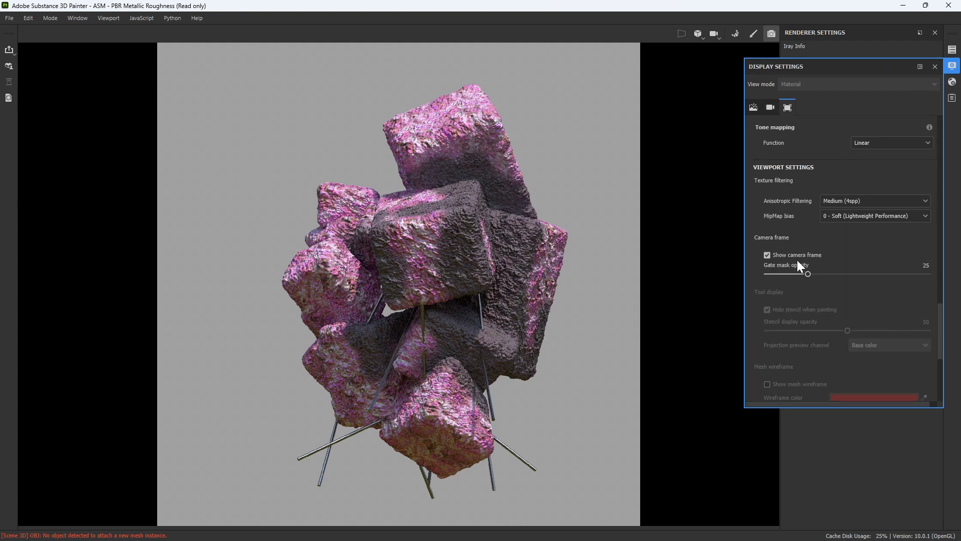
scroll(799, 264, up, 6)
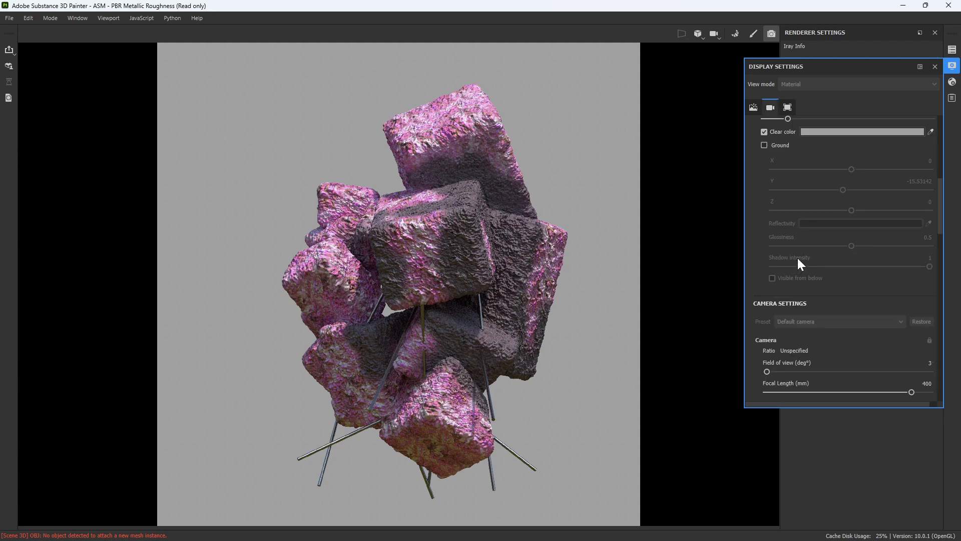
scroll(799, 264, up, 3)
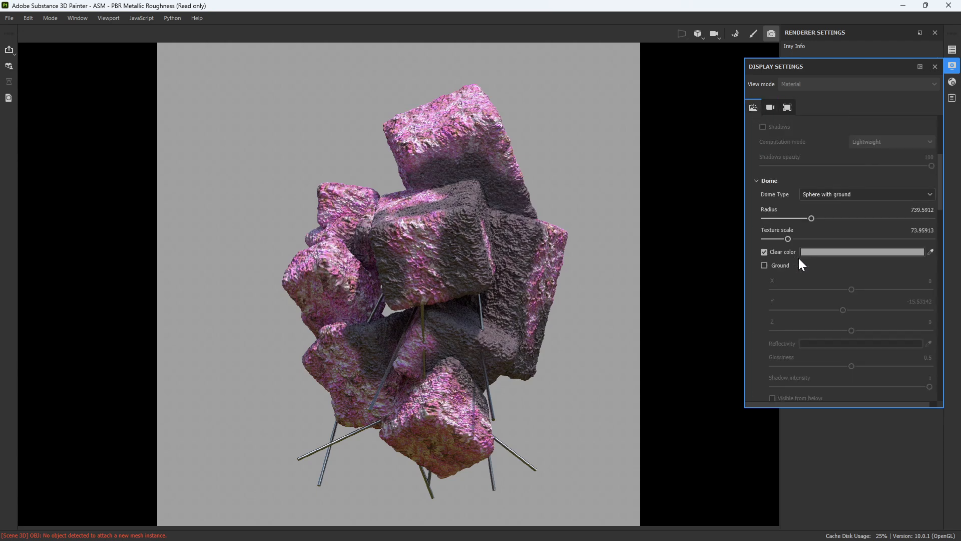
click(765, 264)
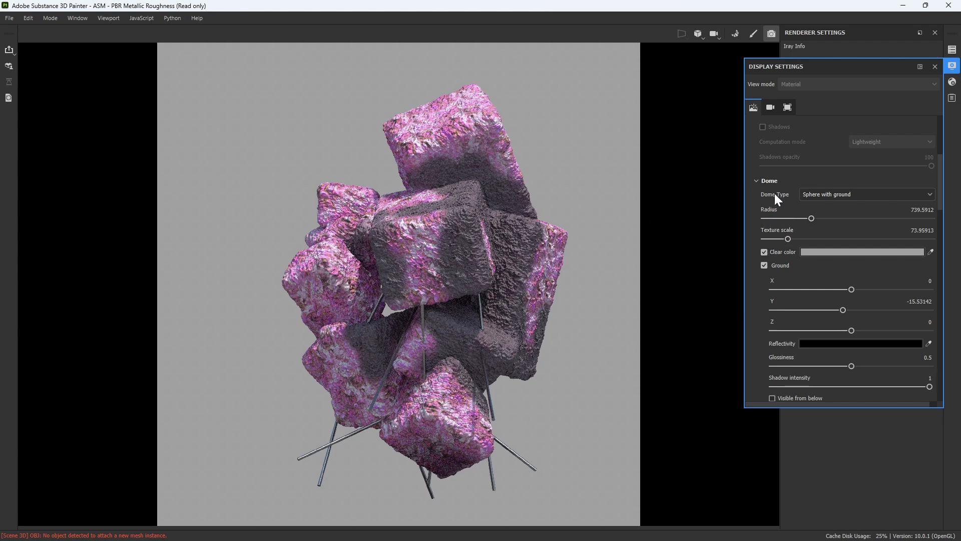
click(764, 265)
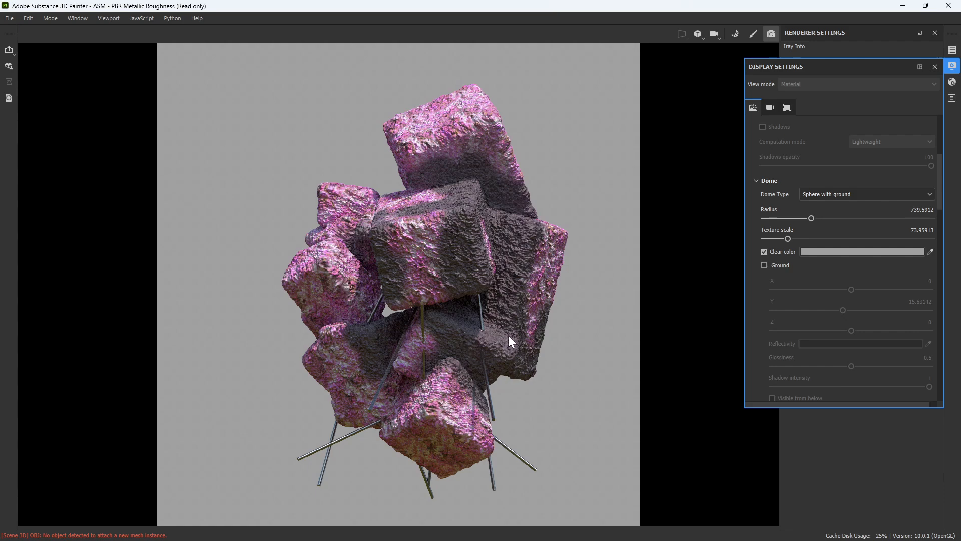
View the model from below and compare the lighting on its undersides with the dome ground on and off.
alt+drag(509, 335, 497, 320)
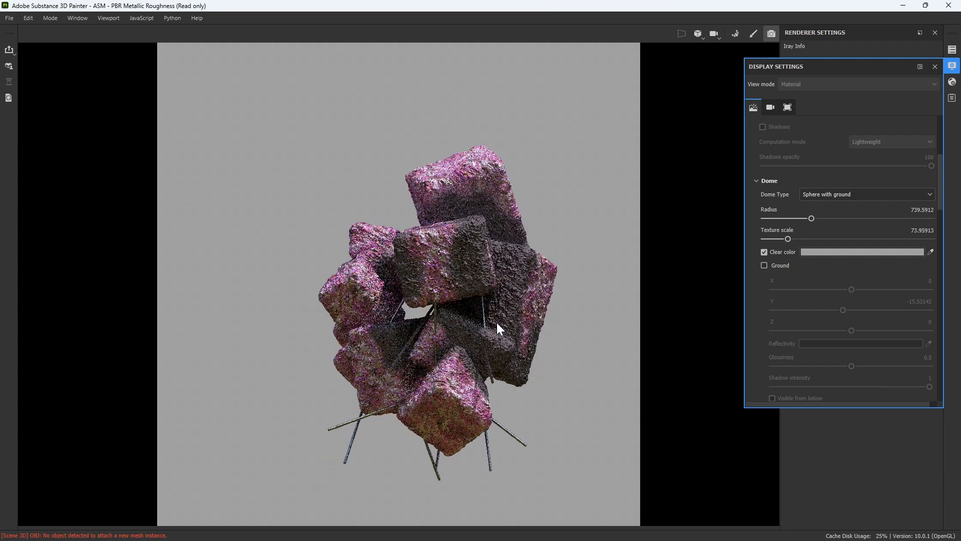
scroll(497, 324, down, 2)
scroll(497, 324, up, 2)
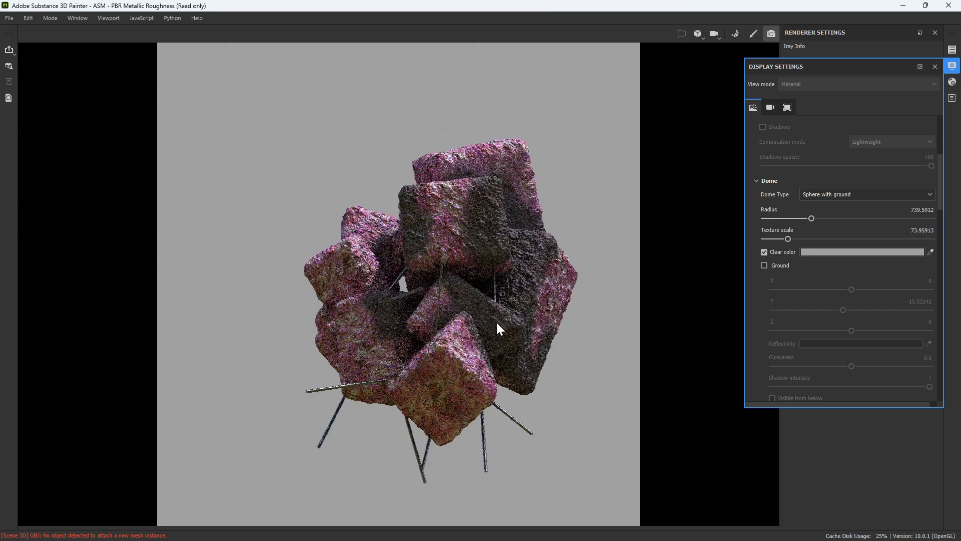
alt+drag(497, 324, 417, 368)
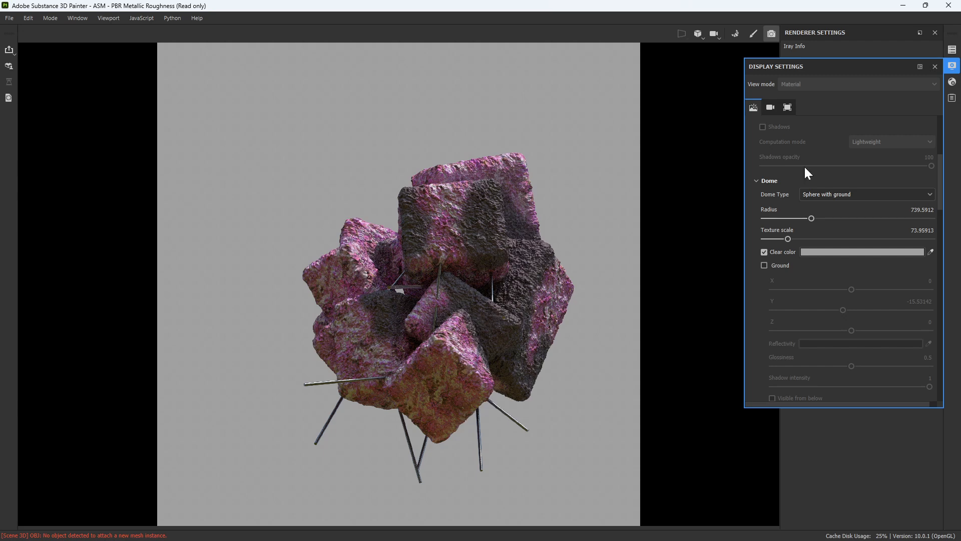
click(764, 265)
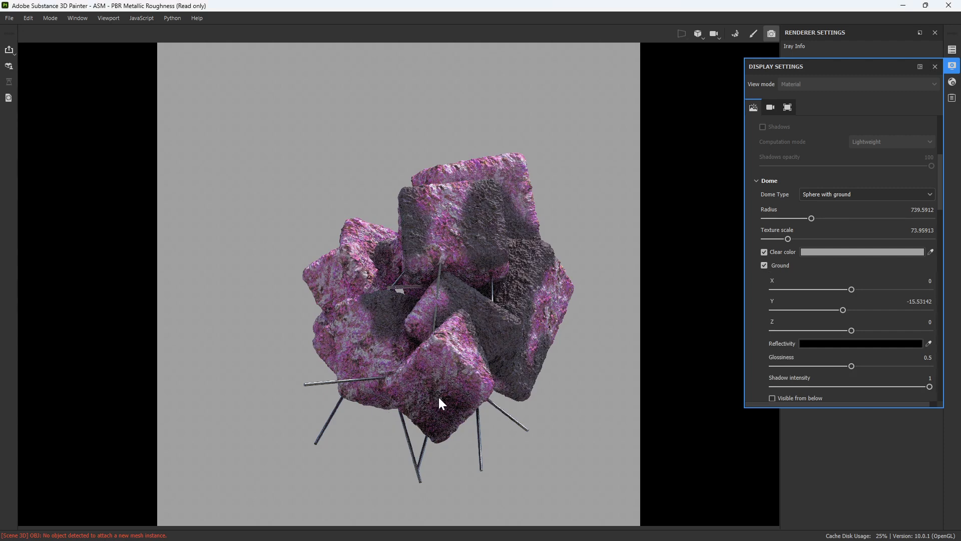
click(765, 265)
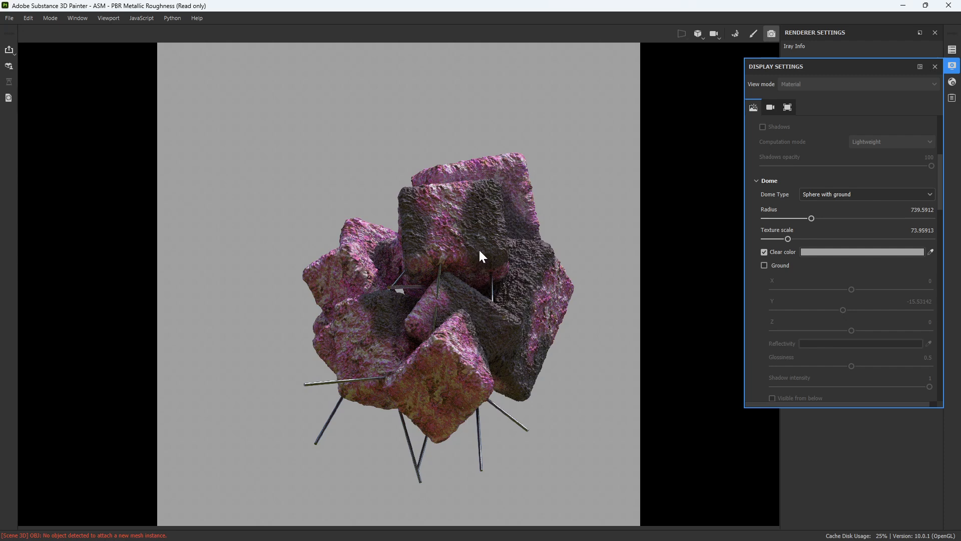
Go back to painting mode to view the whole model upright from the side, and restart the Iray render from there.
alt+drag(480, 249, 485, 237)
scroll(485, 241, down, 4)
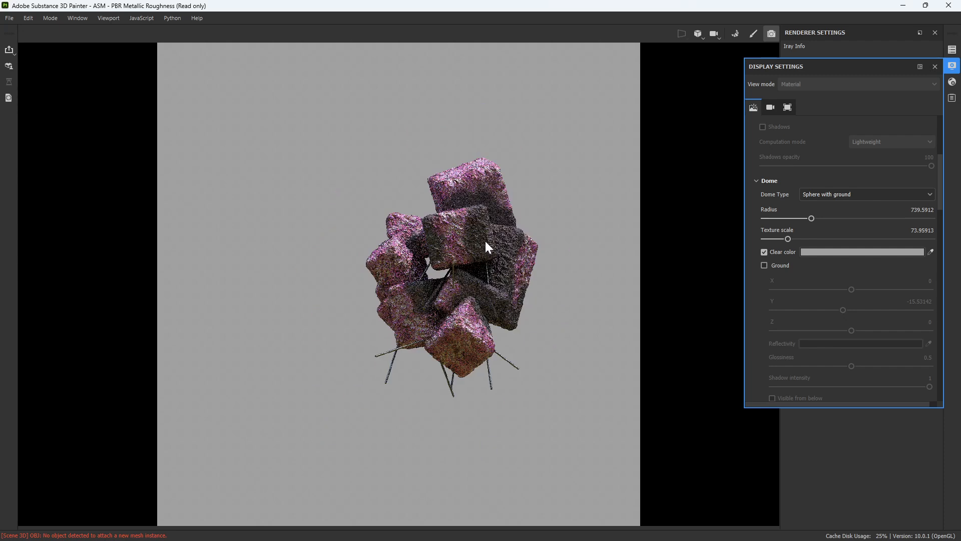
click(750, 33)
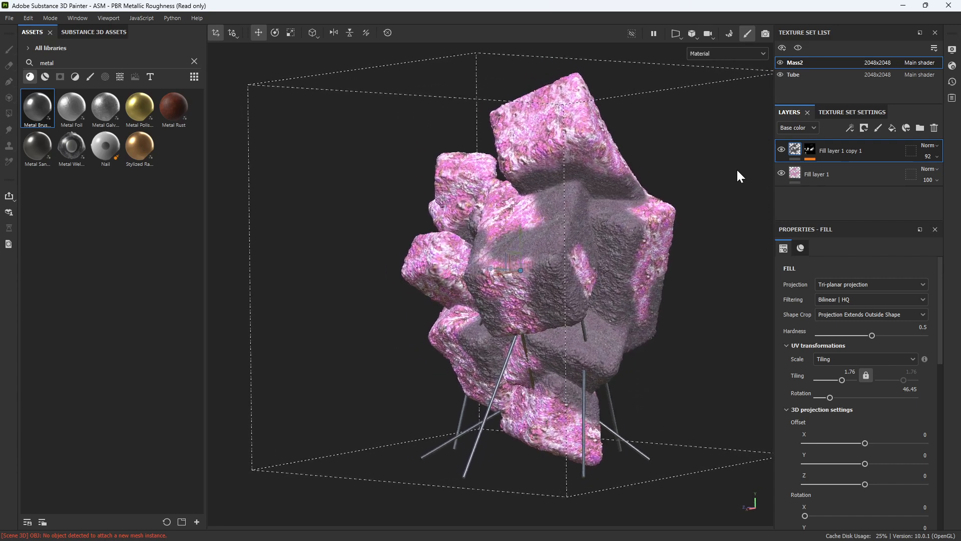
click(766, 34)
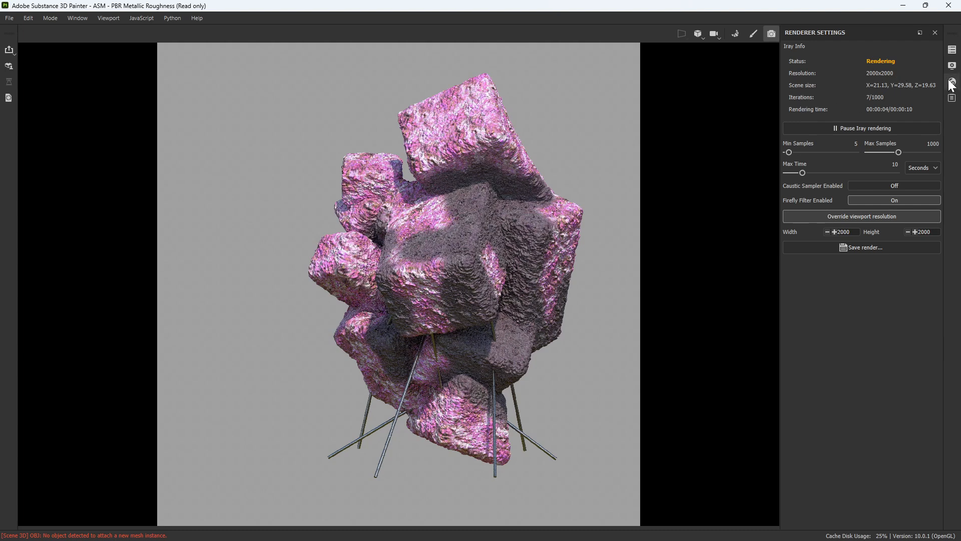
Turn on the dome ground in the display settings and lower the camera to look almost level along it.
click(953, 67)
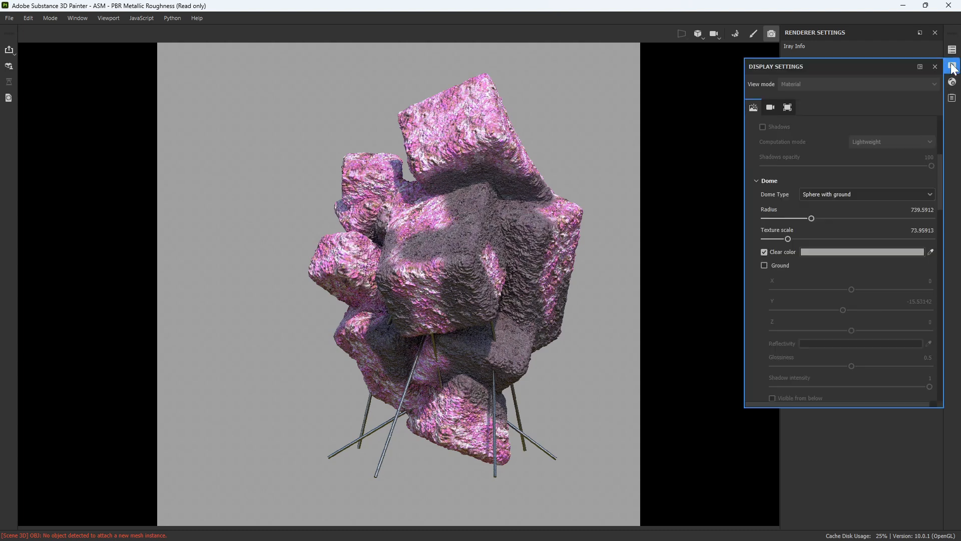
click(765, 264)
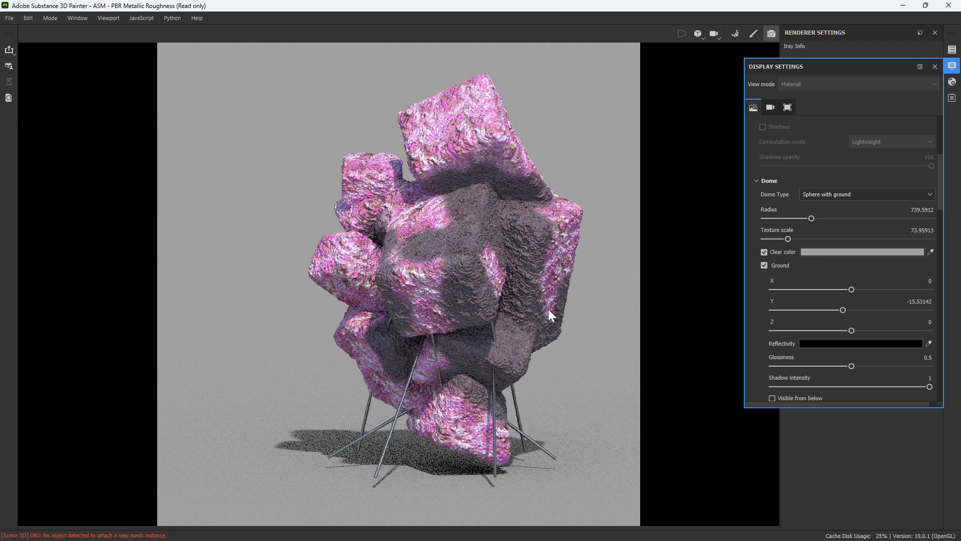
alt+drag(548, 308, 546, 294)
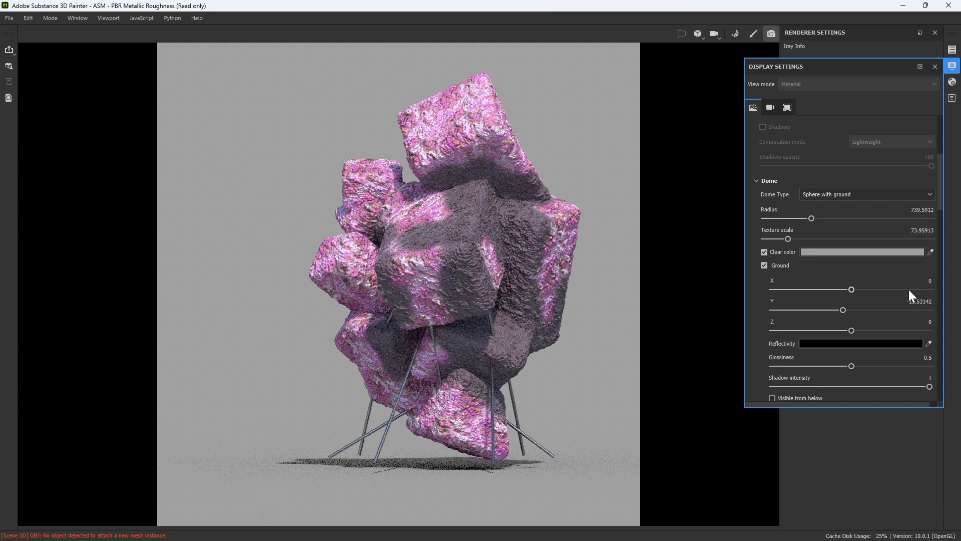
Try a Y position of -24 for the dome ground.
click(920, 301)
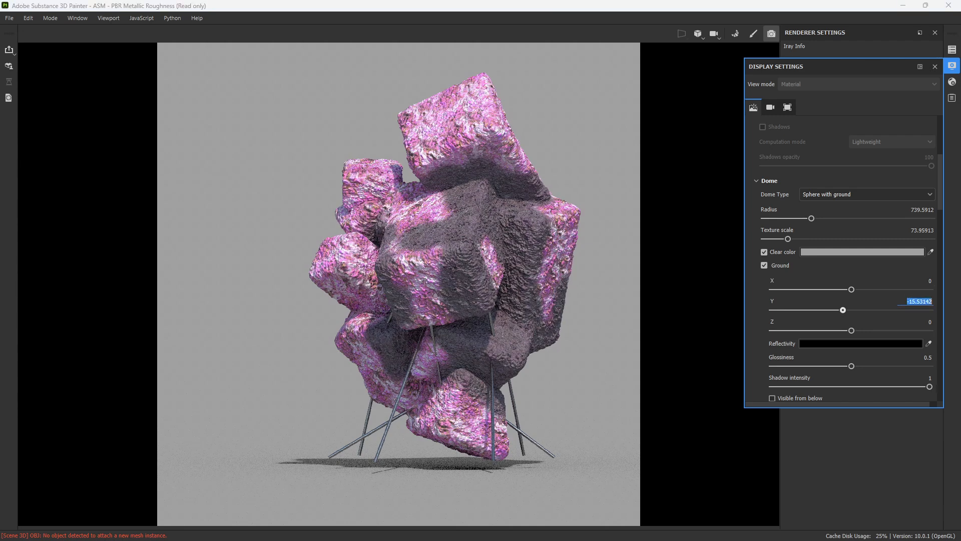
text(-24)
key(Return)
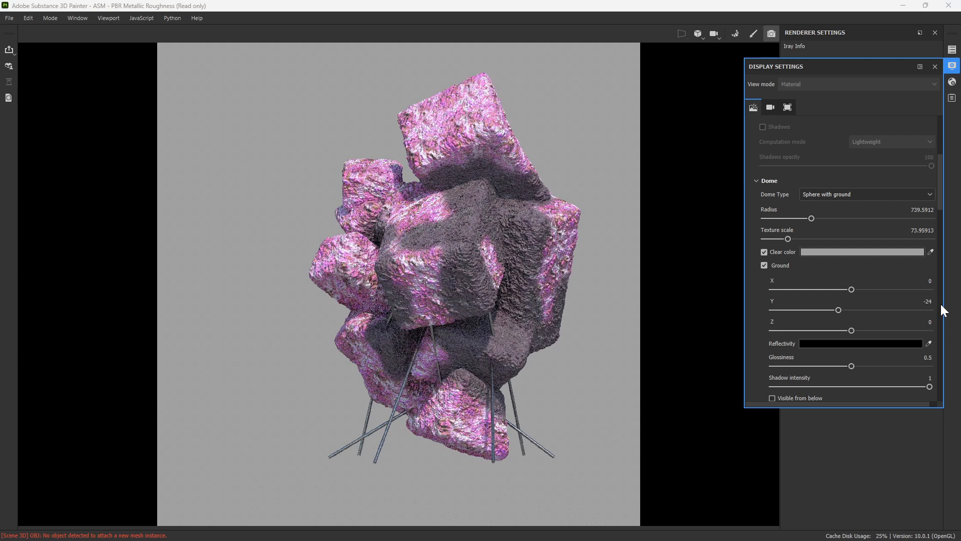
Try raising the dome ground to a Y position of -14.
click(927, 300)
key(Return)
scroll(939, 303, down, 6)
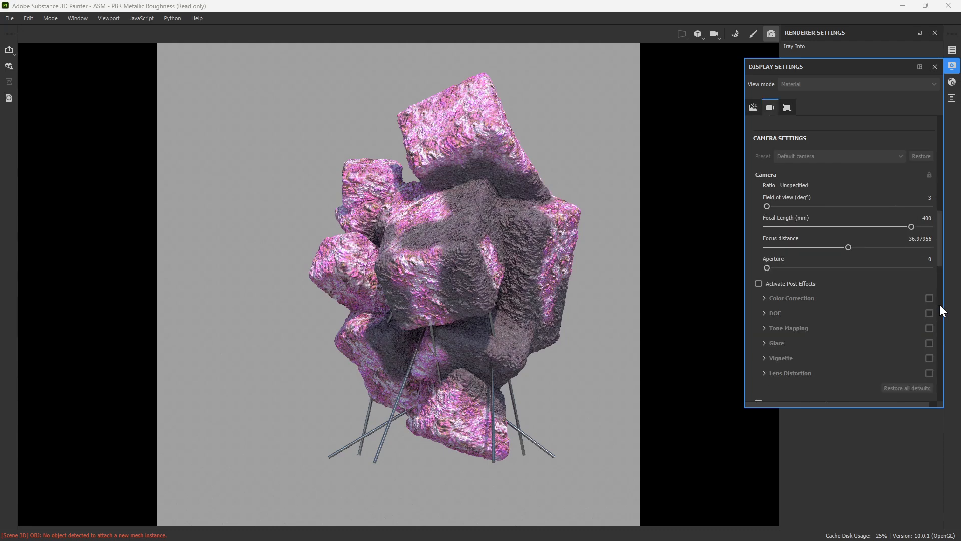
scroll(909, 296, up, 1)
scroll(877, 213, up, 2)
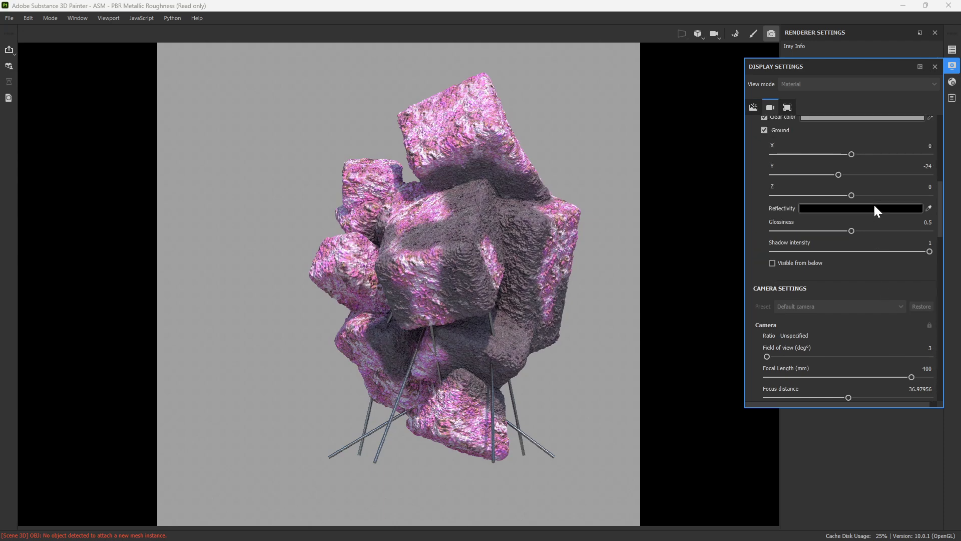
scroll(881, 213, down, 1)
scroll(888, 212, up, 1)
click(929, 167)
key(Return)
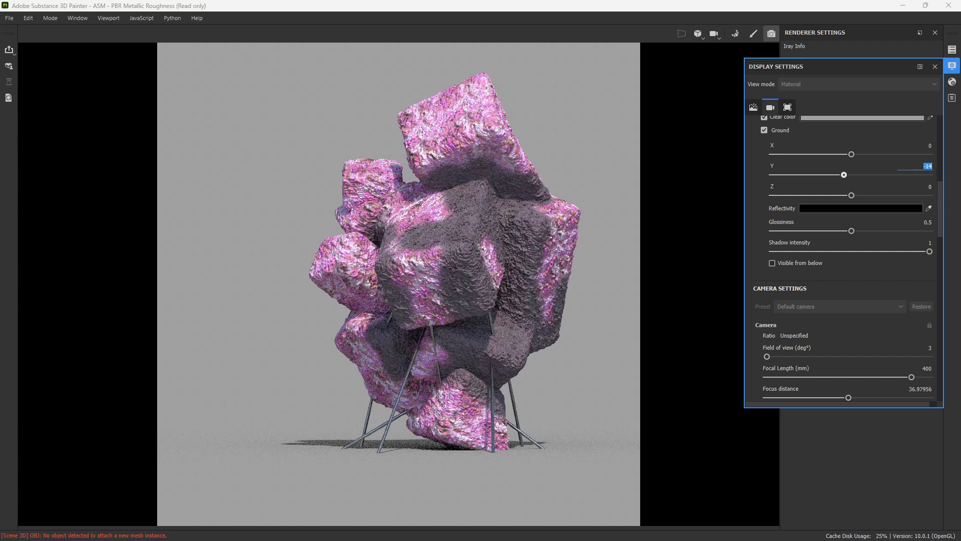
Set the dome ground's Y position to -14.5 and close the display settings.
text(-14.5)
key(Return)
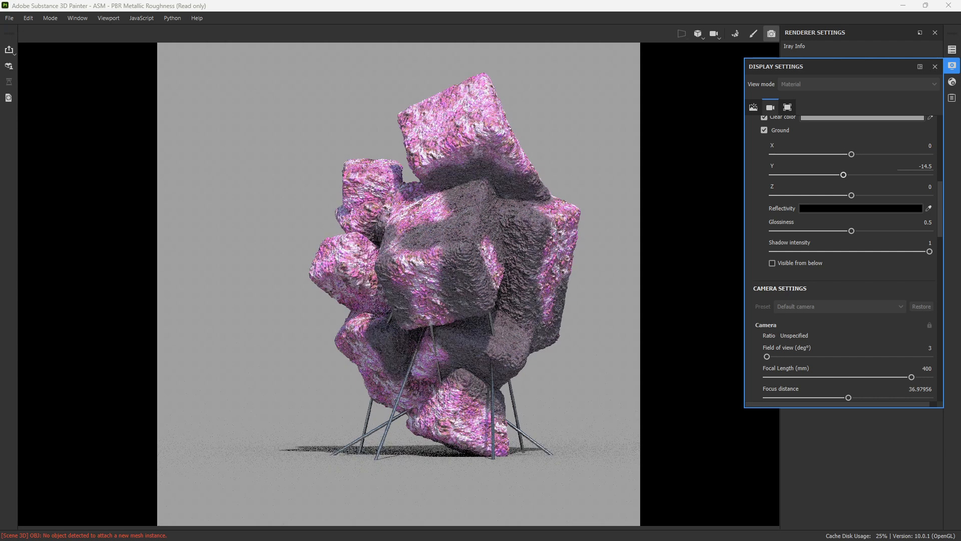
click(491, 269)
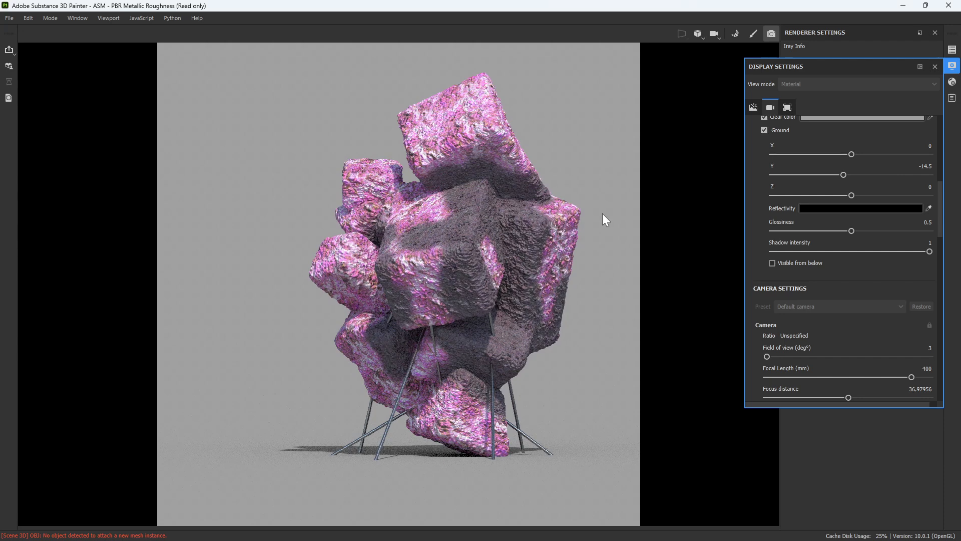
click(934, 67)
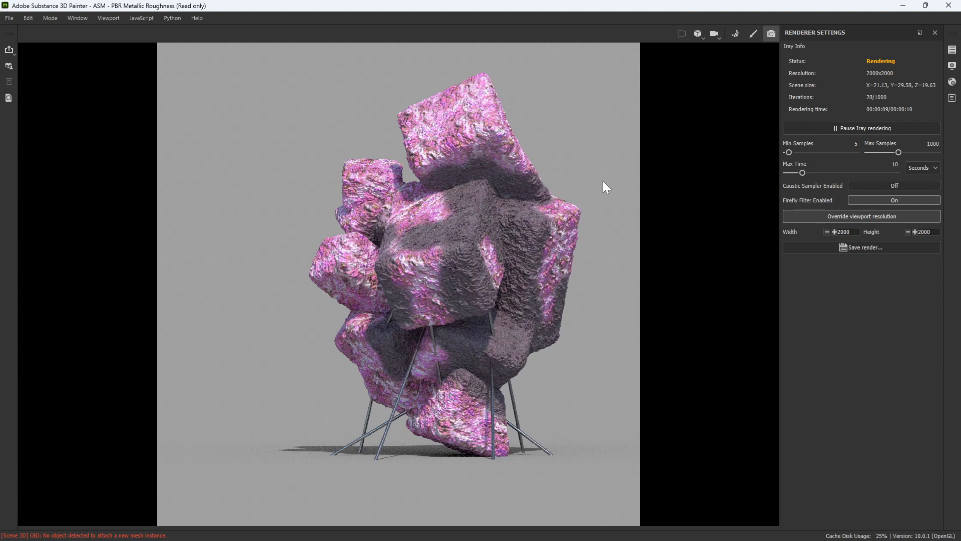